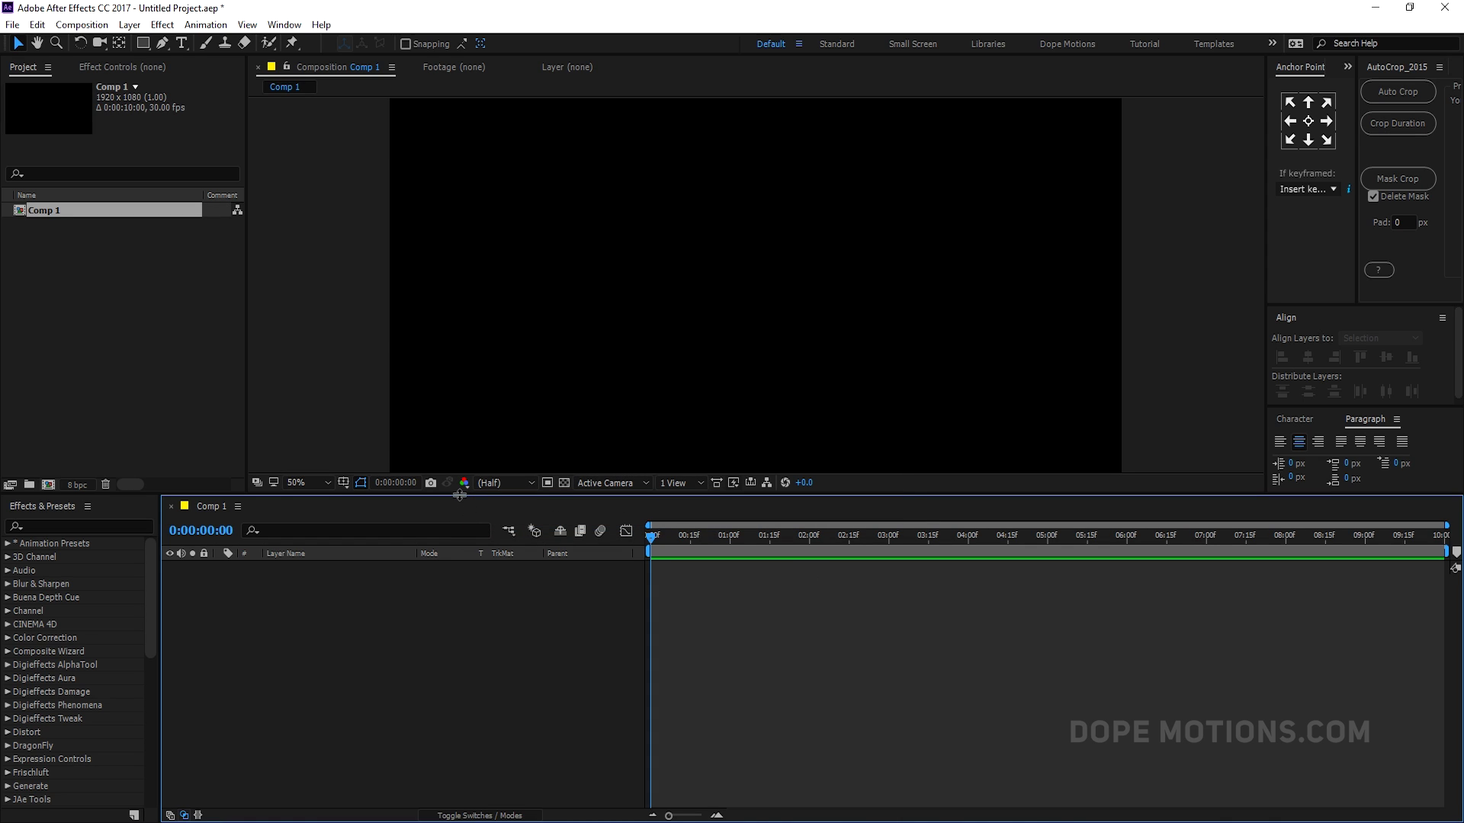
Step: Enlarge the composition preview area and rename the composition as Glitch
{"action": "left_click_drag", "start_coordinate": [462, 503], "coordinate": [460, 591]}
{"action": "left_click", "coordinate": [43, 210]}
{"action": "key", "text": "Return"}
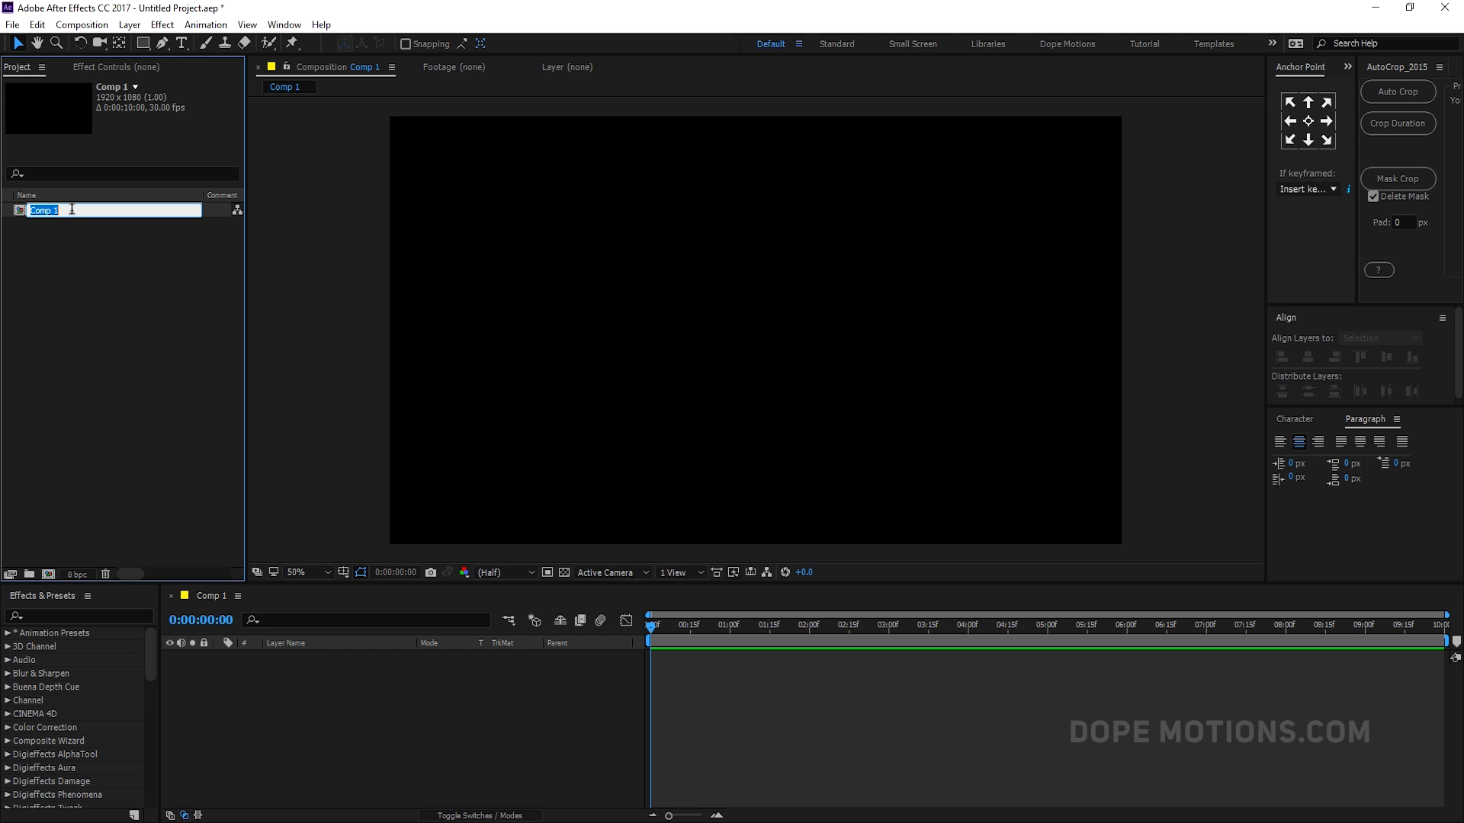
{"action": "type", "text": "Glitch"}
{"action": "left_click", "coordinate": [98, 273]}
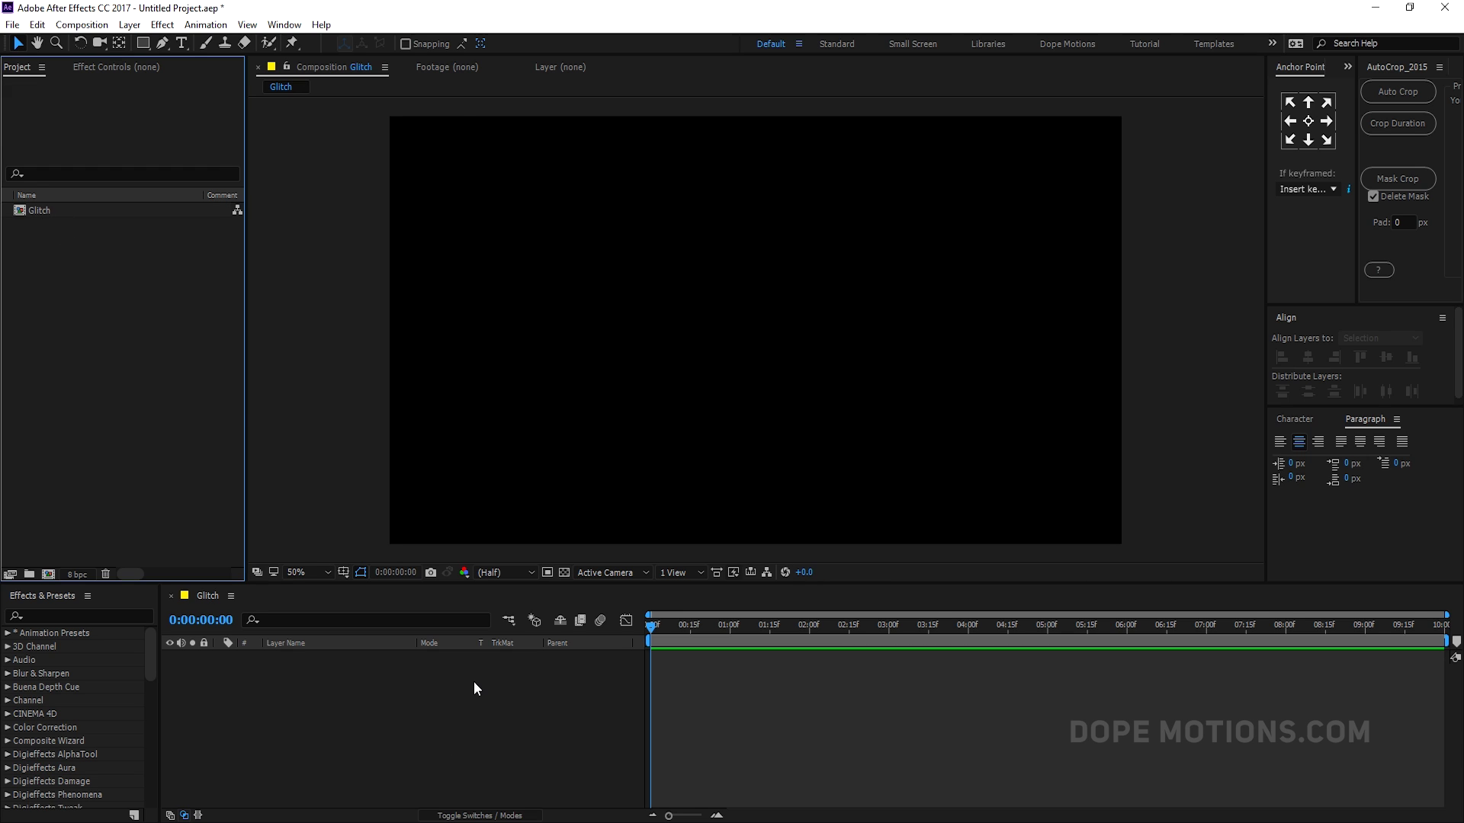
Step: Draw two 31 px white horizontal Pen lines on separate shape layers from beyond the frame's left edge, ending at about half and a quarter width
{"action": "left_click", "coordinate": [162, 47]}
{"action": "left_click_drag", "start_coordinate": [479, 43], "coordinate": [486, 46]}
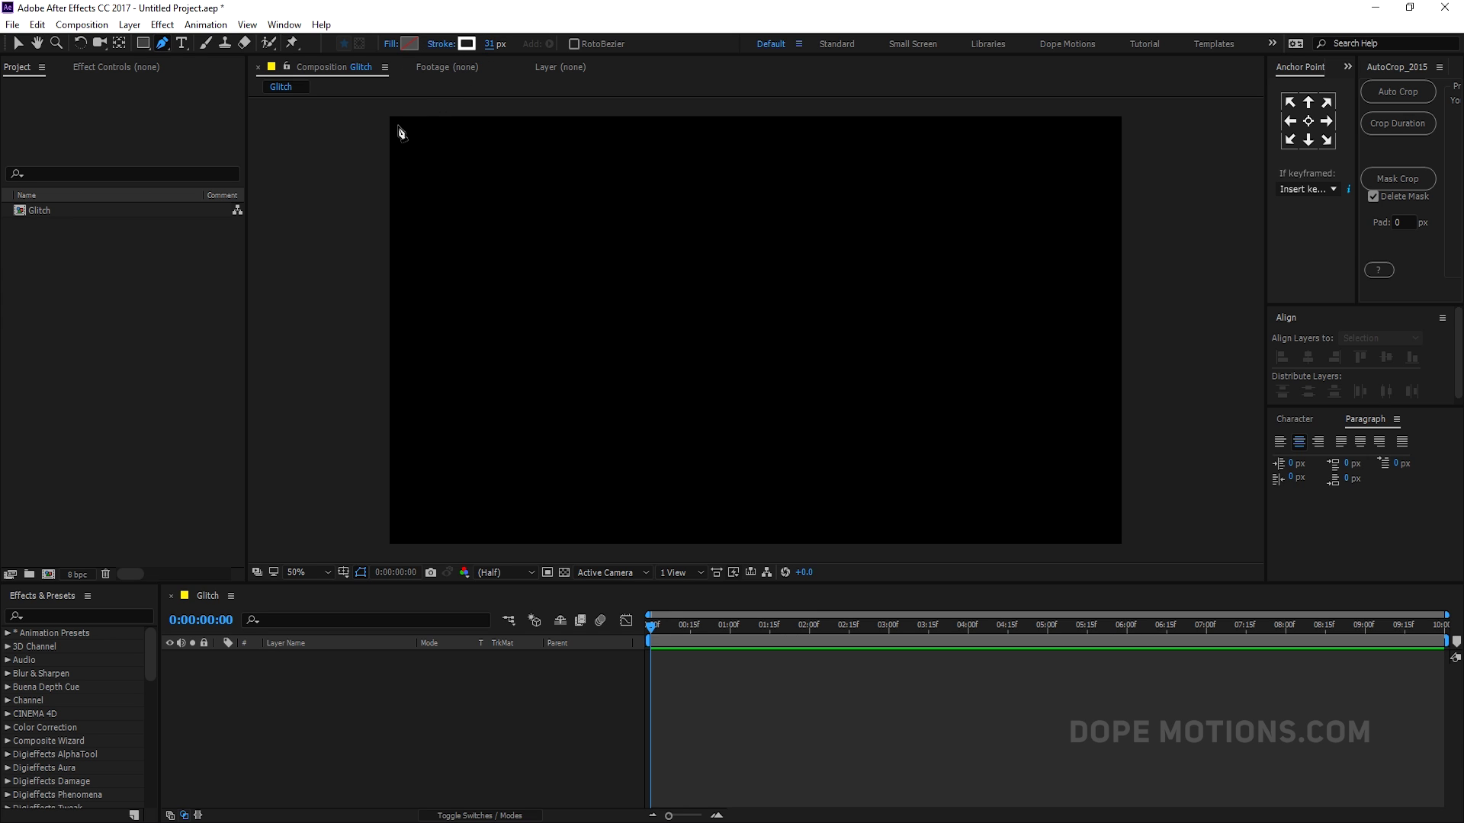
{"action": "left_click", "coordinate": [369, 143]}
{"action": "left_click", "coordinate": [765, 143]}
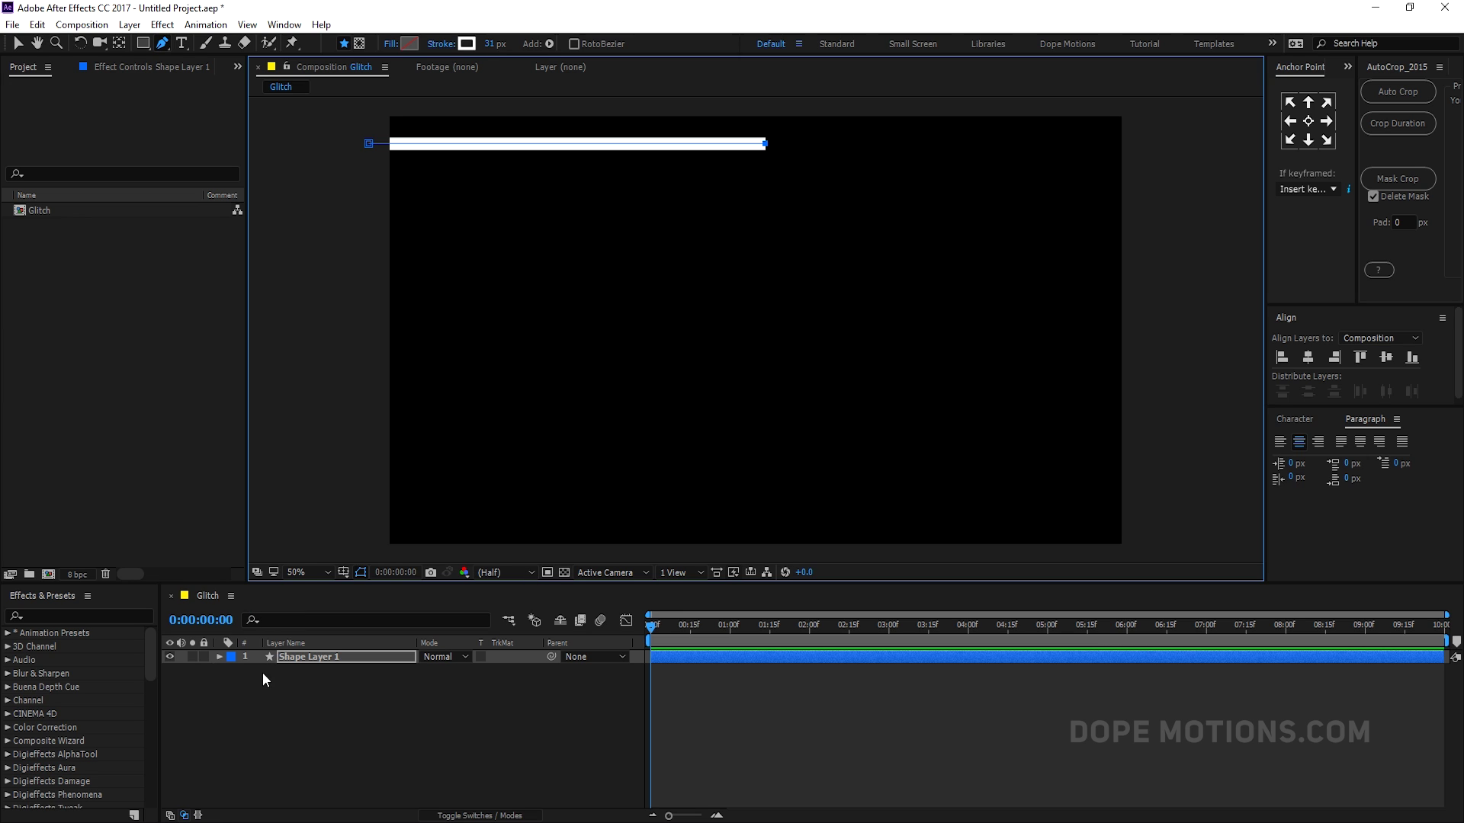
{"action": "left_click", "coordinate": [308, 782]}
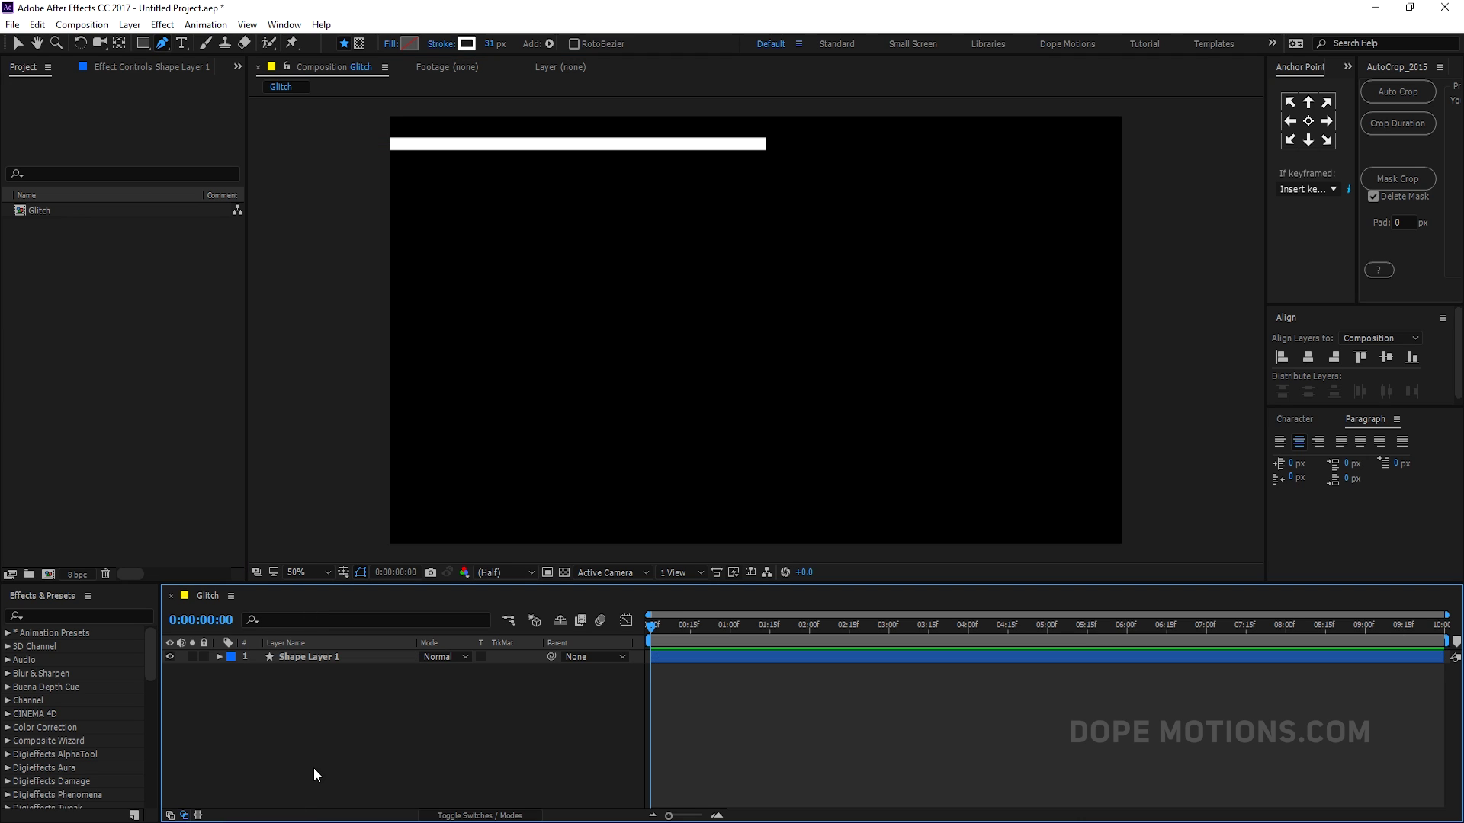
{"action": "left_click", "coordinate": [375, 174]}
{"action": "left_click", "coordinate": [562, 173]}
{"action": "left_click", "coordinate": [277, 684]}
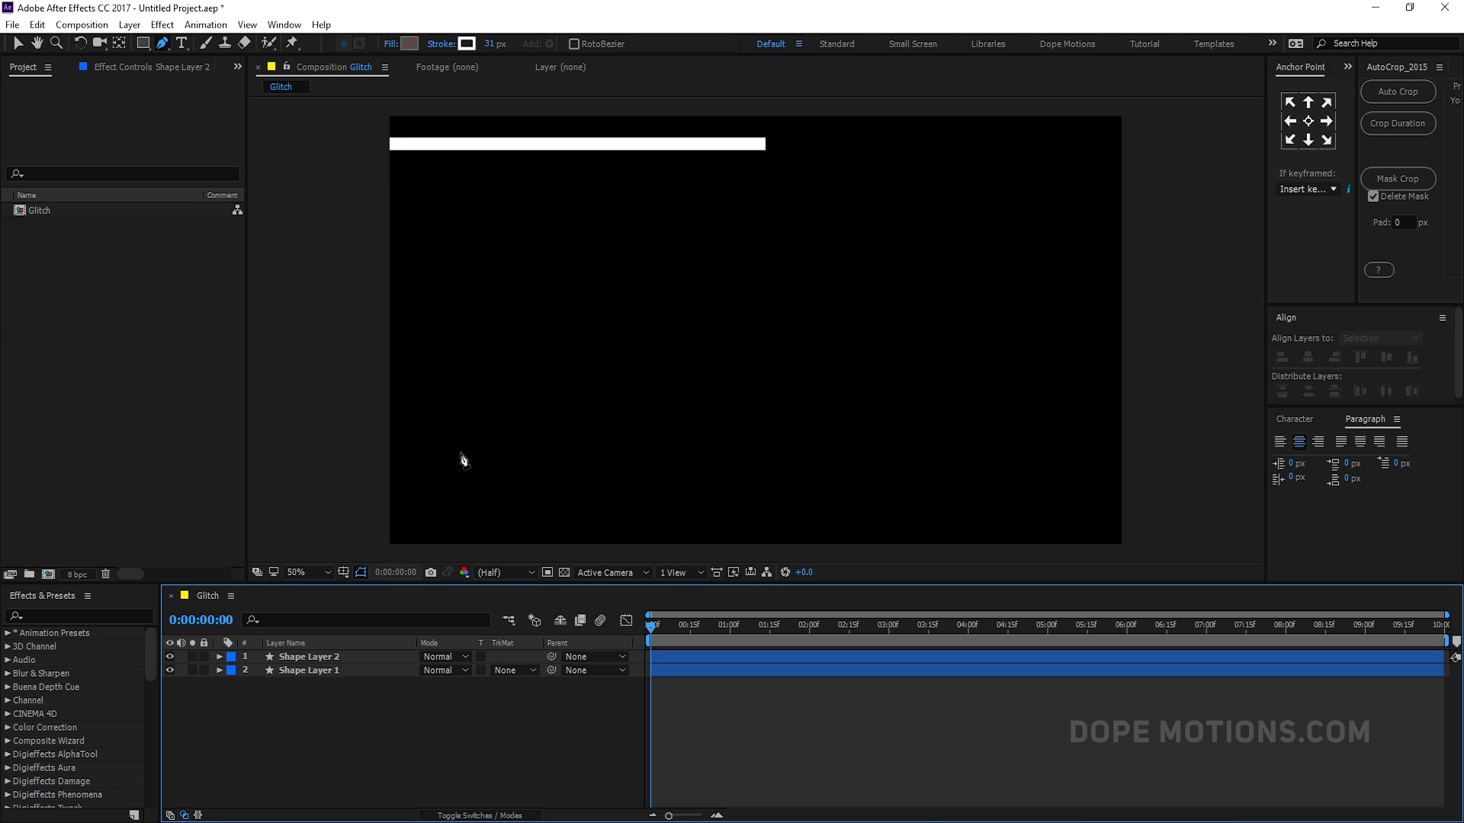
Step: Draw two horizontal lines below on new shape layers: a 63 px one slightly past mid-frame and an 8 px one about a third wide
{"action": "left_click", "coordinate": [381, 207]}
{"action": "left_click", "coordinate": [797, 207]}
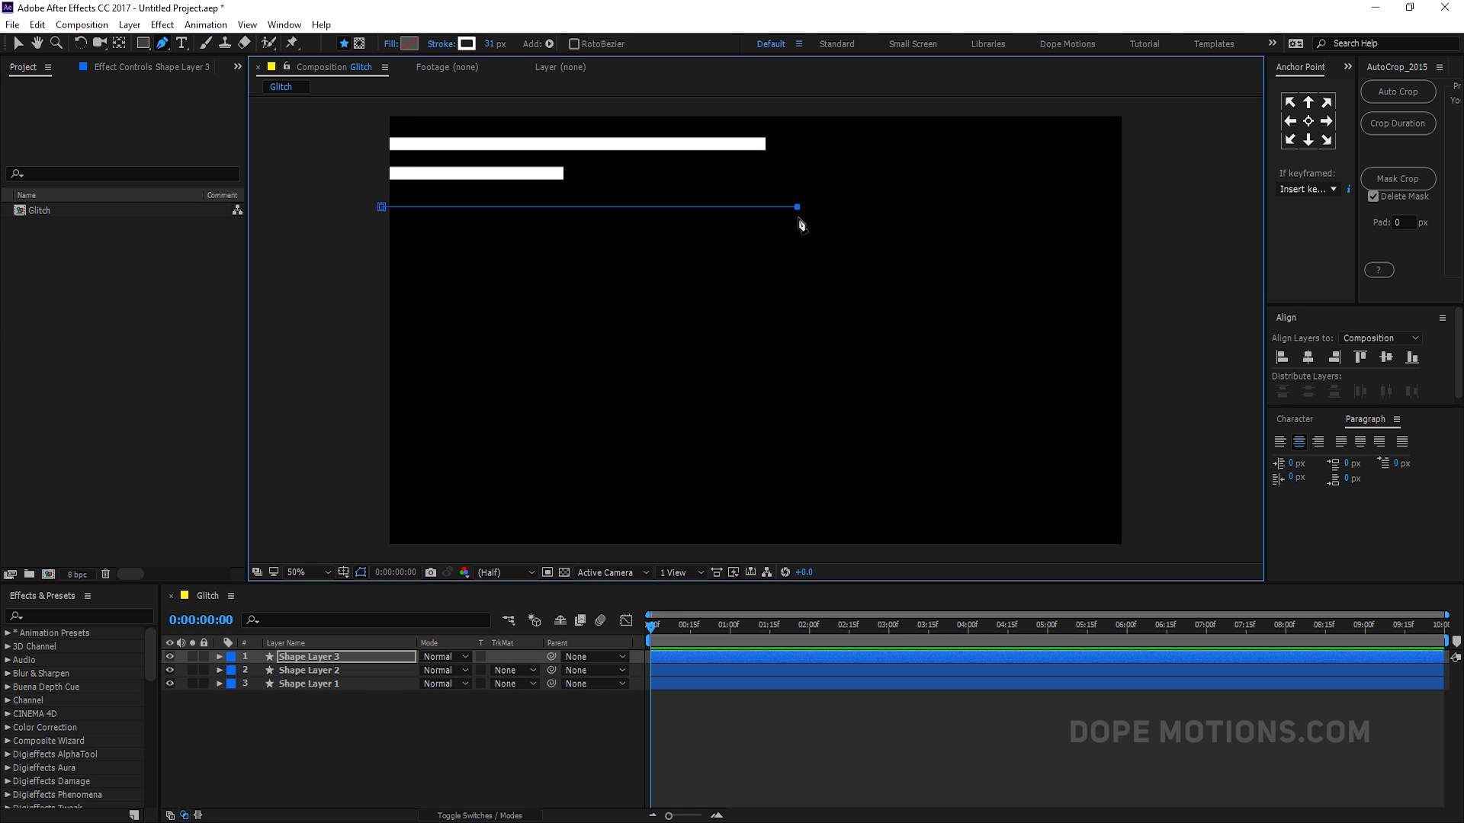
{"action": "left_click_drag", "start_coordinate": [494, 48], "coordinate": [525, 51]}
{"action": "left_click", "coordinate": [328, 753]}
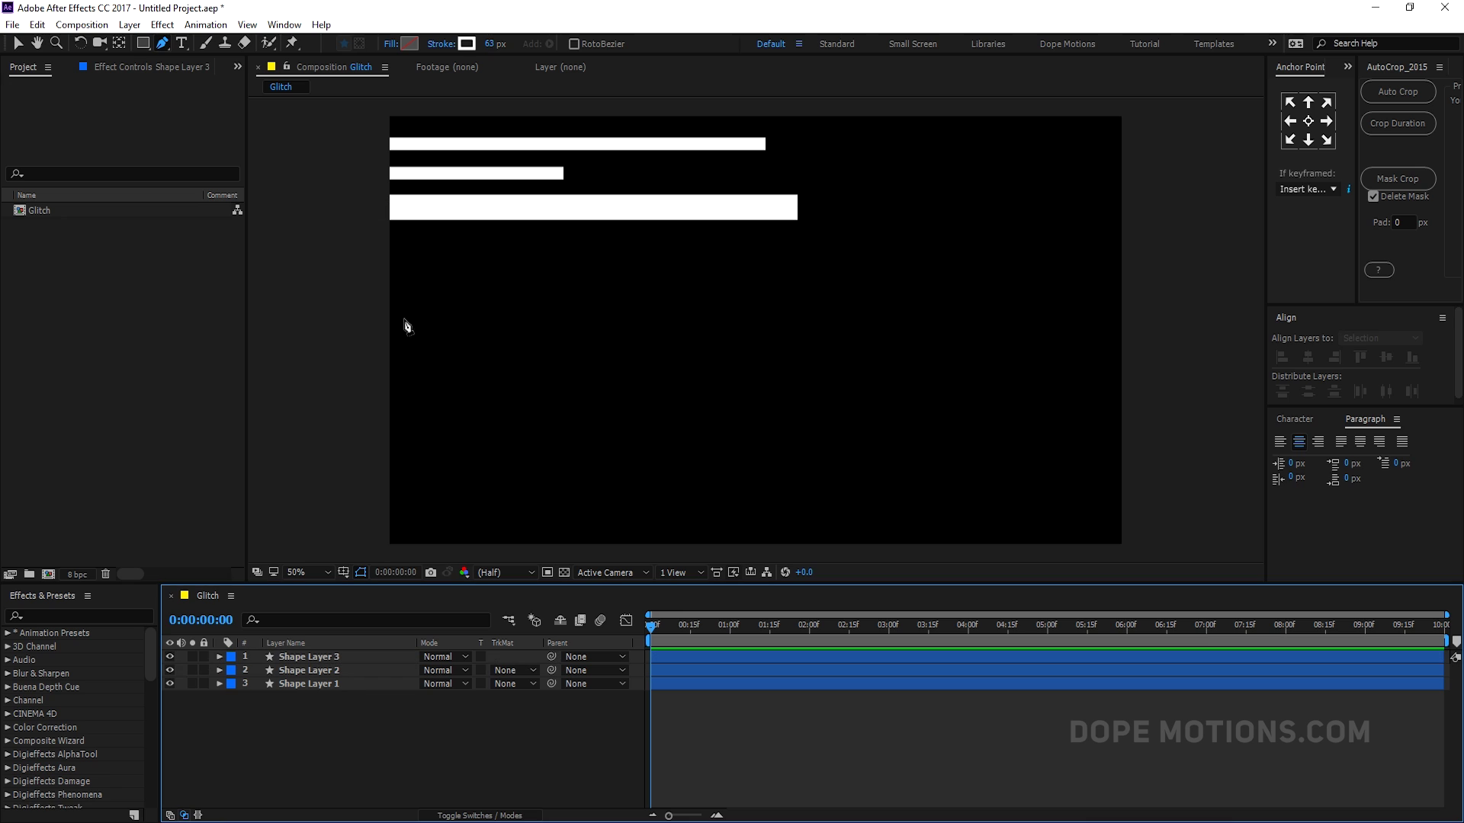
{"action": "left_click", "coordinate": [379, 241]}
{"action": "left_click", "coordinate": [634, 241]}
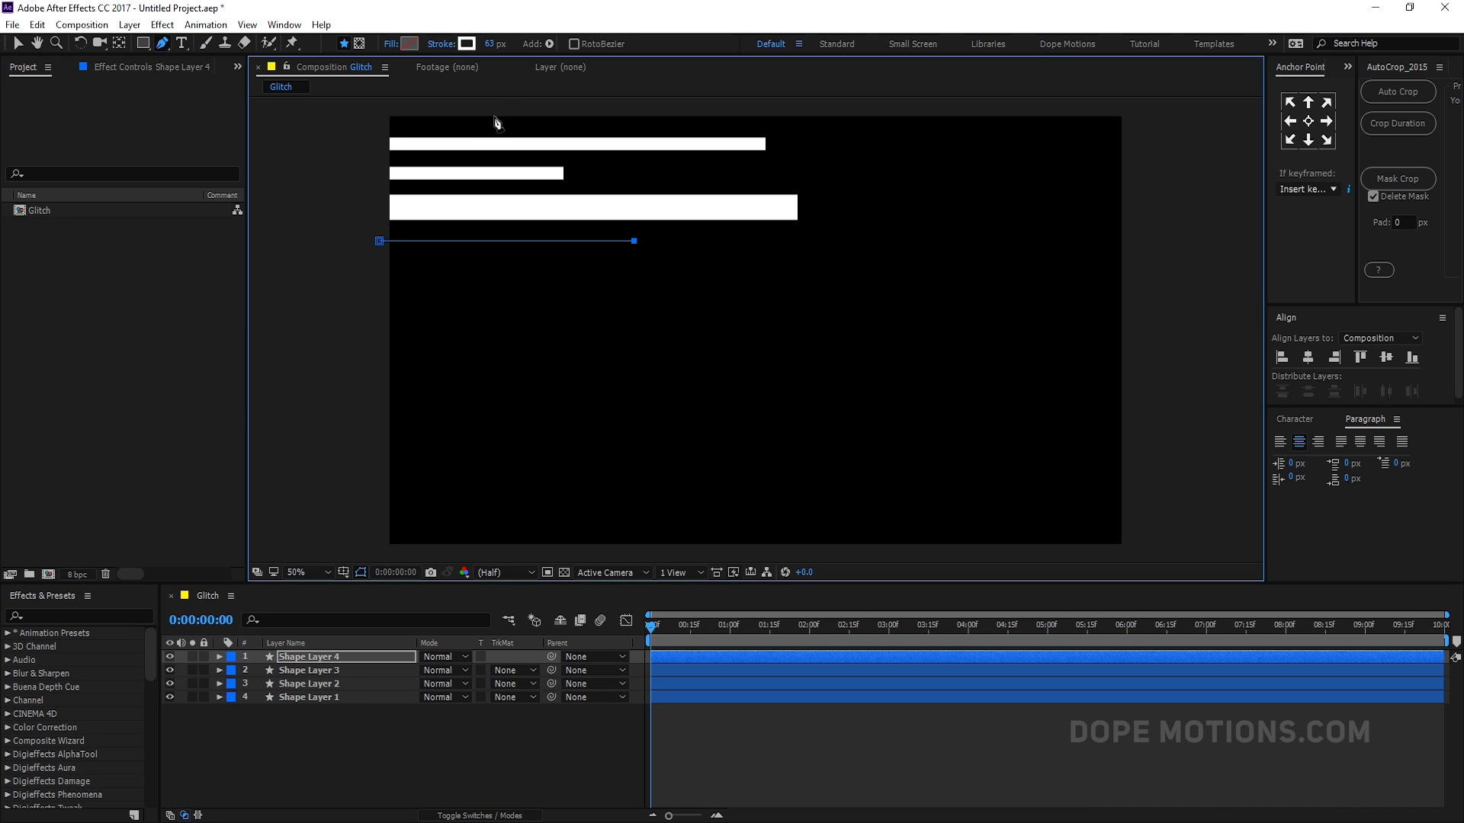
{"action": "left_click_drag", "start_coordinate": [491, 44], "coordinate": [381, 536]}
{"action": "left_click", "coordinate": [337, 776]}
Step: On a new shape layer, draw a 41 px horizontal line about a third of the frame wide and a longer 59 px line below it
{"action": "left_click", "coordinate": [384, 260]}
{"action": "left_click", "coordinate": [622, 260]}
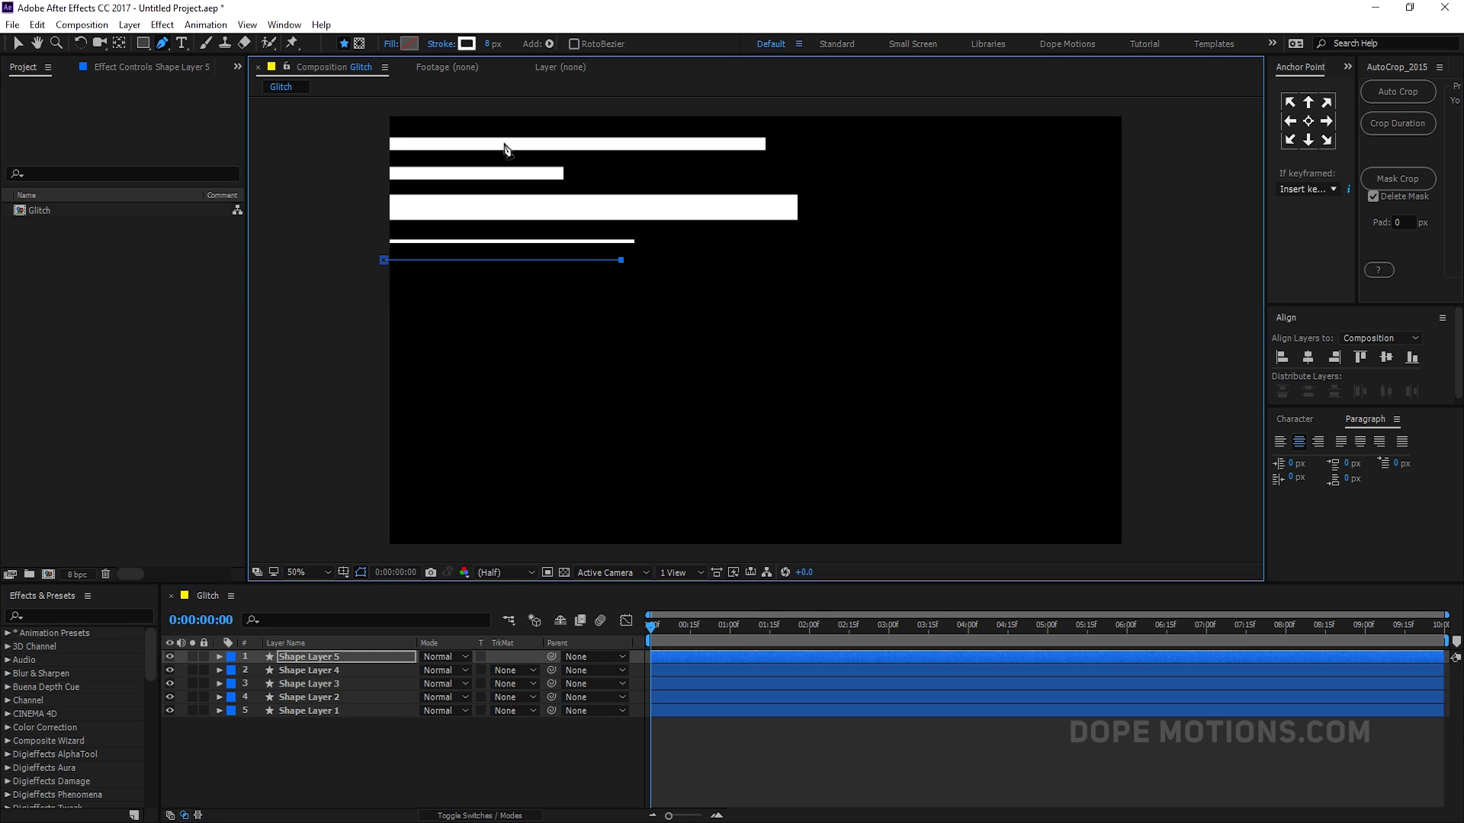
{"action": "left_click_drag", "start_coordinate": [492, 43], "coordinate": [519, 64]}
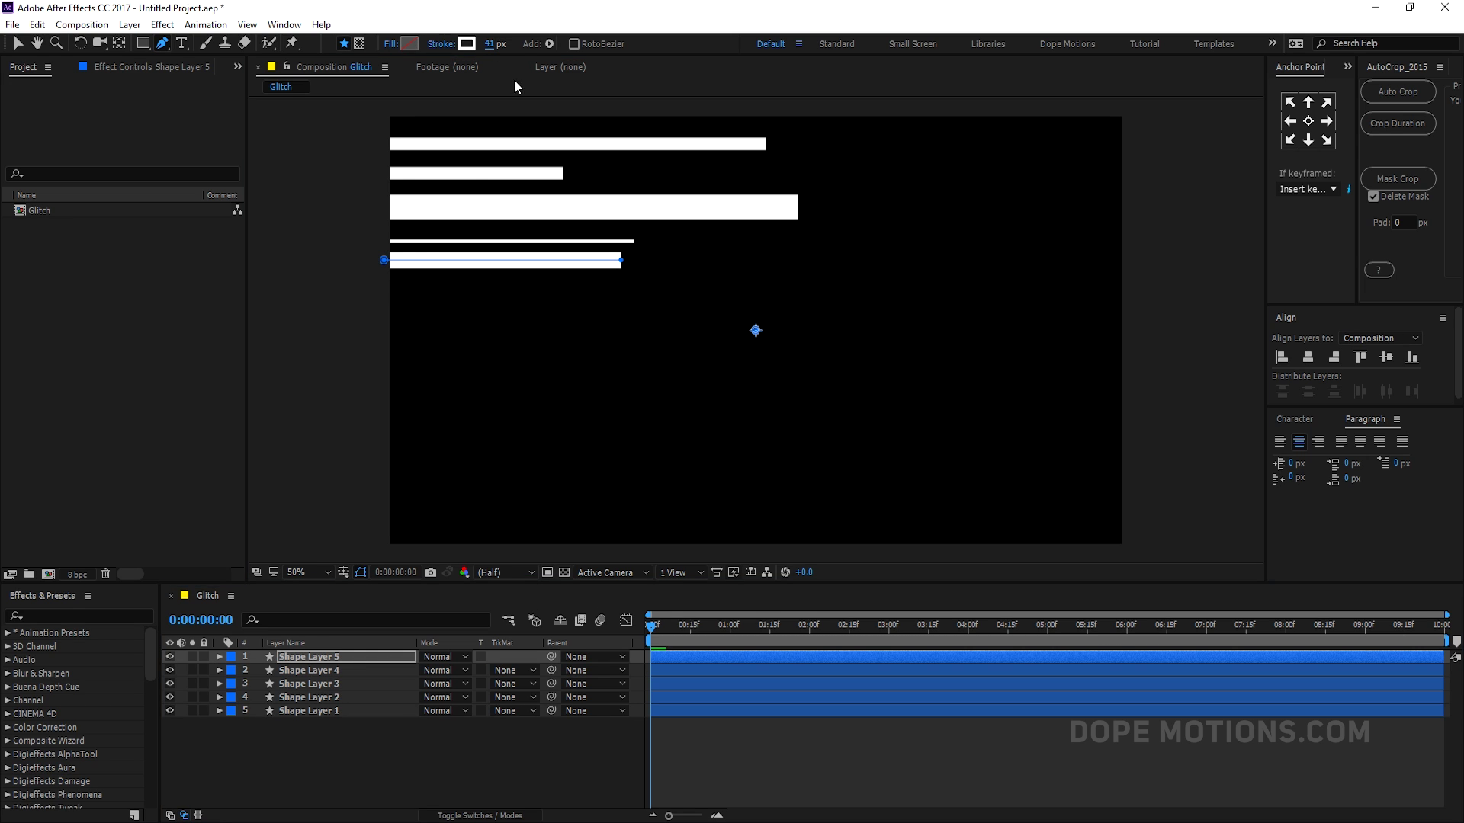
{"action": "left_click", "coordinate": [381, 290]}
{"action": "left_click", "coordinate": [837, 290]}
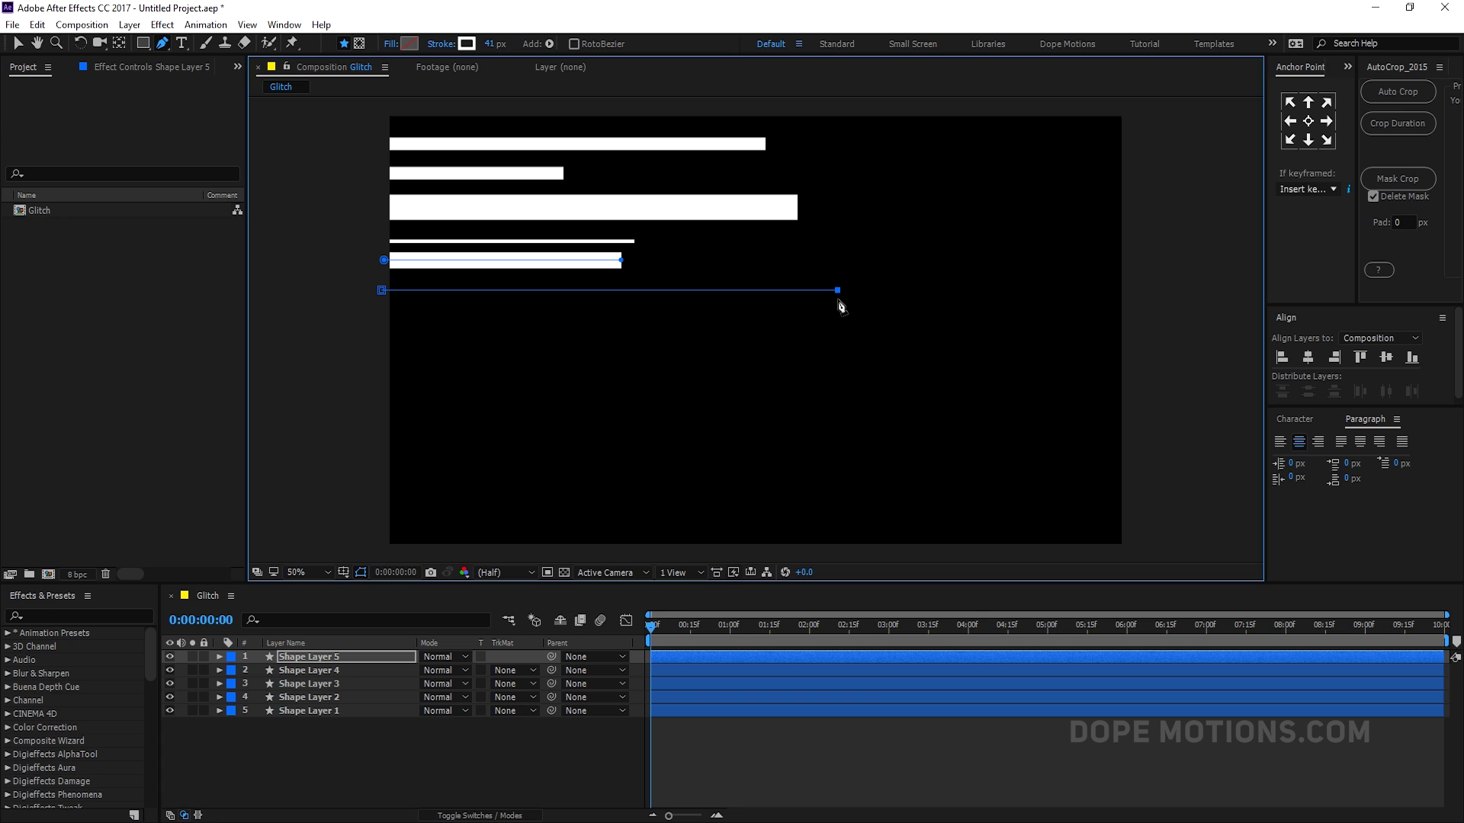
{"action": "left_click_drag", "start_coordinate": [492, 43], "coordinate": [509, 44]}
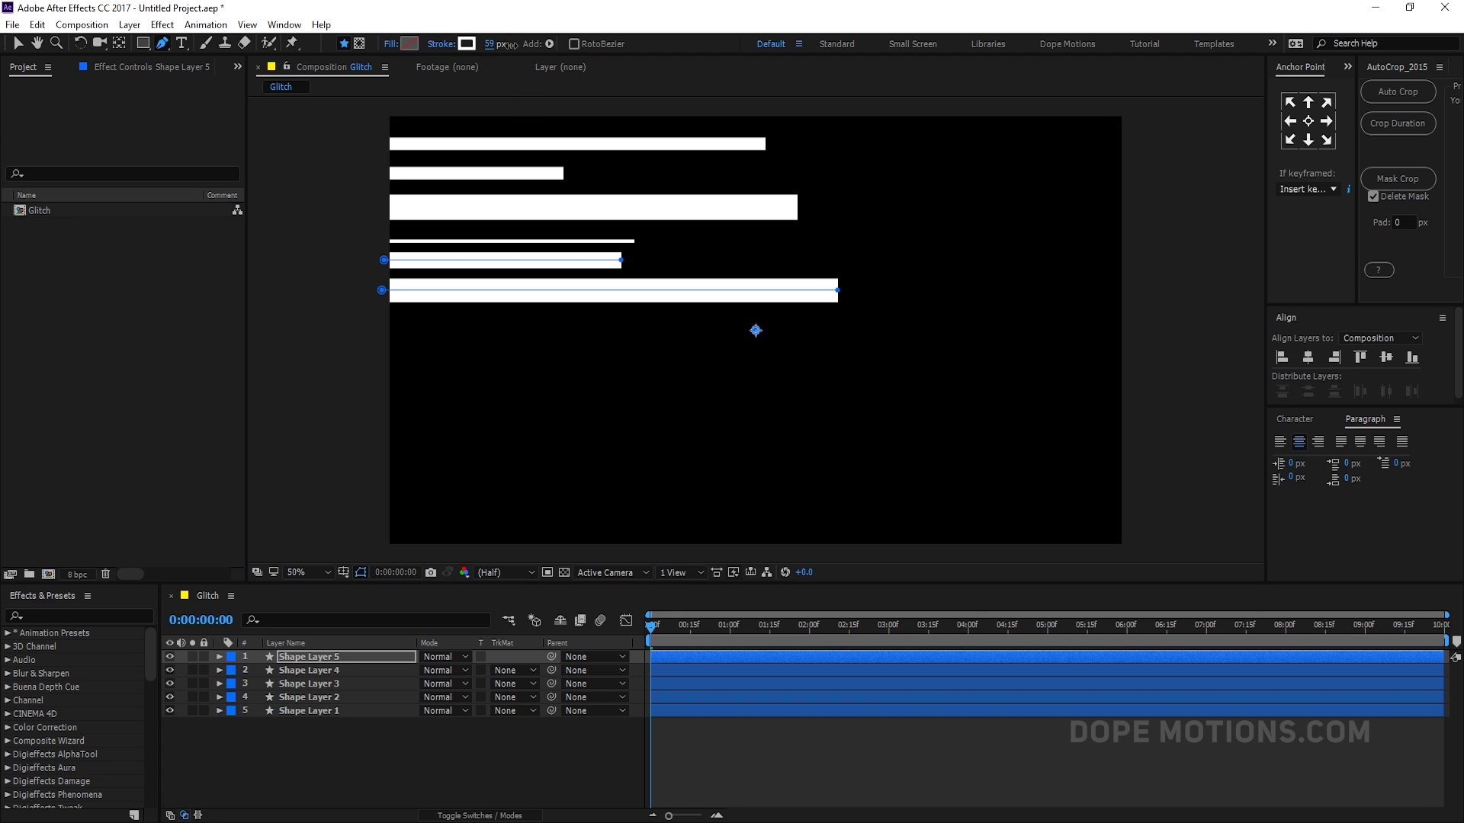
Step: Add two lines to the same shape layer: a 20 px one nearly half the frame wide and a shorter 46 px one below it
{"action": "left_click", "coordinate": [384, 315]}
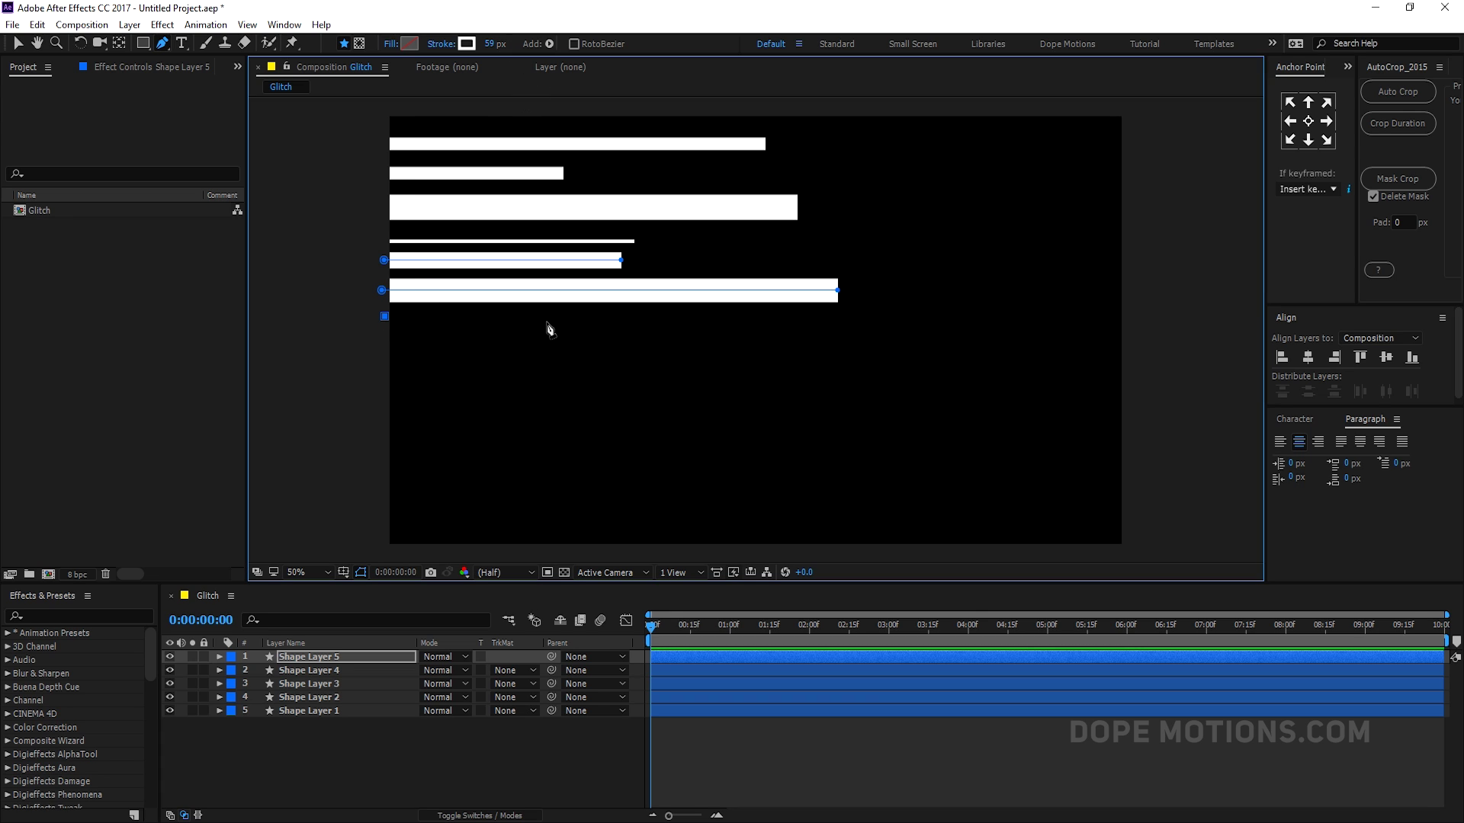
{"action": "left_click", "coordinate": [737, 316]}
{"action": "left_click_drag", "start_coordinate": [490, 43], "coordinate": [457, 44]}
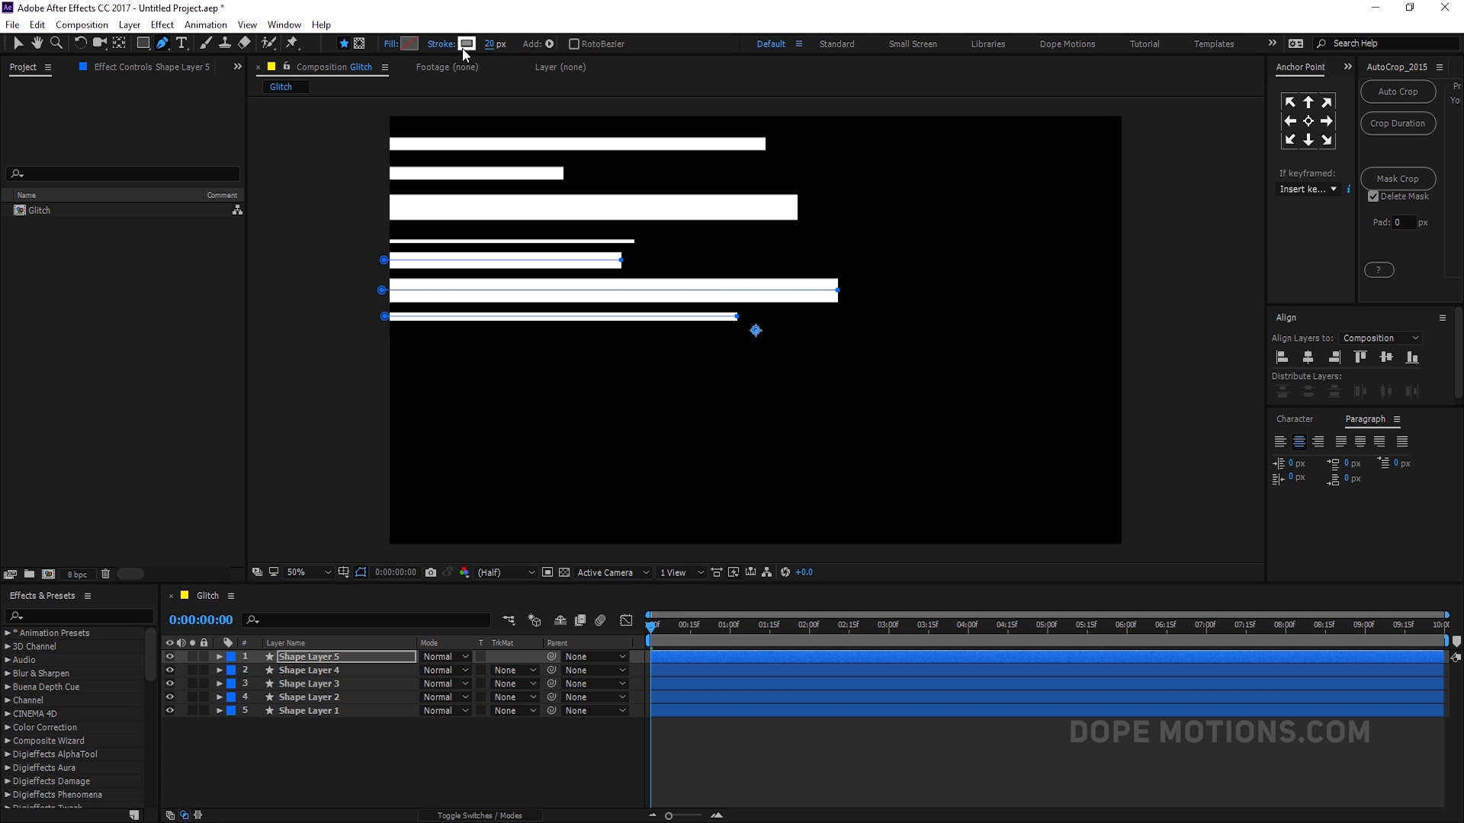
{"action": "left_click", "coordinate": [385, 352]}
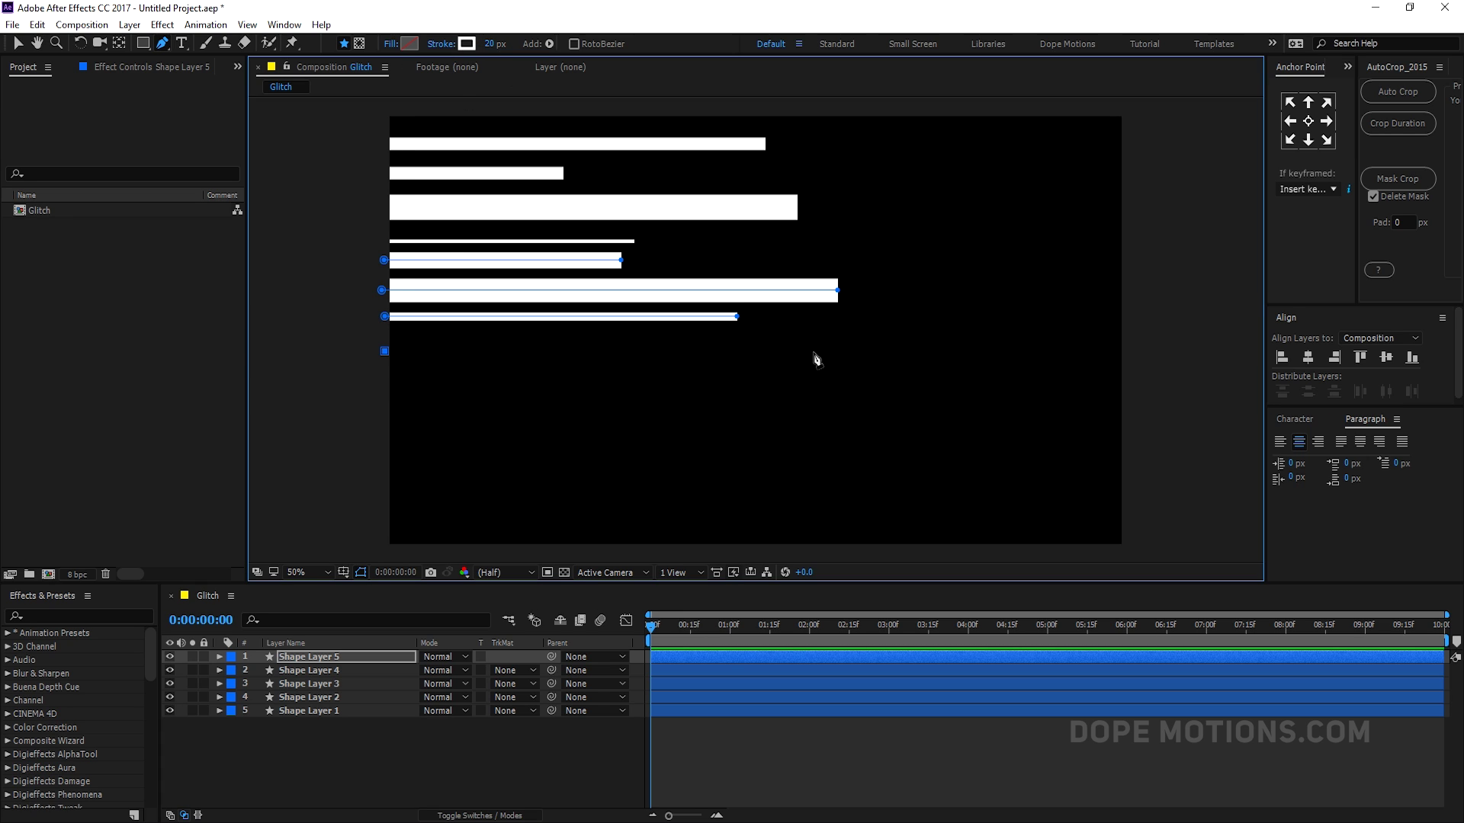
{"action": "left_click", "coordinate": [629, 366], "text": "shift"}
{"action": "left_click_drag", "start_coordinate": [491, 44], "coordinate": [511, 50]}
Step: Add a 33 px line about 60% of the frame wide to the same layer, with a shorter 14 px line just above it
{"action": "left_click", "coordinate": [377, 424]}
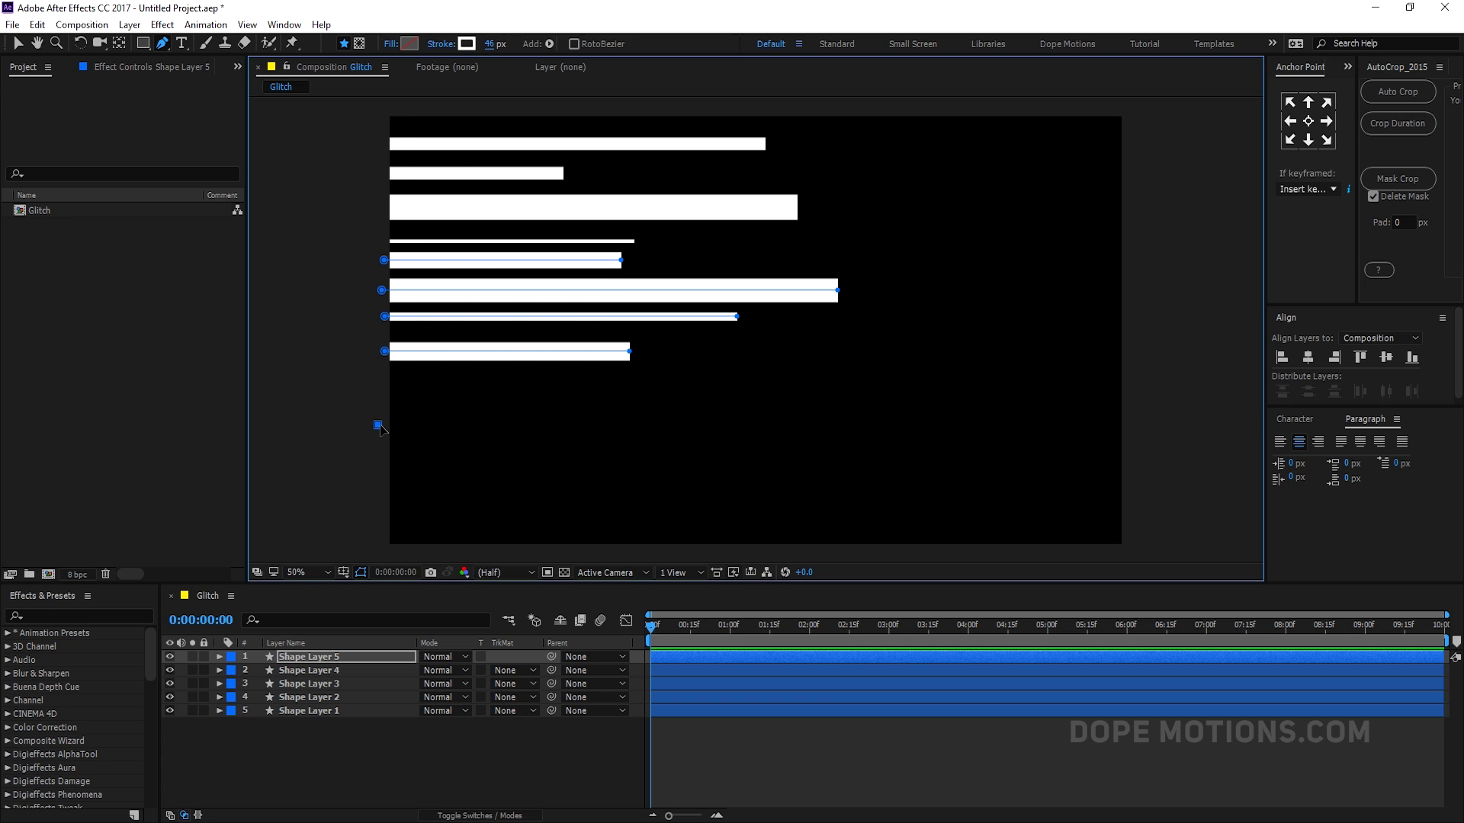
{"action": "left_click", "coordinate": [828, 447], "text": "shift"}
{"action": "mouse_move", "coordinate": [494, 45]}
{"action": "left_mouse_down"}
{"action": "mouse_move", "coordinate": [511, 46]}
{"action": "mouse_move", "coordinate": [484, 48]}
{"action": "left_mouse_up"}
{"action": "left_click", "coordinate": [380, 393]}
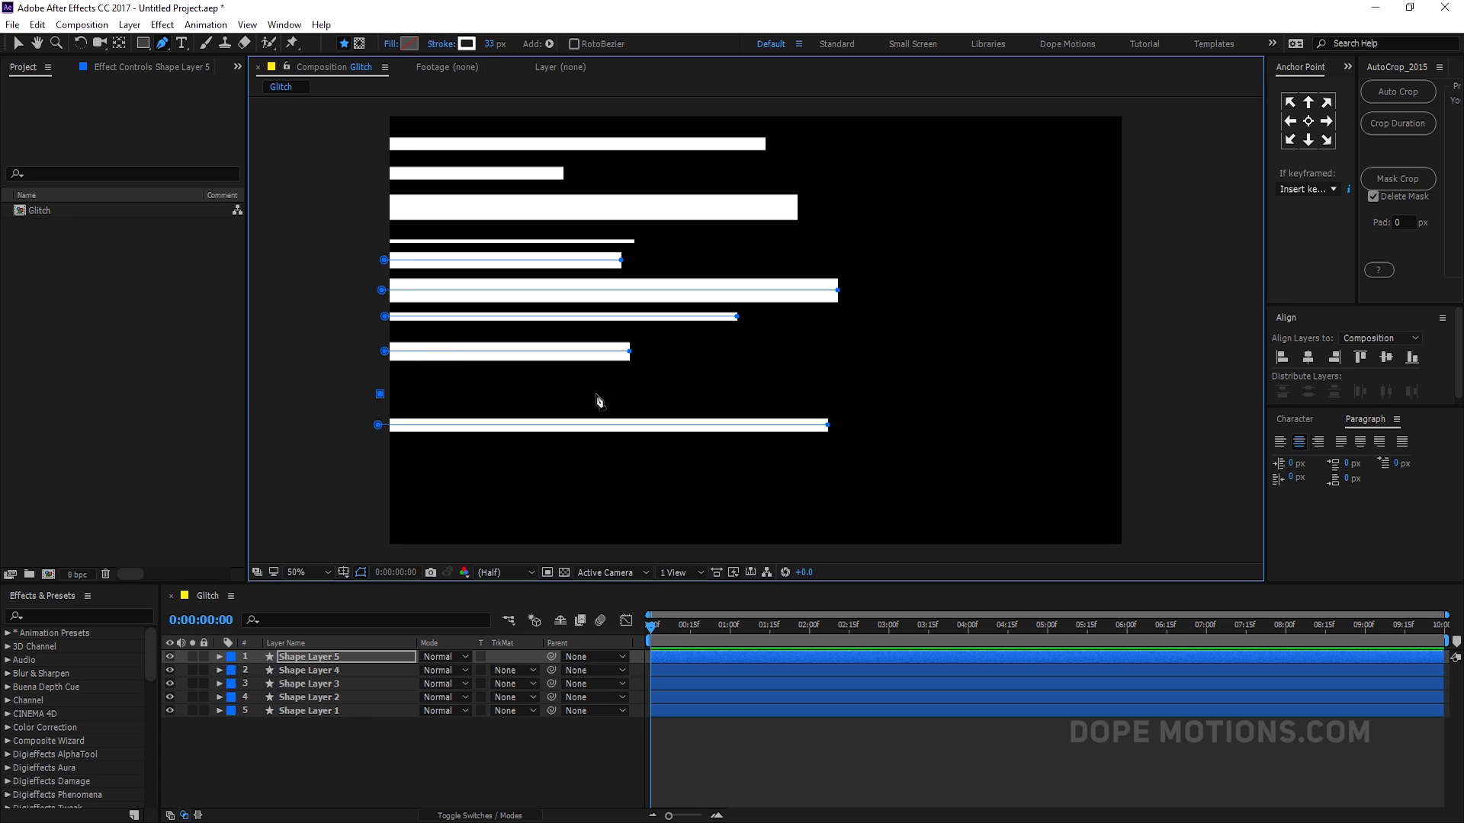
{"action": "left_click", "coordinate": [732, 393]}
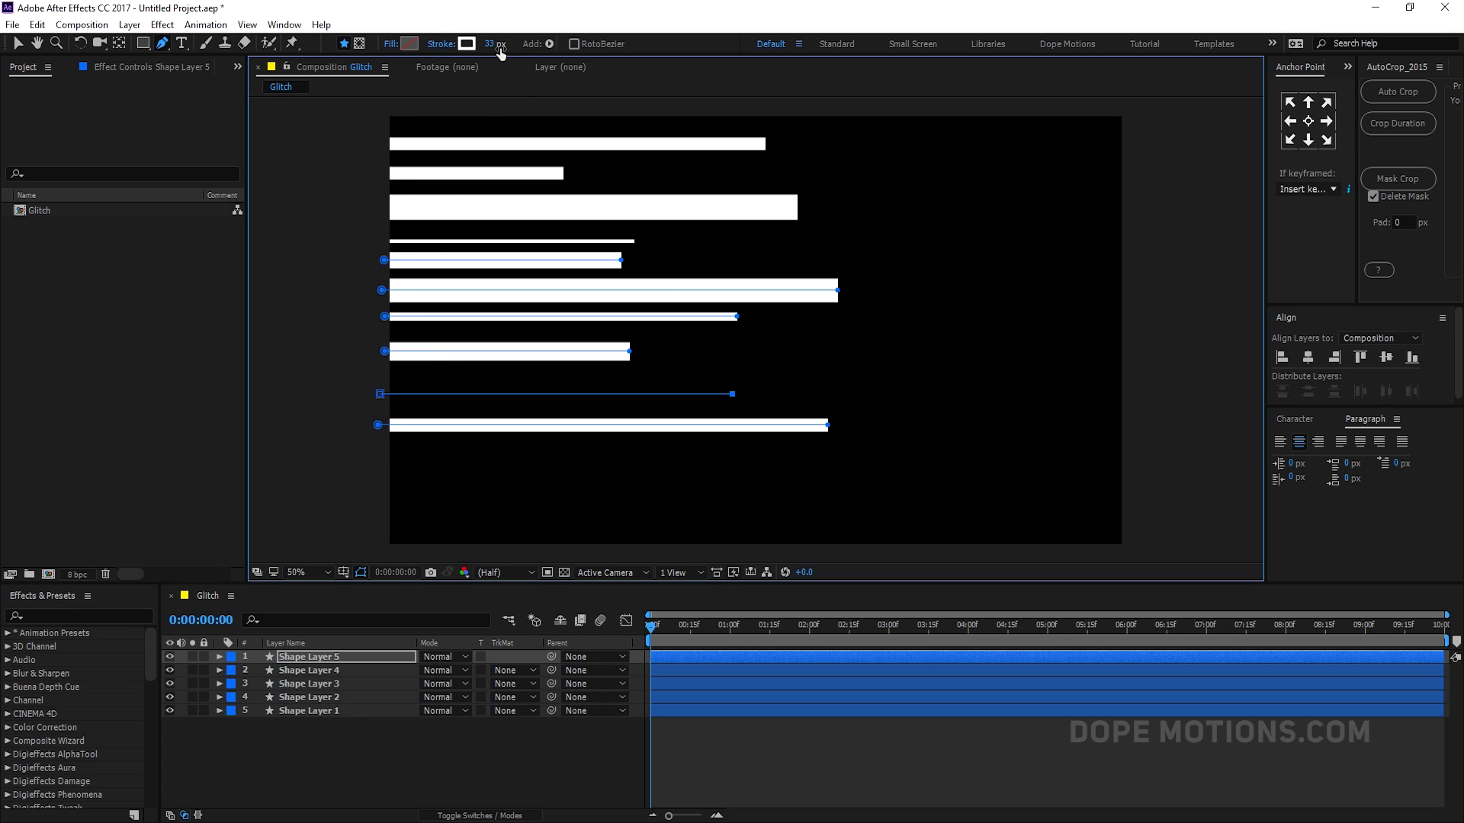
{"action": "left_click_drag", "start_coordinate": [487, 43], "coordinate": [479, 47]}
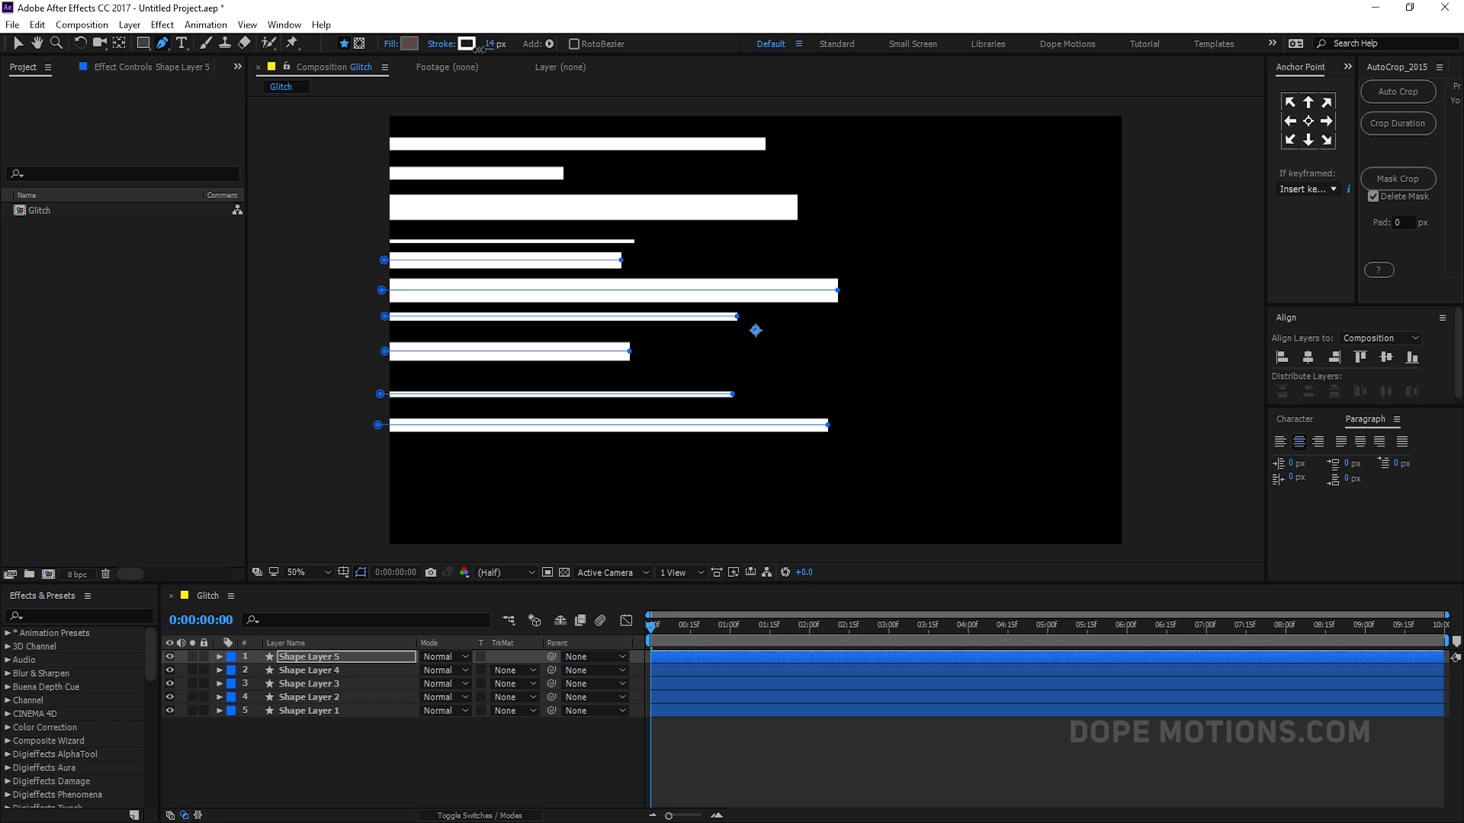
Step: Add a short 14 px line about a tenth of the frame wide below the others, undo the stray path point, and deselect the layer
{"action": "left_click", "coordinate": [381, 458]}
{"action": "left_click", "coordinate": [464, 459]}
{"action": "left_click", "coordinate": [381, 490]}
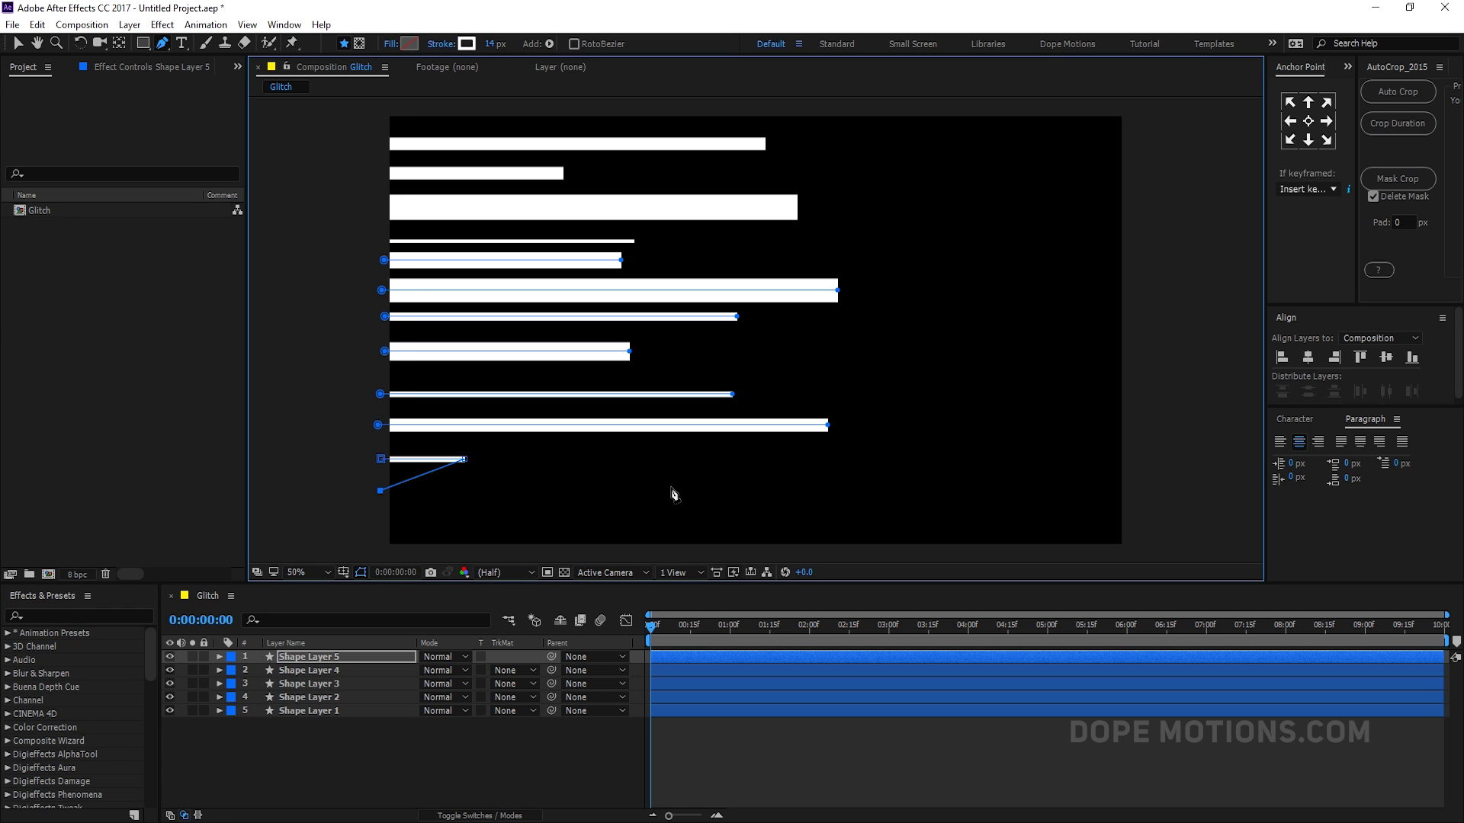
{"action": "key", "text": "ctrl+z"}
{"action": "left_click", "coordinate": [352, 730]}
Step: Draw two 40 px lines on separate new shape layers near the frame's bottom, about half and 30% of the frame wide
{"action": "left_click", "coordinate": [384, 474]}
{"action": "left_click", "coordinate": [751, 474]}
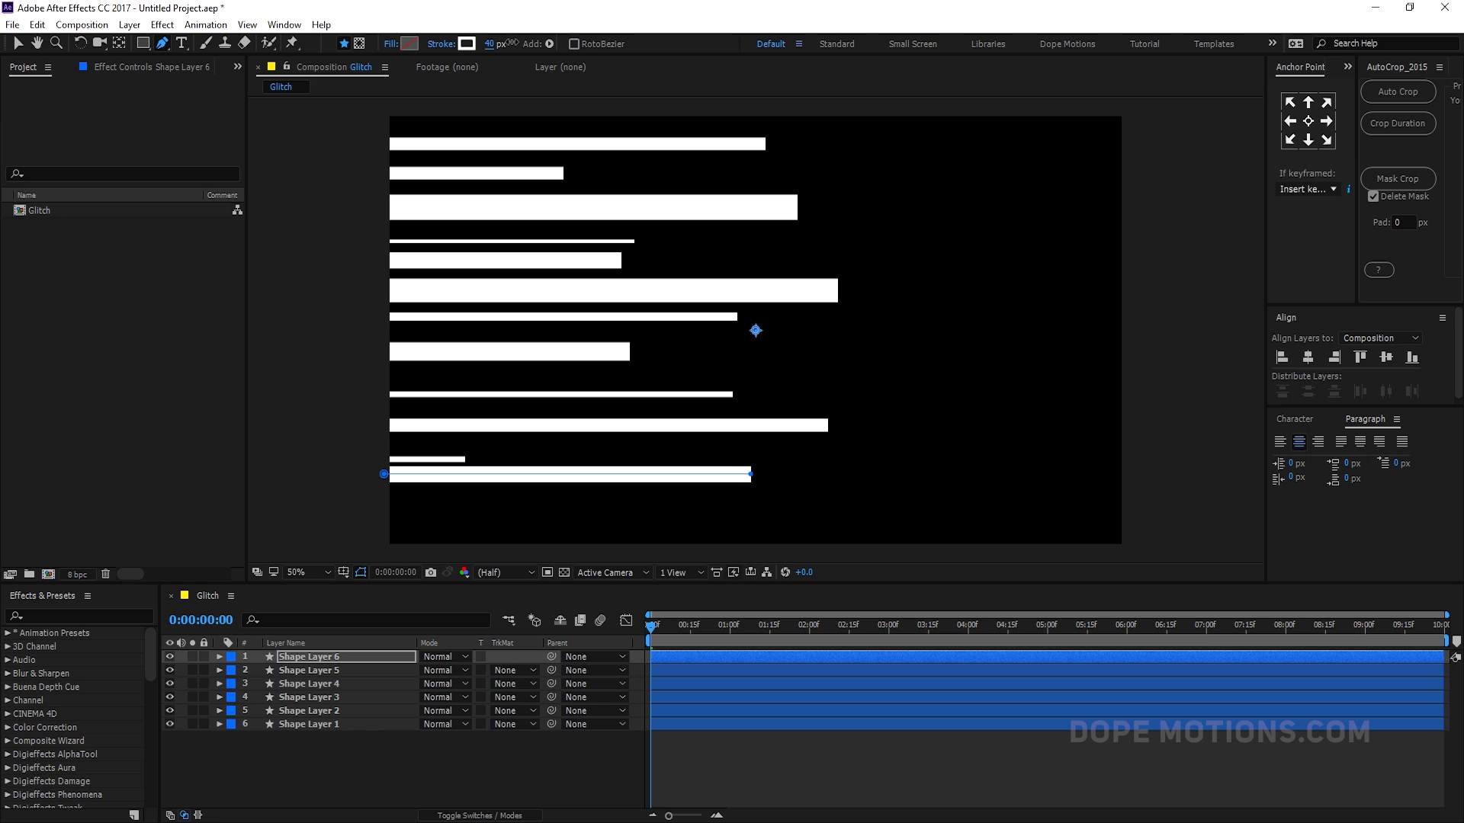
{"action": "left_click", "coordinate": [284, 769]}
{"action": "left_click", "coordinate": [381, 511]}
{"action": "left_click", "coordinate": [603, 511]}
{"action": "left_click", "coordinate": [335, 798]}
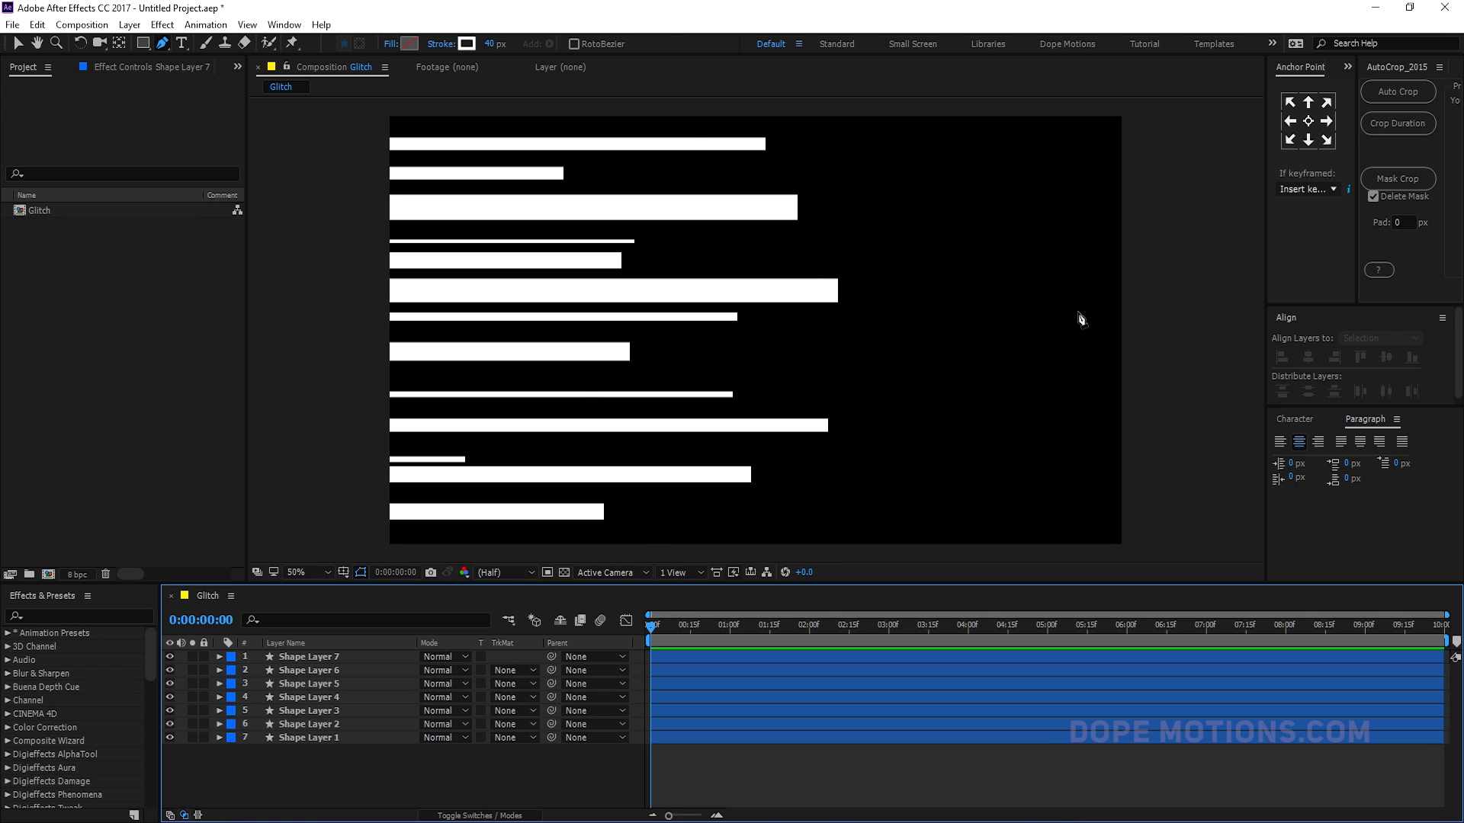
Step: Add a Trim Paths operator to the contents of Shape Layer 1, the topmost line in the frame
{"action": "left_click_drag", "start_coordinate": [688, 636], "coordinate": [549, 626]}
{"action": "left_click", "coordinate": [291, 738]}
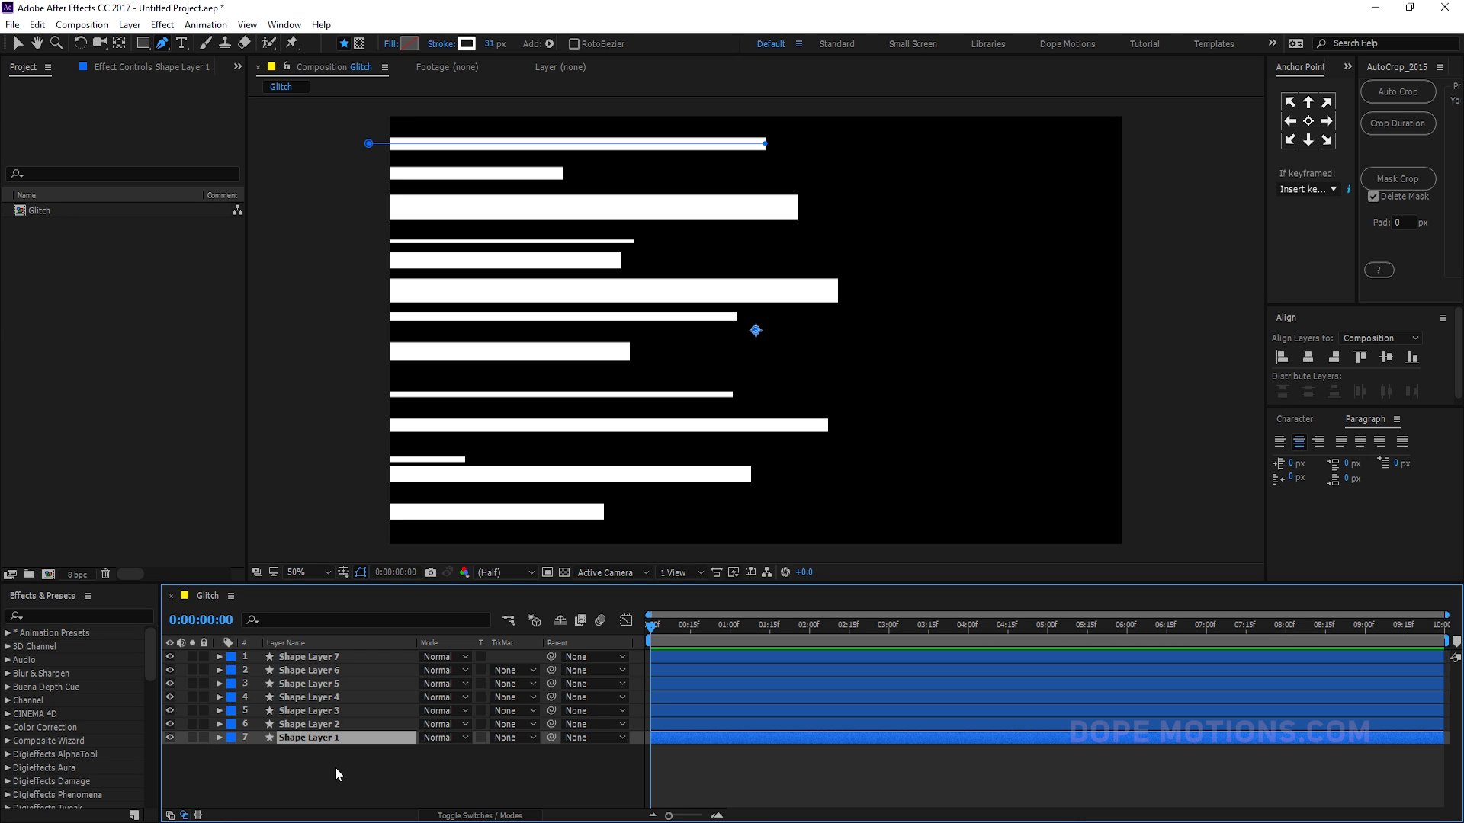
{"action": "left_click", "coordinate": [220, 738]}
{"action": "left_click", "coordinate": [534, 751]}
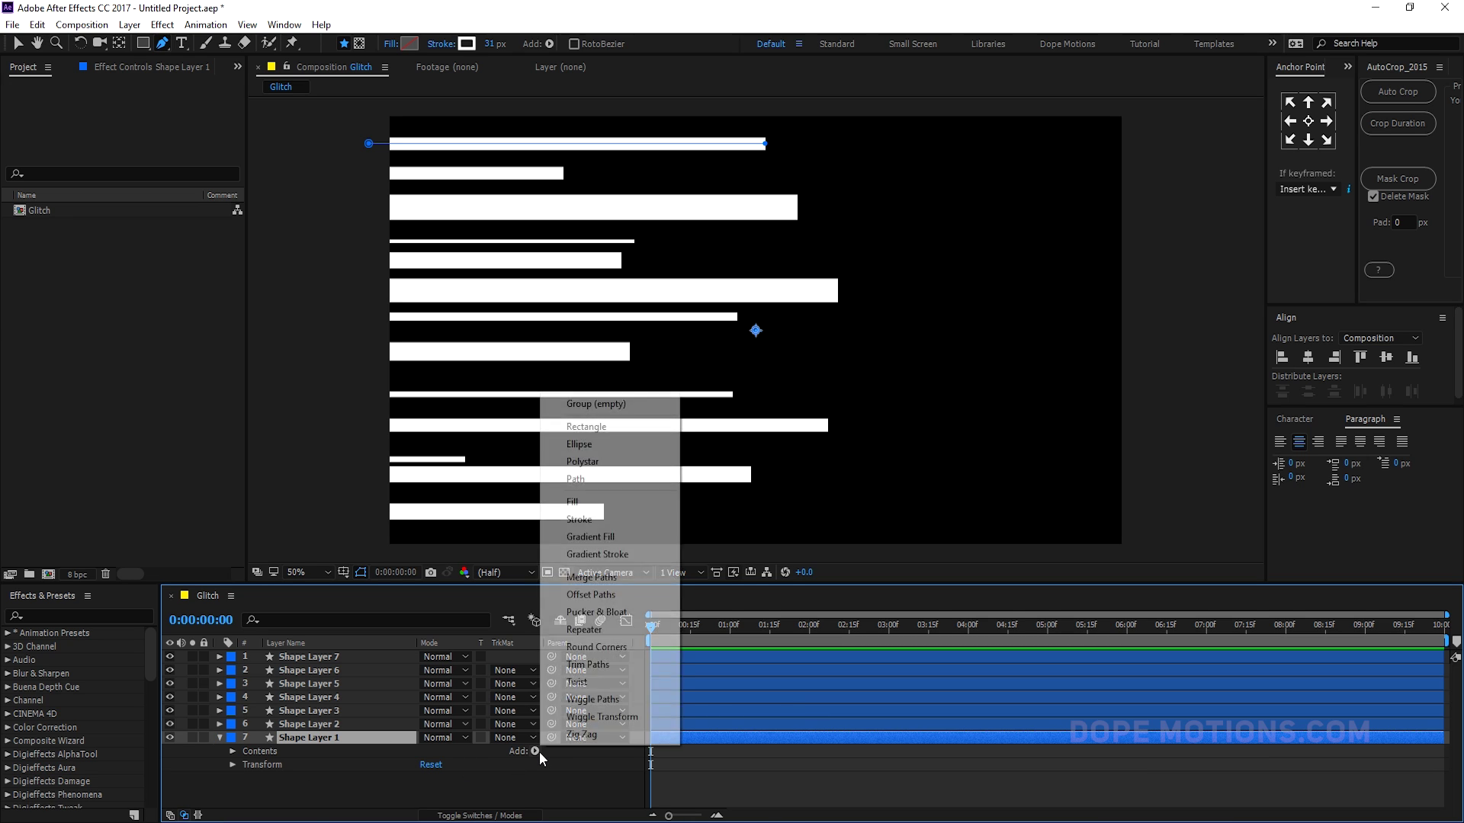
{"action": "left_click", "coordinate": [588, 664]}
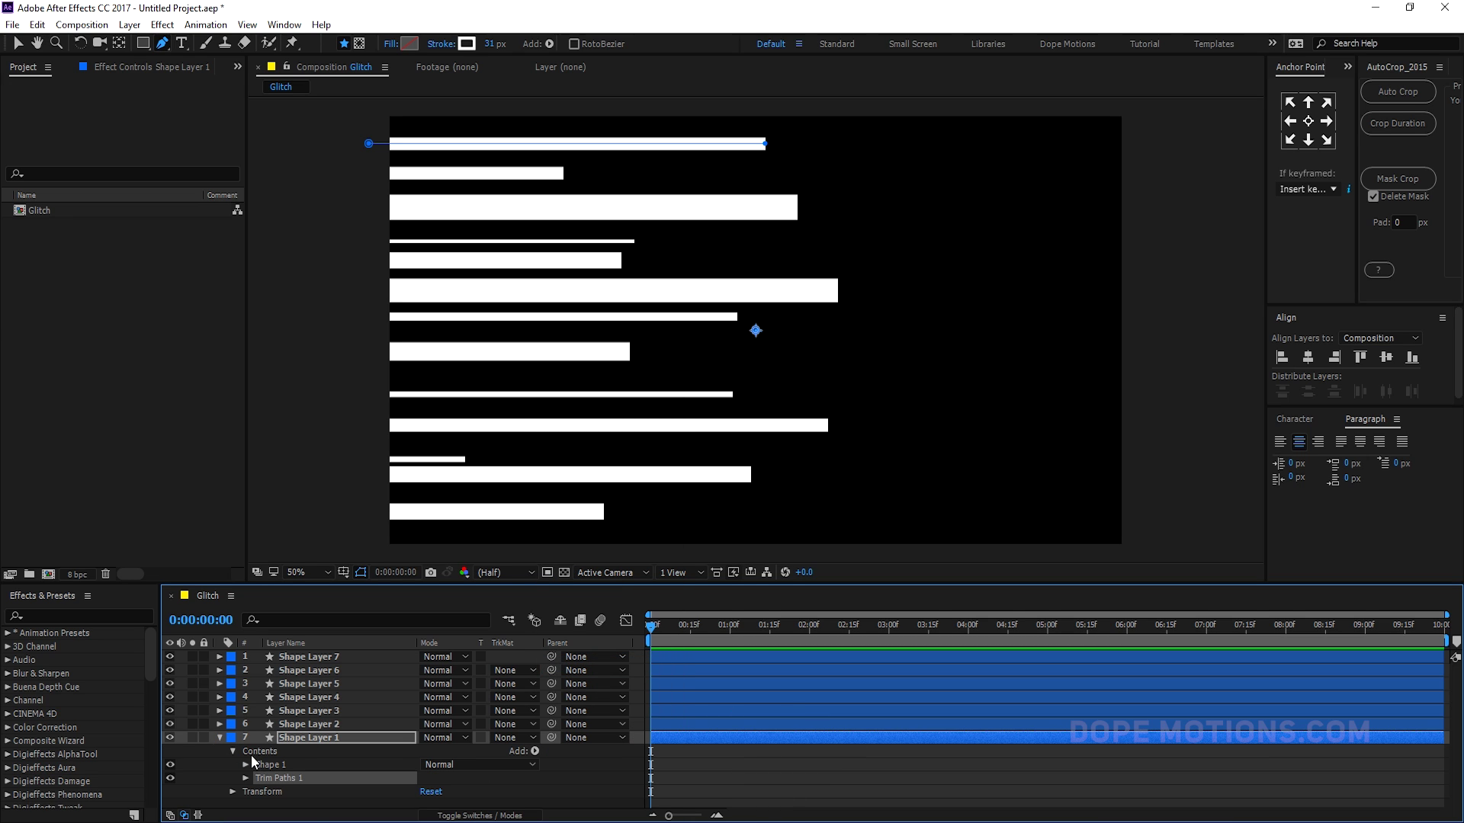
Step: Keyframe the Trim Paths End of Shape Layer 1 from 0% at 0:00:00 to 100% at 0:01:00 and apply Easy Ease to both keyframes
{"action": "left_click", "coordinate": [245, 778]}
{"action": "left_click_drag", "start_coordinate": [431, 760], "coordinate": [304, 770]}
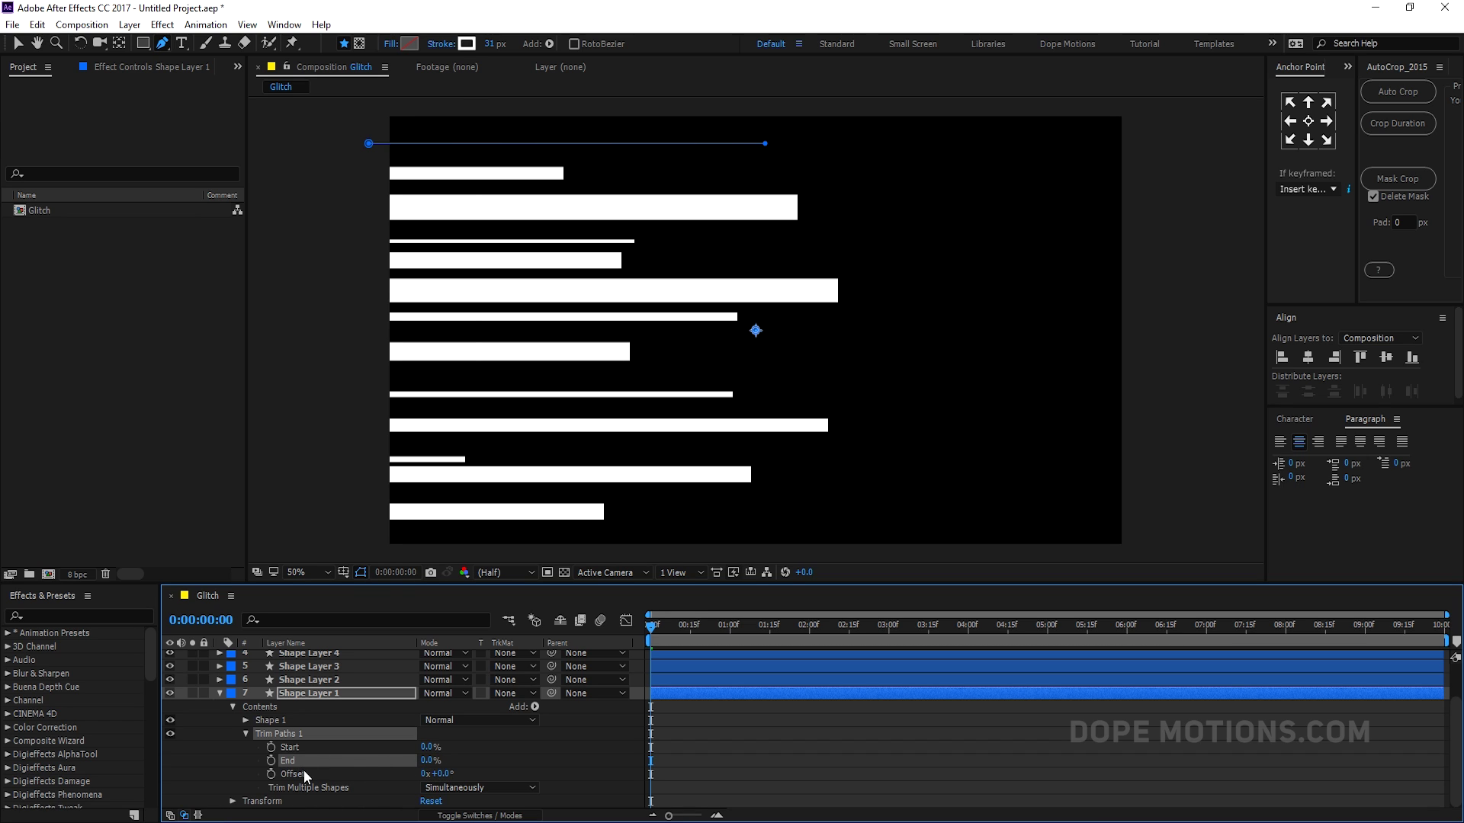
{"action": "left_click", "coordinate": [272, 761]}
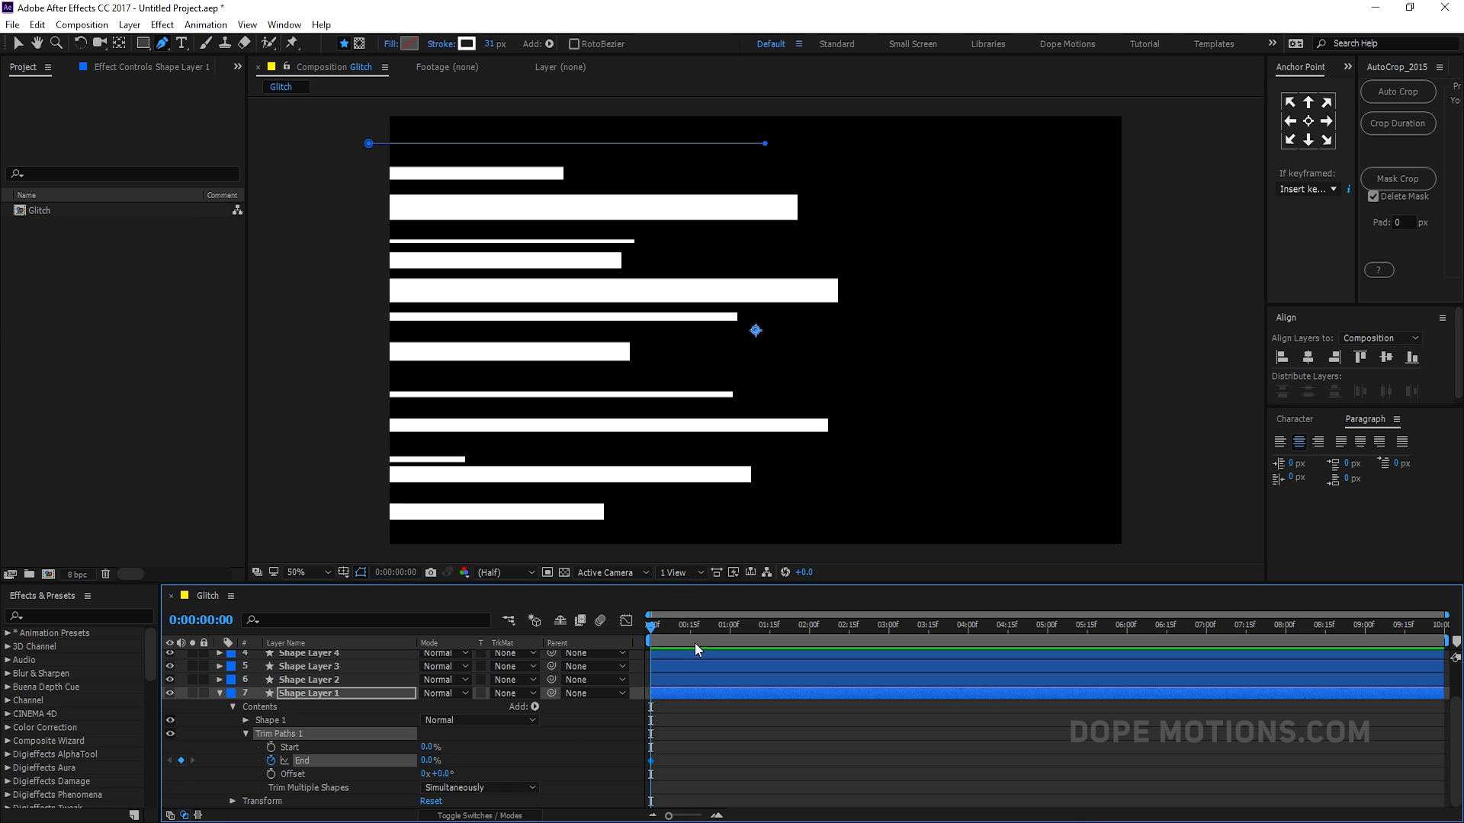
{"action": "left_click_drag", "start_coordinate": [712, 626], "coordinate": [730, 627]}
{"action": "left_click_drag", "start_coordinate": [431, 760], "coordinate": [545, 760]}
{"action": "left_click_drag", "start_coordinate": [750, 755], "coordinate": [605, 775]}
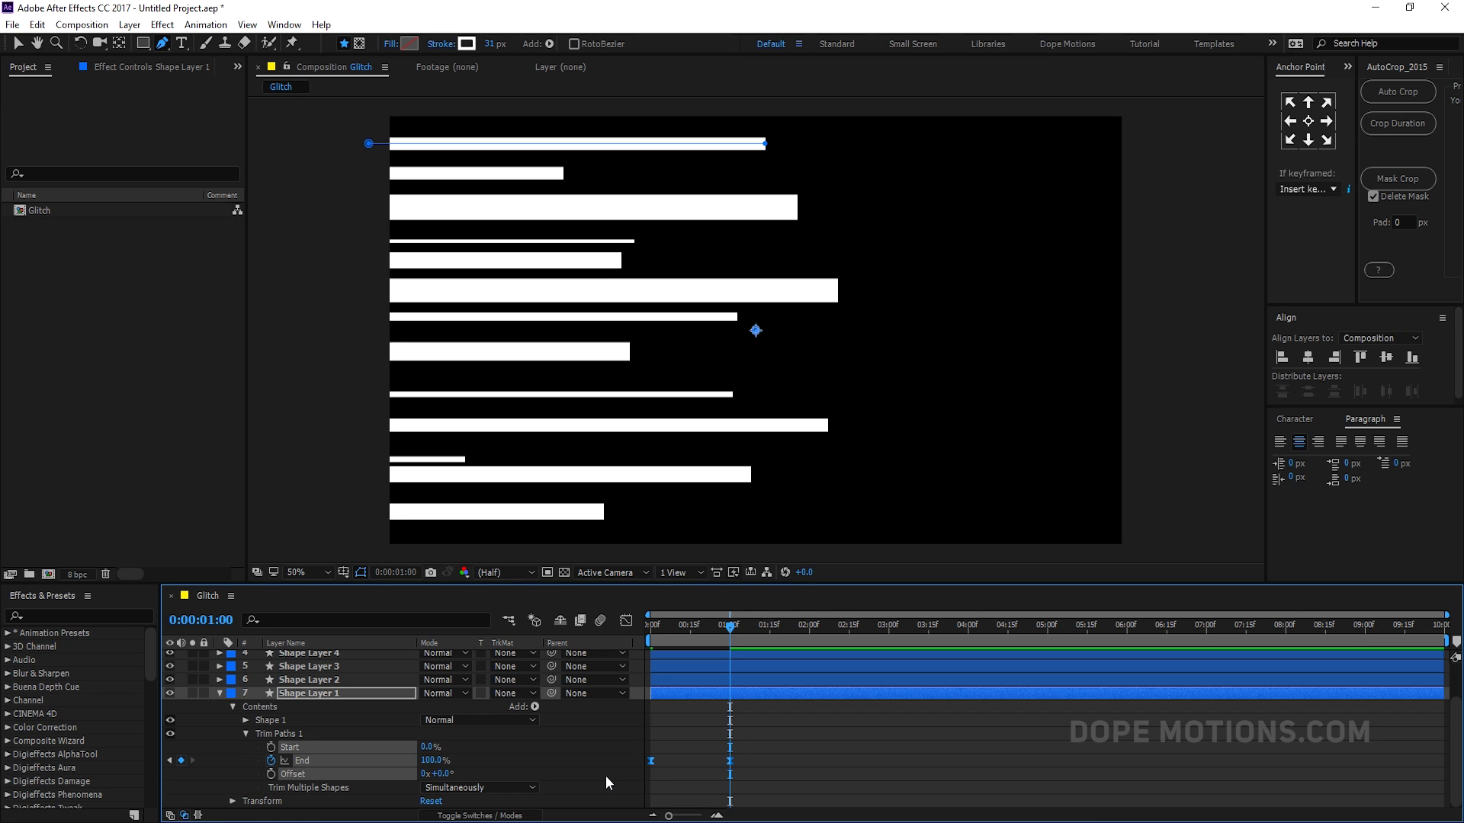
Step: Reshape the End speed graph into a sharp peak at about 0:00:14, check the motion, and return to the layer bar view
{"action": "left_click", "coordinate": [627, 620]}
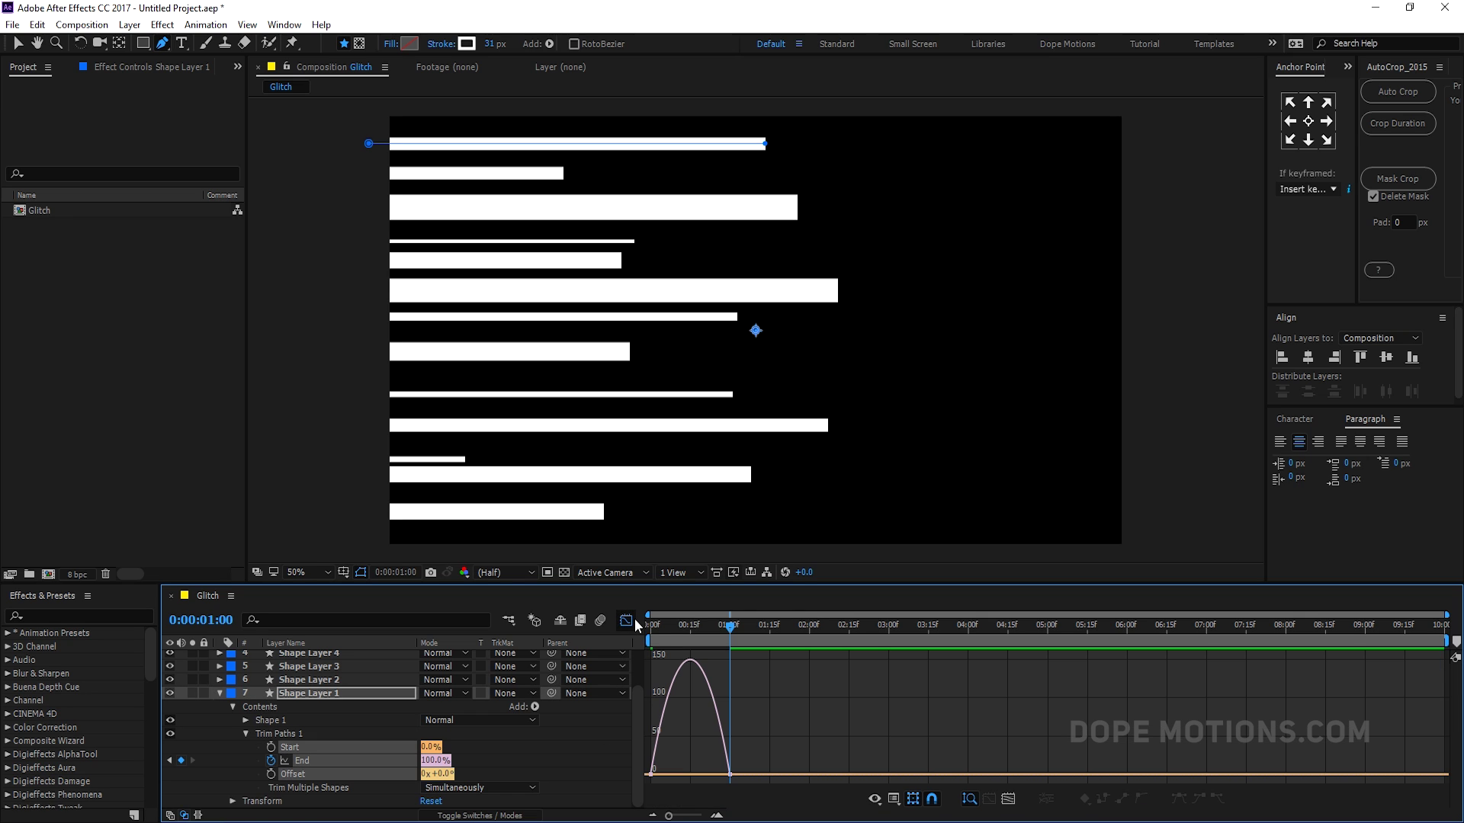
{"action": "right_click", "coordinate": [753, 710]}
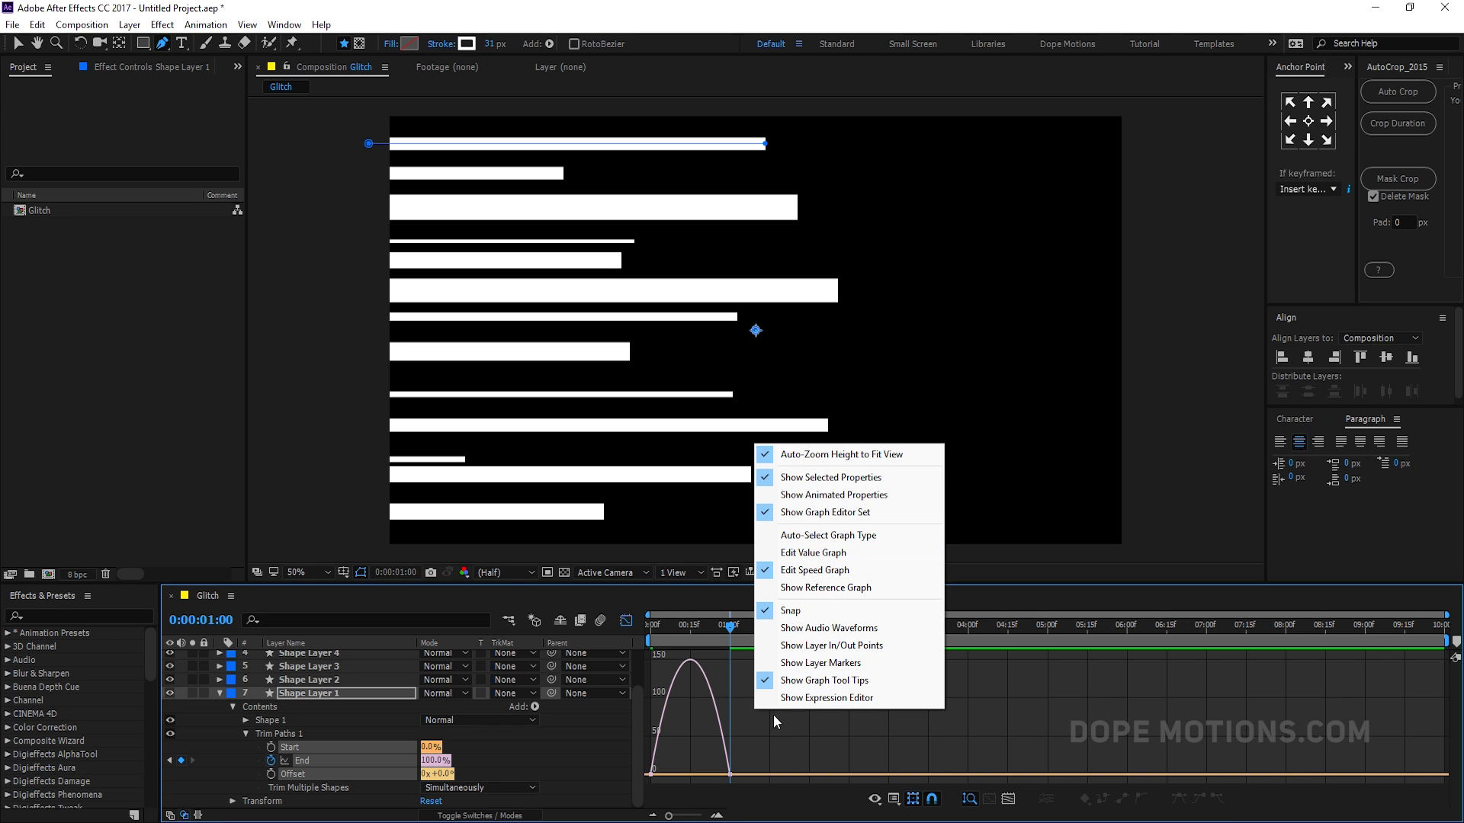
{"action": "left_click", "coordinate": [757, 754]}
{"action": "scroll", "coordinate": [715, 753], "scroll_direction": "up", "scroll_amount": 3}
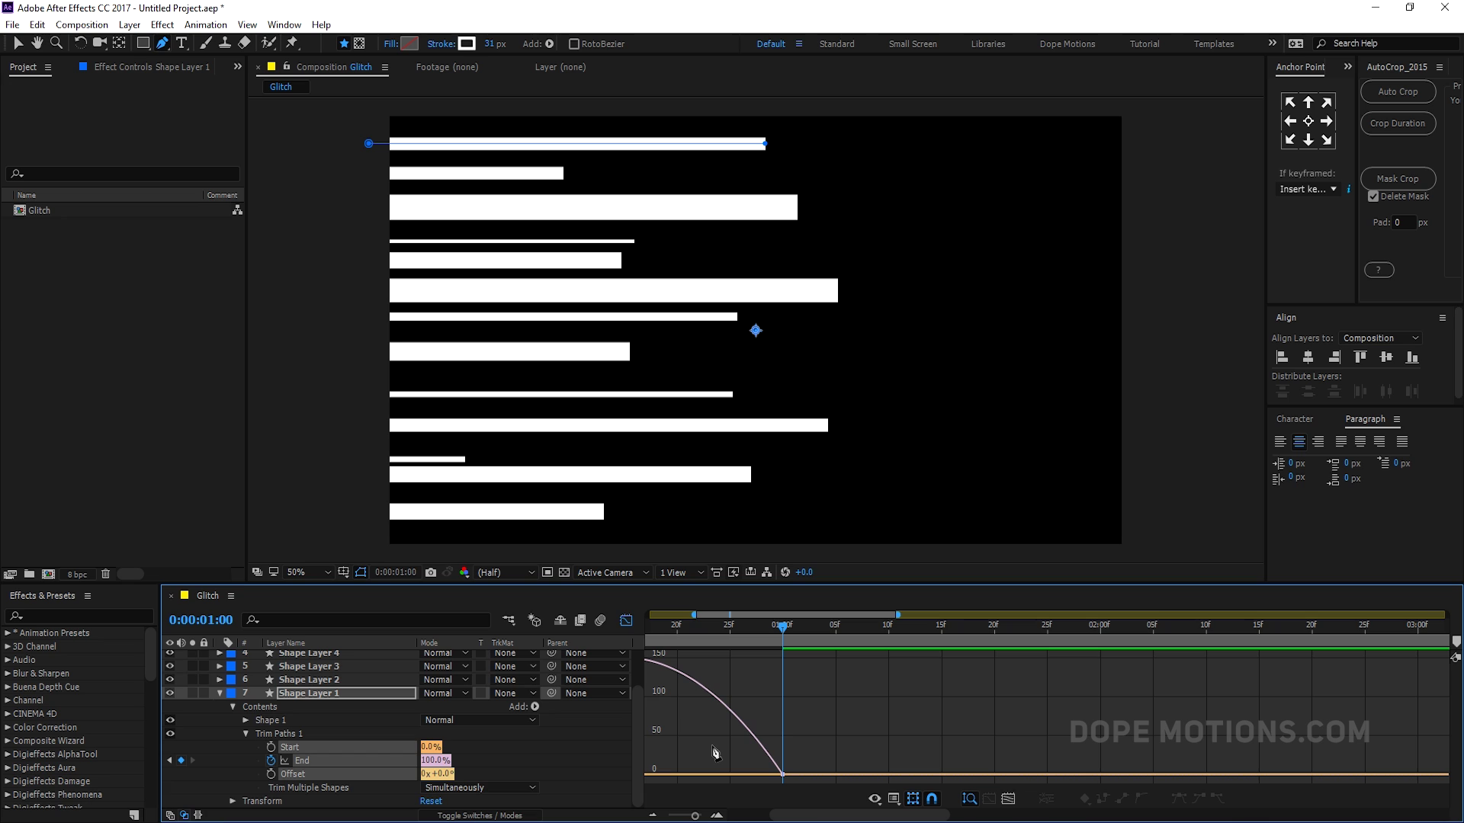
{"action": "key", "text": "v"}
{"action": "left_click_drag", "start_coordinate": [864, 814], "coordinate": [821, 813]}
{"action": "left_click_drag", "start_coordinate": [995, 766], "coordinate": [792, 776]}
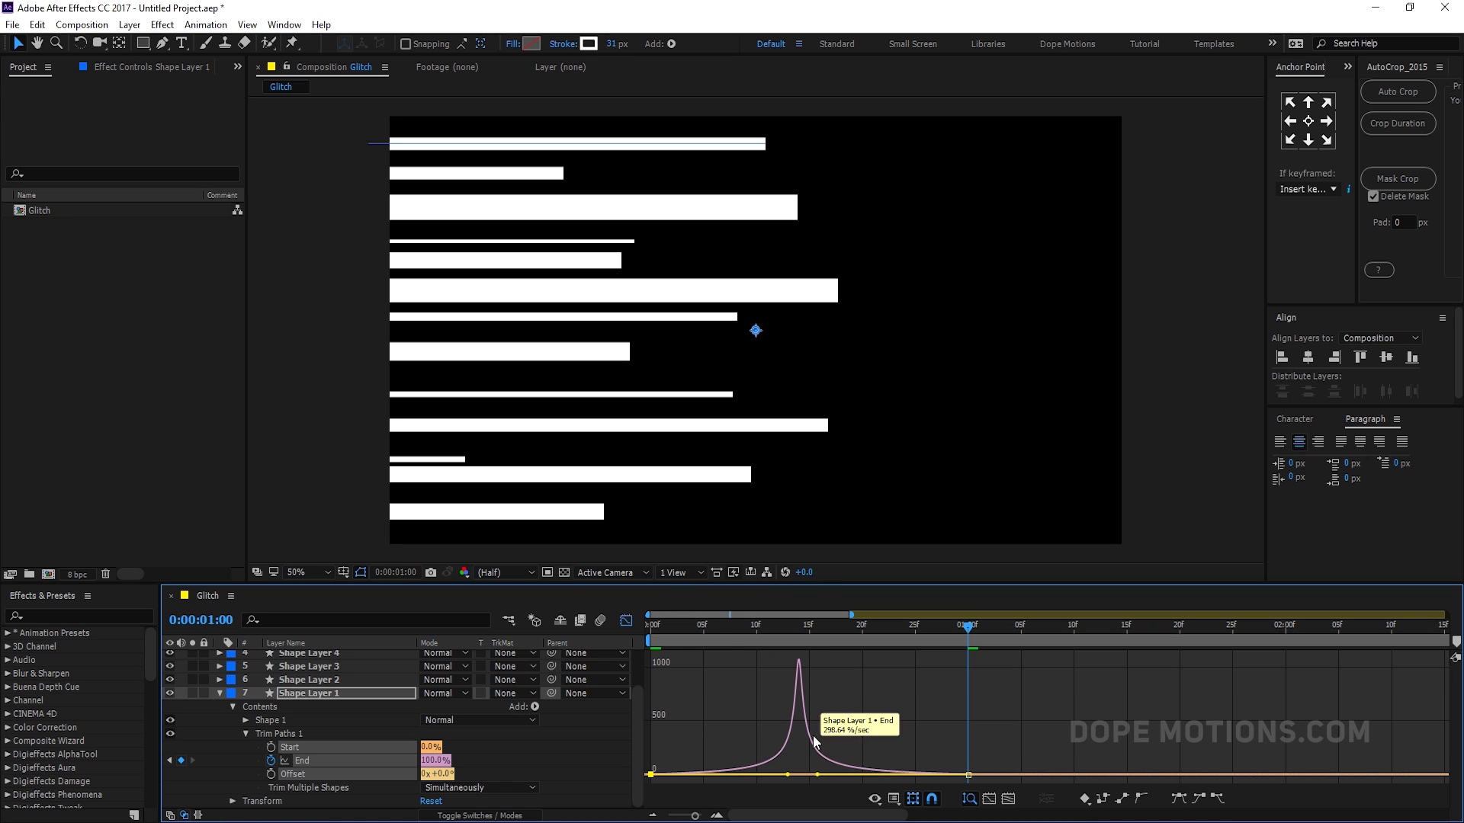
{"action": "left_click_drag", "start_coordinate": [717, 633], "coordinate": [490, 669]}
{"action": "left_click_drag", "start_coordinate": [849, 653], "coordinate": [735, 632]}
{"action": "left_click", "coordinate": [625, 620]}
Step: Move the second End keyframe to 0:00:20 and preview the line's animation, leaving the current time at 0:00:25
{"action": "left_click", "coordinate": [1033, 714]}
{"action": "left_click_drag", "start_coordinate": [927, 633], "coordinate": [862, 633]}
{"action": "left_click_drag", "start_coordinate": [967, 761], "coordinate": [863, 761]}
{"action": "key", "text": "Home"}
{"action": "left_click", "coordinate": [866, 645]}
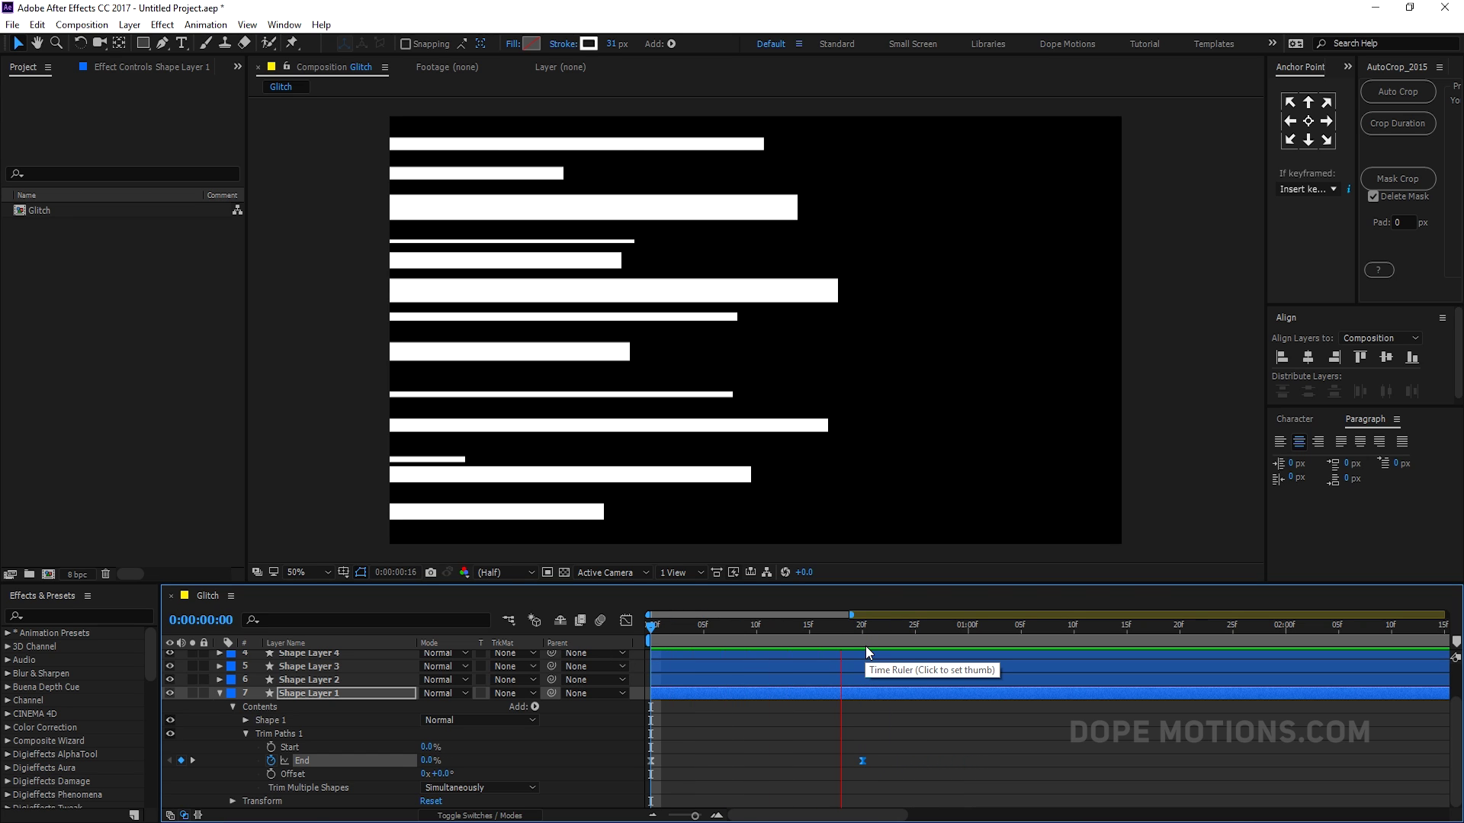
{"action": "left_click", "coordinate": [882, 640]}
{"action": "left_click_drag", "start_coordinate": [882, 640], "coordinate": [915, 635]}
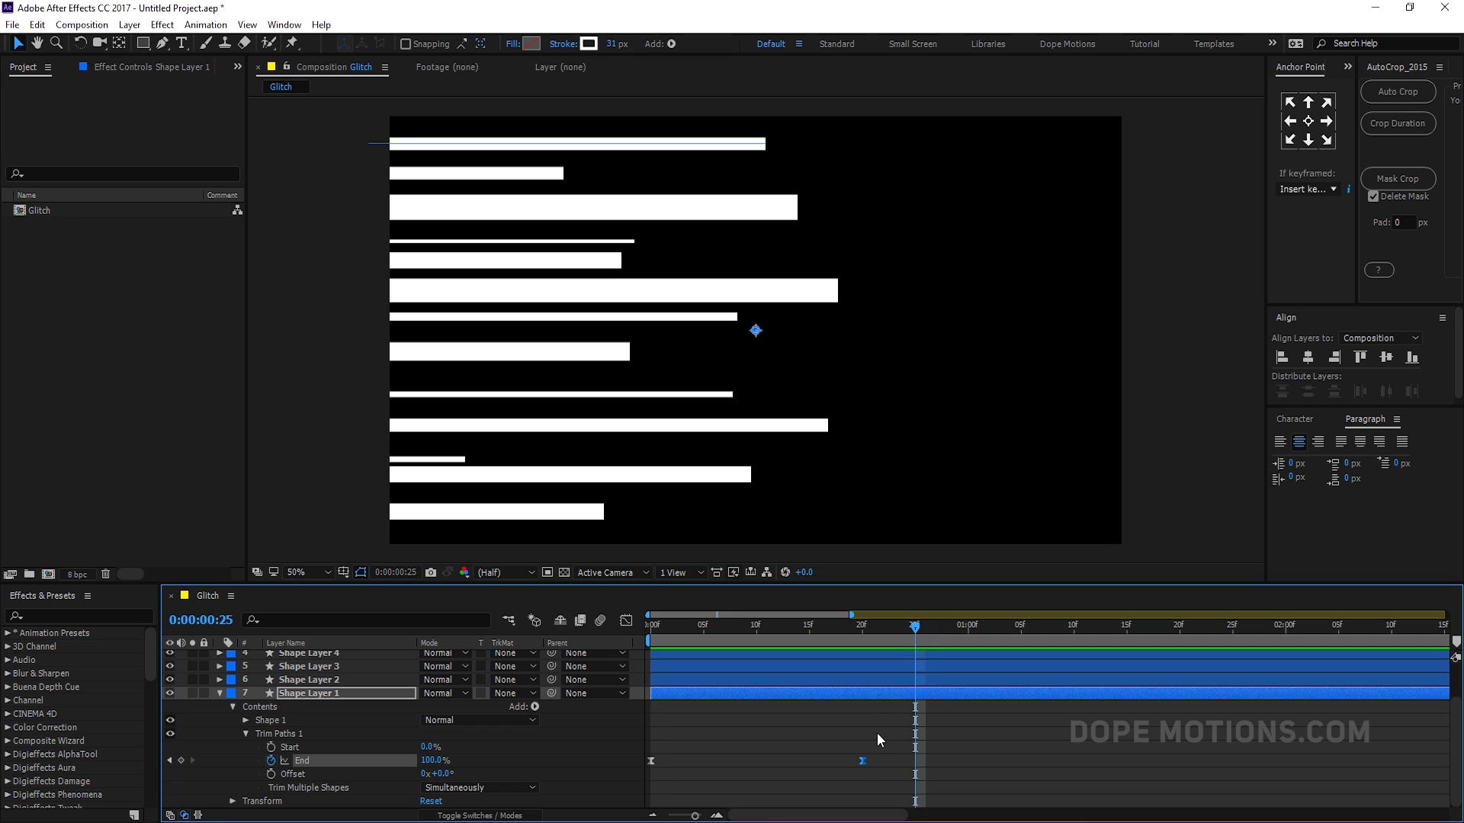
Step: Move the second Trim Paths End keyframe of Shape Layer 1 to 0:00:25, check the motion at 0:00:18, and collapse the Trim Paths properties
{"action": "left_click_drag", "start_coordinate": [863, 762], "coordinate": [915, 763]}
{"action": "left_click_drag", "start_coordinate": [915, 633], "coordinate": [841, 633]}
{"action": "left_click", "coordinate": [246, 732]}
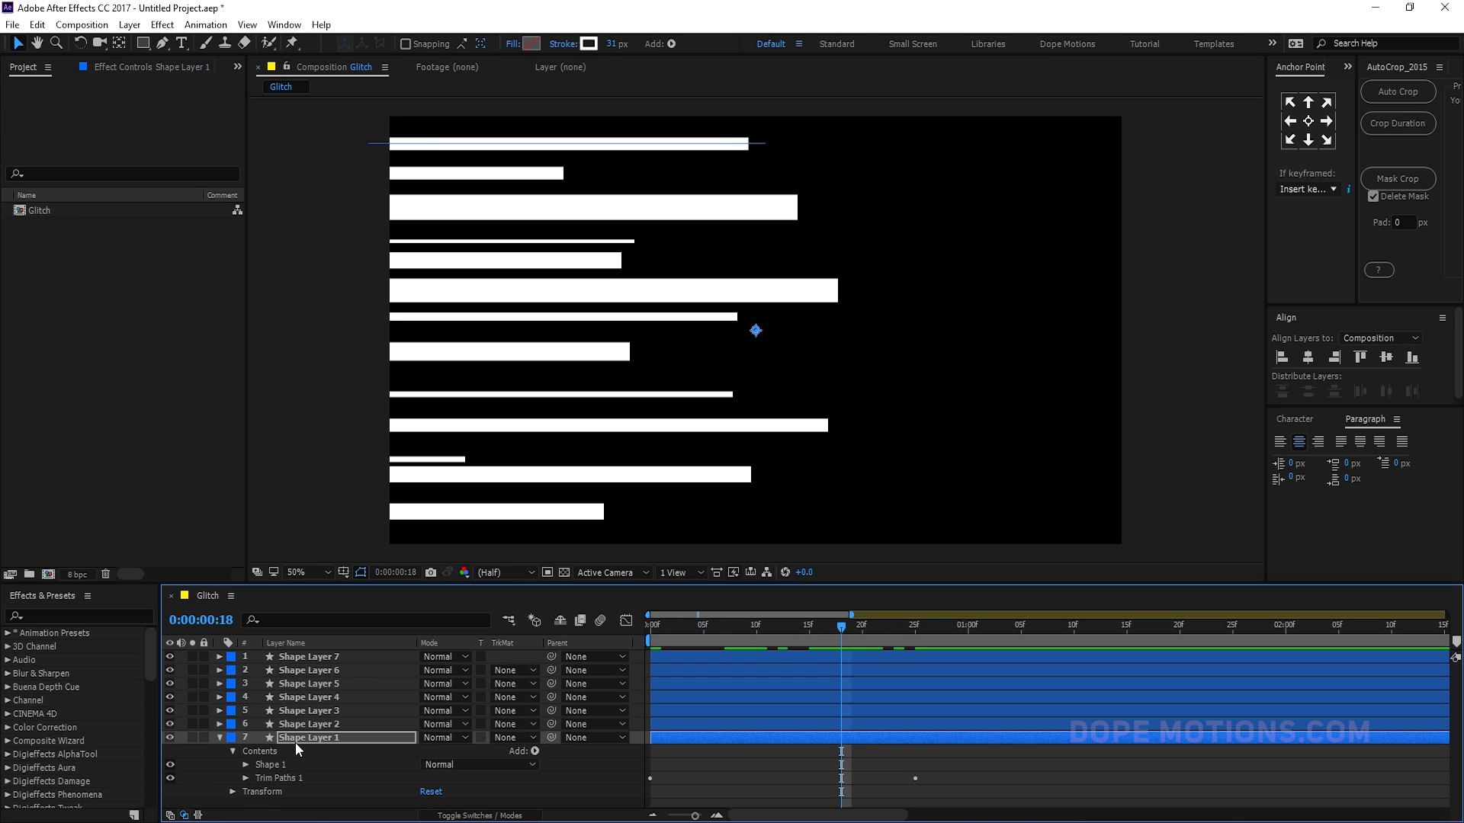
Step: Copy Trim Paths 1 from Shape Layer 1 and select Shape Layer 2 through Shape Layer 7
{"action": "left_click", "coordinate": [281, 777]}
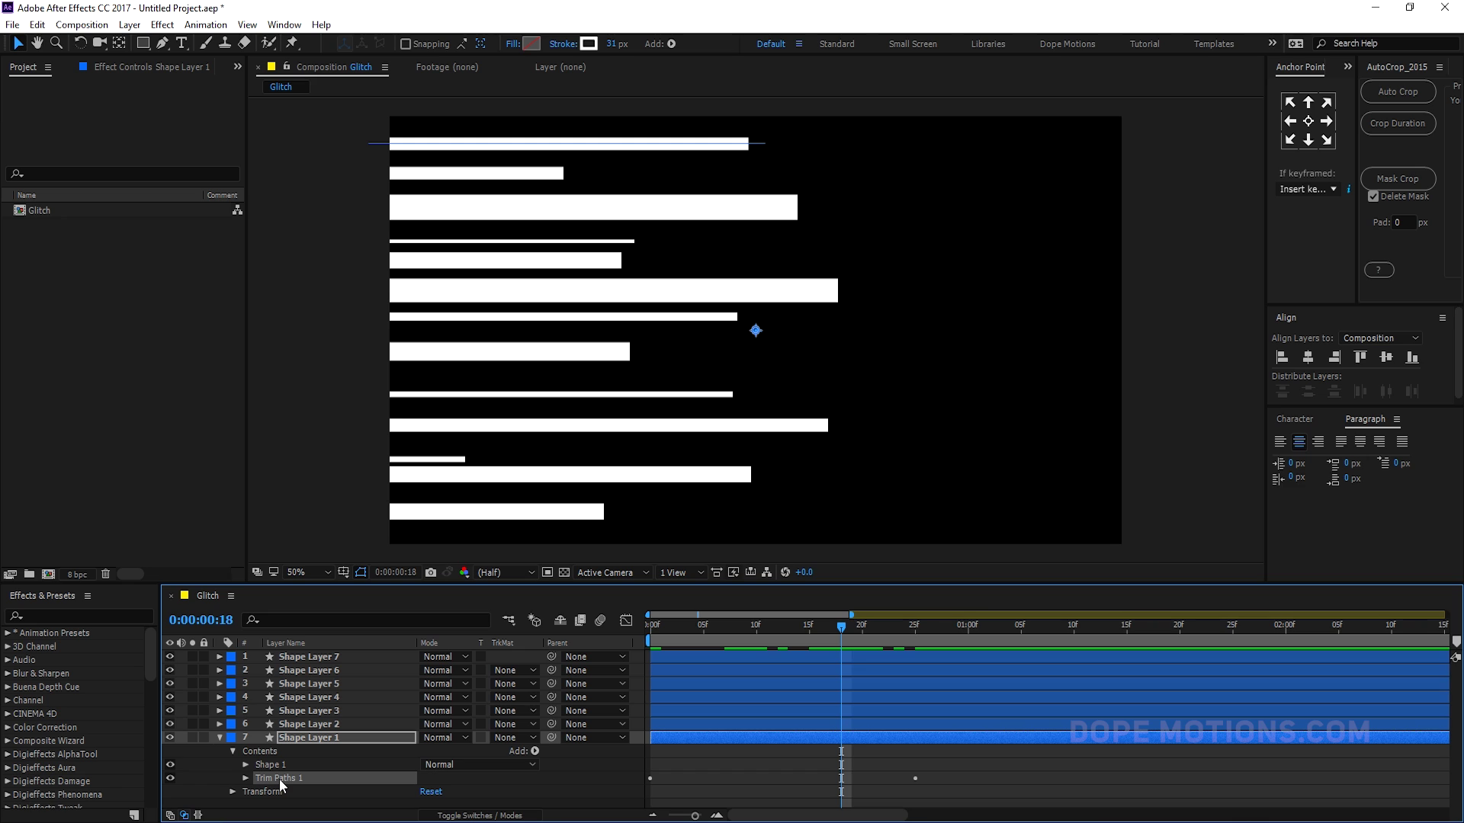
{"action": "left_click", "coordinate": [308, 729]}
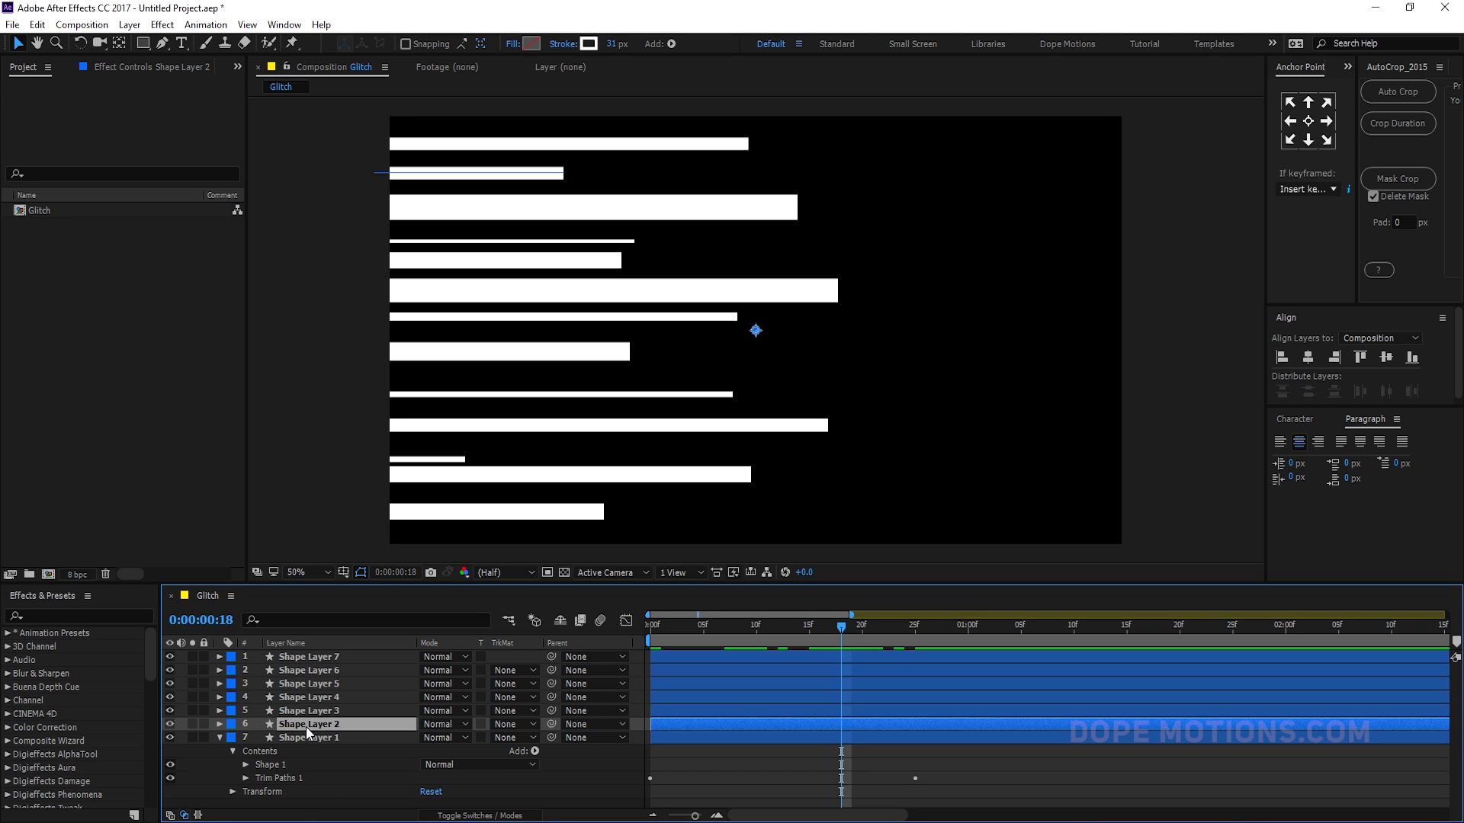
{"action": "left_click", "coordinate": [313, 657], "text": "shift"}
{"action": "key", "text": "ctrl+v"}
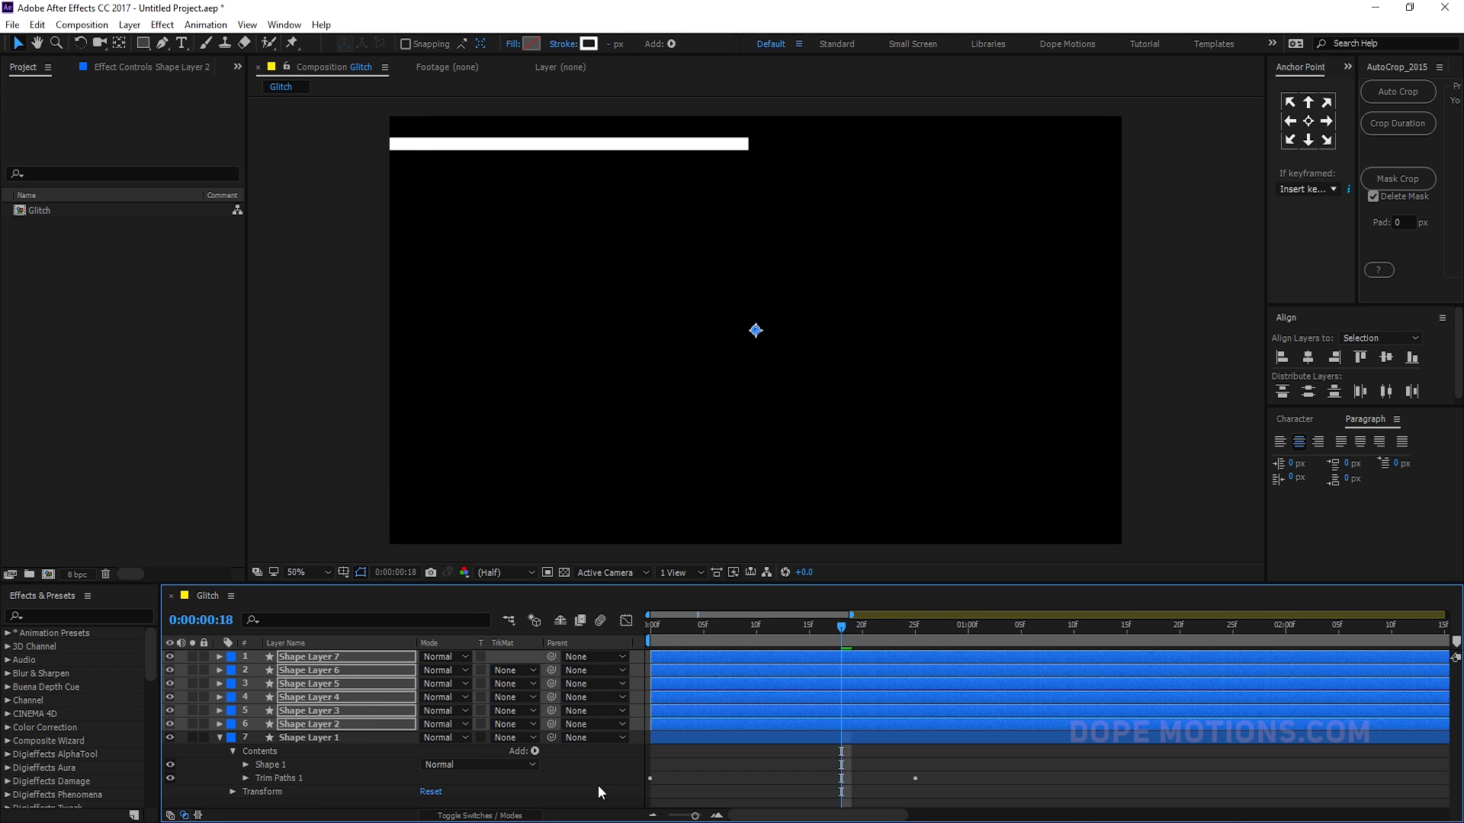
{"action": "key", "text": "F2"}
{"action": "key", "text": "ctrl+z"}
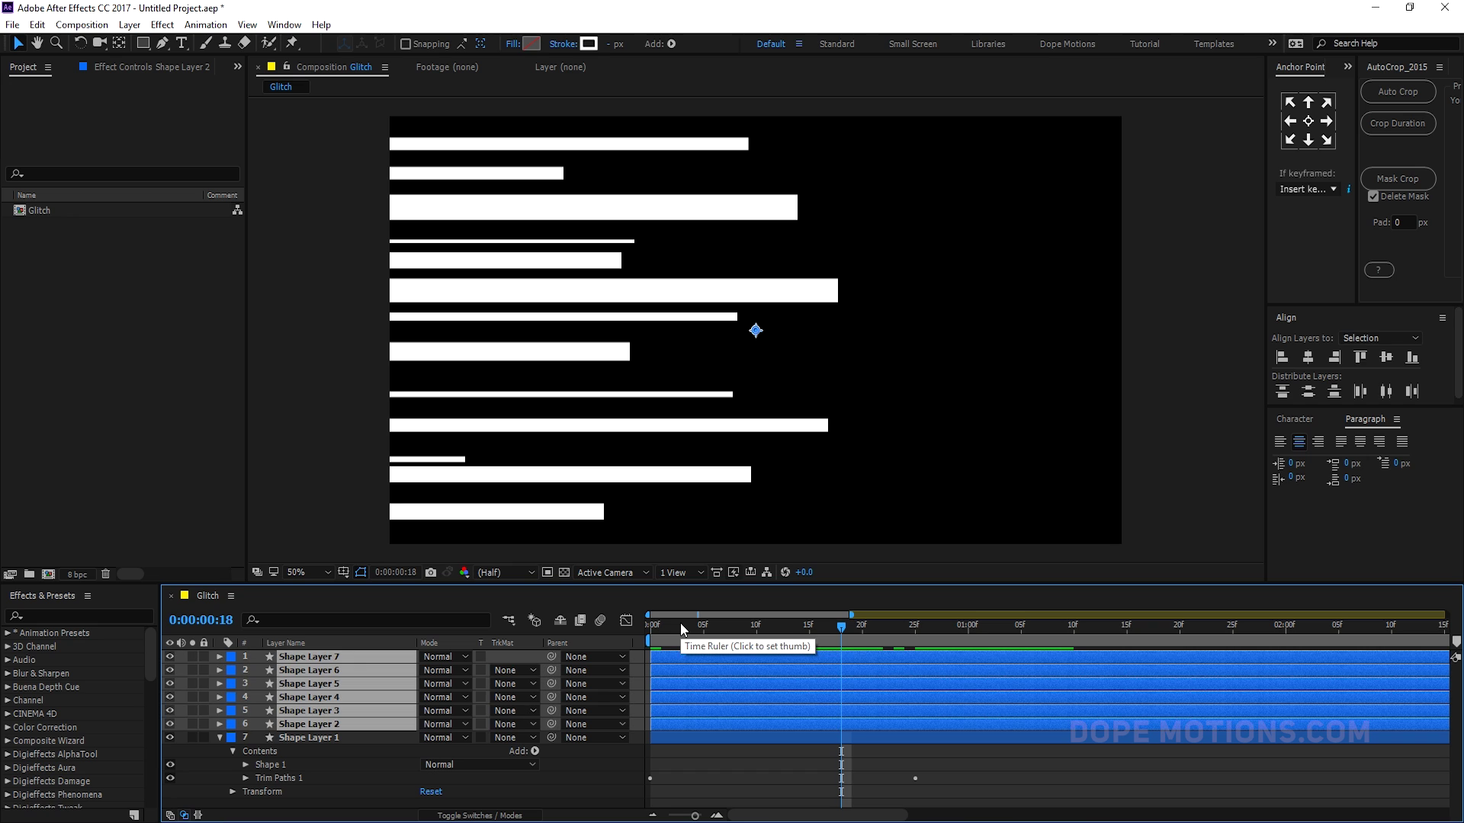
Step: Paste the copied Trim Paths onto Shape Layers 2 to 7 at 0:00:00, deselect everything and collapse Shape Layer 1
{"action": "left_click_drag", "start_coordinate": [679, 623], "coordinate": [625, 633]}
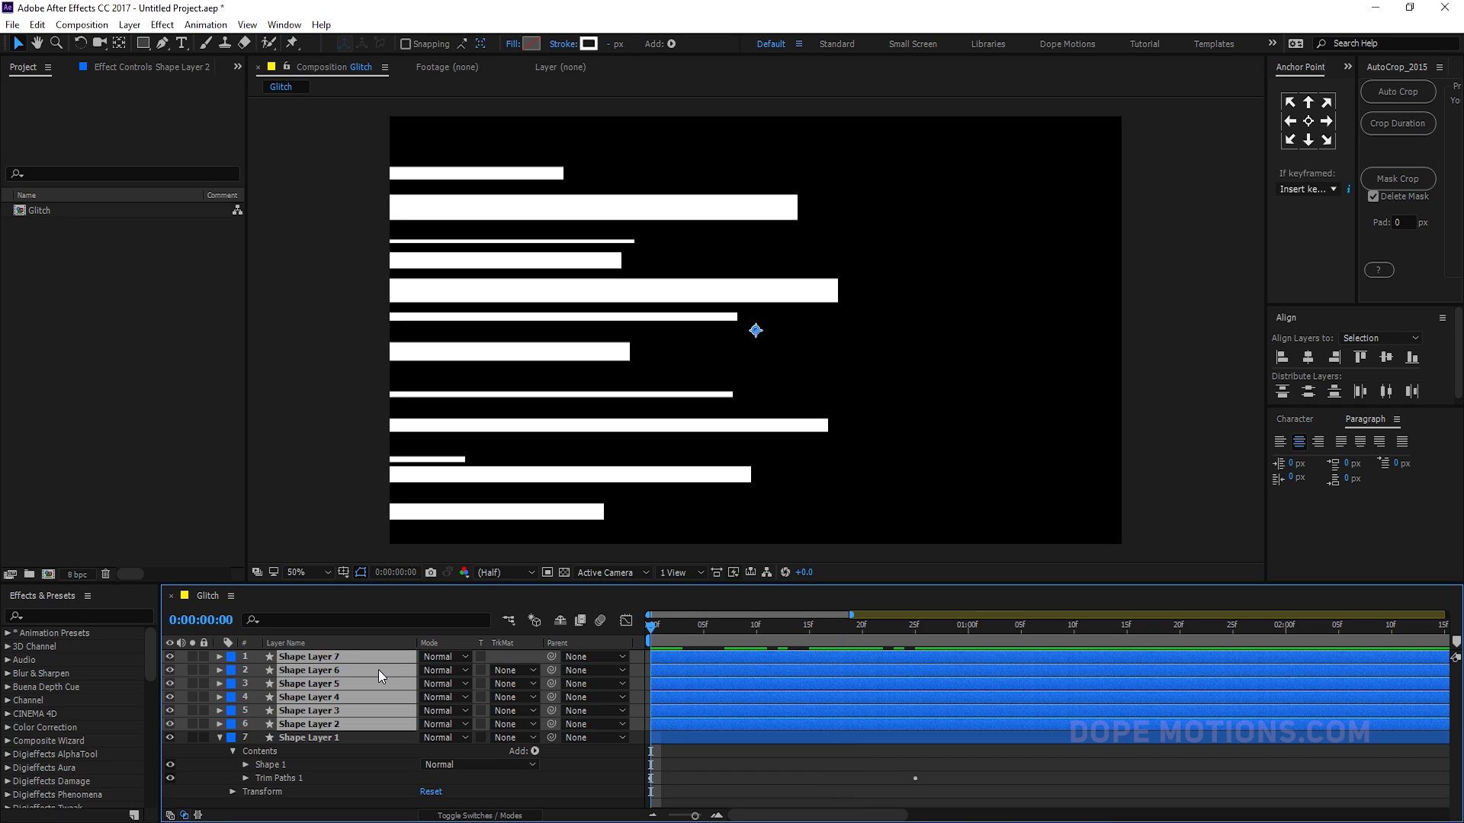
{"action": "key", "text": "ctrl+v"}
{"action": "key", "text": "F2"}
{"action": "left_click_drag", "start_coordinate": [661, 625], "coordinate": [162, 760]}
{"action": "left_click", "coordinate": [220, 738]}
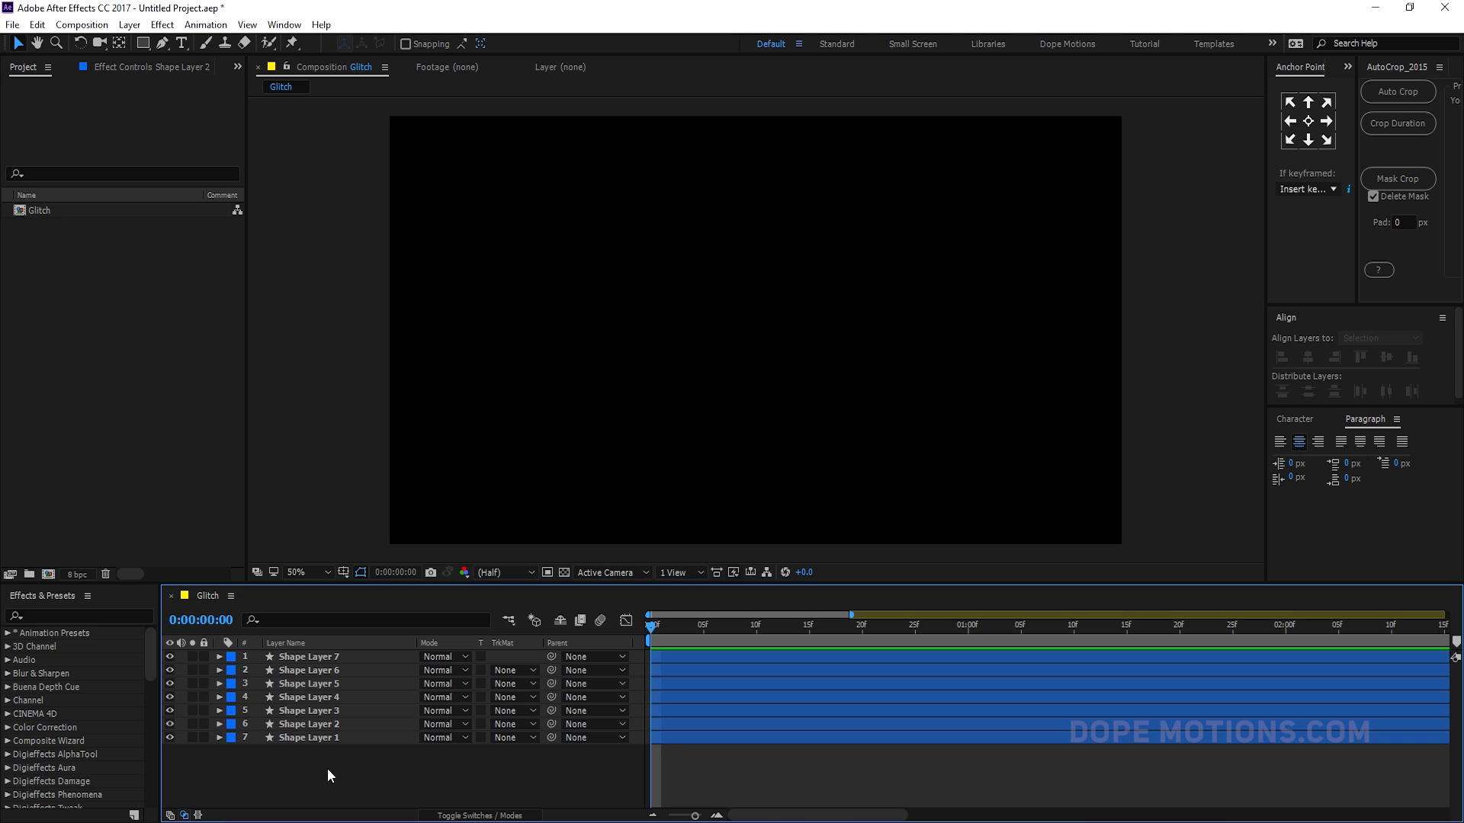
Step: Check the line animation up to 0:01:00, set the label color of all seven shape layers to Red, and deselect them
{"action": "left_click_drag", "start_coordinate": [663, 640], "coordinate": [968, 638]}
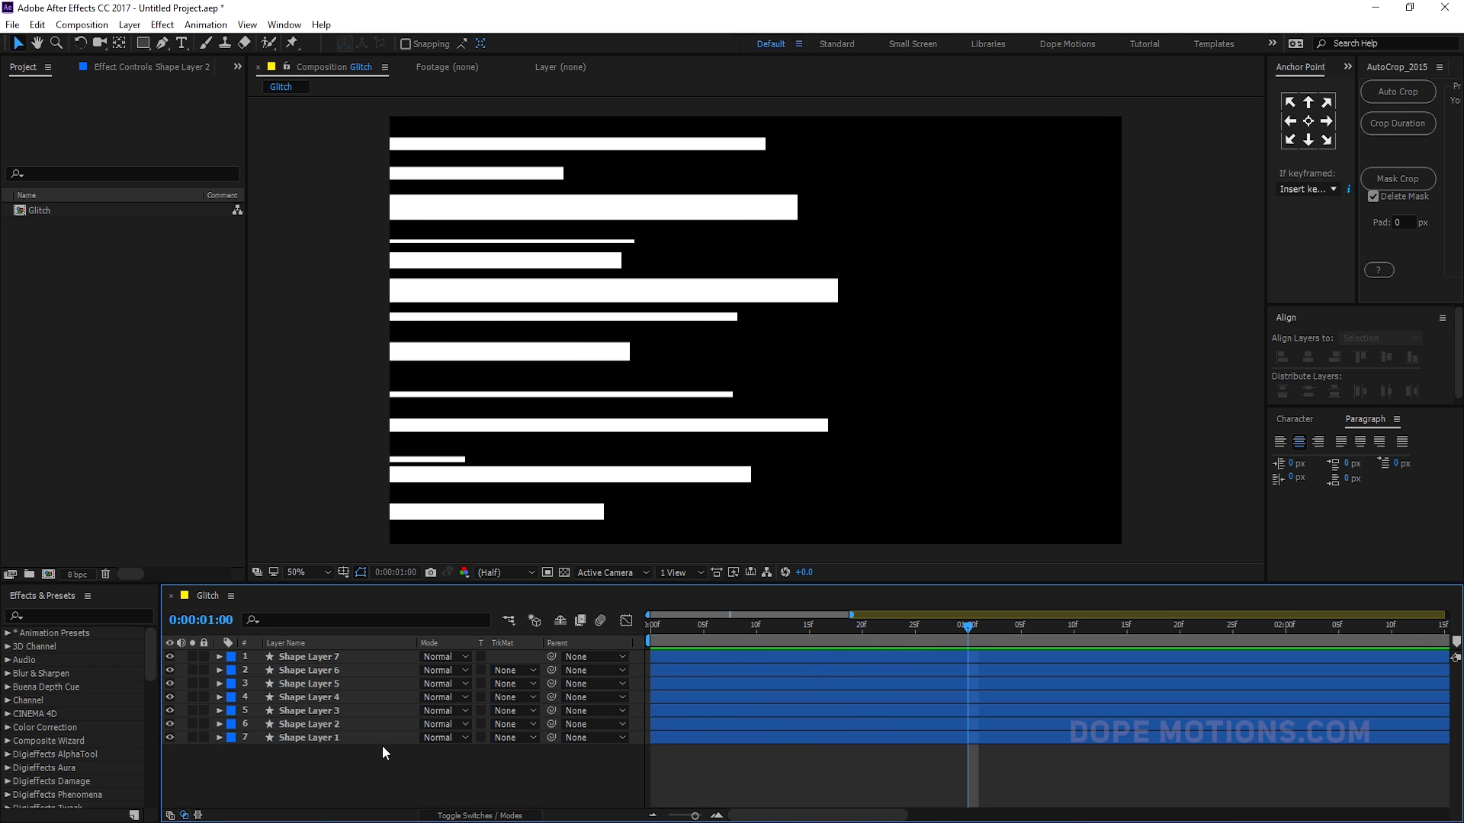
{"action": "left_click_drag", "start_coordinate": [263, 766], "coordinate": [316, 647]}
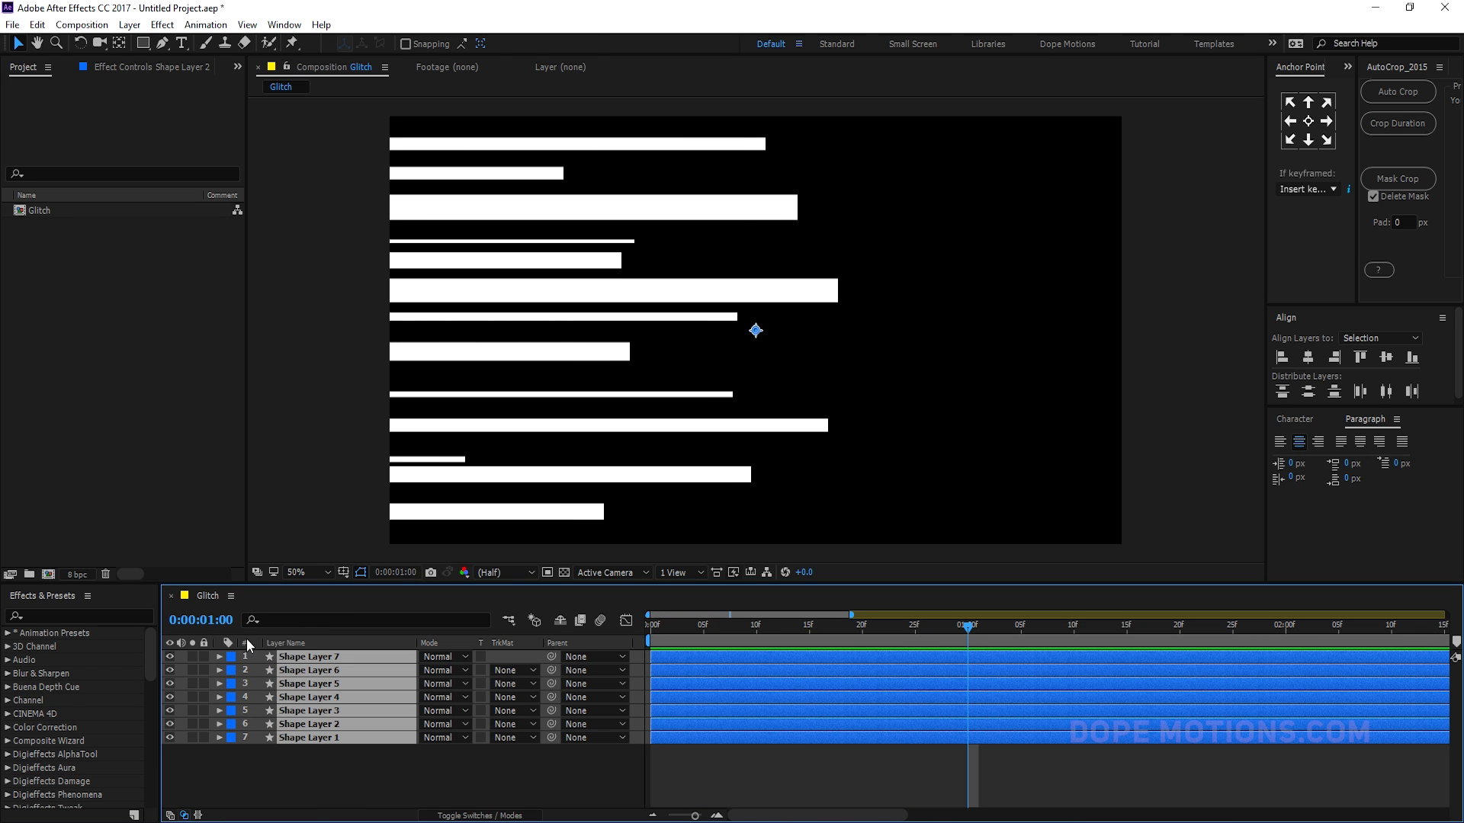
{"action": "left_click", "coordinate": [231, 656]}
{"action": "left_click", "coordinate": [260, 390]}
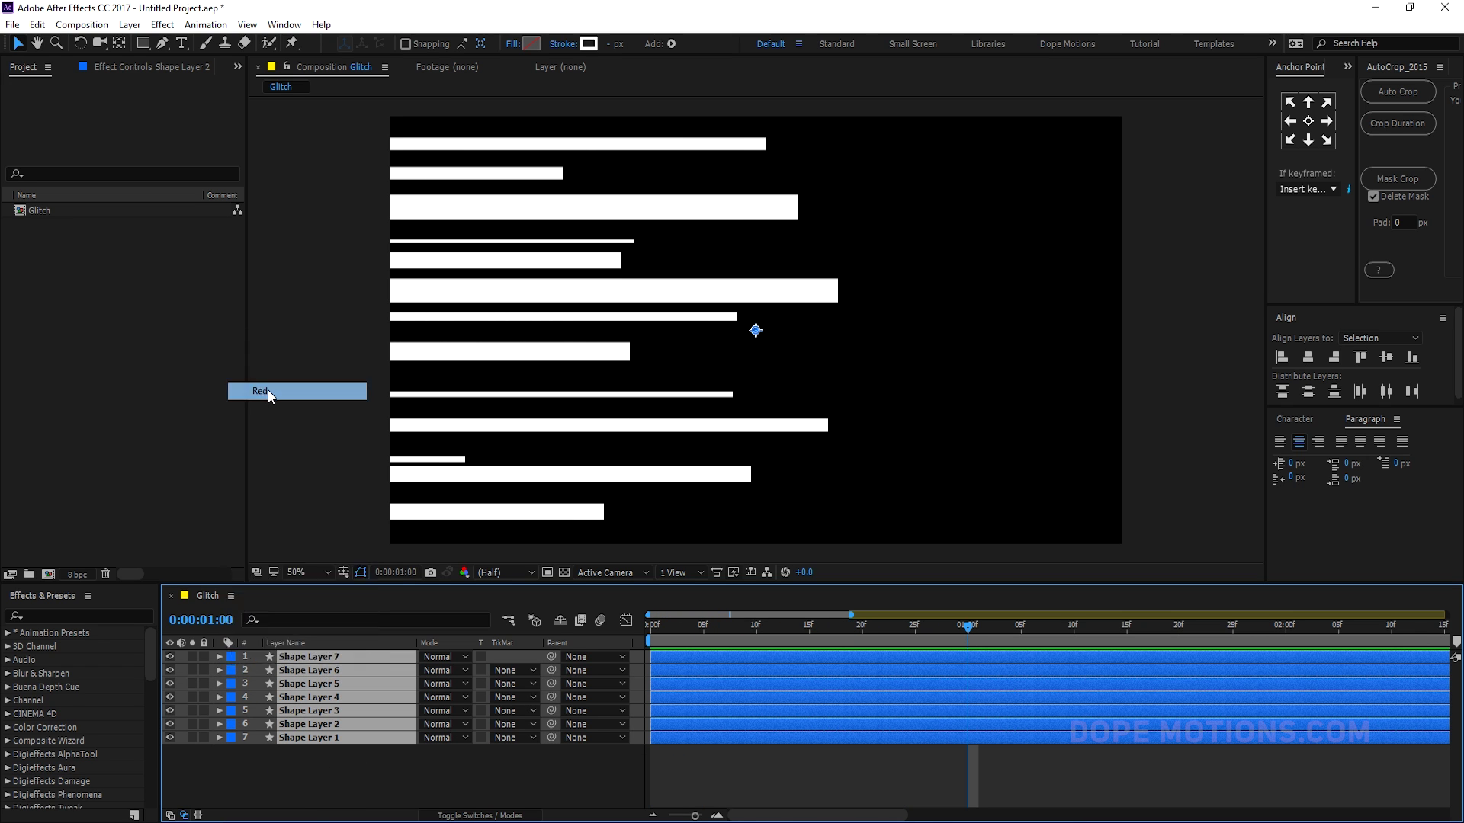
{"action": "left_click", "coordinate": [293, 796]}
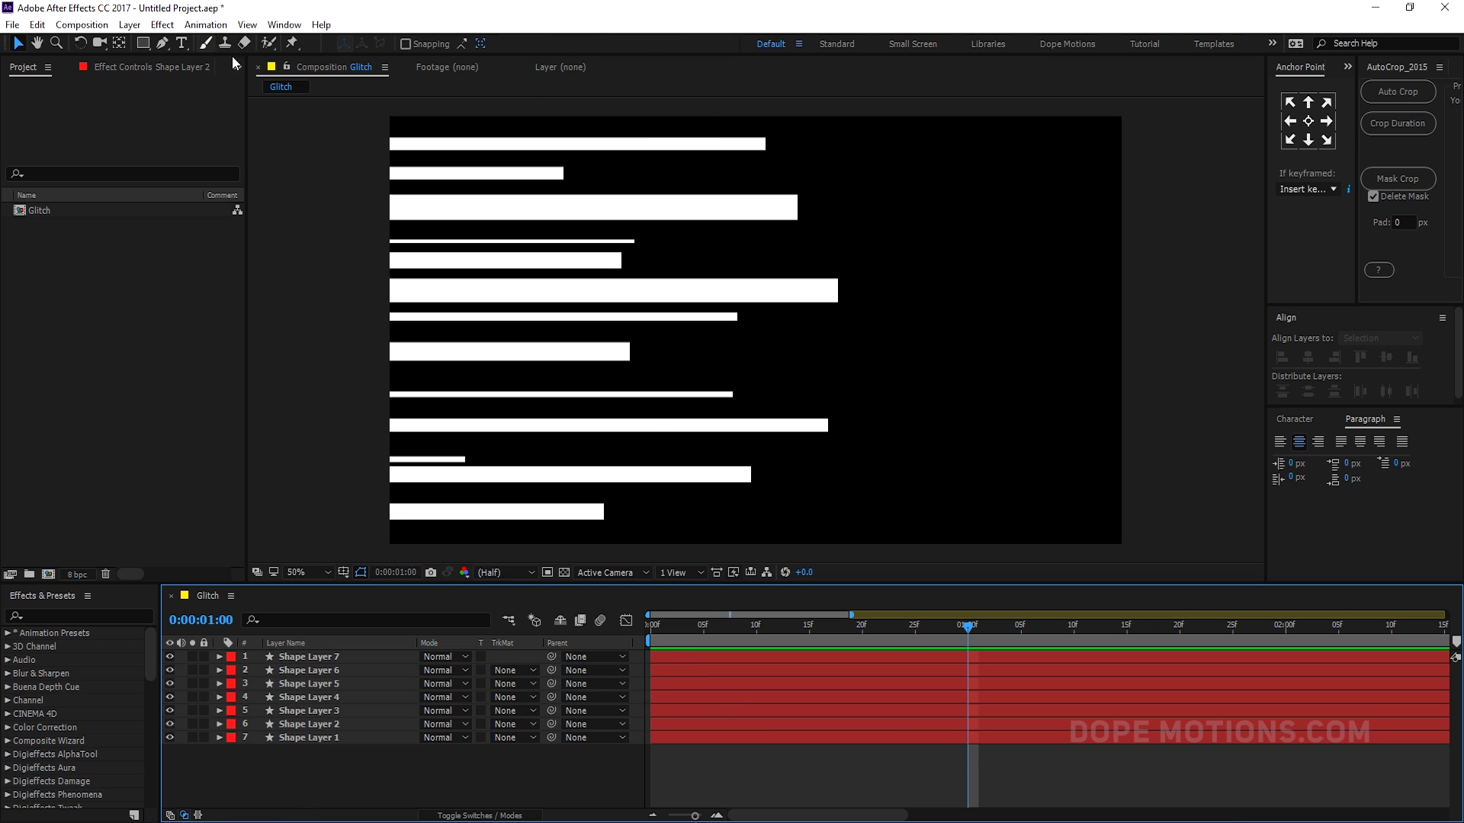
Step: Draw a 40 px horizontal Pen line from just outside the frame's right edge toward the topmost left line, and check it over time, ending at 0:01:04
{"action": "left_click", "coordinate": [162, 43]}
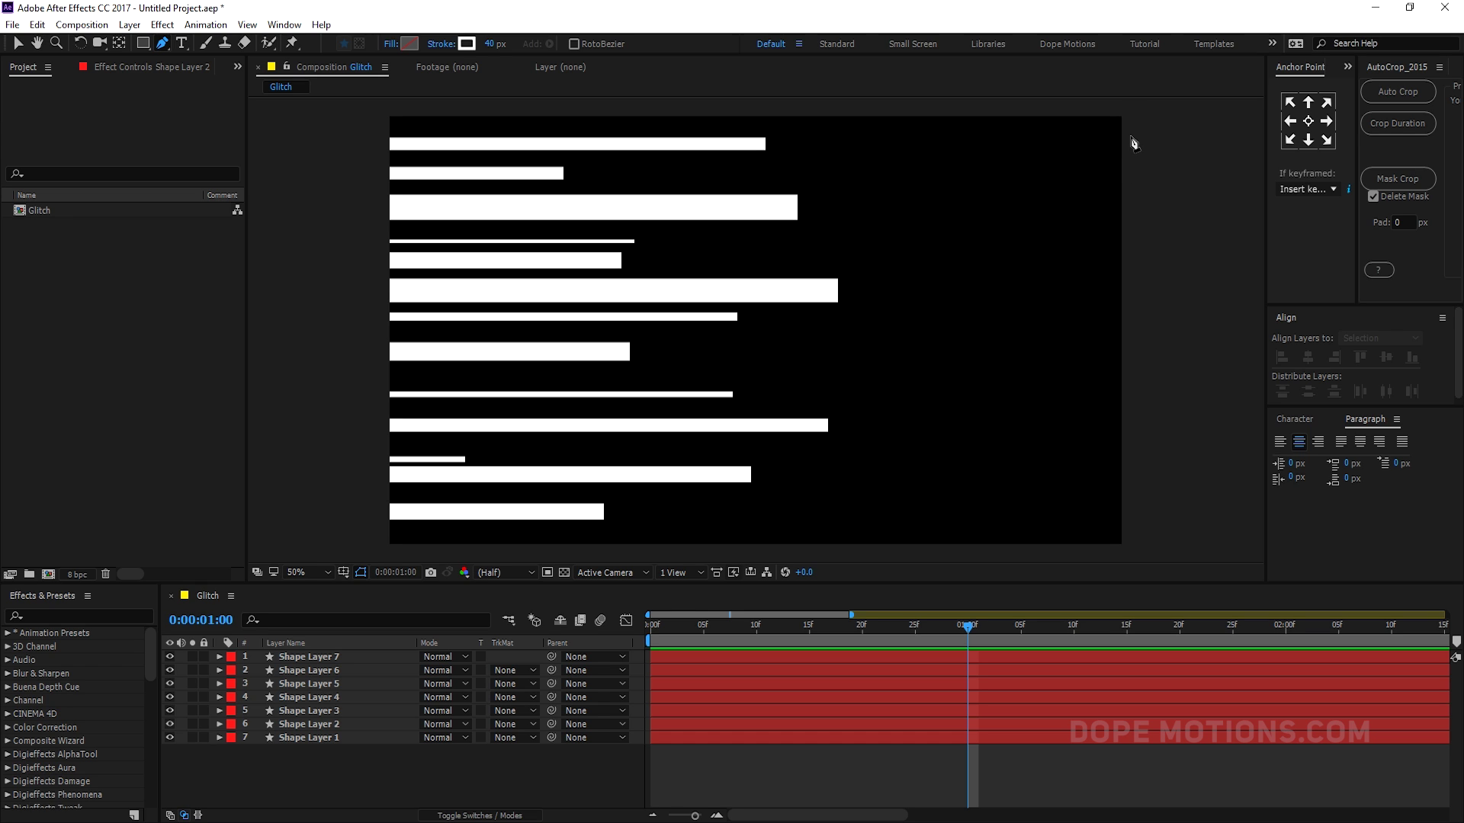
{"action": "left_click", "coordinate": [1130, 139]}
{"action": "left_click", "coordinate": [786, 139]}
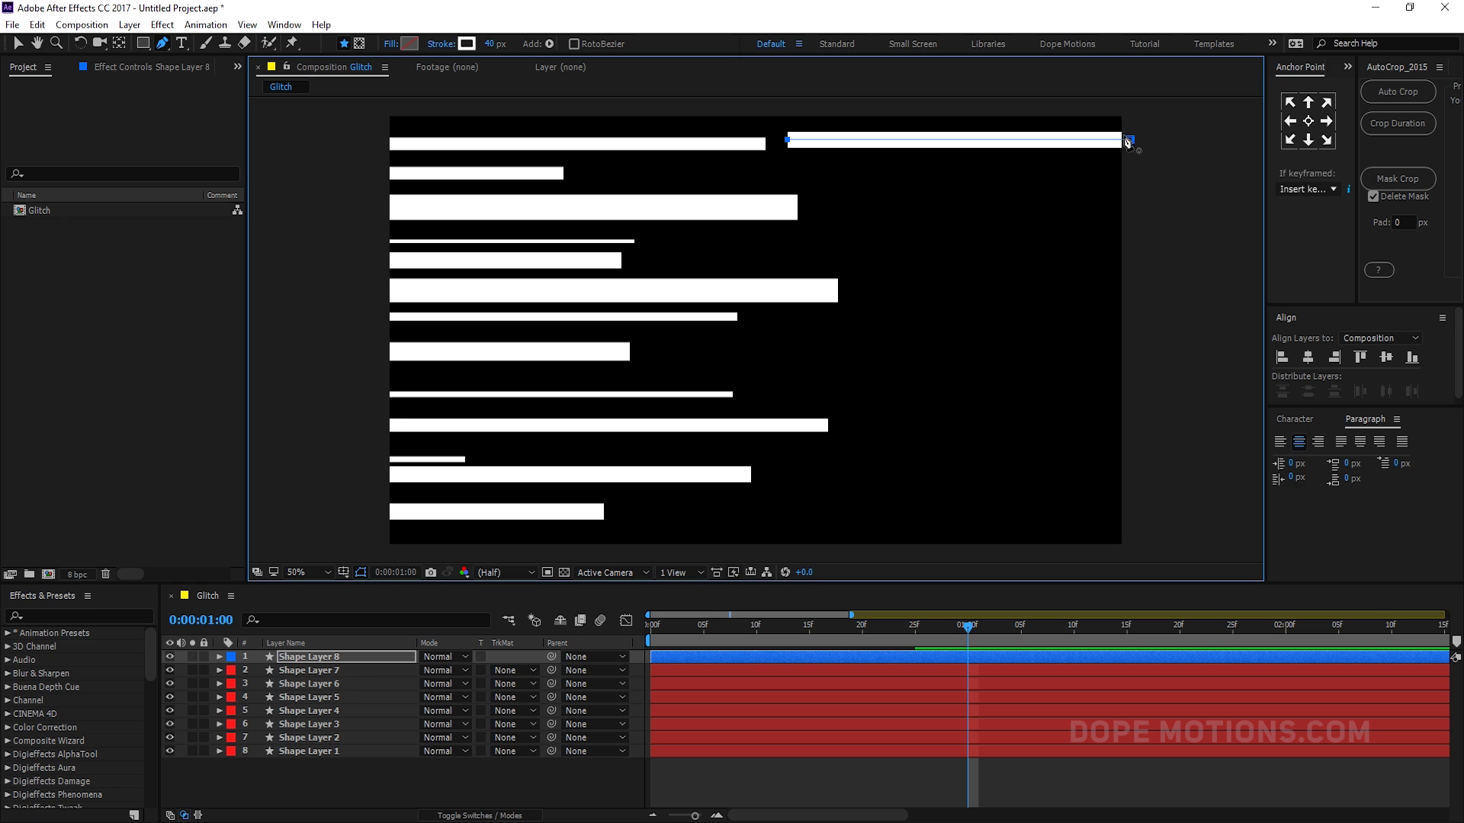
{"action": "left_click", "coordinate": [328, 660]}
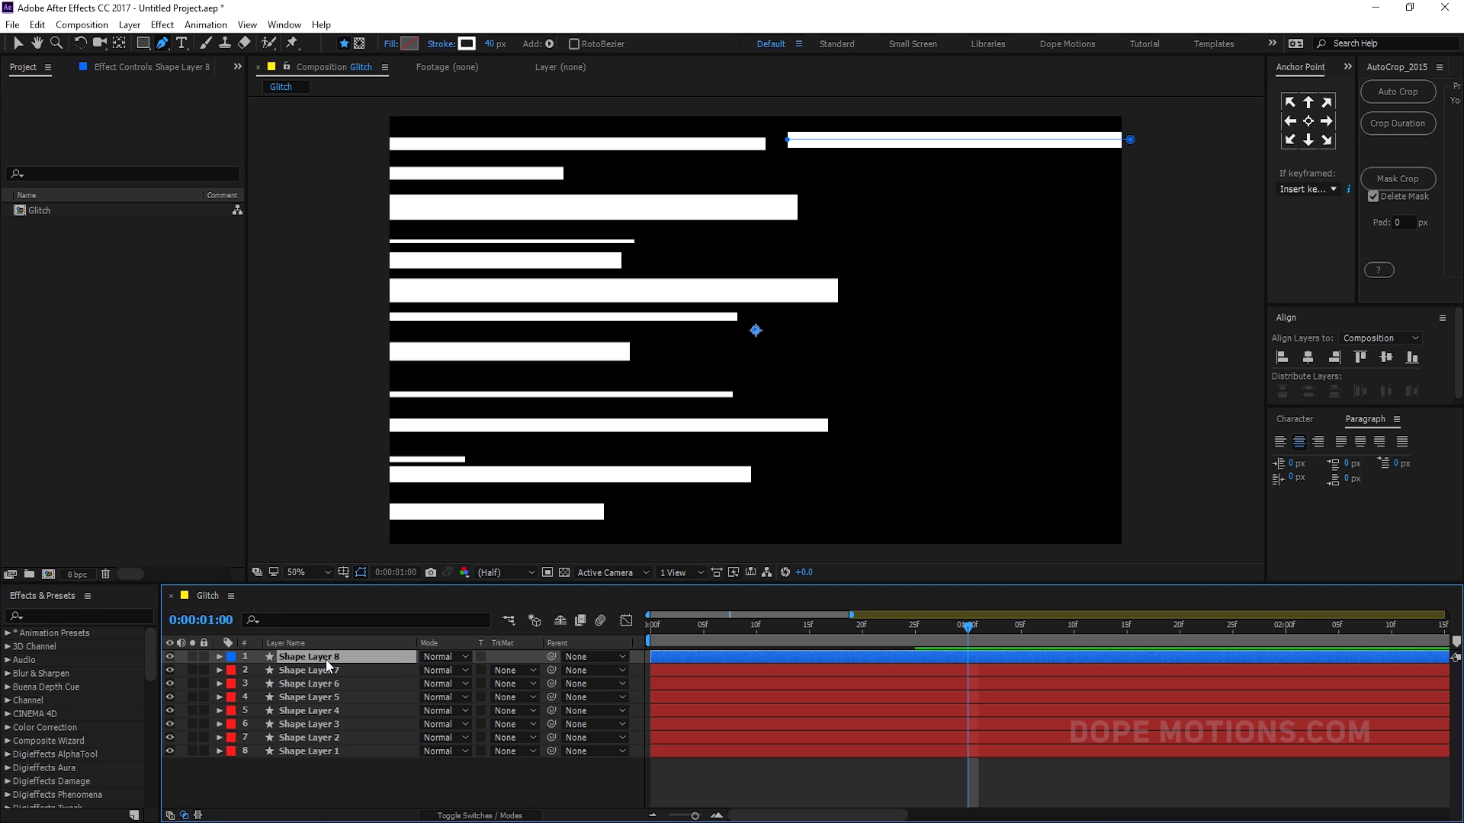
{"action": "mouse_move", "coordinate": [680, 625]}
{"action": "left_mouse_down"}
{"action": "mouse_move", "coordinate": [1142, 628]}
{"action": "mouse_move", "coordinate": [934, 628]}
{"action": "mouse_move", "coordinate": [968, 628]}
{"action": "left_mouse_up"}
{"action": "left_click_drag", "start_coordinate": [674, 629], "coordinate": [565, 633]}
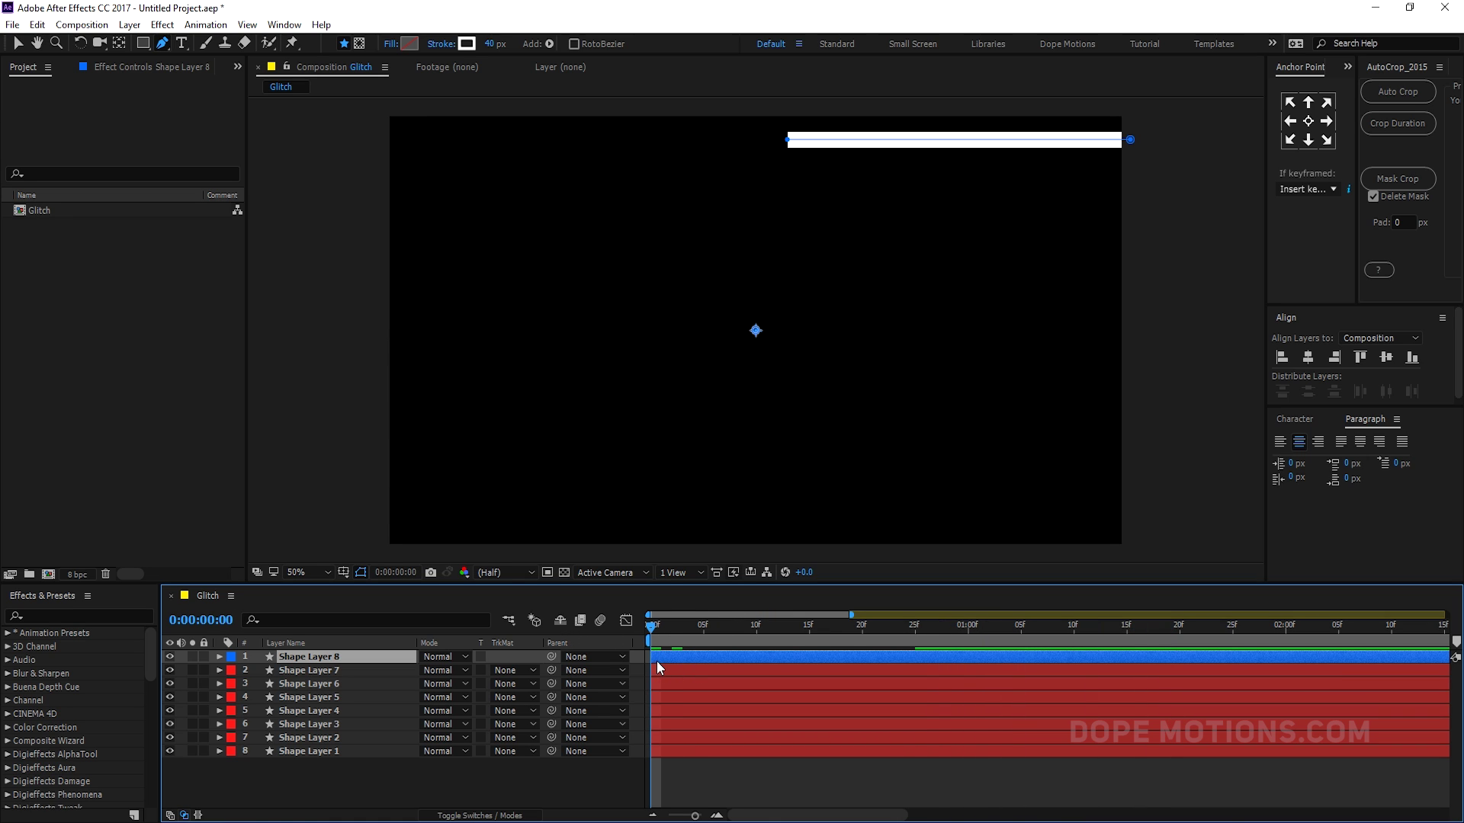
{"action": "left_click_drag", "start_coordinate": [660, 629], "coordinate": [1010, 685]}
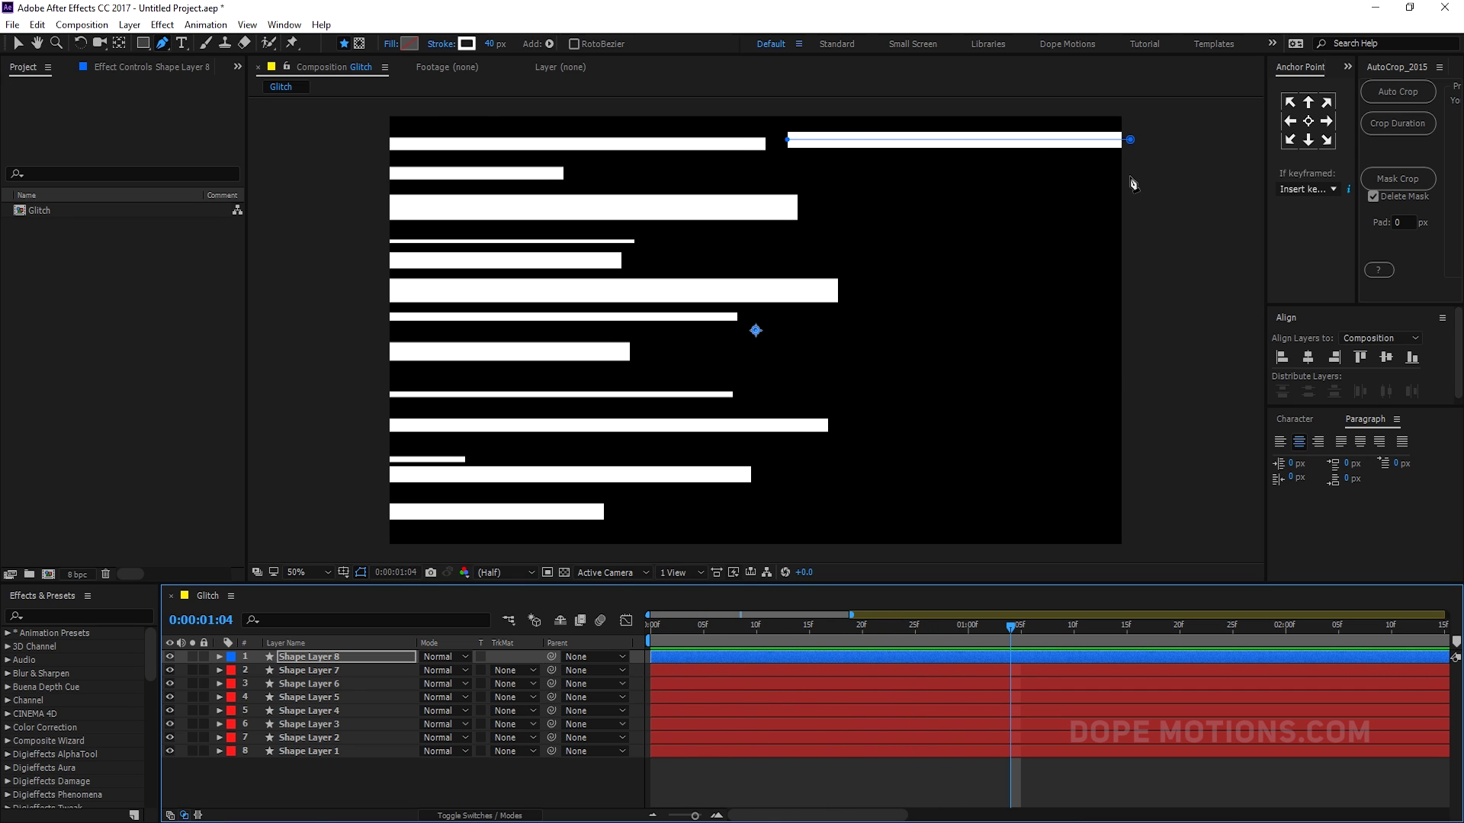
Step: Draw a second line from the right edge in Shape Layer 8, beside the second left line, with a 19 px stroke, and deselect
{"action": "left_click", "coordinate": [600, 176]}
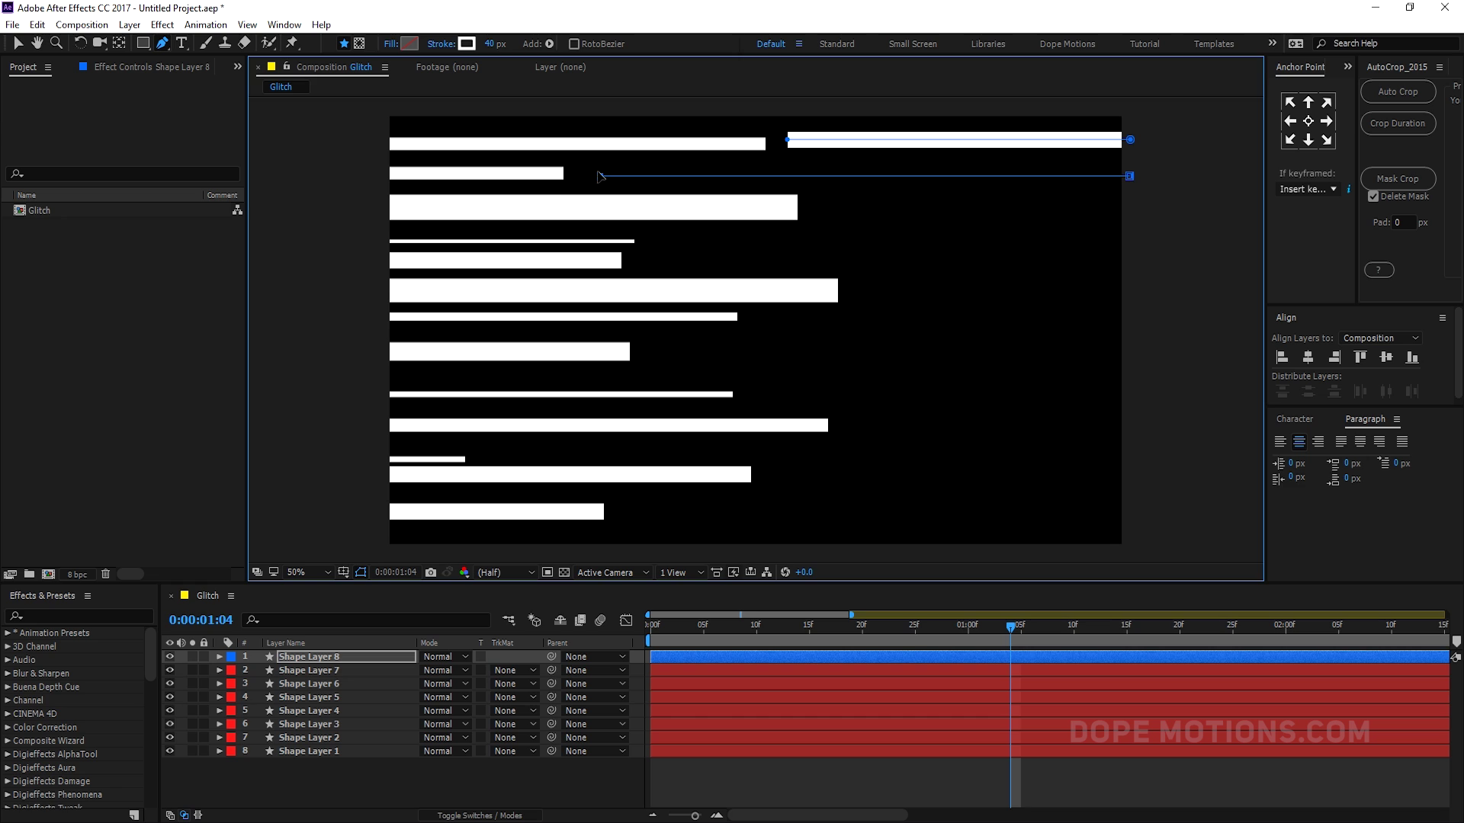
{"action": "left_click_drag", "start_coordinate": [489, 44], "coordinate": [476, 45]}
{"action": "left_click", "coordinate": [317, 808]}
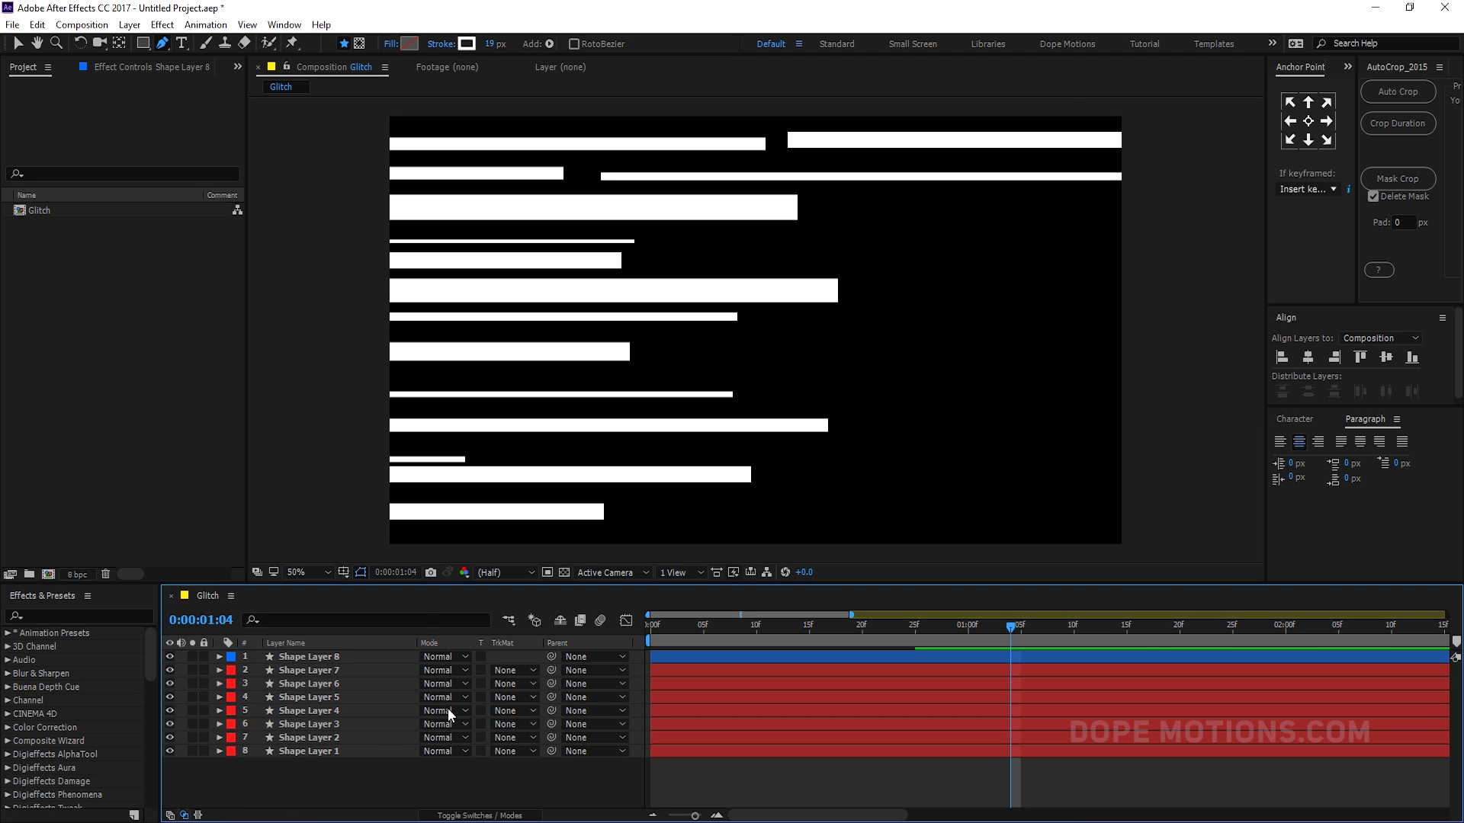
Step: Draw a line from the right edge toward the third left line on a new shape layer, set its stroke to 42 px, and deselect
{"action": "left_click", "coordinate": [1133, 204]}
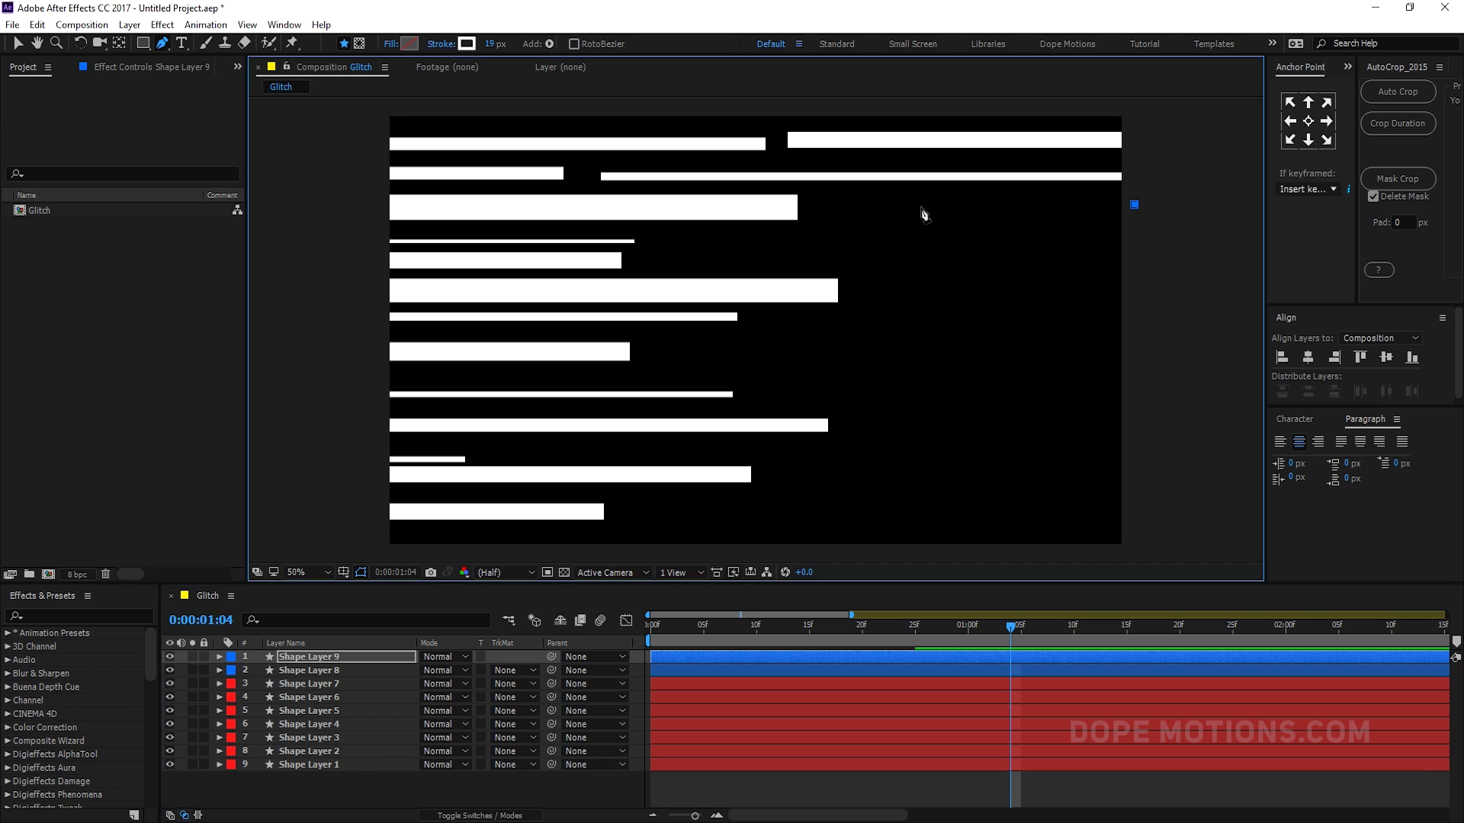
{"action": "left_click", "coordinate": [816, 205]}
{"action": "left_click_drag", "start_coordinate": [489, 44], "coordinate": [514, 43]}
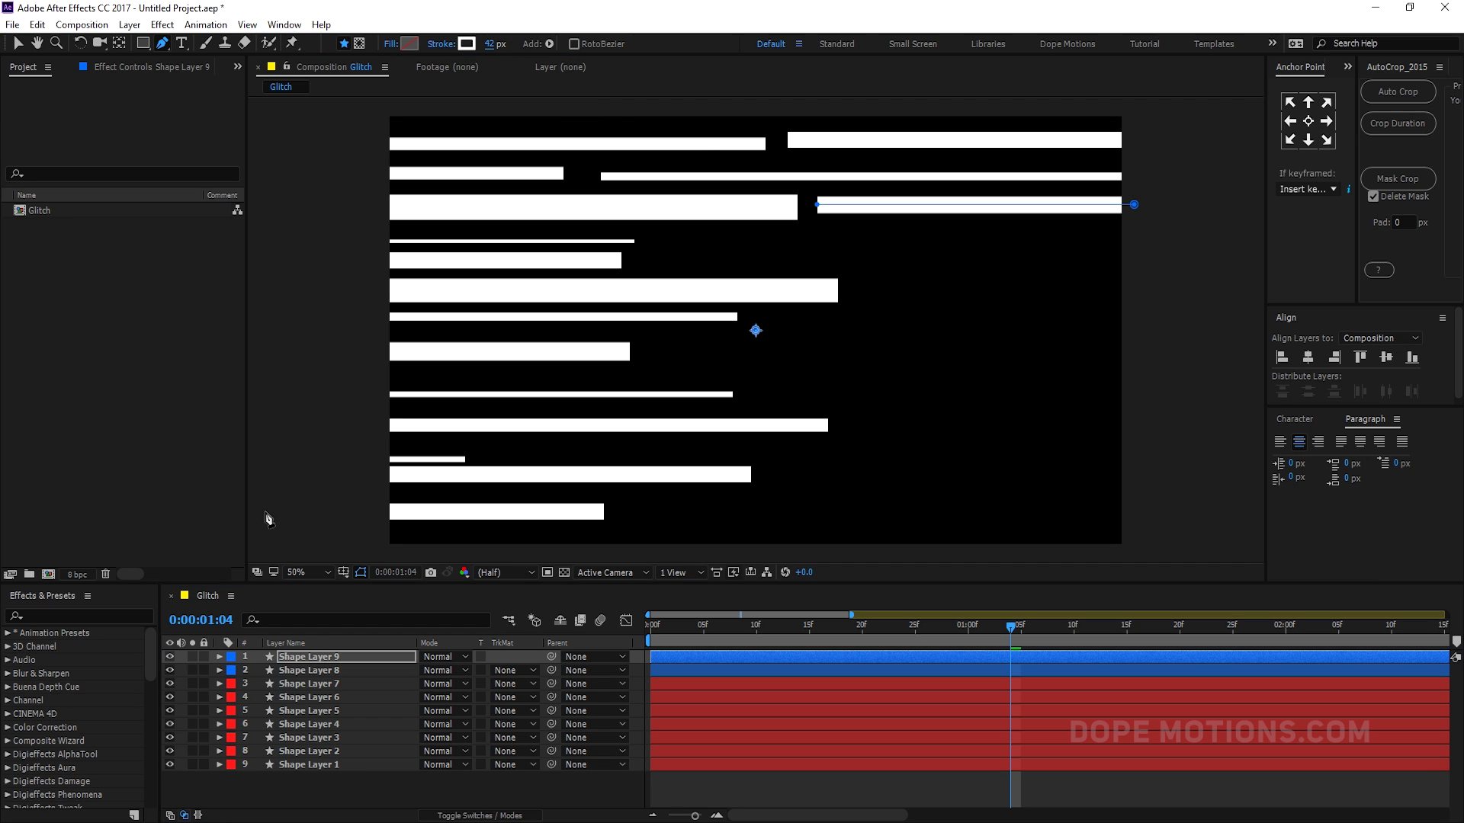
{"action": "left_click", "coordinate": [274, 794]}
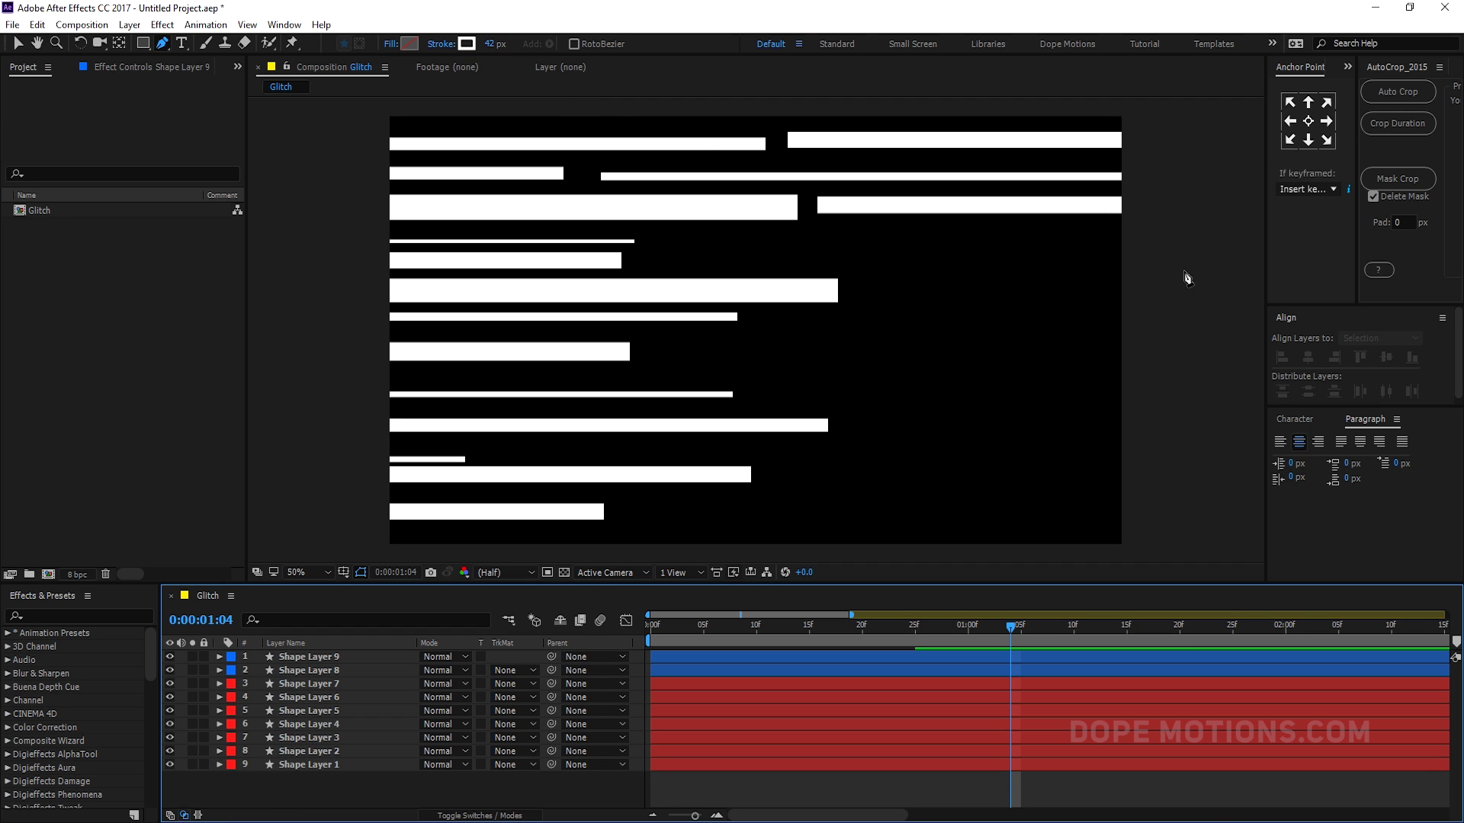
Step: Draw a line from the right edge toward the thin fourth left line on a new shape layer, set its stroke to 20 px, and deselect
{"action": "left_click", "coordinate": [1129, 242]}
{"action": "left_click", "coordinate": [665, 242]}
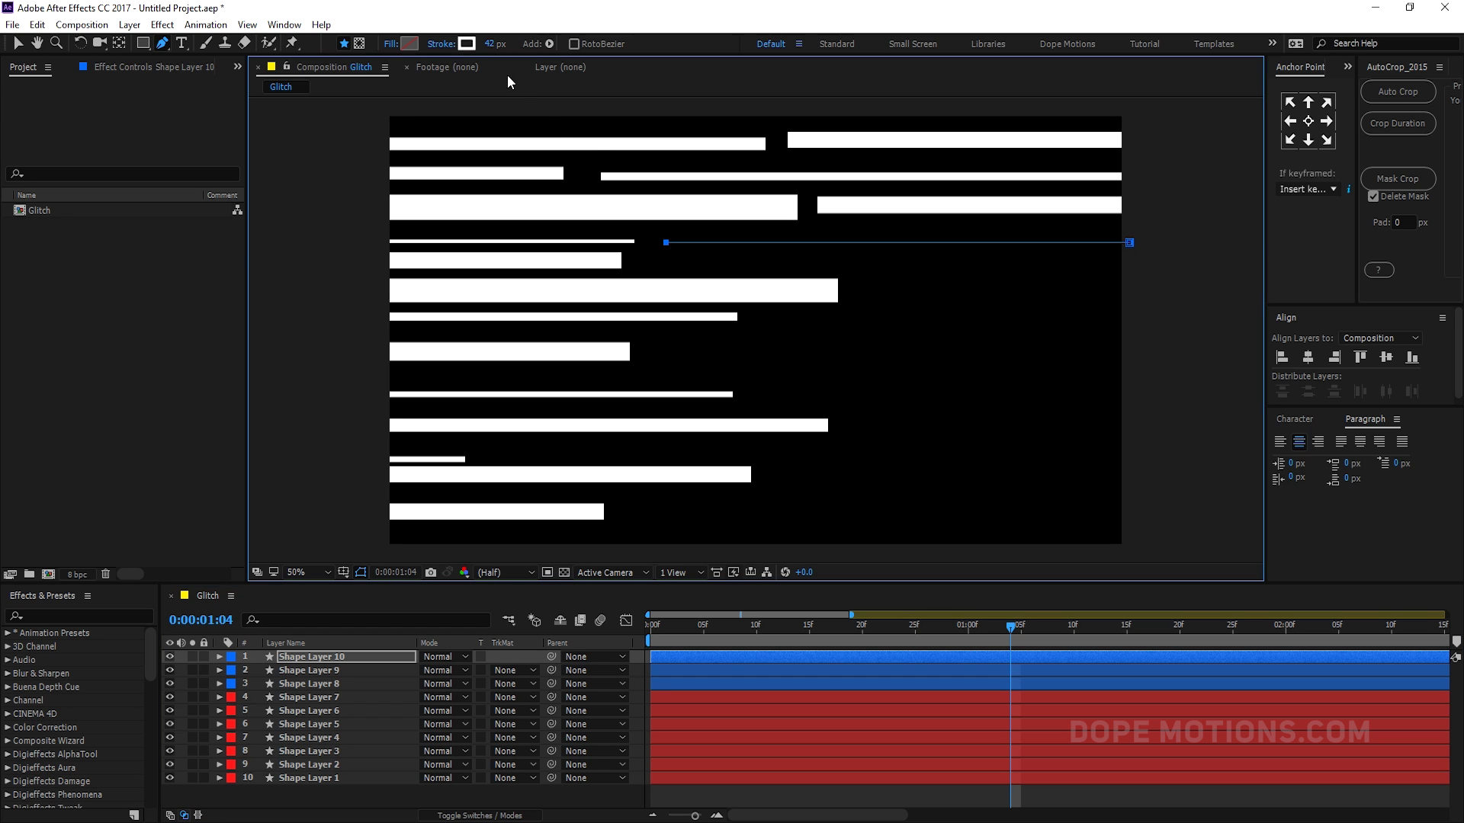
{"action": "left_click_drag", "start_coordinate": [490, 46], "coordinate": [477, 46]}
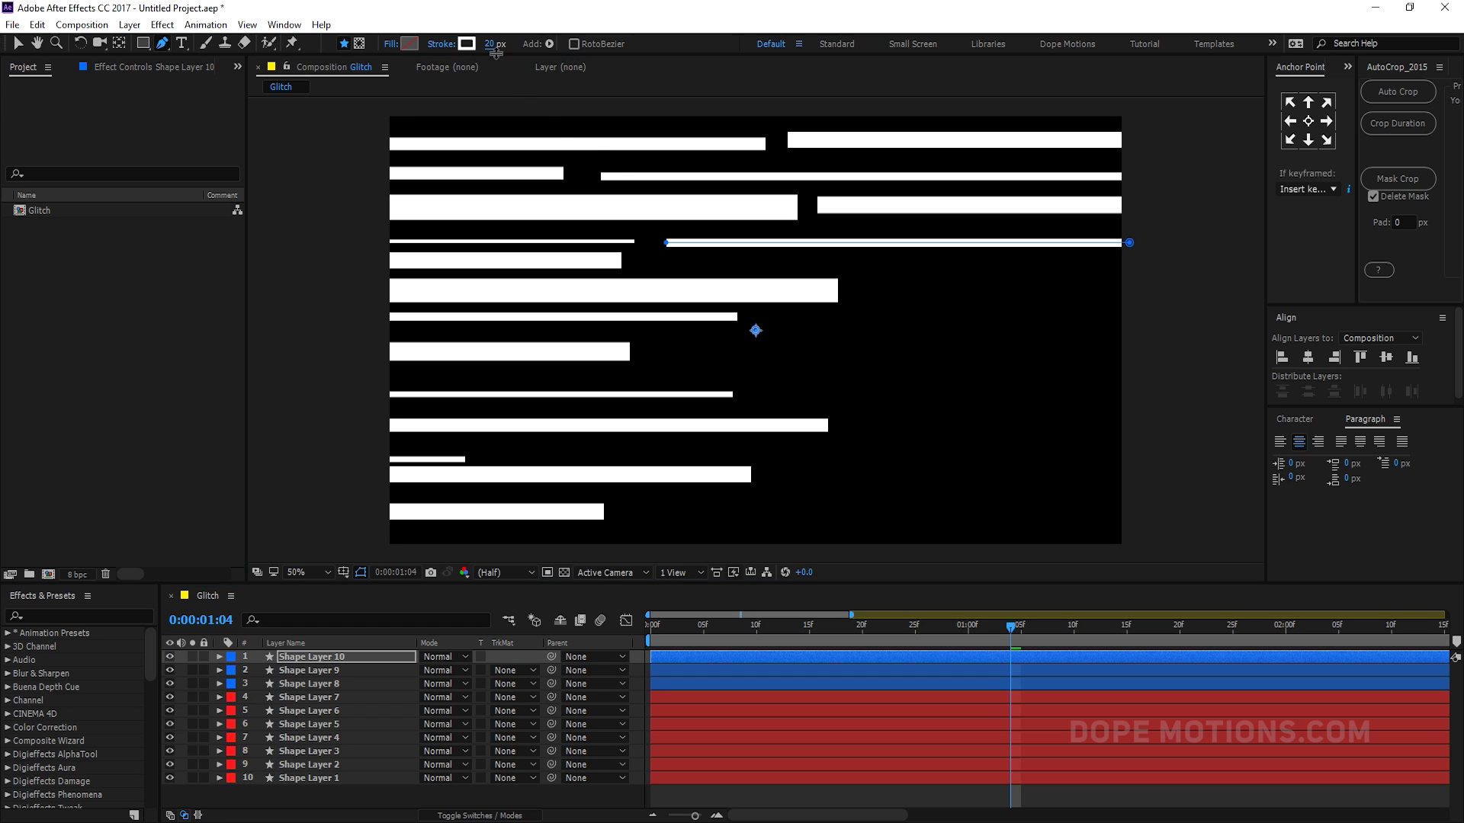
{"action": "left_click", "coordinate": [319, 809]}
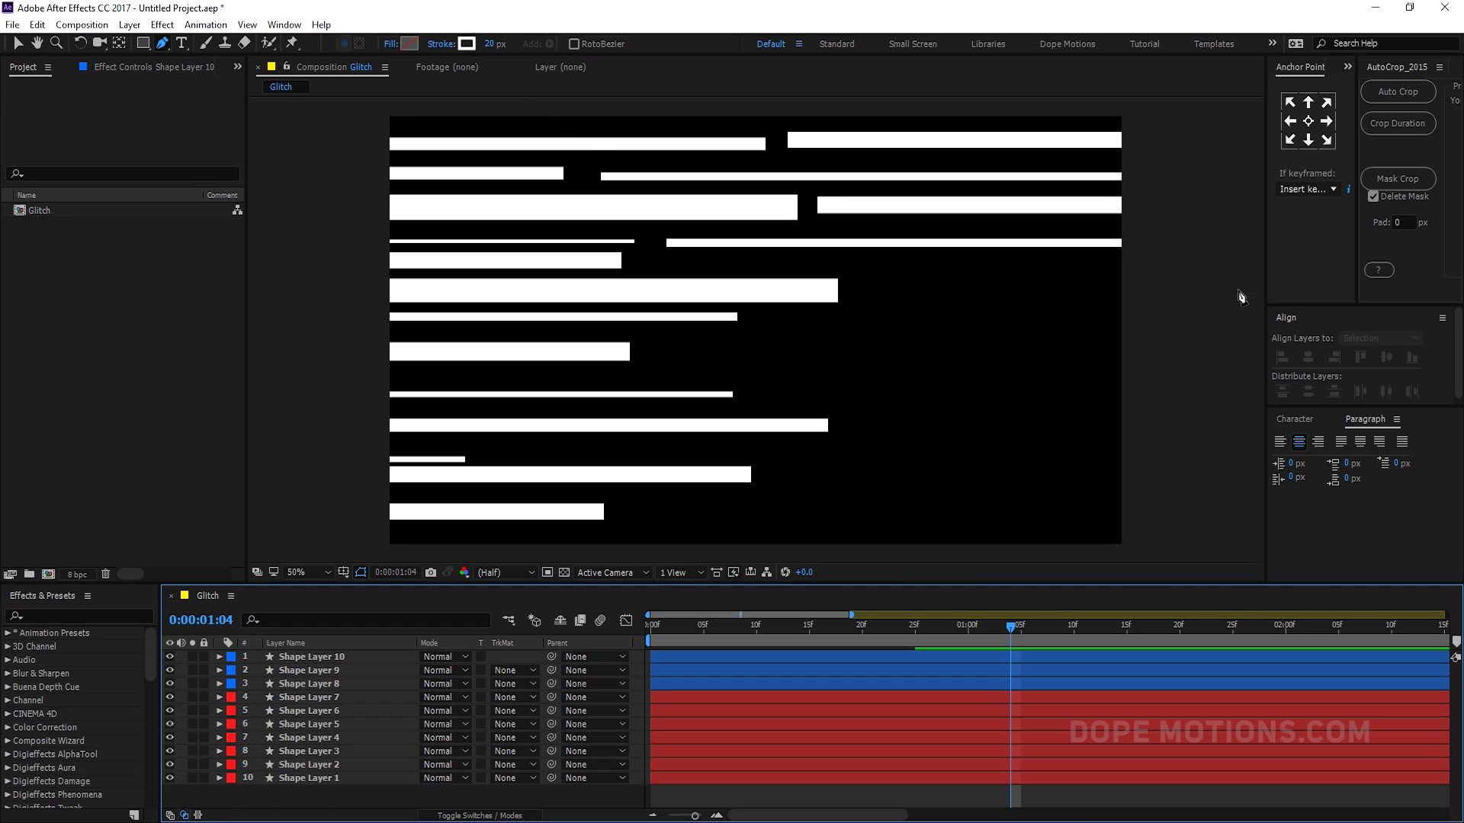
Step: Draw a line from the right edge toward the fifth left line on a new shape layer, set its stroke to 14 px, and deselect
{"action": "left_click", "coordinate": [1132, 262]}
{"action": "left_click", "coordinate": [670, 262]}
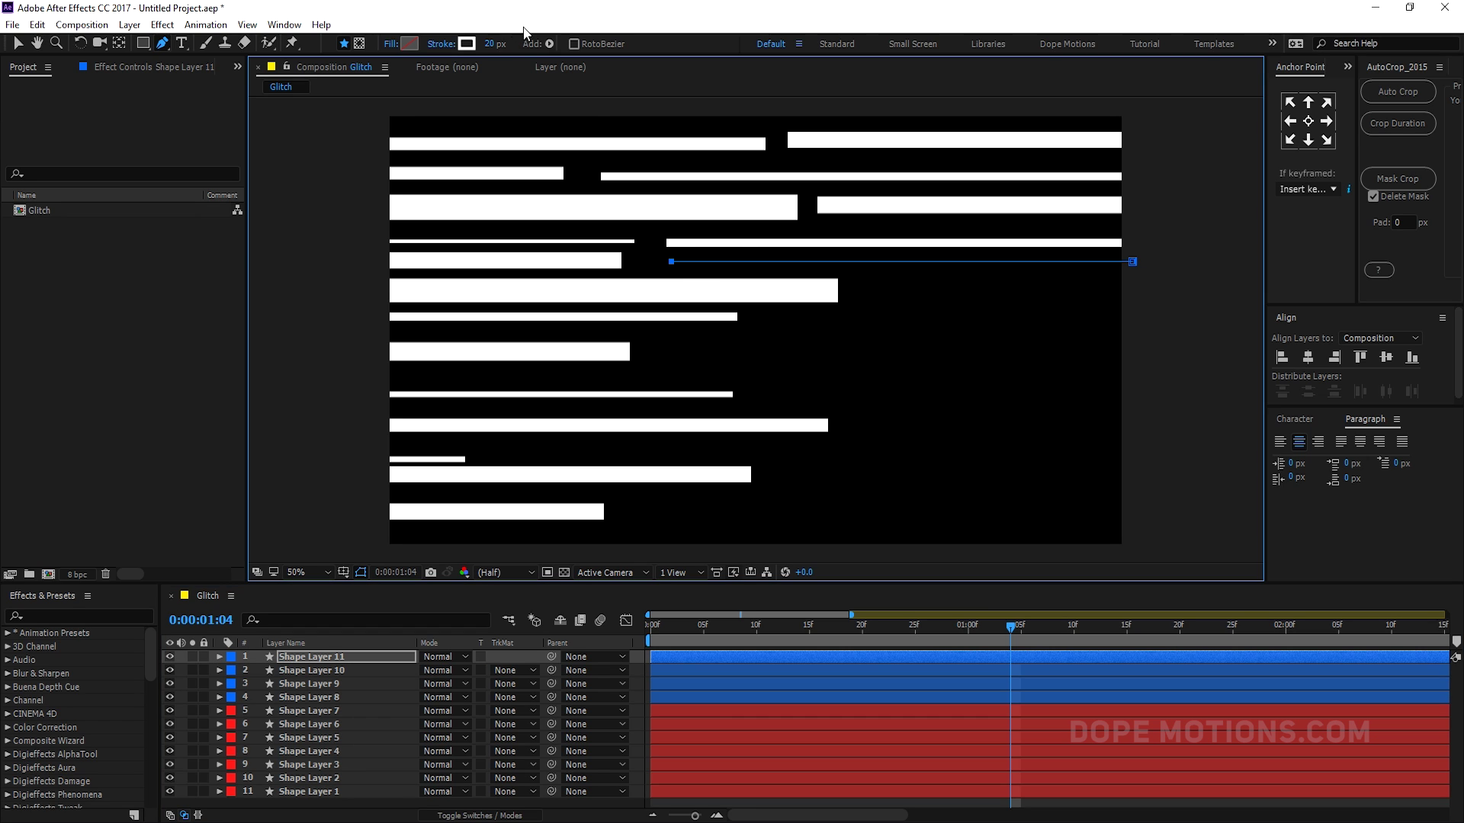
{"action": "mouse_move", "coordinate": [495, 47]}
{"action": "left_mouse_down"}
{"action": "mouse_move", "coordinate": [507, 46]}
{"action": "mouse_move", "coordinate": [490, 46]}
{"action": "left_mouse_up"}
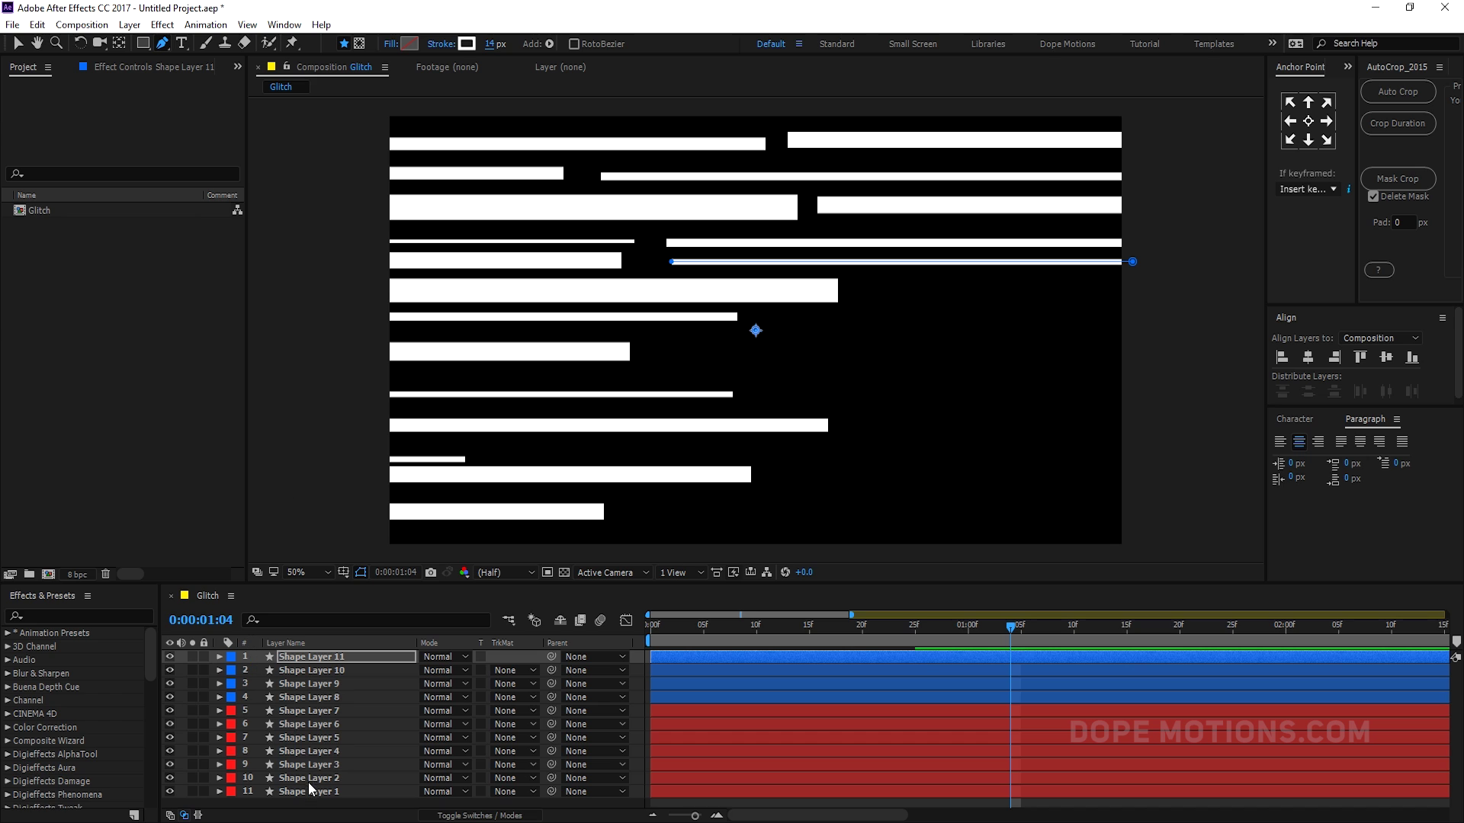
{"action": "left_click", "coordinate": [310, 807]}
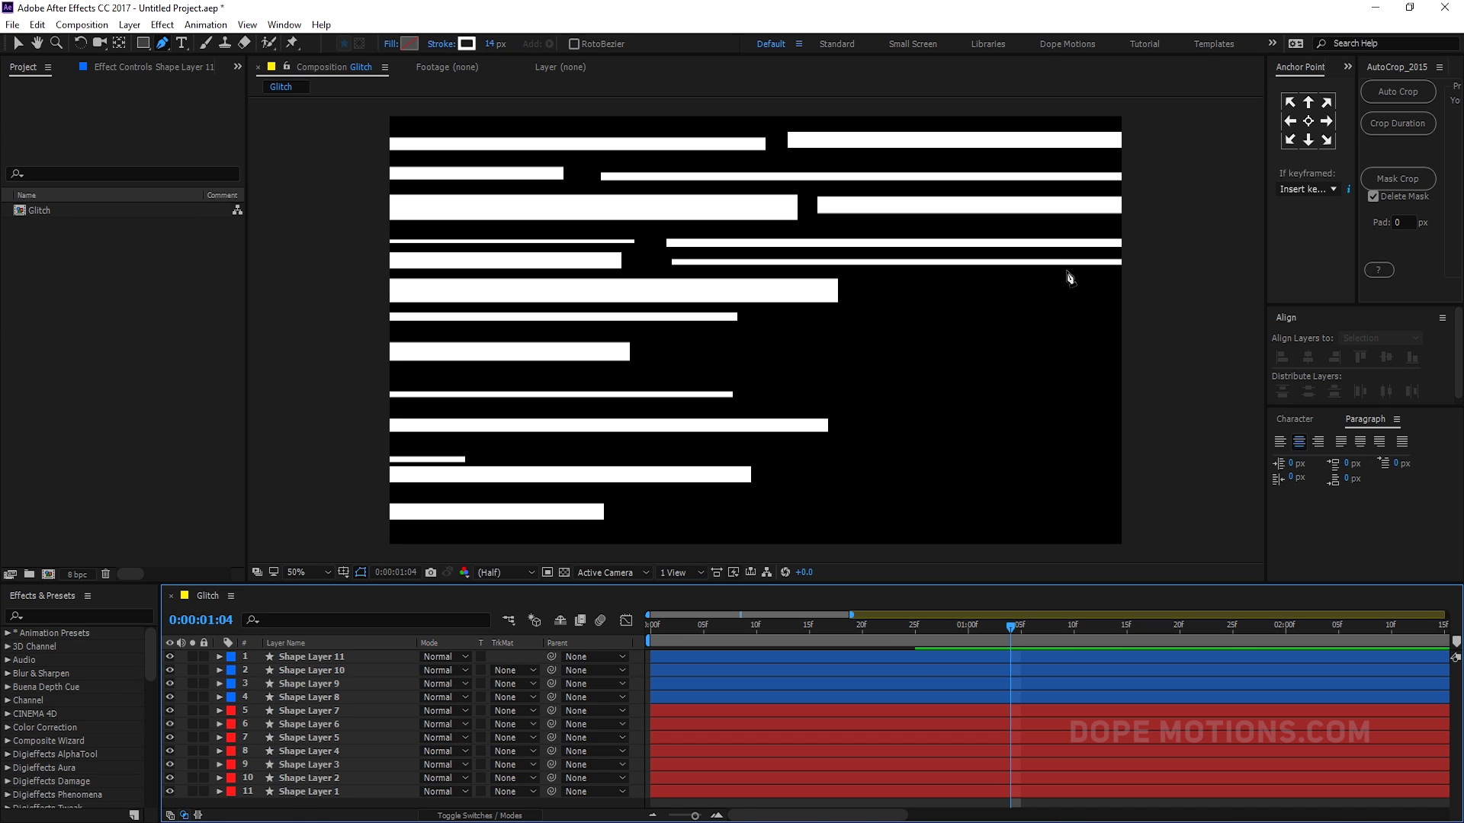
Step: Draw a short line from the right edge toward the thick sixth left line on a new shape layer and set its stroke to 40 px
{"action": "left_click", "coordinate": [1124, 306]}
{"action": "left_click", "coordinate": [851, 306]}
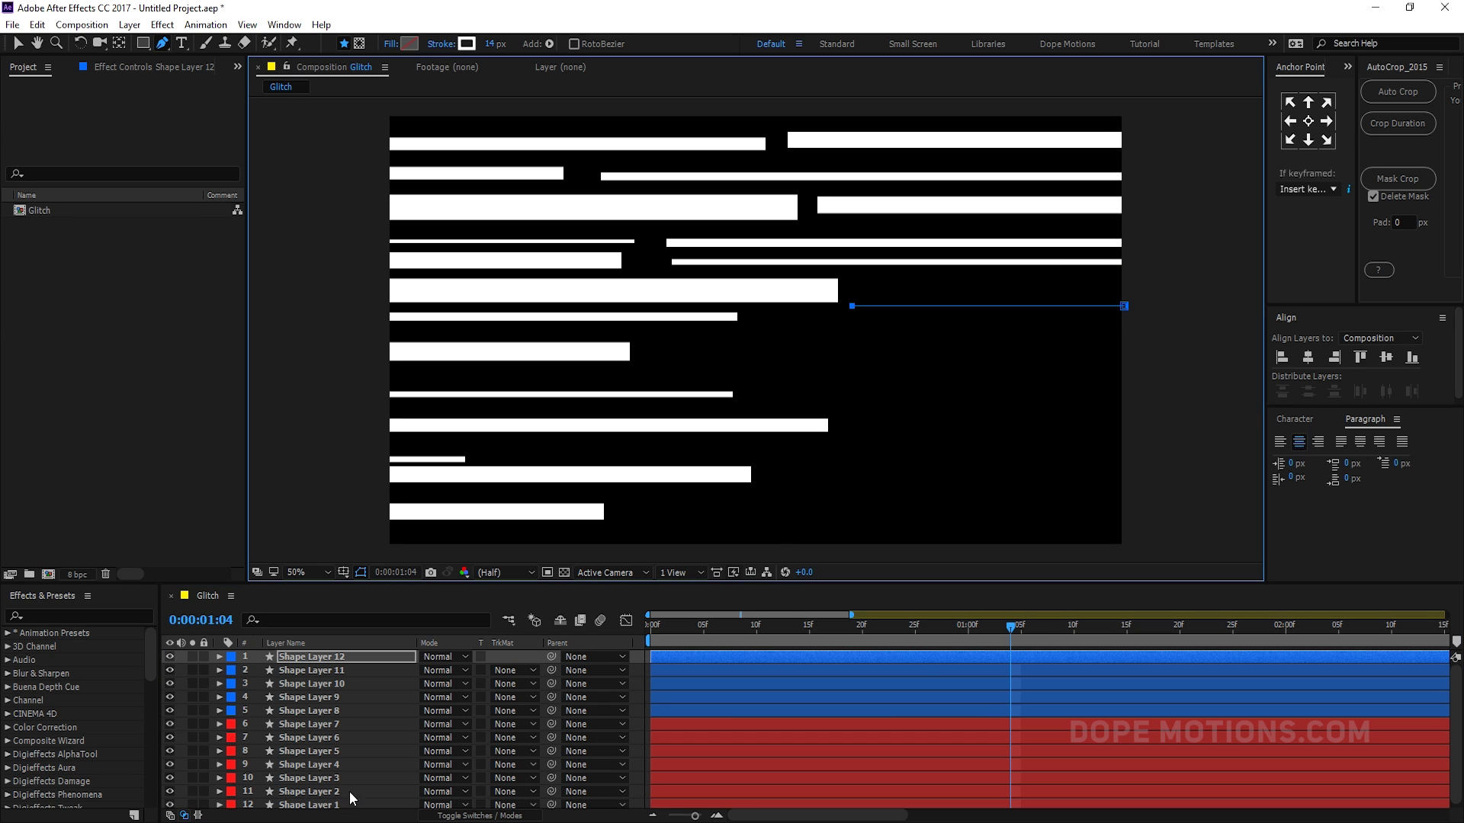
{"action": "left_click_drag", "start_coordinate": [489, 43], "coordinate": [509, 46]}
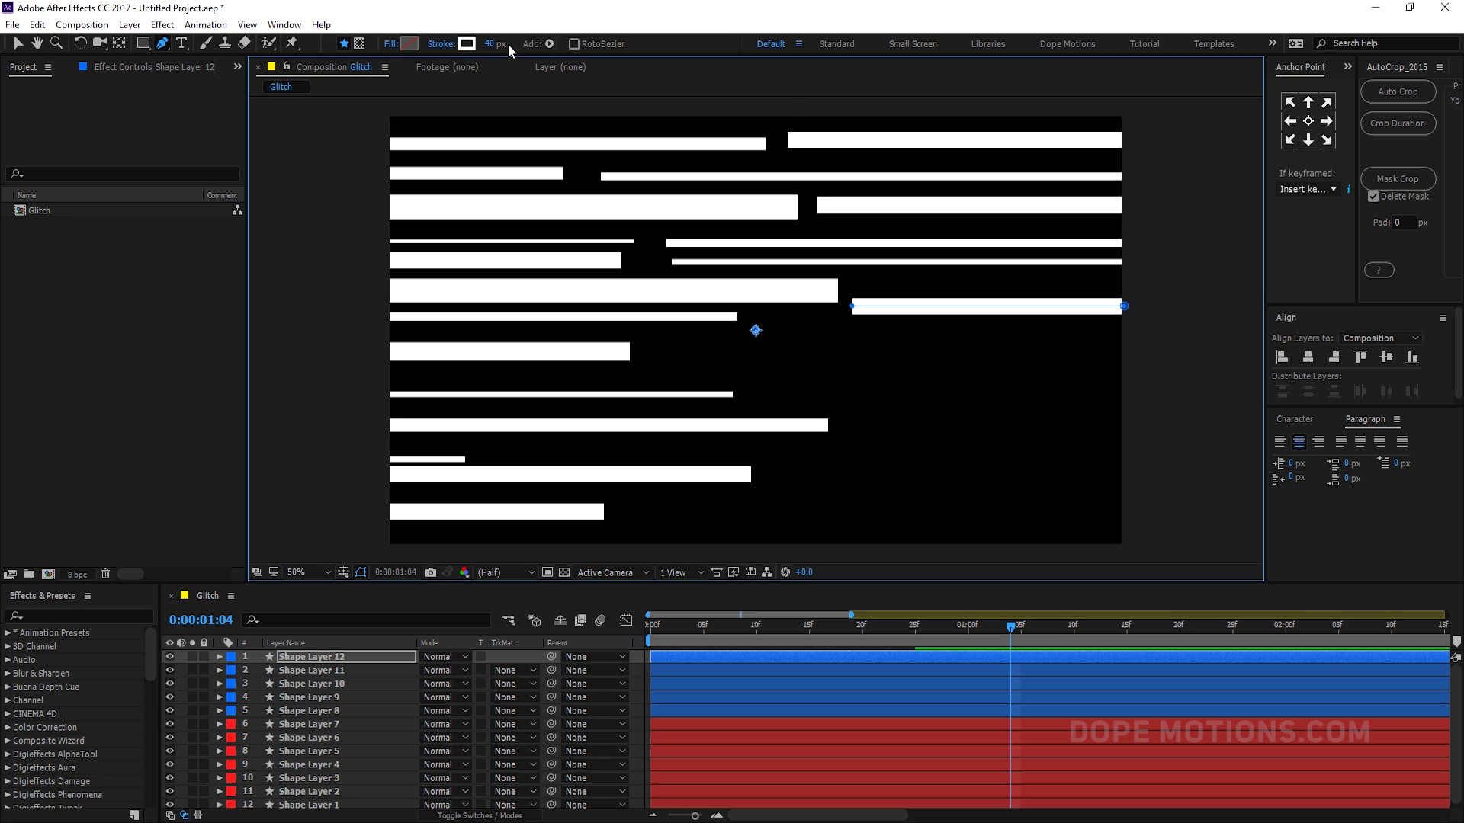
Step: Add two more horizontal lines from the right edge to Shape Layer 12, beside the eighth and ninth left lines, with a 24 px stroke
{"action": "left_click", "coordinate": [1139, 348]}
{"action": "left_click", "coordinate": [667, 347]}
{"action": "left_click_drag", "start_coordinate": [504, 45], "coordinate": [482, 46]}
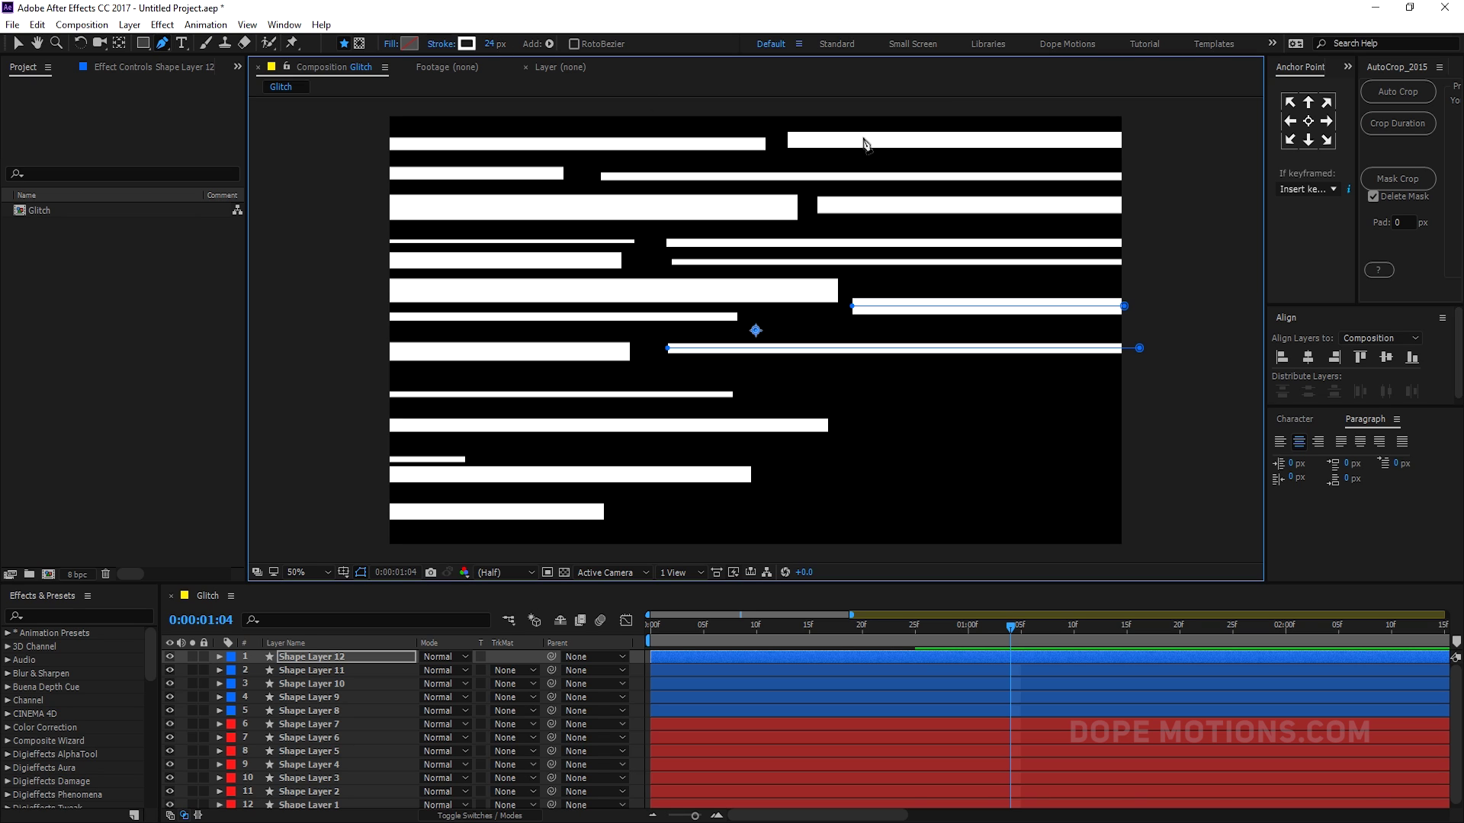
{"action": "left_click", "coordinate": [1133, 392]}
{"action": "left_click", "coordinate": [755, 392]}
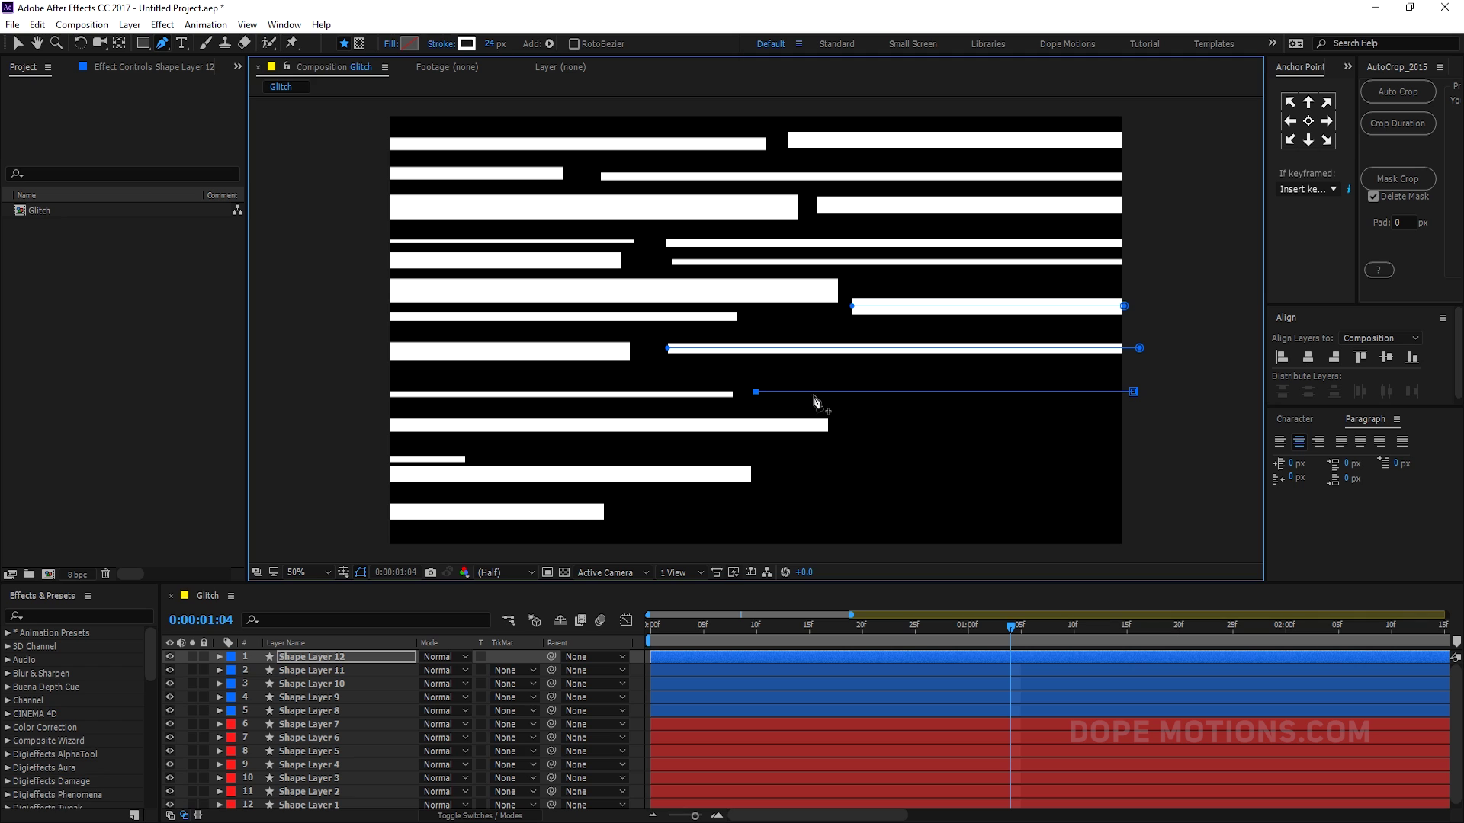
{"action": "left_click", "coordinate": [1134, 429]}
{"action": "left_click", "coordinate": [843, 427]}
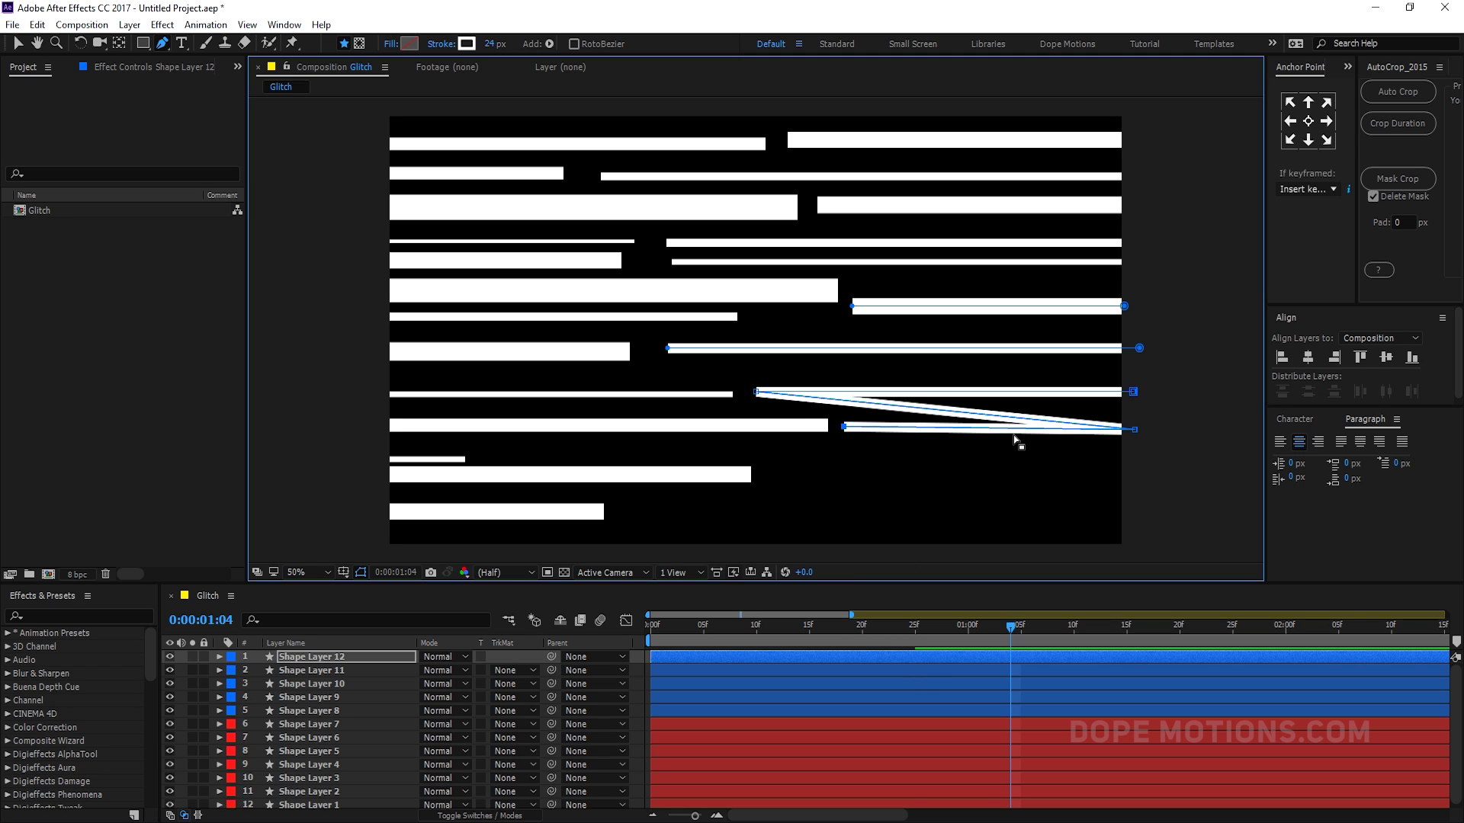
{"action": "key", "text": "ctrl+z"}
{"action": "key", "text": "ctrl+z"}
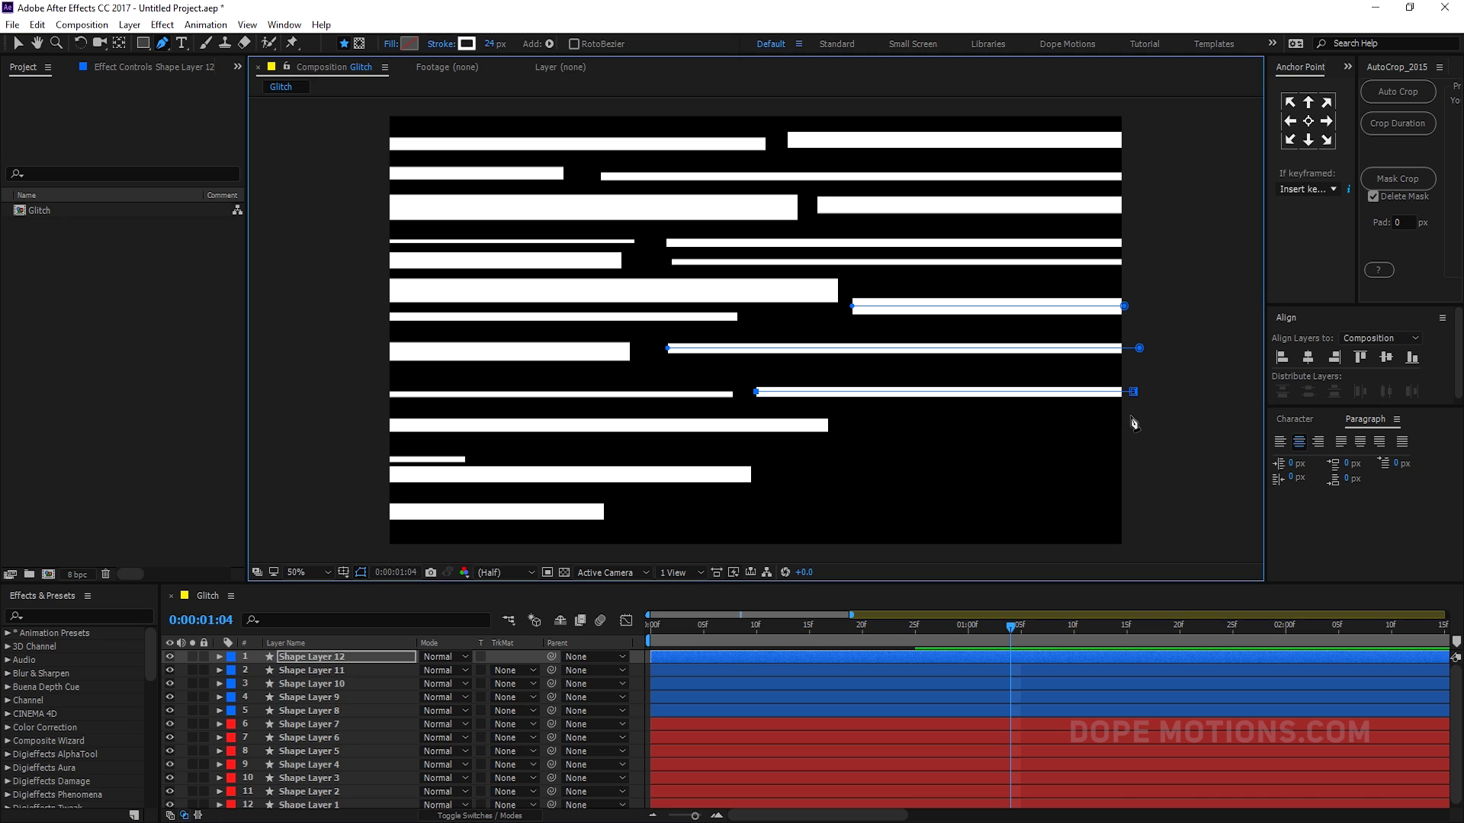
{"action": "left_click", "coordinate": [1140, 438]}
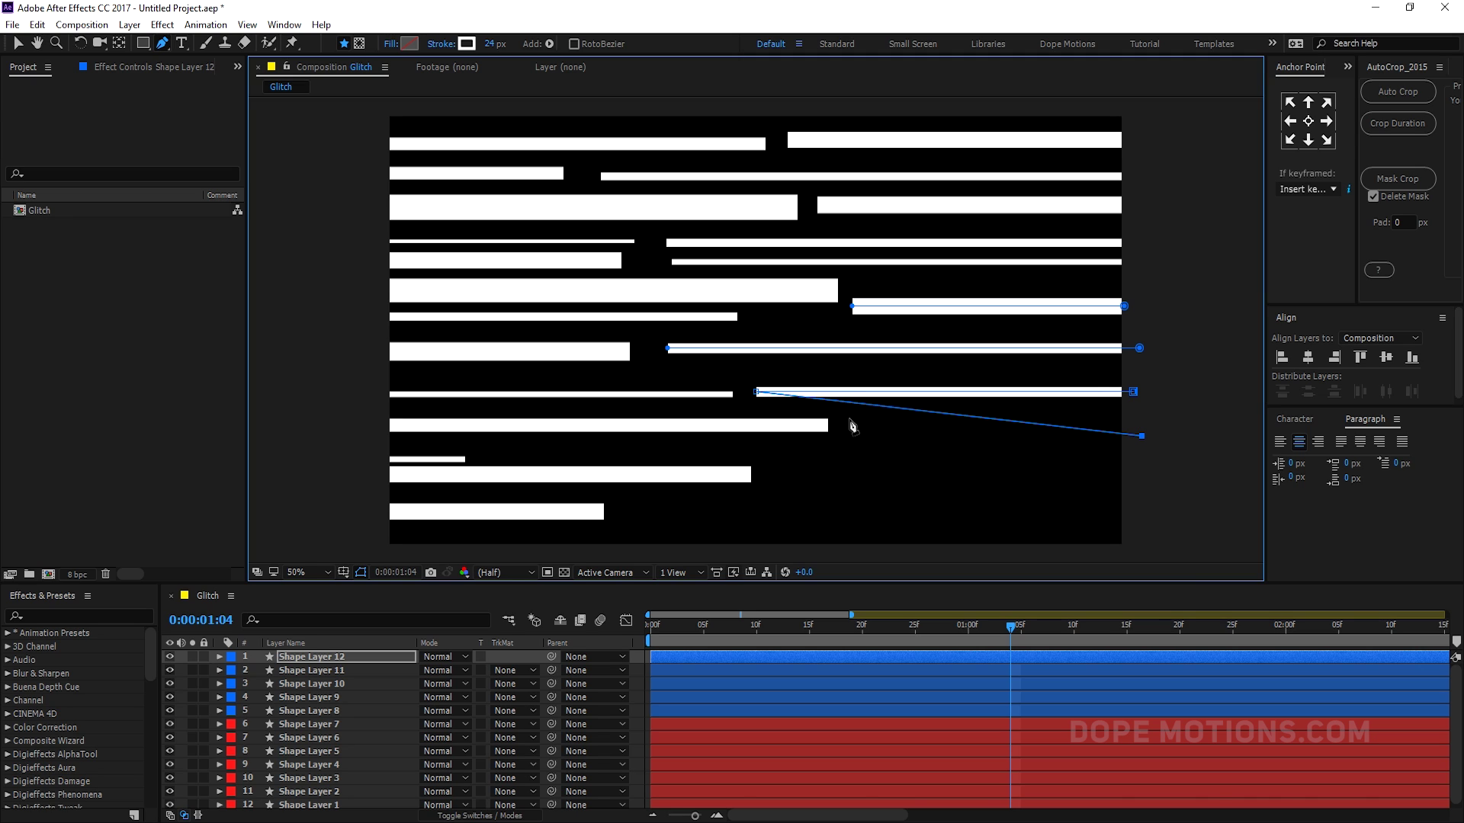
{"action": "key", "text": "ctrl+z"}
{"action": "left_click", "coordinate": [1139, 437]}
{"action": "key", "text": "ctrl+z"}
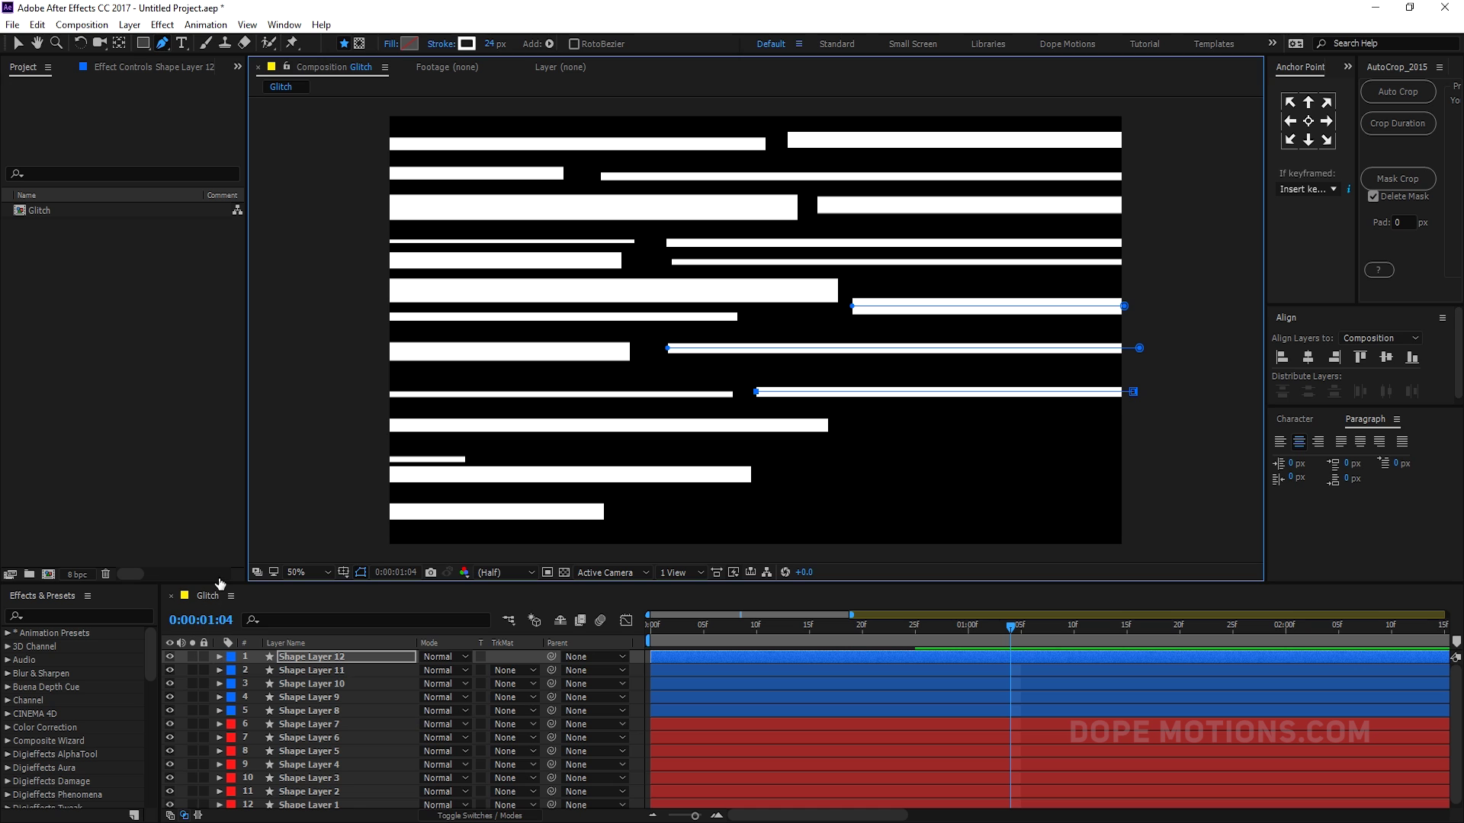
Step: Dock the timeline back in its place, make it tall enough to list all shape layers, and deselect Shape Layer 12
{"action": "left_click_drag", "start_coordinate": [223, 583], "coordinate": [219, 582]}
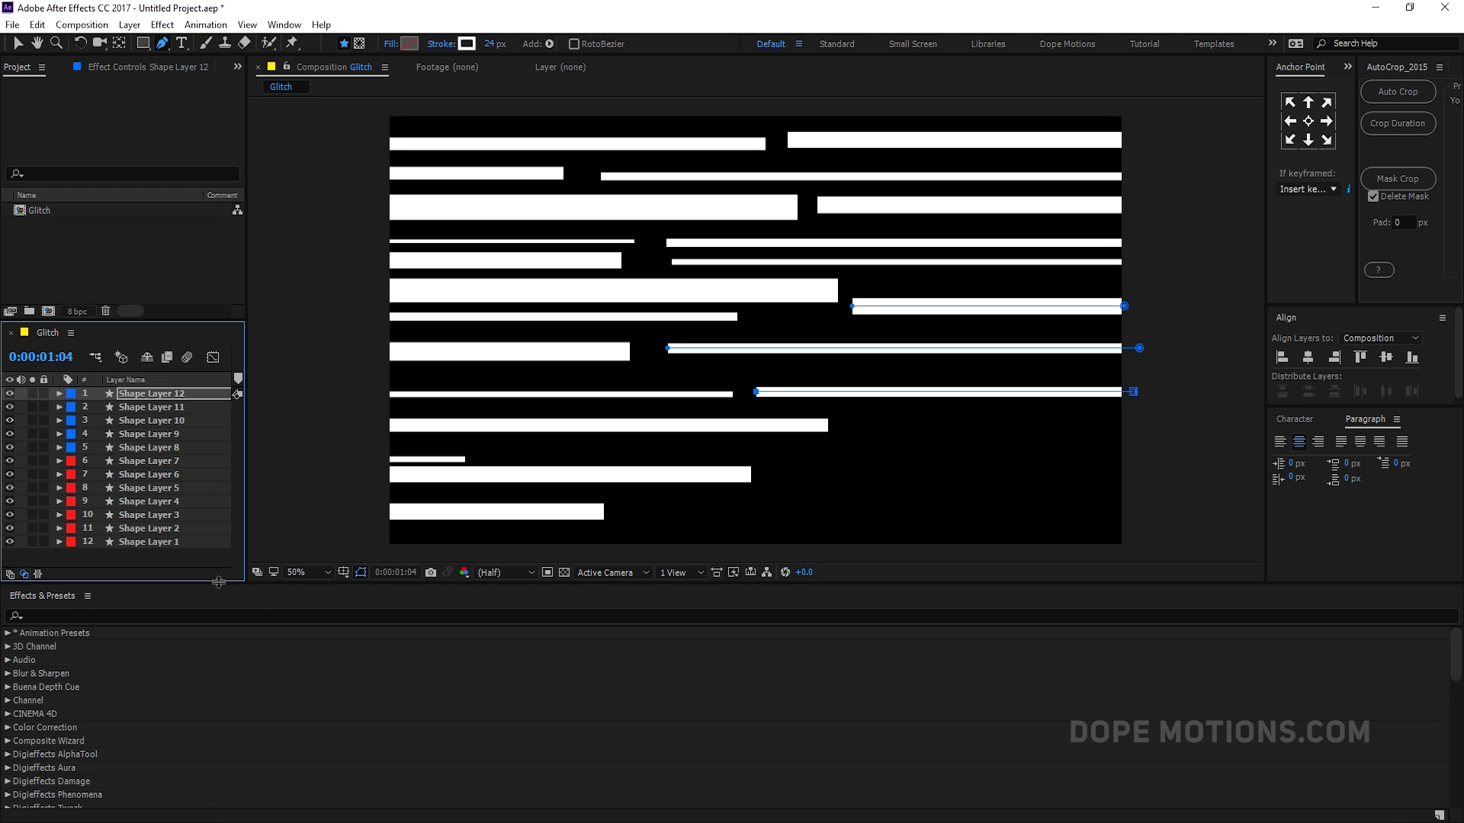
{"action": "left_click_drag", "start_coordinate": [42, 343], "coordinate": [1433, 738]}
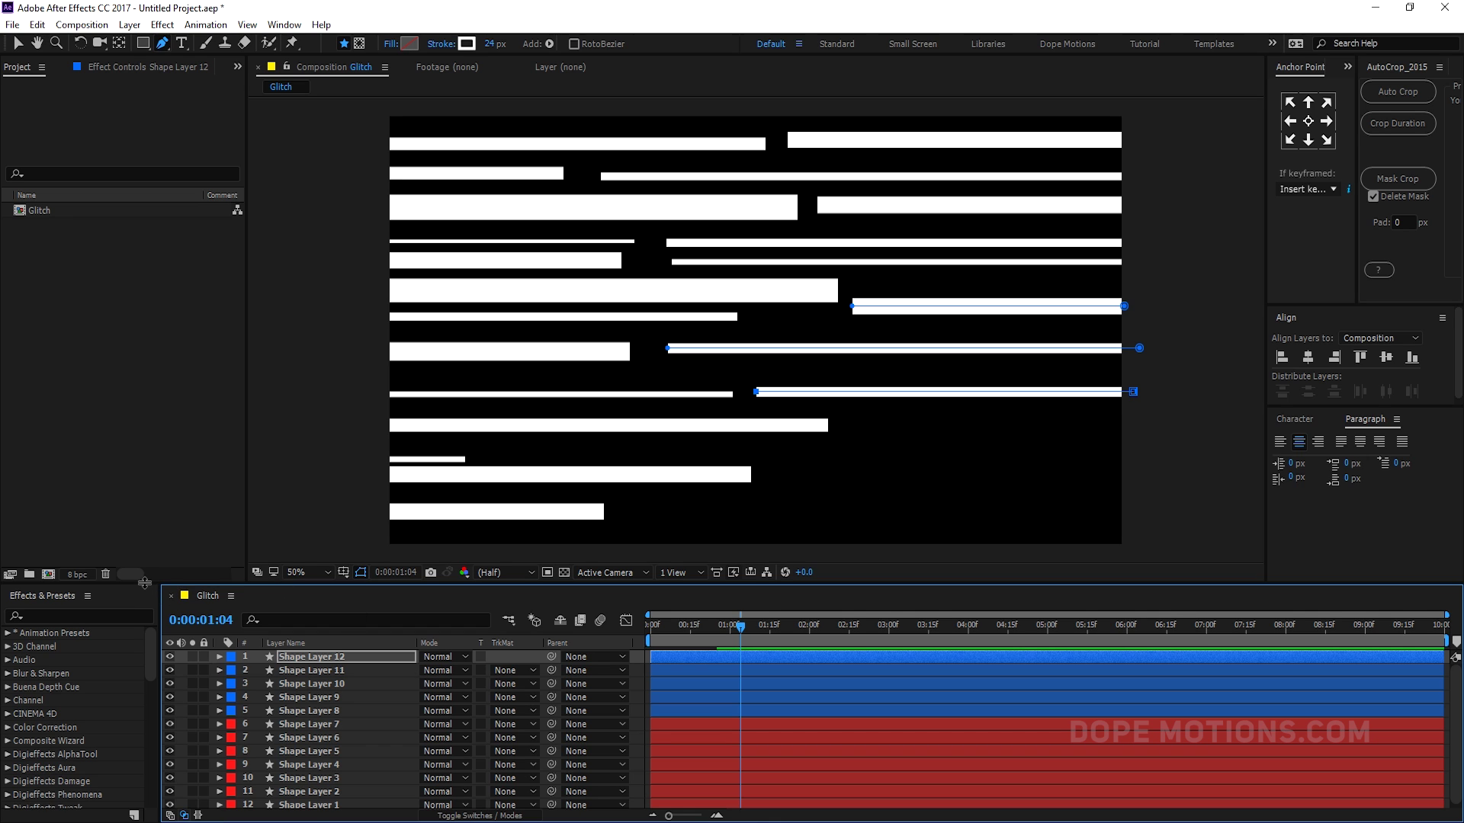
{"action": "left_click_drag", "start_coordinate": [144, 583], "coordinate": [173, 480]}
{"action": "left_click", "coordinate": [254, 712]}
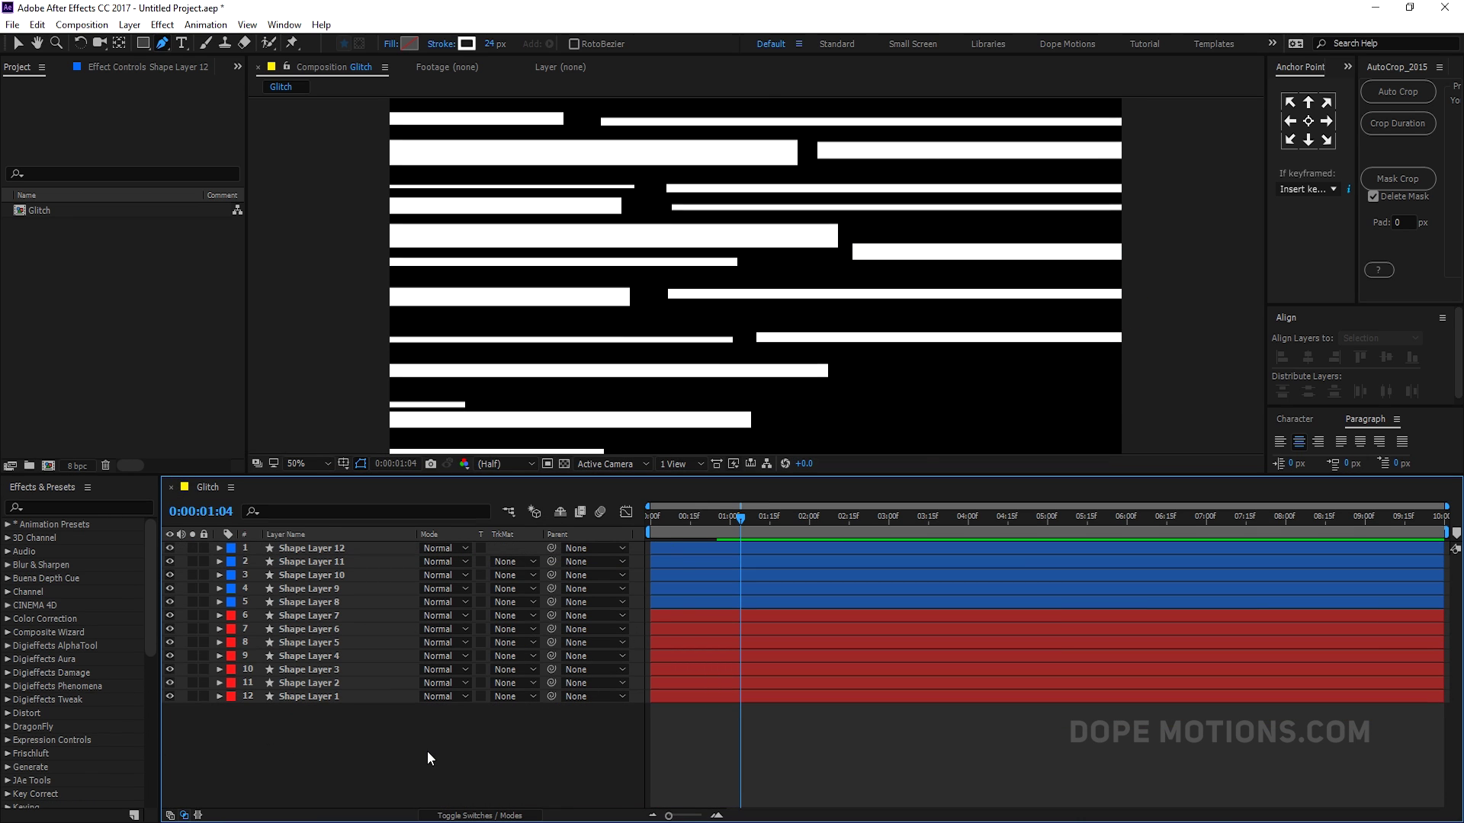
Step: Draw a line from the right edge toward the tenth left line on a new shape layer, set its stroke to 59 px, and deselect
{"action": "left_click", "coordinate": [1141, 369]}
{"action": "left_click", "coordinate": [854, 369]}
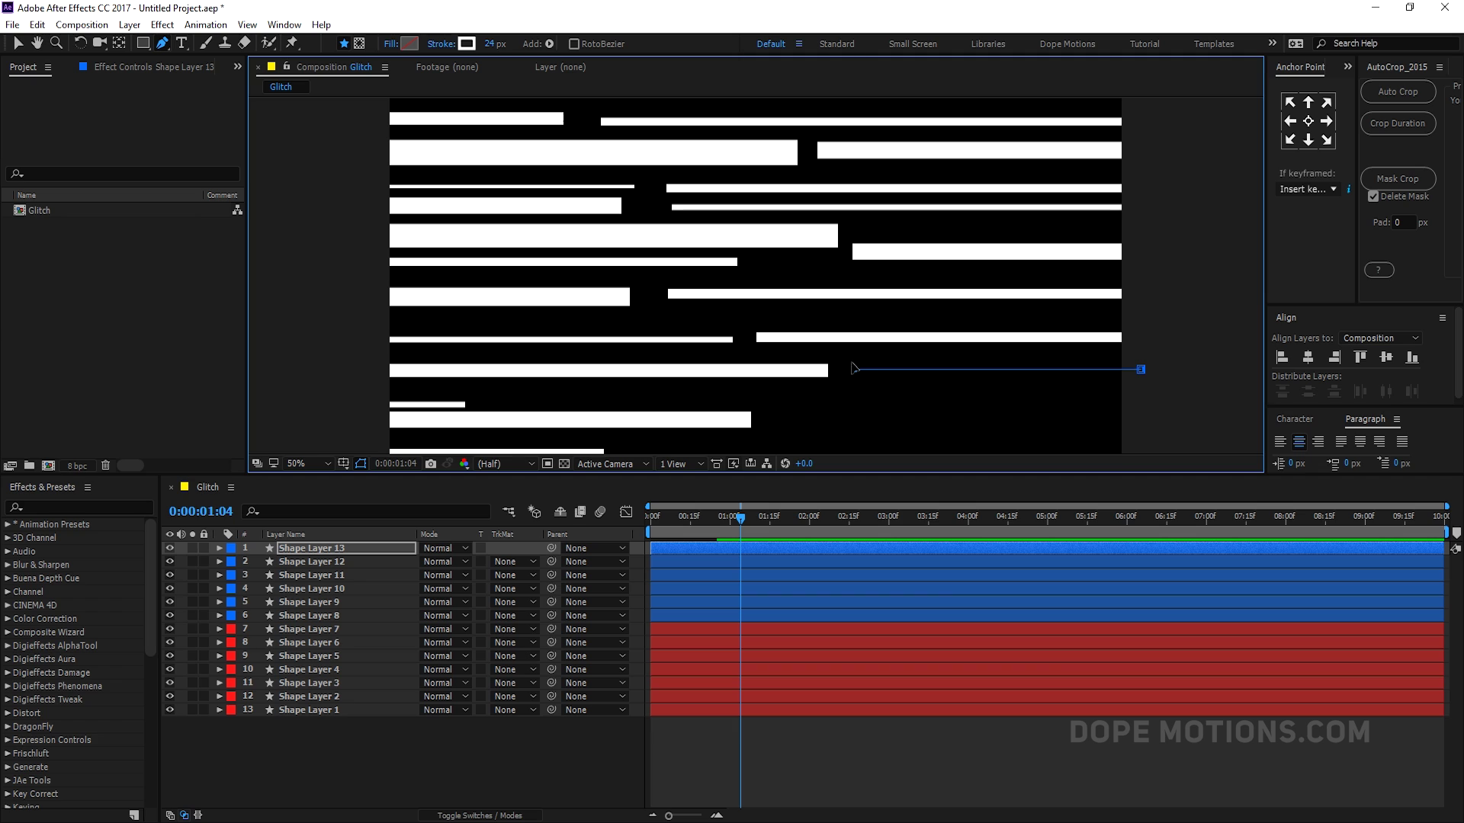
{"action": "left_click_drag", "start_coordinate": [501, 43], "coordinate": [524, 43]}
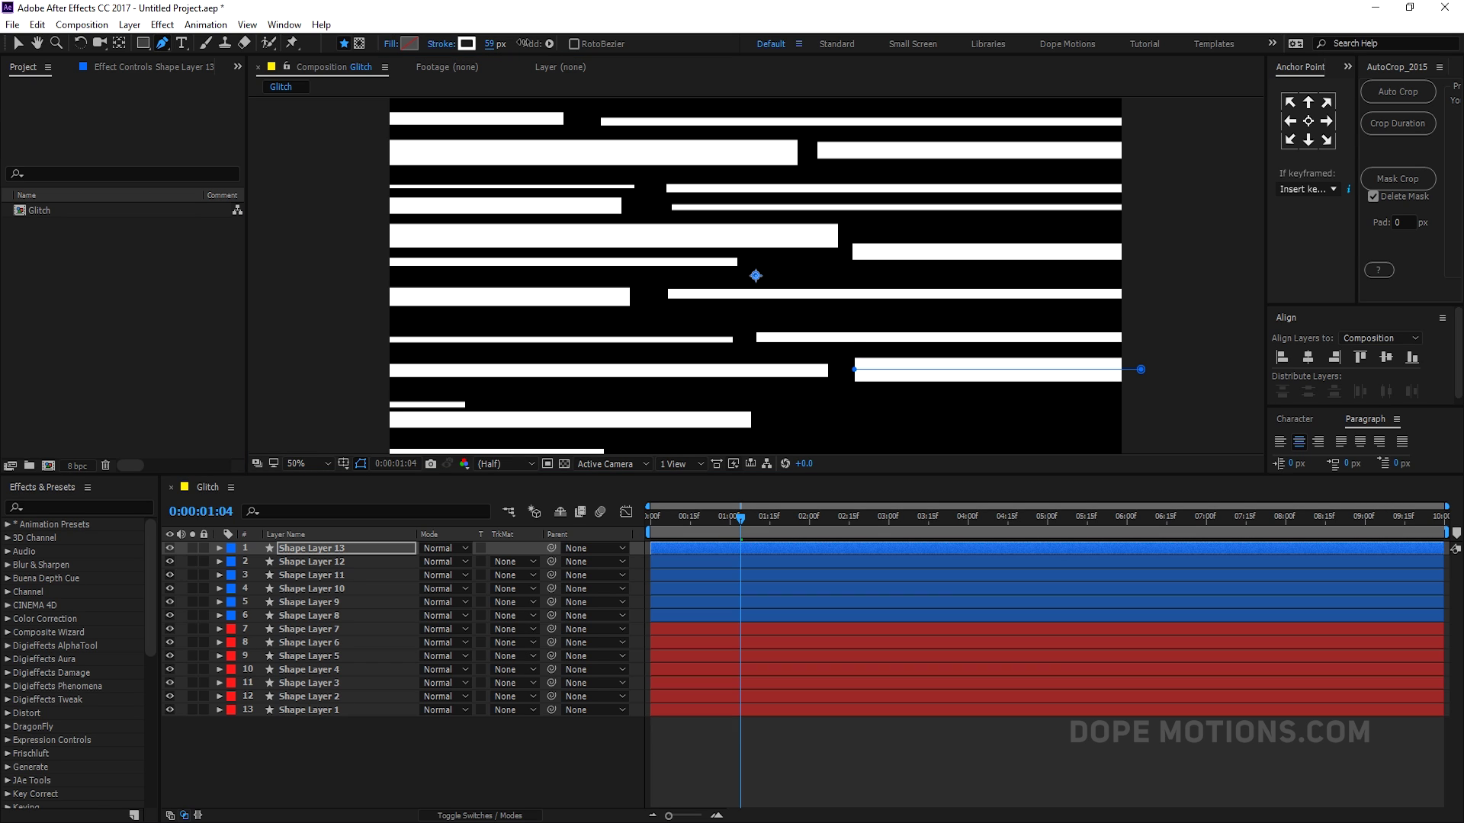
{"action": "left_click", "coordinate": [322, 721]}
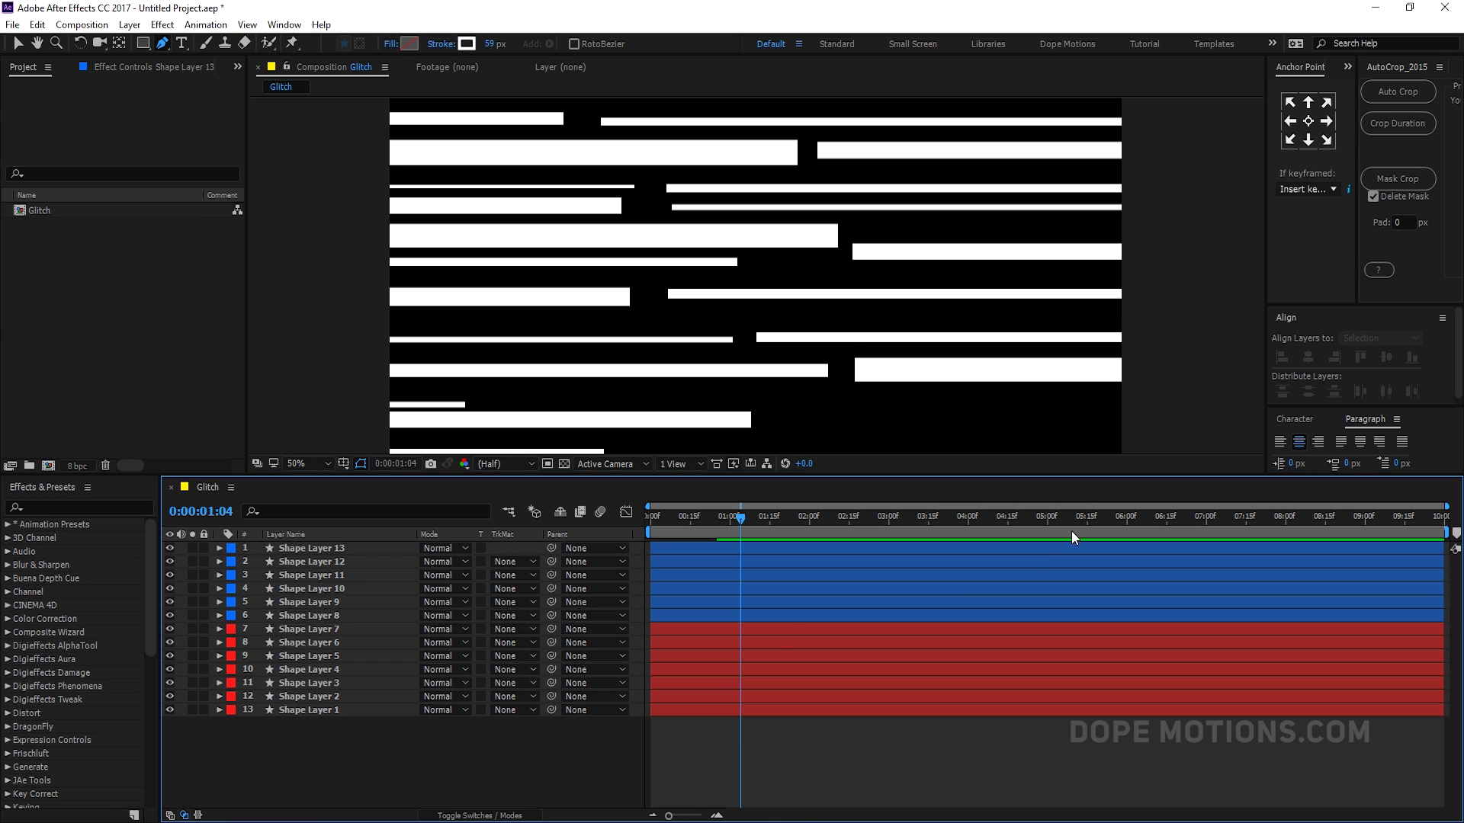
Step: Draw a long line from the right edge toward the short eleventh left line on a new shape layer, set its stroke to 19 px, and deselect
{"action": "left_click", "coordinate": [1129, 399]}
{"action": "left_click", "coordinate": [498, 398]}
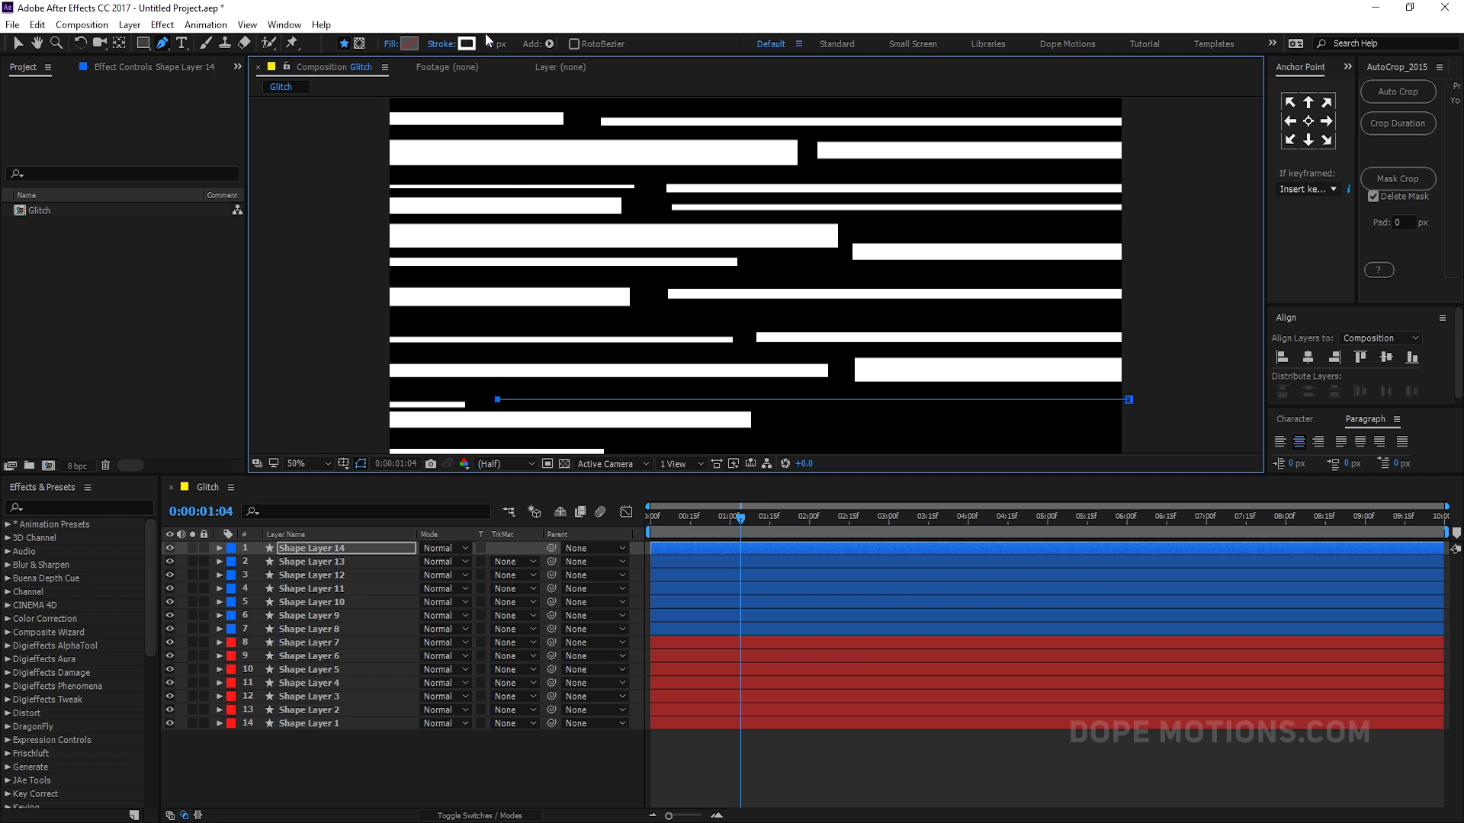
{"action": "left_click_drag", "start_coordinate": [489, 44], "coordinate": [465, 44]}
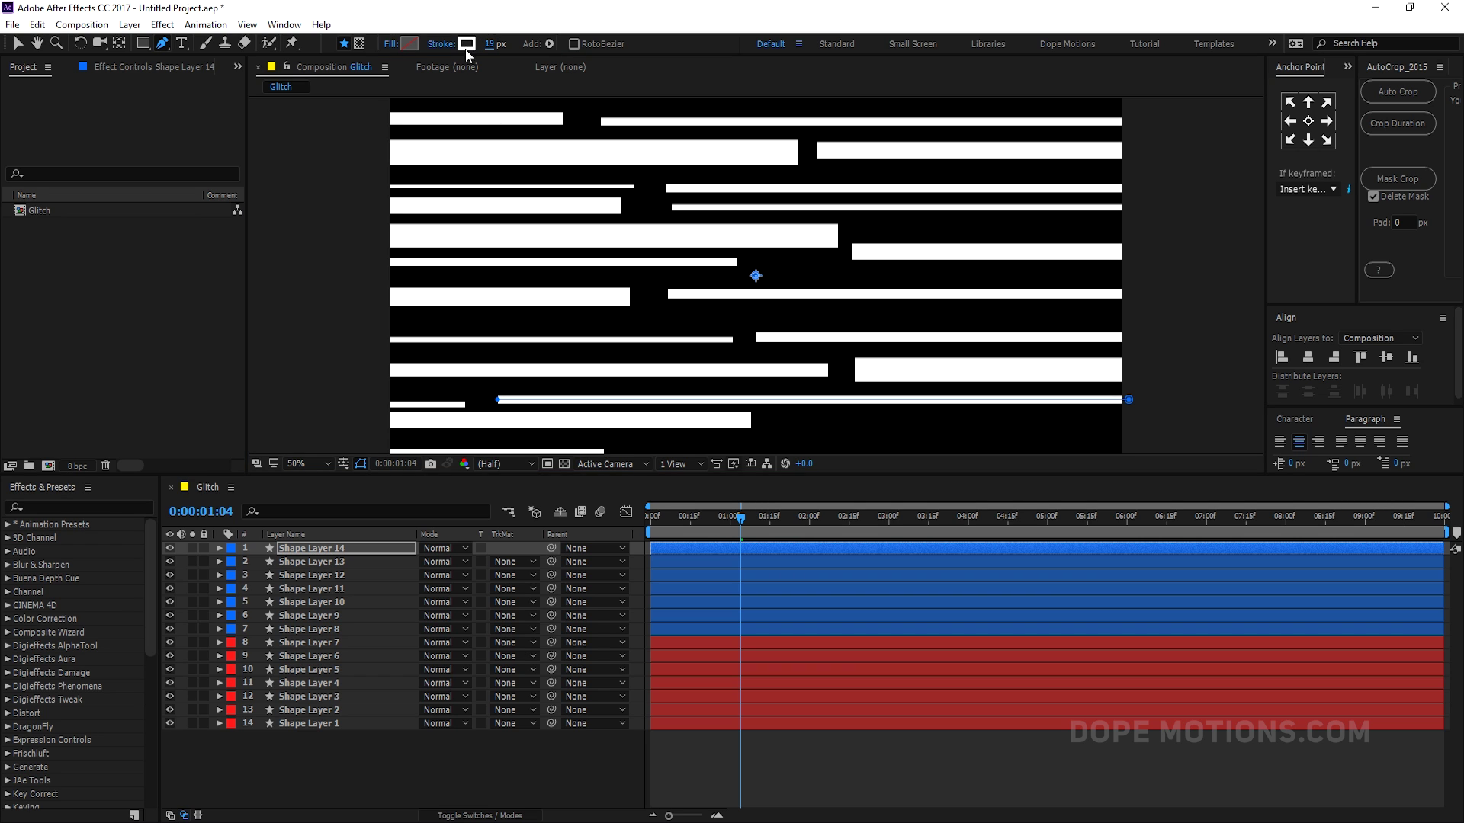
{"action": "left_click", "coordinate": [346, 776]}
Step: Draw a line from the right edge toward the twelfth left line on a new shape layer, thicken its stroke, and deselect
{"action": "scroll", "coordinate": [1003, 353], "scroll_direction": "down", "scroll_amount": 3}
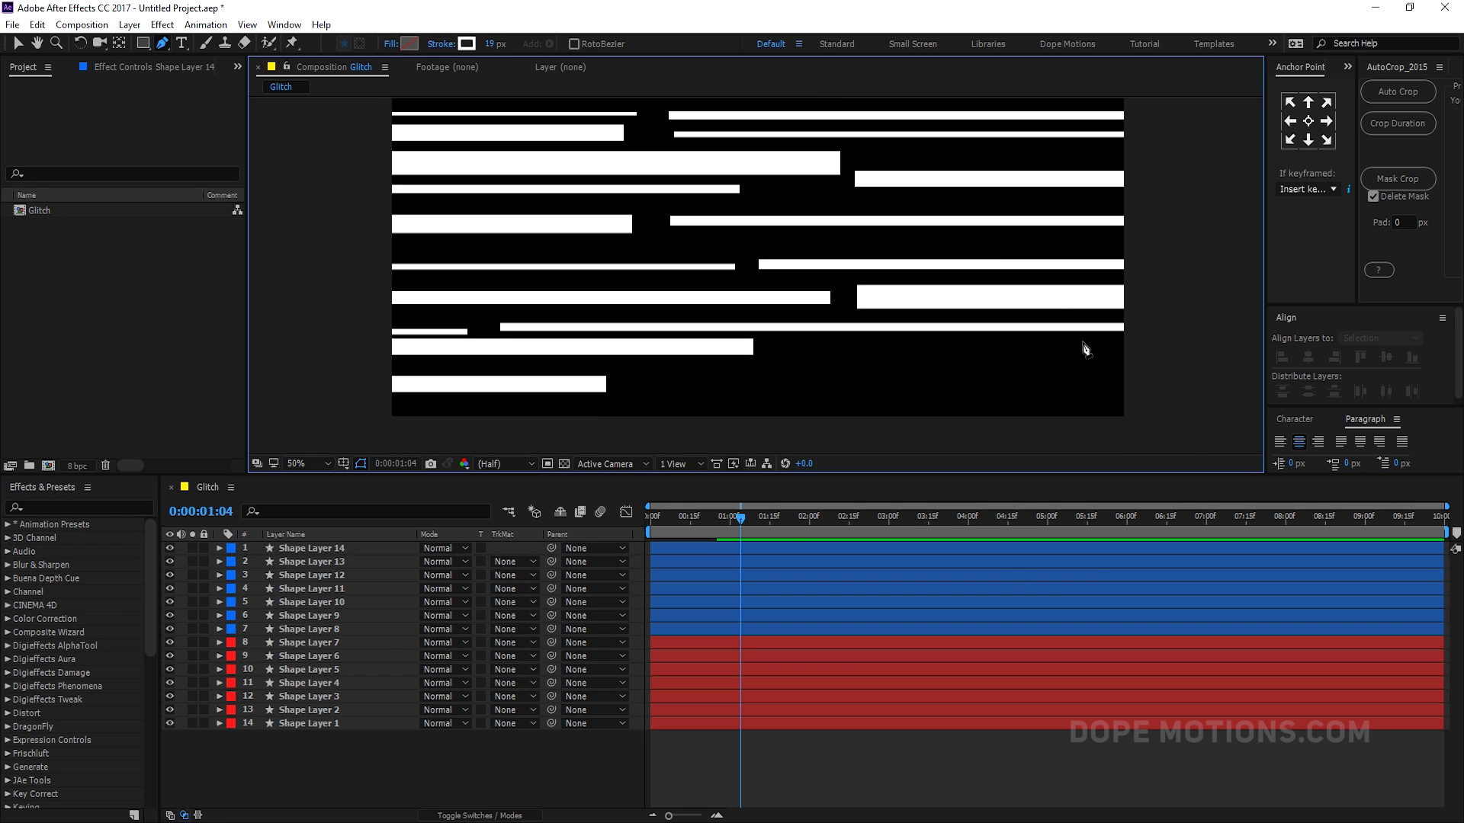
{"action": "left_click", "coordinate": [1129, 356]}
{"action": "left_click", "coordinate": [776, 356]}
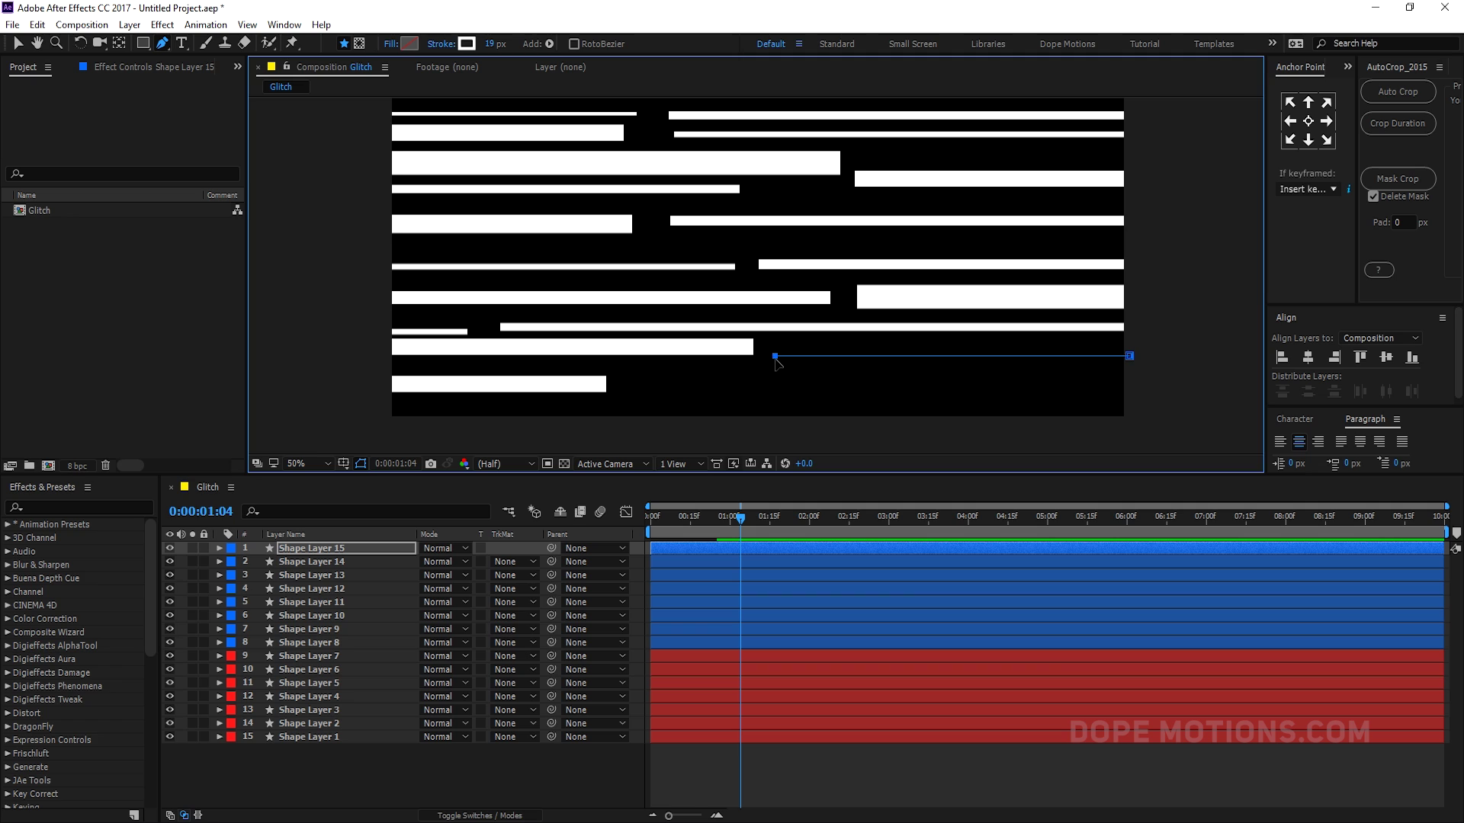
{"action": "left_click_drag", "start_coordinate": [487, 44], "coordinate": [510, 43]}
{"action": "left_click", "coordinate": [231, 767]}
Step: Draw a line from the right edge toward the lowest left line on a new shape layer, set its stroke to 54 px, and deselect
{"action": "left_click", "coordinate": [1131, 387]}
{"action": "left_click", "coordinate": [644, 387]}
{"action": "left_click_drag", "start_coordinate": [488, 43], "coordinate": [497, 43]}
{"action": "left_click", "coordinate": [313, 768]}
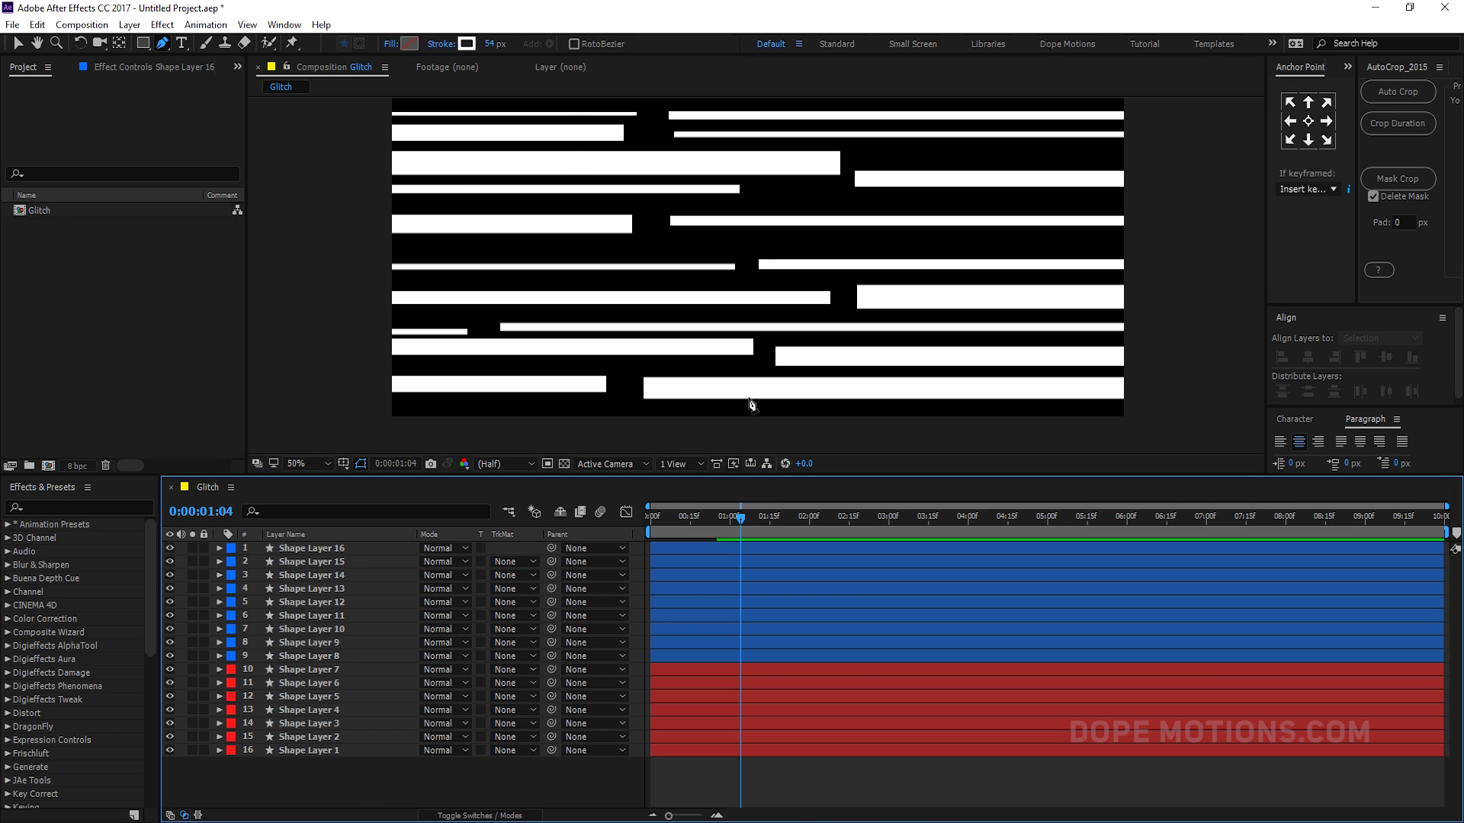
Step: Copy Shape Layer 8's Trim Paths animation to Shape Layers 9 through 16 at the start of the timeline and preview the result
{"action": "key", "text": "comma"}
{"action": "left_click", "coordinate": [294, 662]}
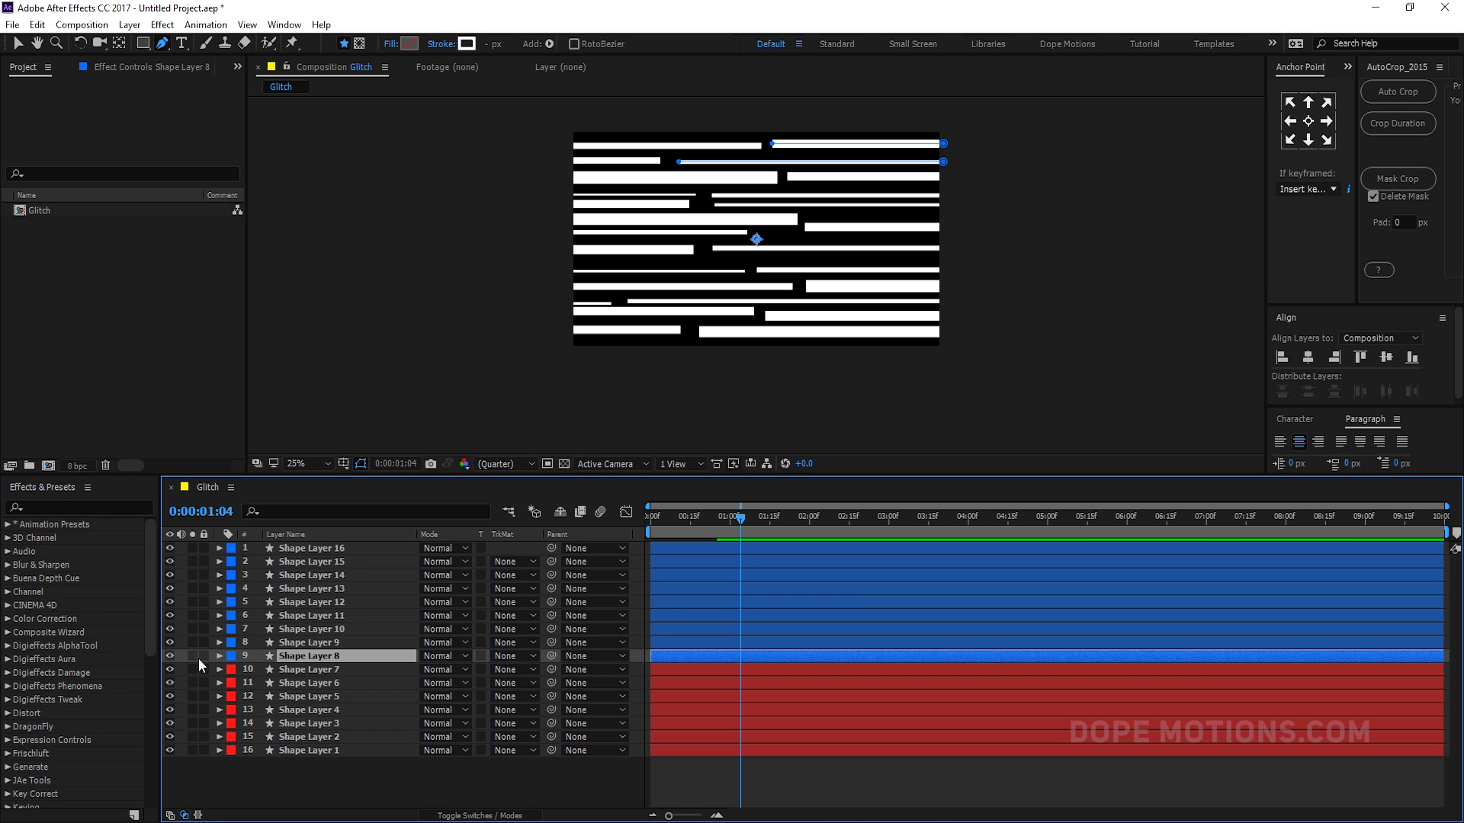
{"action": "left_click", "coordinate": [309, 643]}
{"action": "left_click", "coordinate": [299, 546], "text": "shift"}
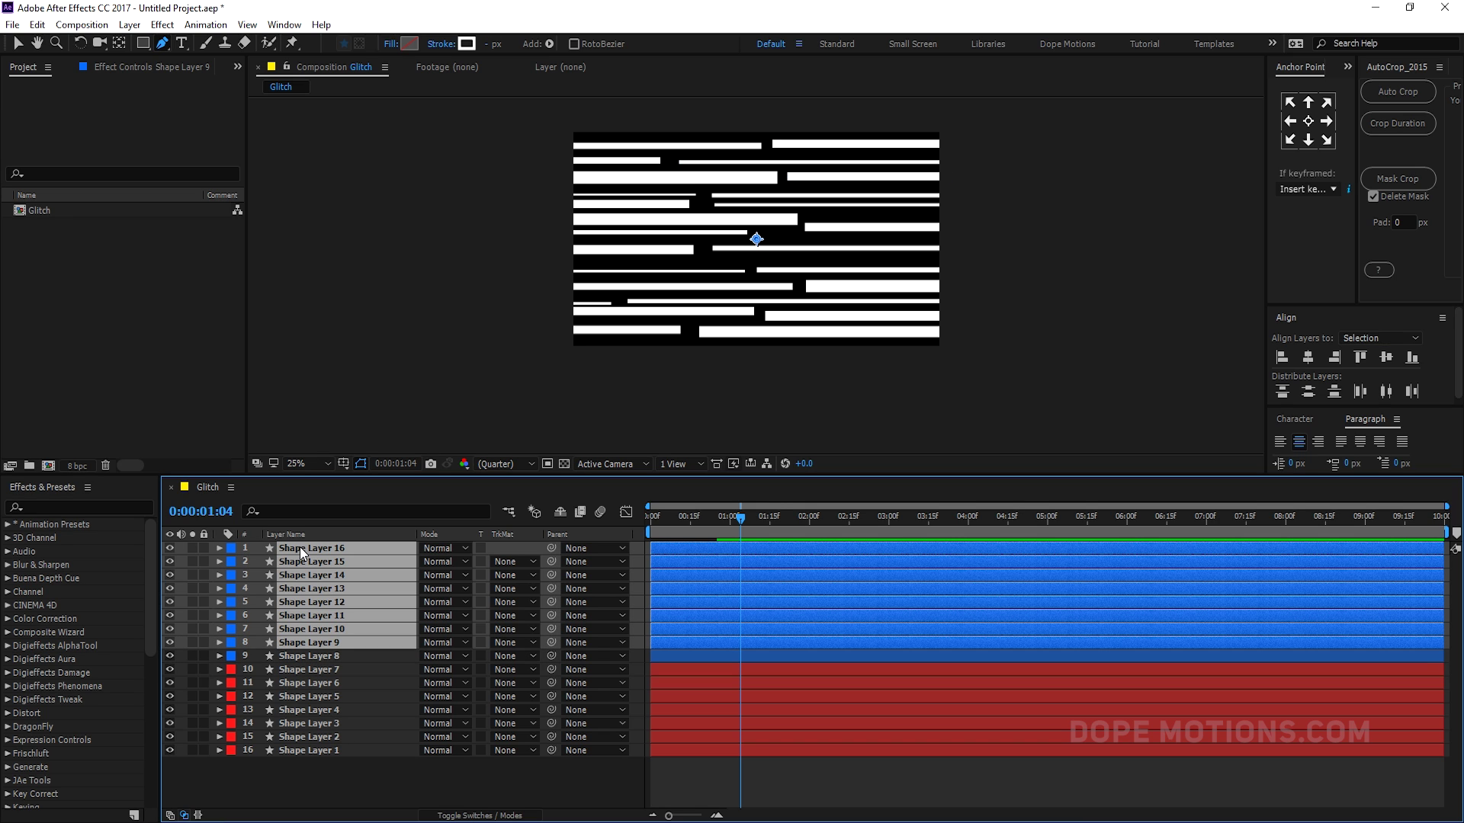
{"action": "left_click_drag", "start_coordinate": [299, 546], "coordinate": [294, 624]}
{"action": "left_click_drag", "start_coordinate": [351, 782], "coordinate": [786, 512]}
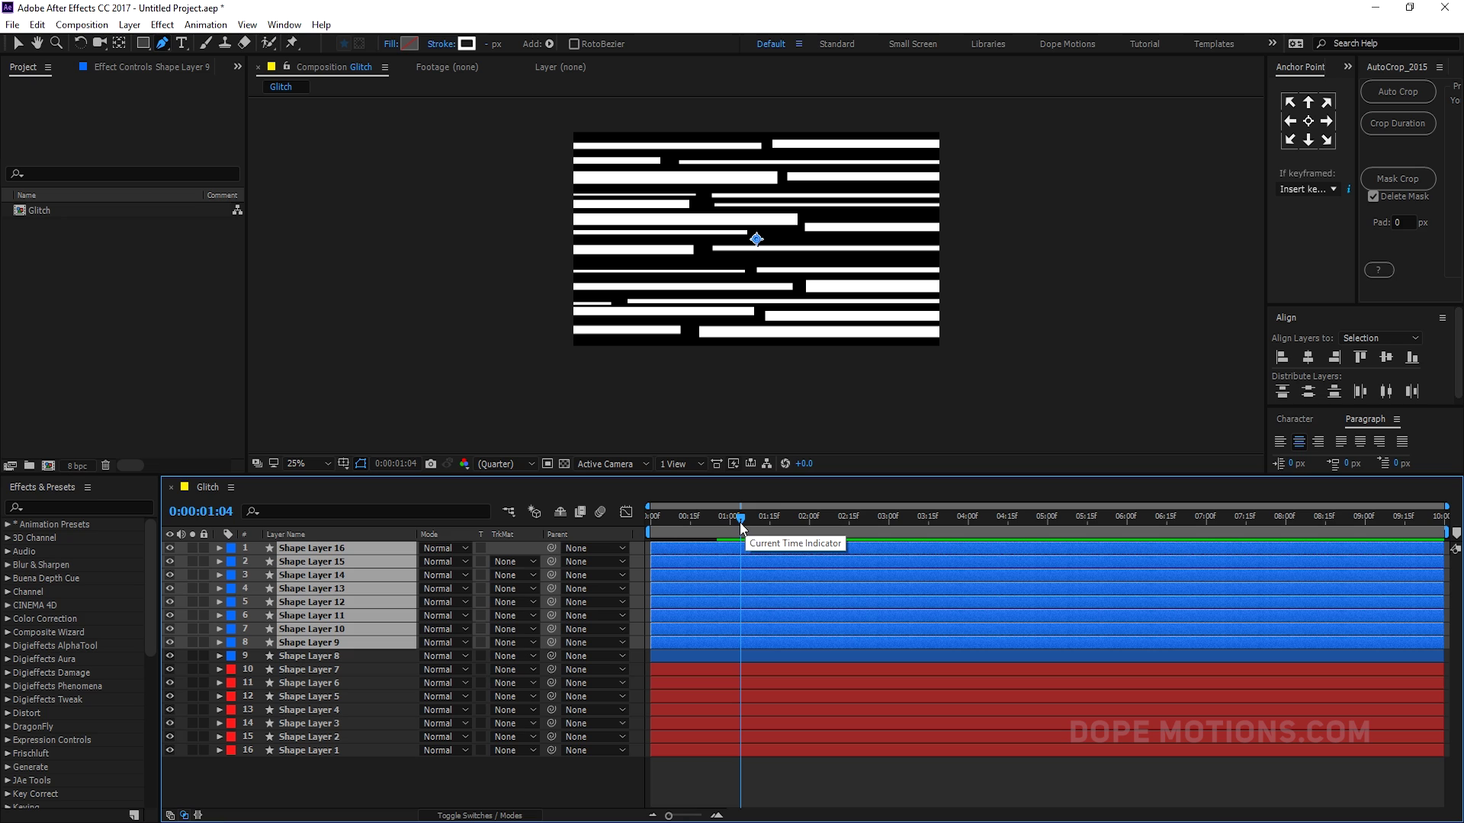
{"action": "left_click_drag", "start_coordinate": [733, 523], "coordinate": [684, 554]}
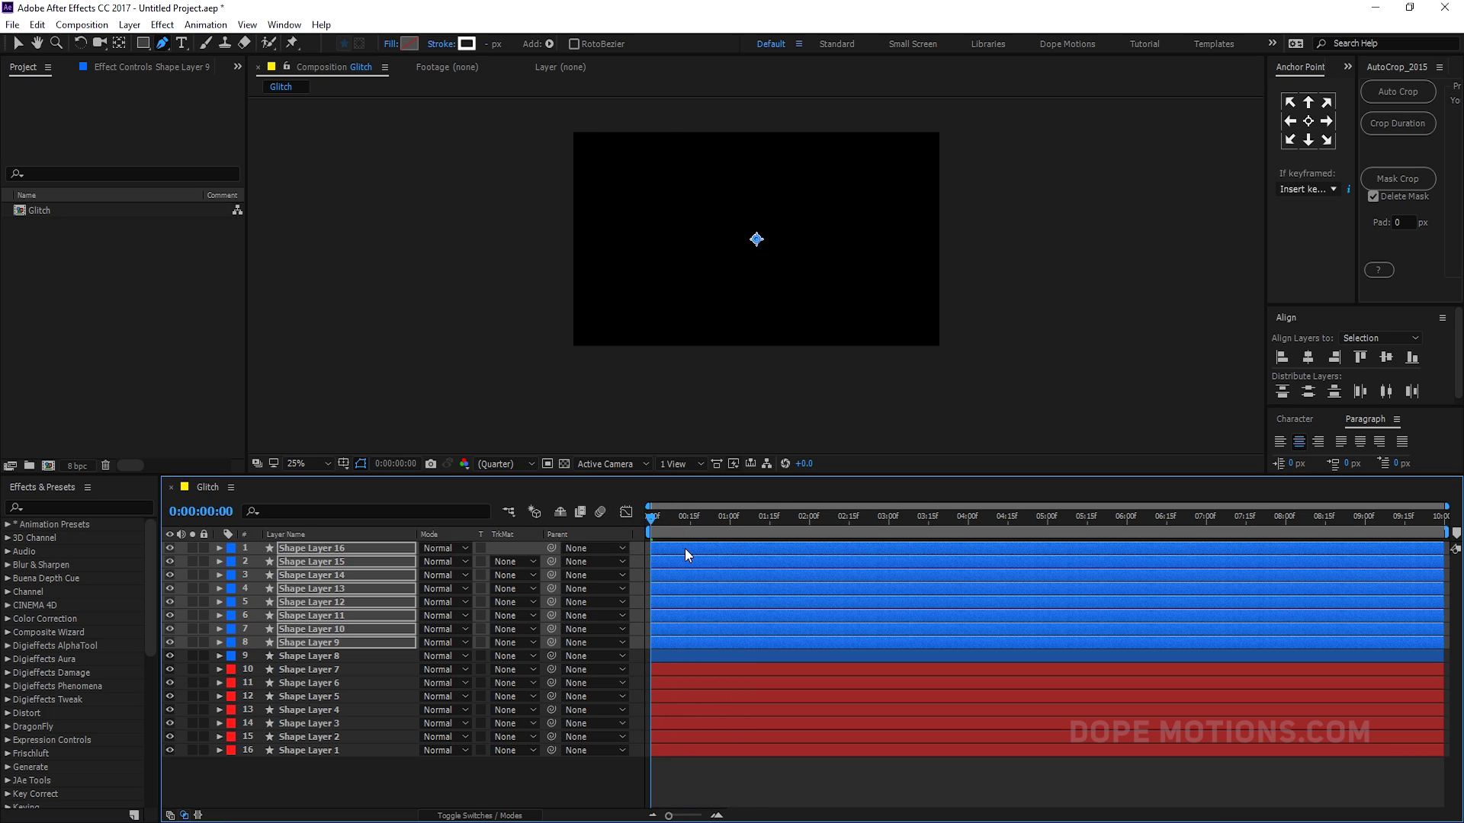
{"action": "key", "text": "space"}
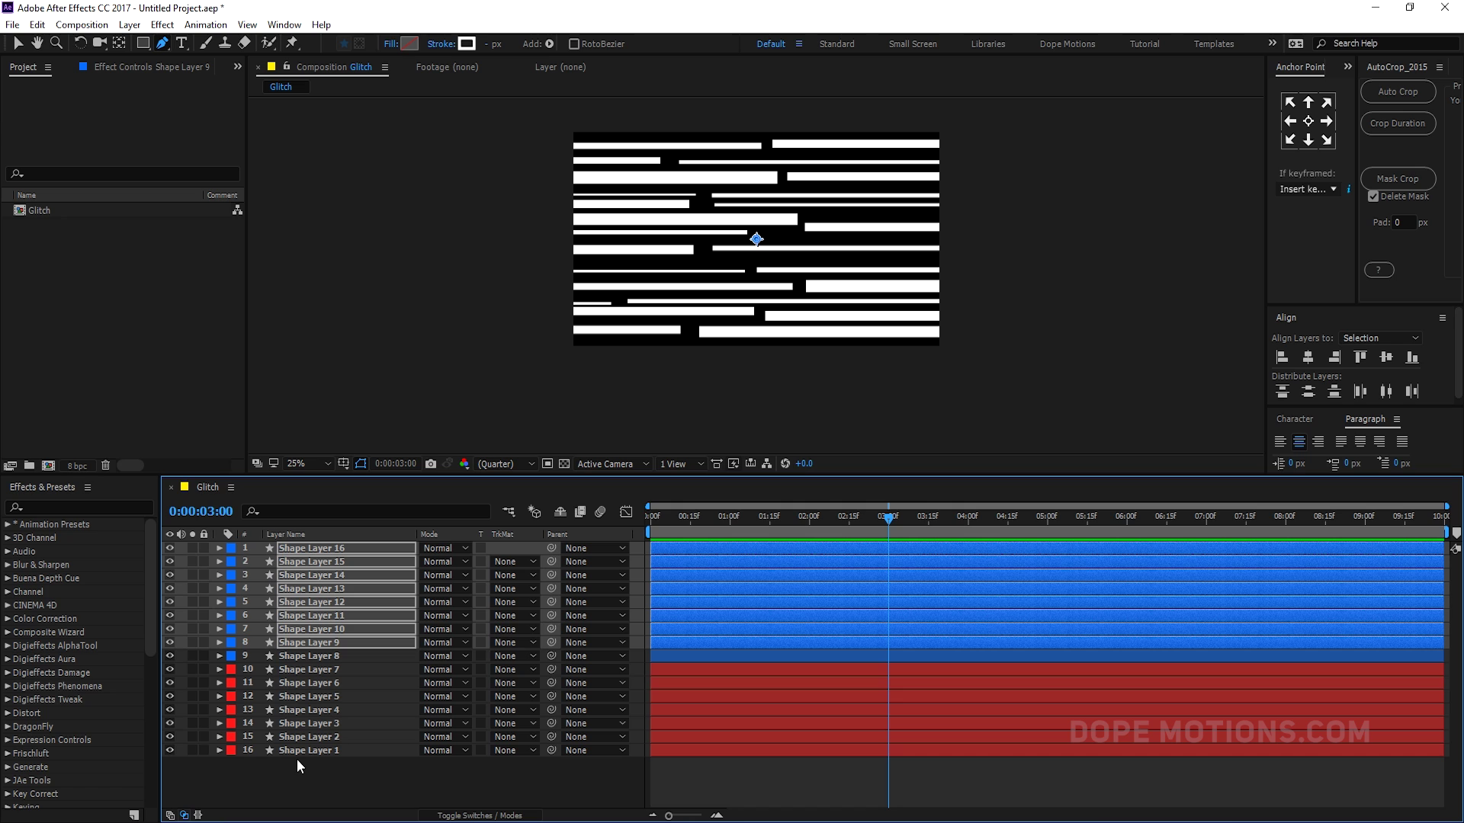
{"action": "left_click", "coordinate": [332, 779]}
Step: Create a new 1920 x 1080, 30 fps, 10-second composition named Main
{"action": "left_click", "coordinate": [129, 465]}
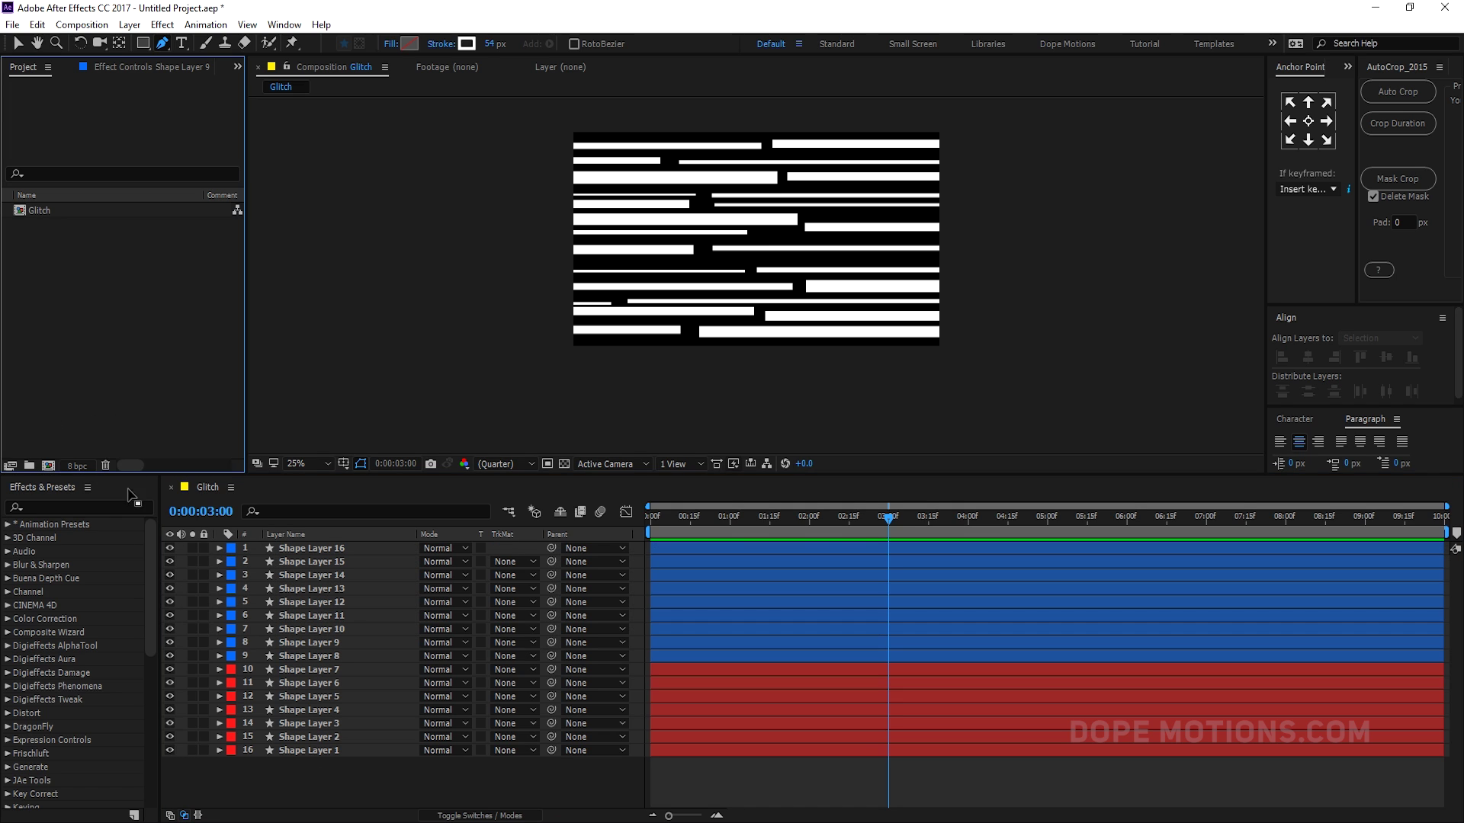
{"action": "left_click", "coordinate": [48, 465]}
{"action": "left_click", "coordinate": [677, 156]}
{"action": "key", "text": "ctrl+a"}
{"action": "type", "text": "M"}
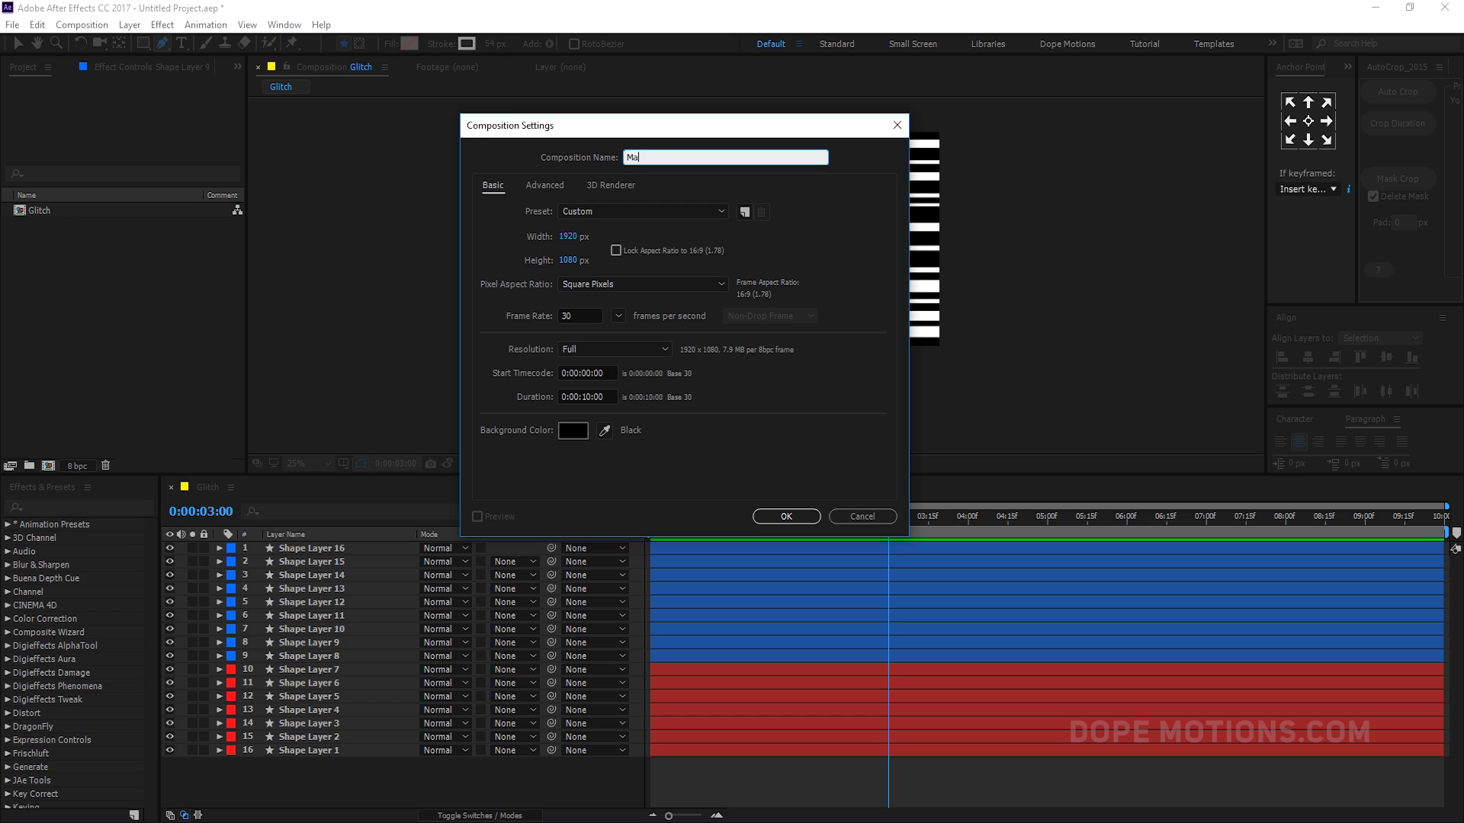
{"action": "left_click", "coordinate": [786, 516]}
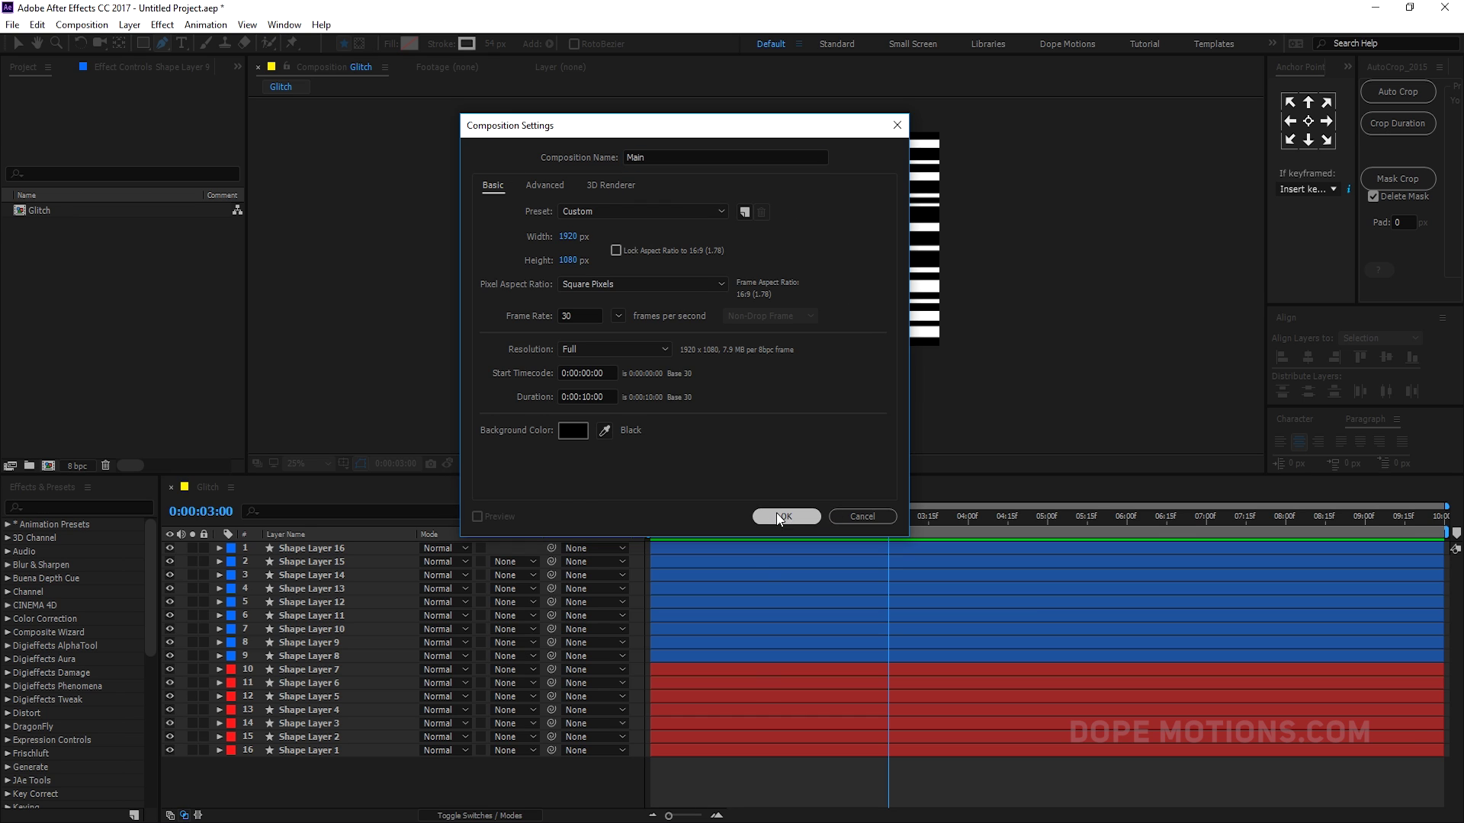
Step: Place the Glitch composition in Main as a layer, enlarge the viewer, and scrub to 0:00:01:06
{"action": "left_click_drag", "start_coordinate": [38, 208], "coordinate": [385, 636]}
{"action": "left_click_drag", "start_coordinate": [480, 477], "coordinate": [467, 570]}
{"action": "left_click_drag", "start_coordinate": [653, 606], "coordinate": [747, 624]}
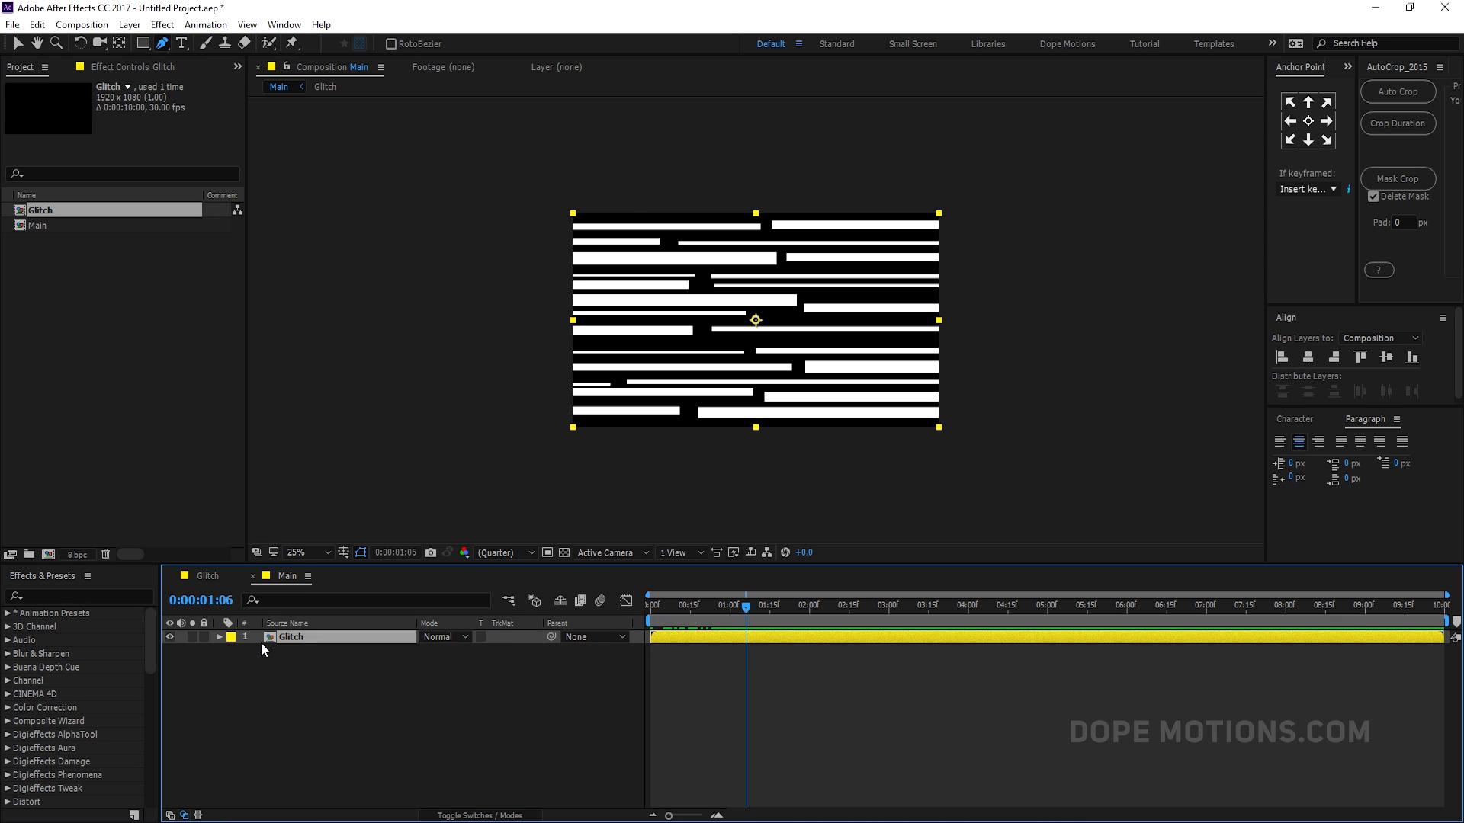
Step: Duplicate the Glitch layer, give the upper copy a red label, and shift it about 10 frames later
{"action": "key", "text": "ctrl+d"}
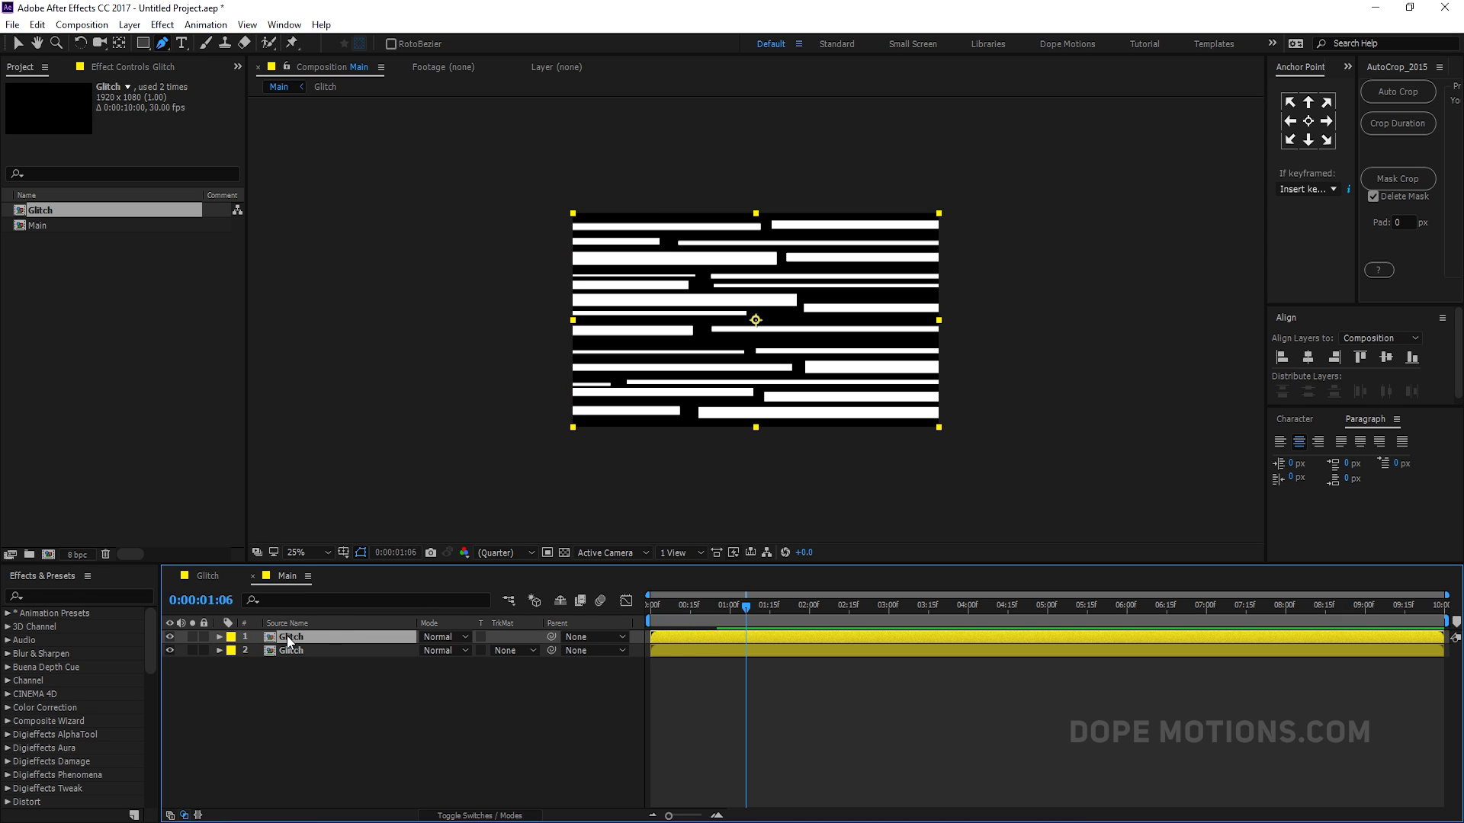
{"action": "left_click", "coordinate": [234, 642]}
{"action": "left_click", "coordinate": [263, 370]}
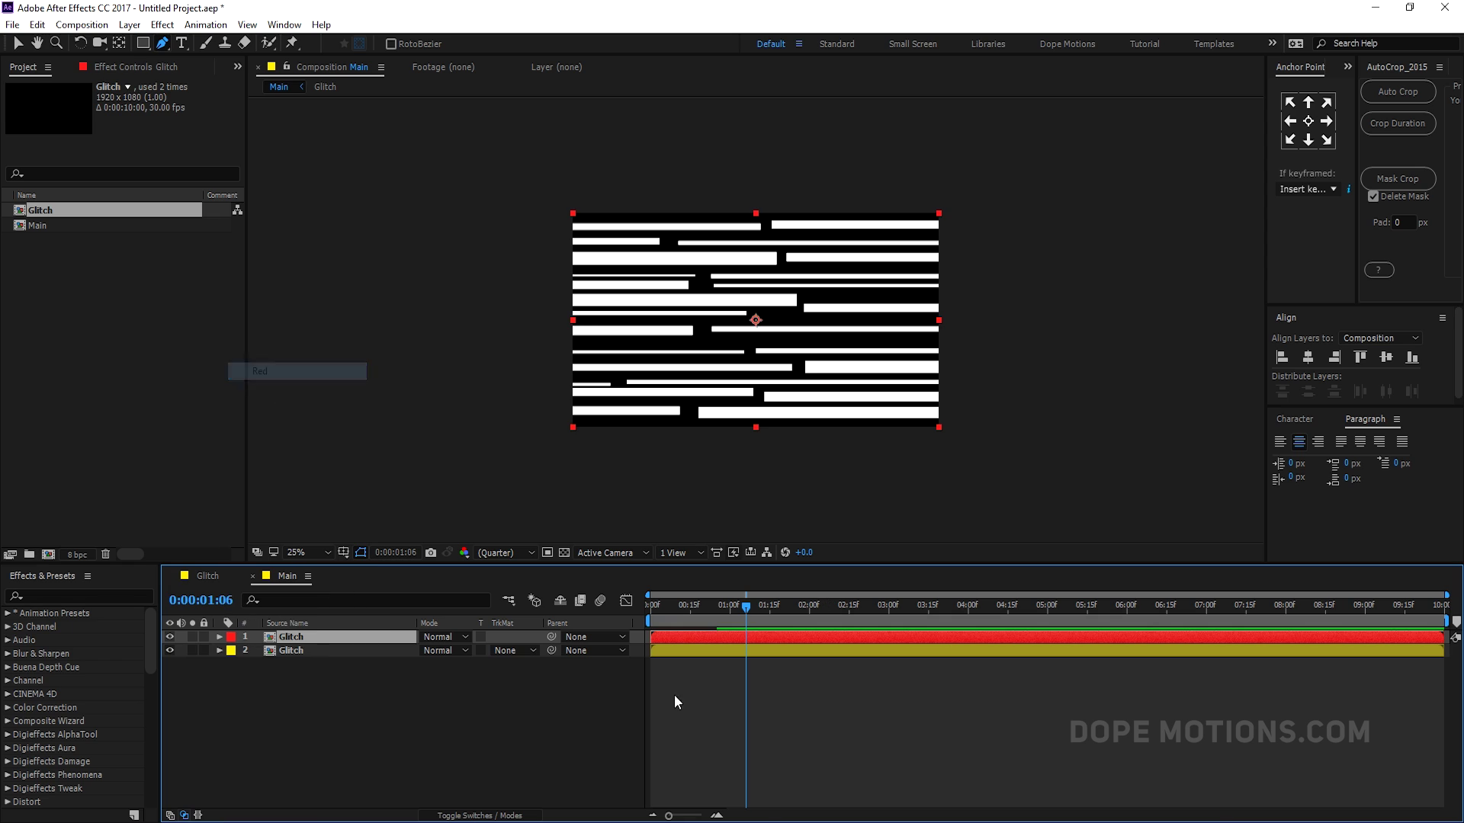
{"action": "left_click_drag", "start_coordinate": [683, 639], "coordinate": [729, 614]}
Step: Set the lower Glitch layer's track matte to Alpha Inverted Matte "Glitch" and scrub back to 0:00:00:21
{"action": "left_click", "coordinate": [510, 656]}
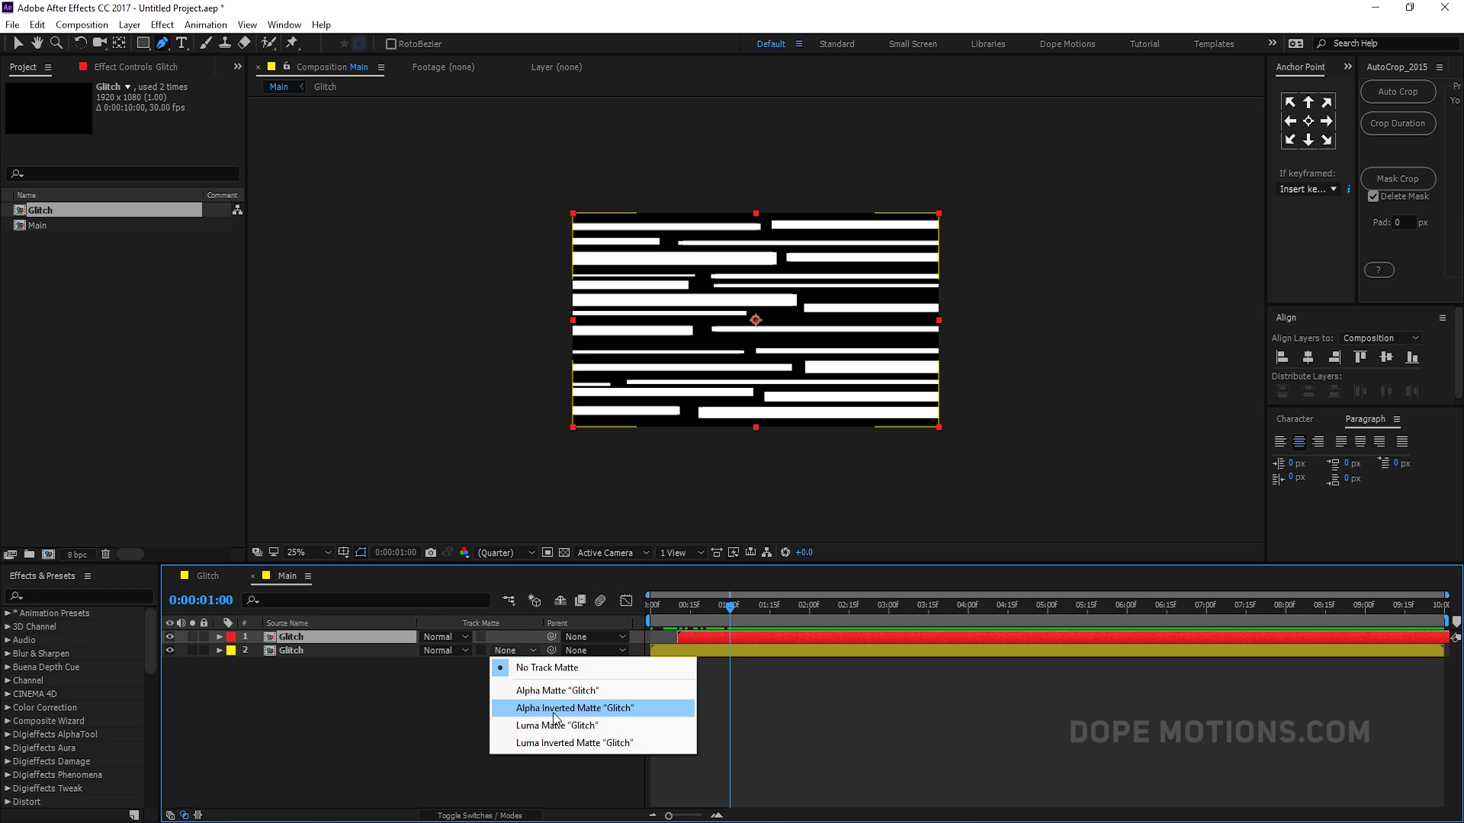
{"action": "left_click", "coordinate": [565, 708]}
{"action": "mouse_move", "coordinate": [730, 606]}
{"action": "left_mouse_down"}
{"action": "mouse_move", "coordinate": [803, 604]}
{"action": "mouse_move", "coordinate": [670, 605]}
{"action": "mouse_move", "coordinate": [727, 610]}
{"action": "mouse_move", "coordinate": [706, 606]}
{"action": "left_mouse_up"}
Step: Set the preview resolution to Full, magnify the composition to 50%, and inspect the matte edges at 0:00:01:01
{"action": "left_click", "coordinate": [489, 554]}
{"action": "left_click", "coordinate": [507, 594]}
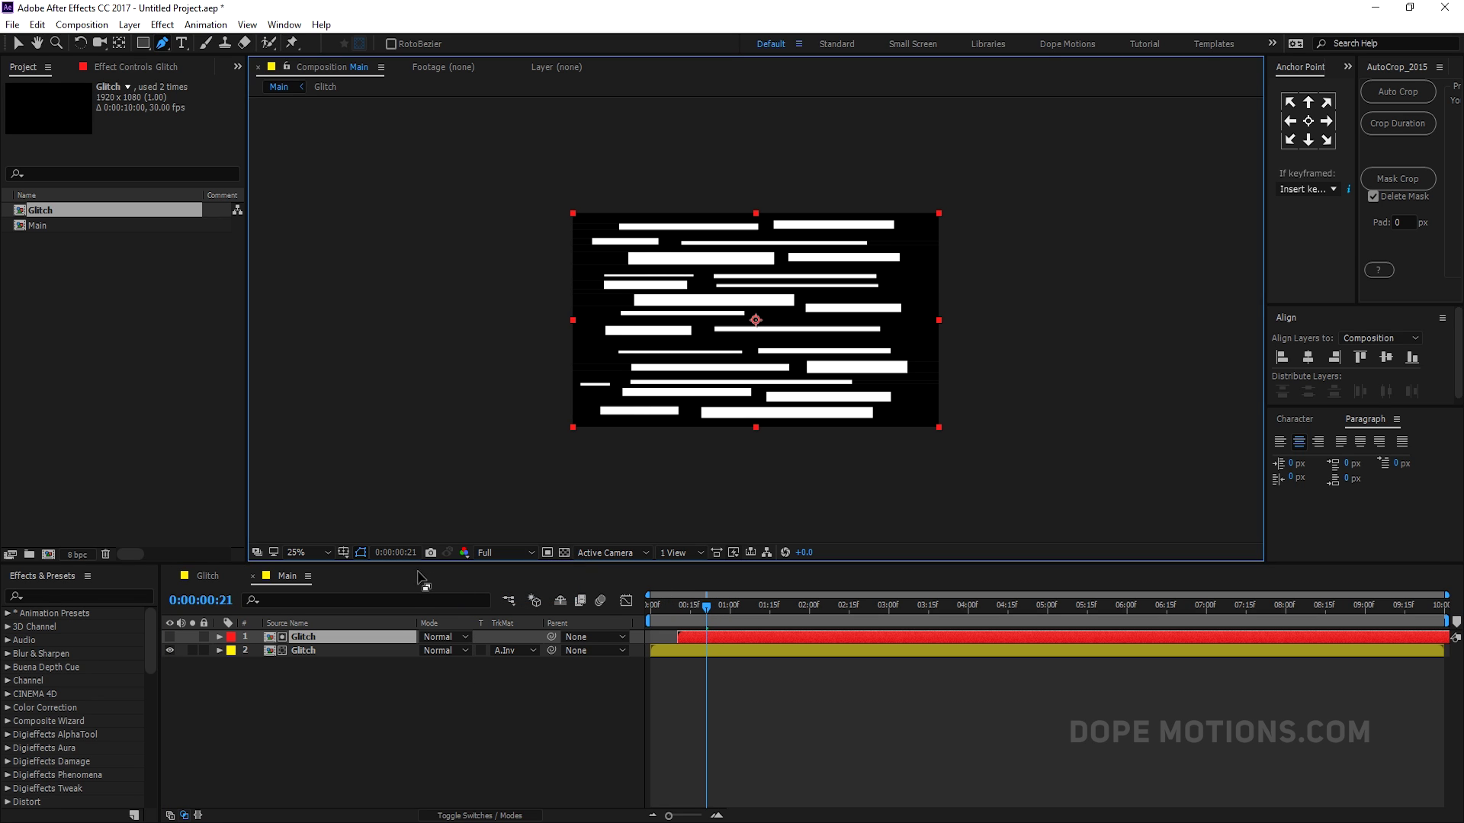
{"action": "left_click_drag", "start_coordinate": [413, 563], "coordinate": [424, 621]}
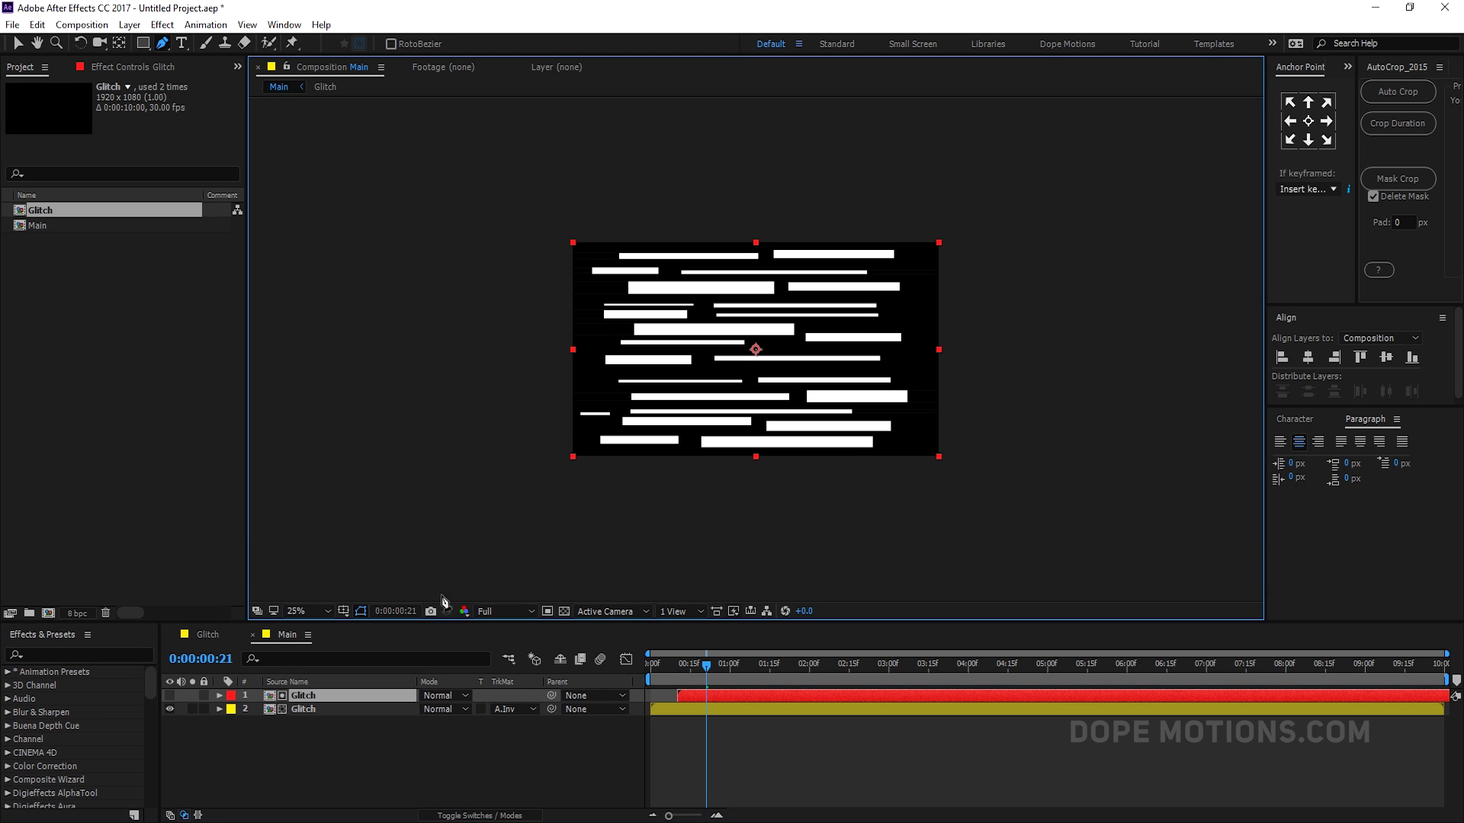
{"action": "key", "text": "period"}
{"action": "left_click_drag", "start_coordinate": [702, 673], "coordinate": [733, 671]}
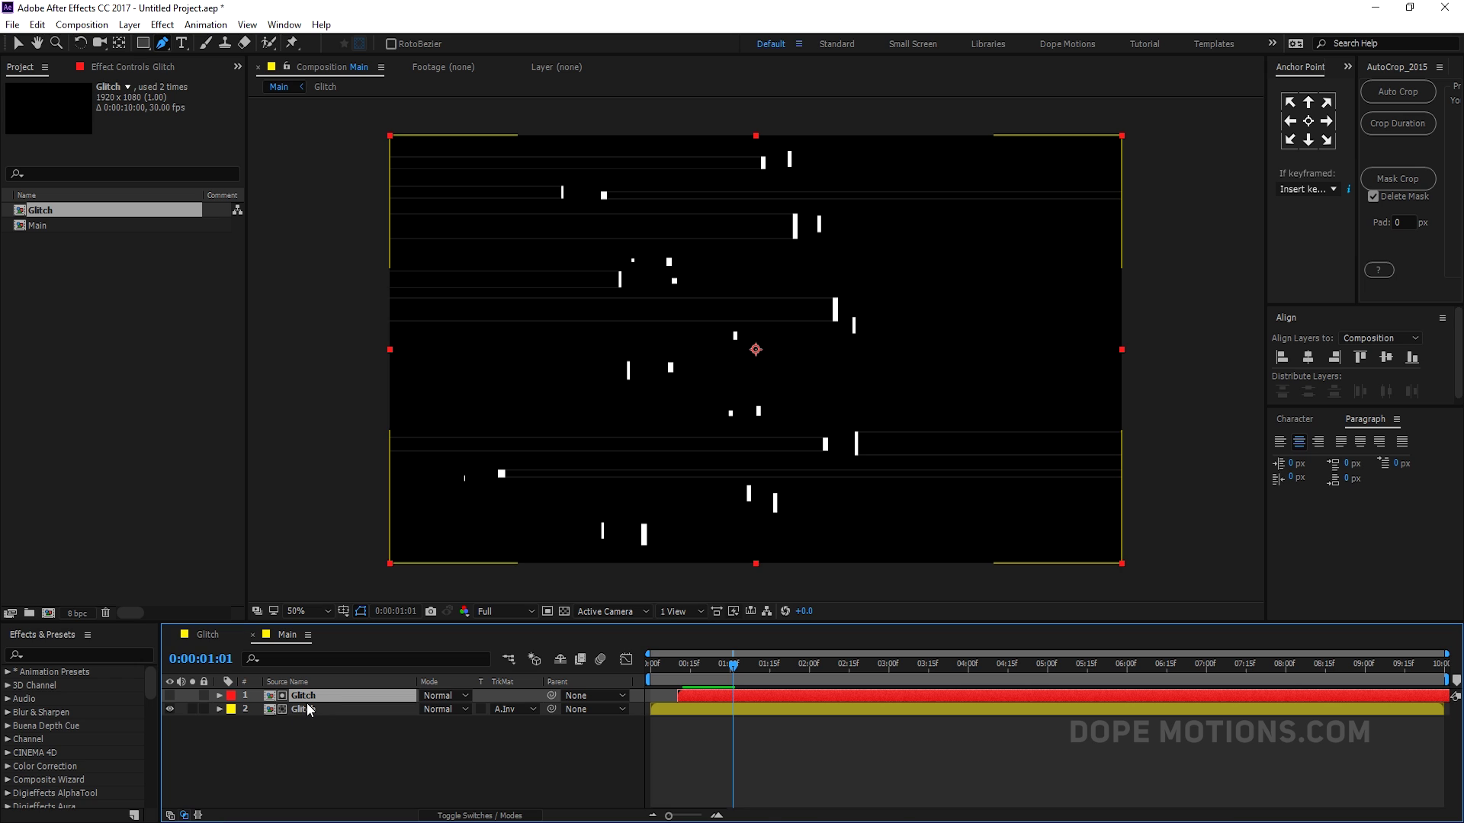
Step: Apply Simple Choker to the upper Glitch layer with Choke Matte set to -1, and preview the animation
{"action": "key", "text": "ctrl+space"}
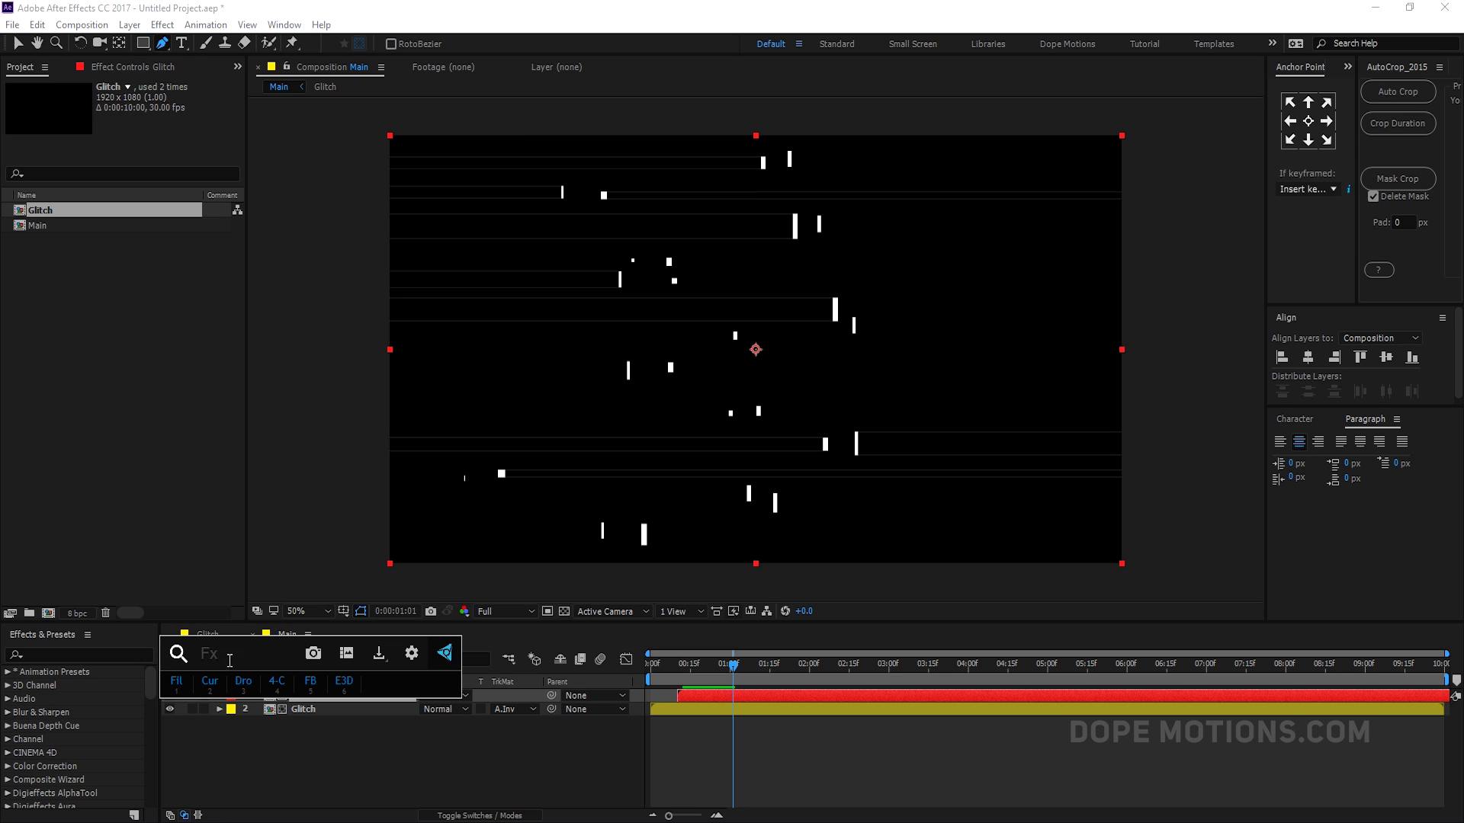
{"action": "type", "text": "sim"}
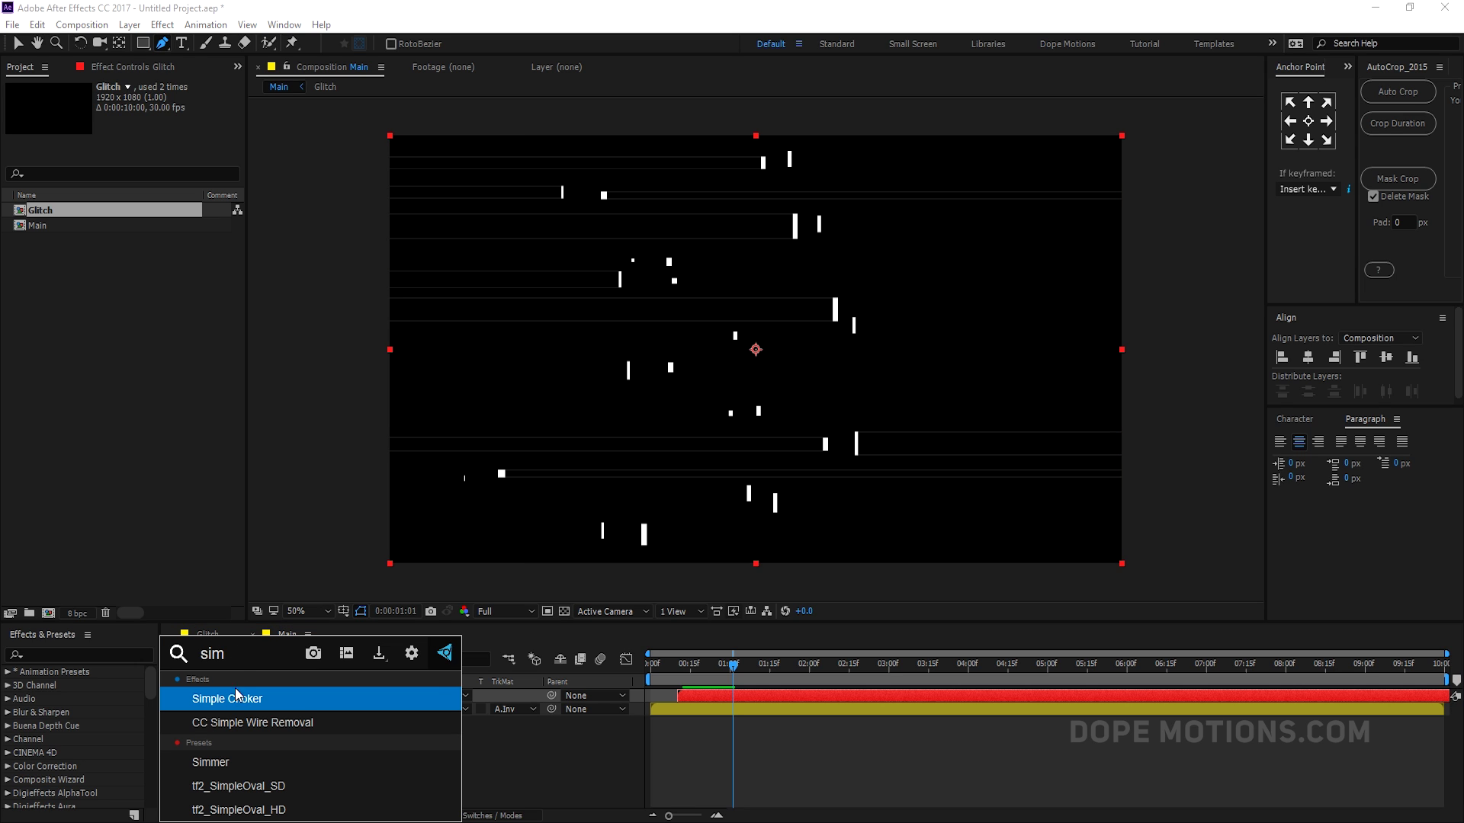
{"action": "key", "text": "Return"}
{"action": "key", "text": "v"}
{"action": "left_click", "coordinate": [143, 126]}
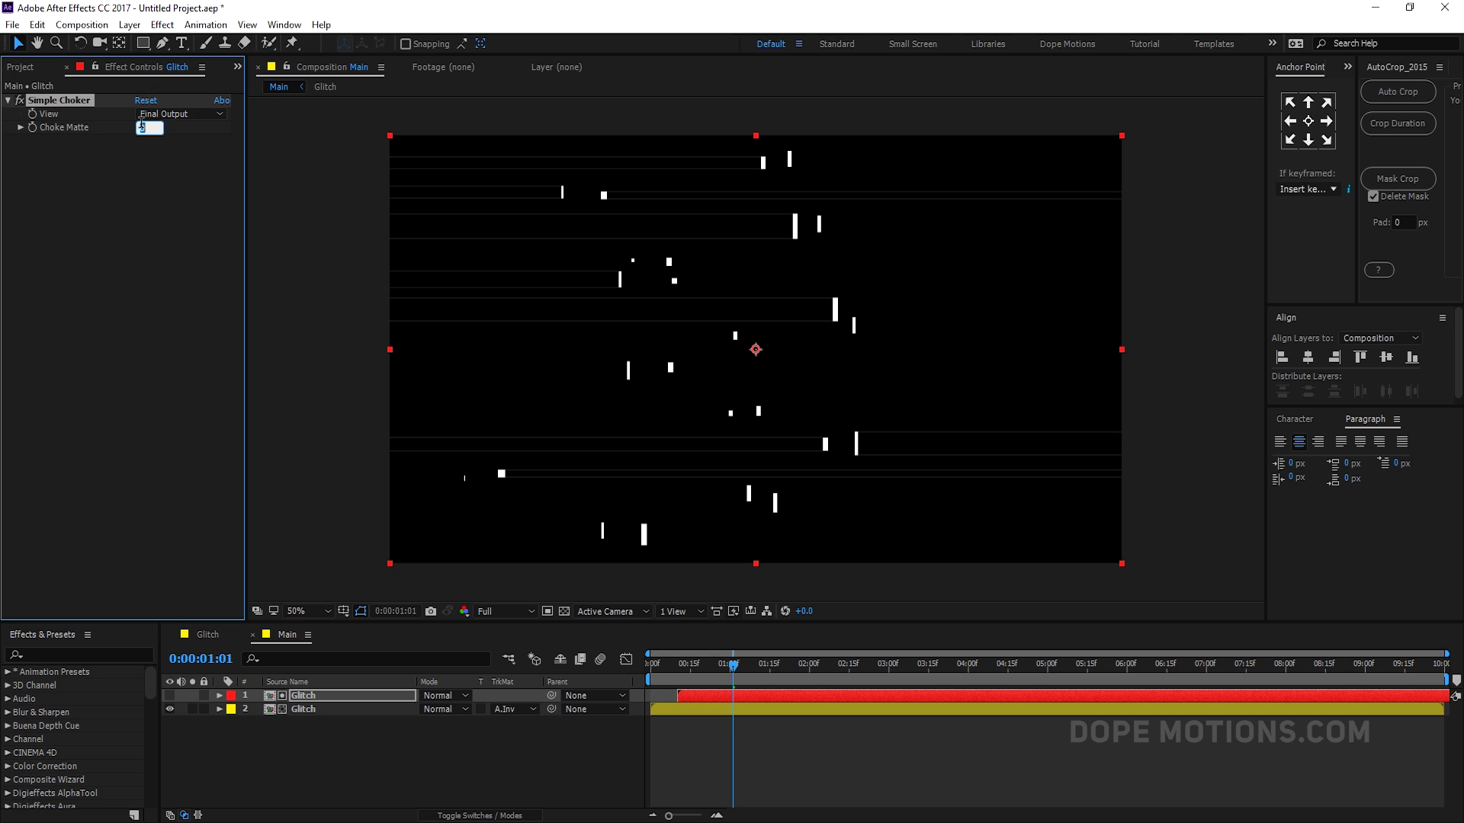
{"action": "type", "text": "-1"}
{"action": "left_click", "coordinate": [168, 202]}
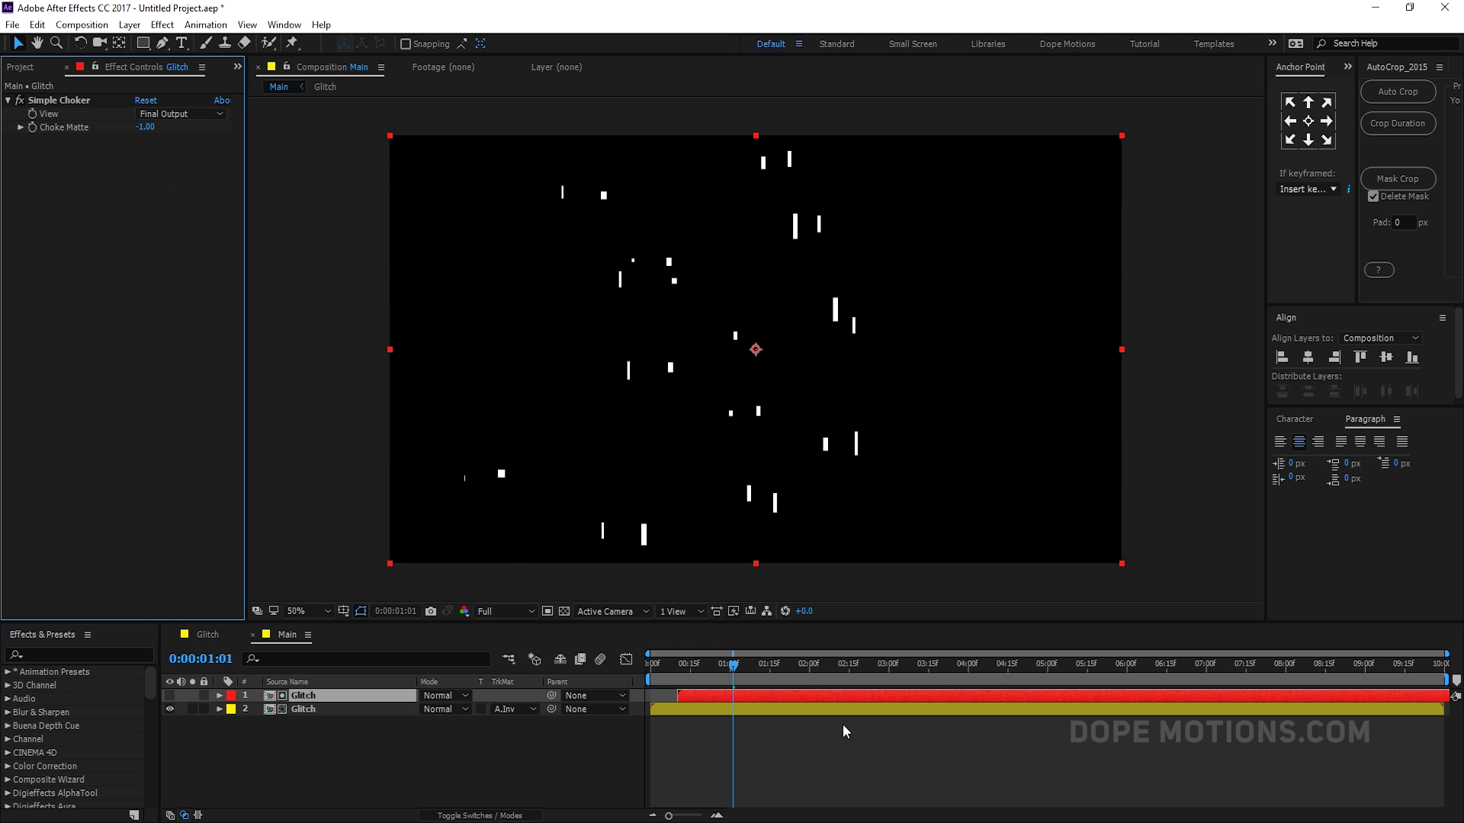
{"action": "left_click_drag", "start_coordinate": [734, 679], "coordinate": [778, 677]}
{"action": "key", "text": "space"}
Step: Pre-compose both Glitch layers into a new composition named Glitch_Semi
{"action": "left_click_drag", "start_coordinate": [291, 738], "coordinate": [310, 692]}
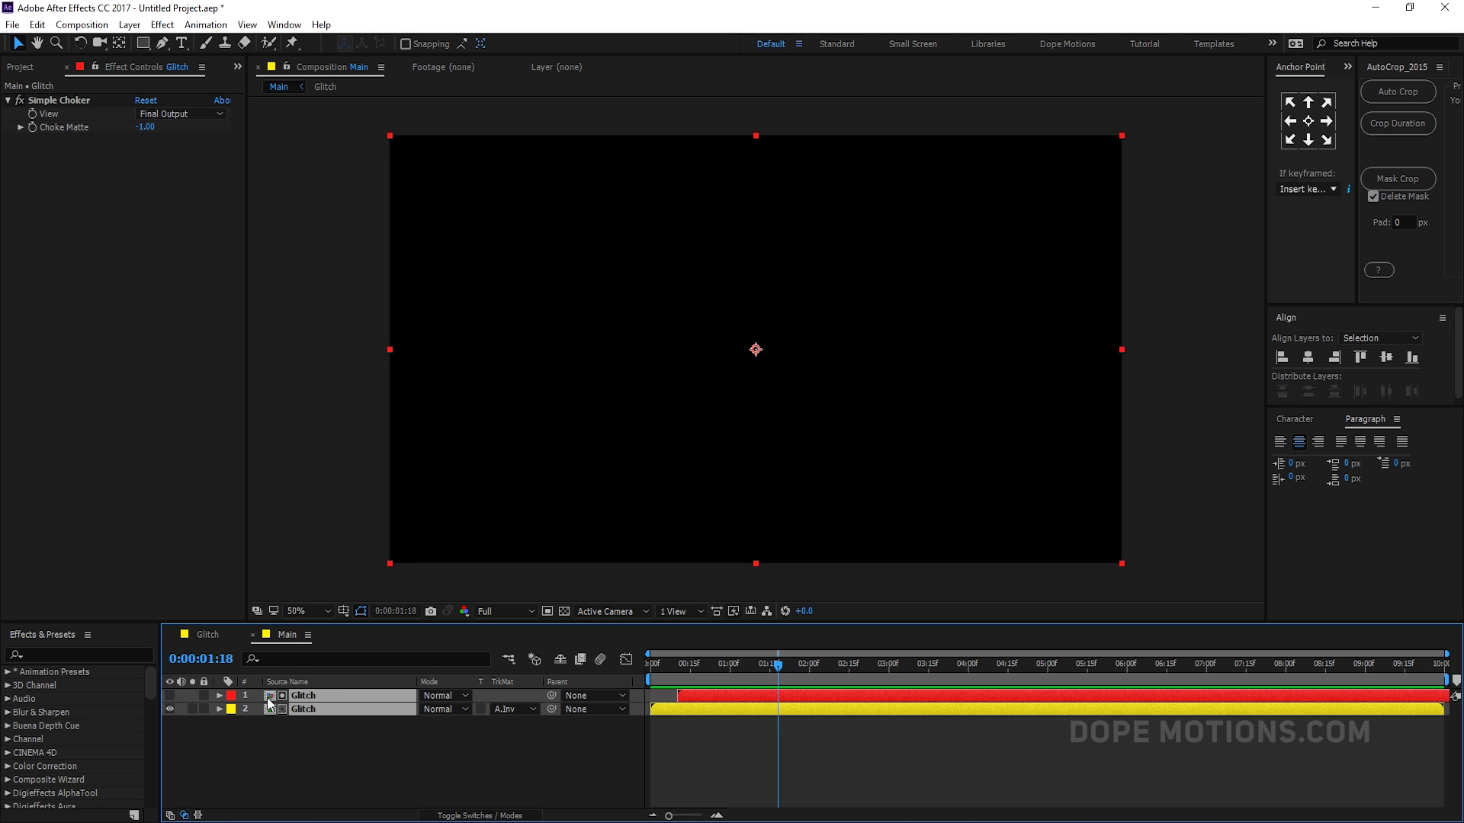
{"action": "right_click", "coordinate": [316, 710]}
{"action": "left_click", "coordinate": [373, 560]}
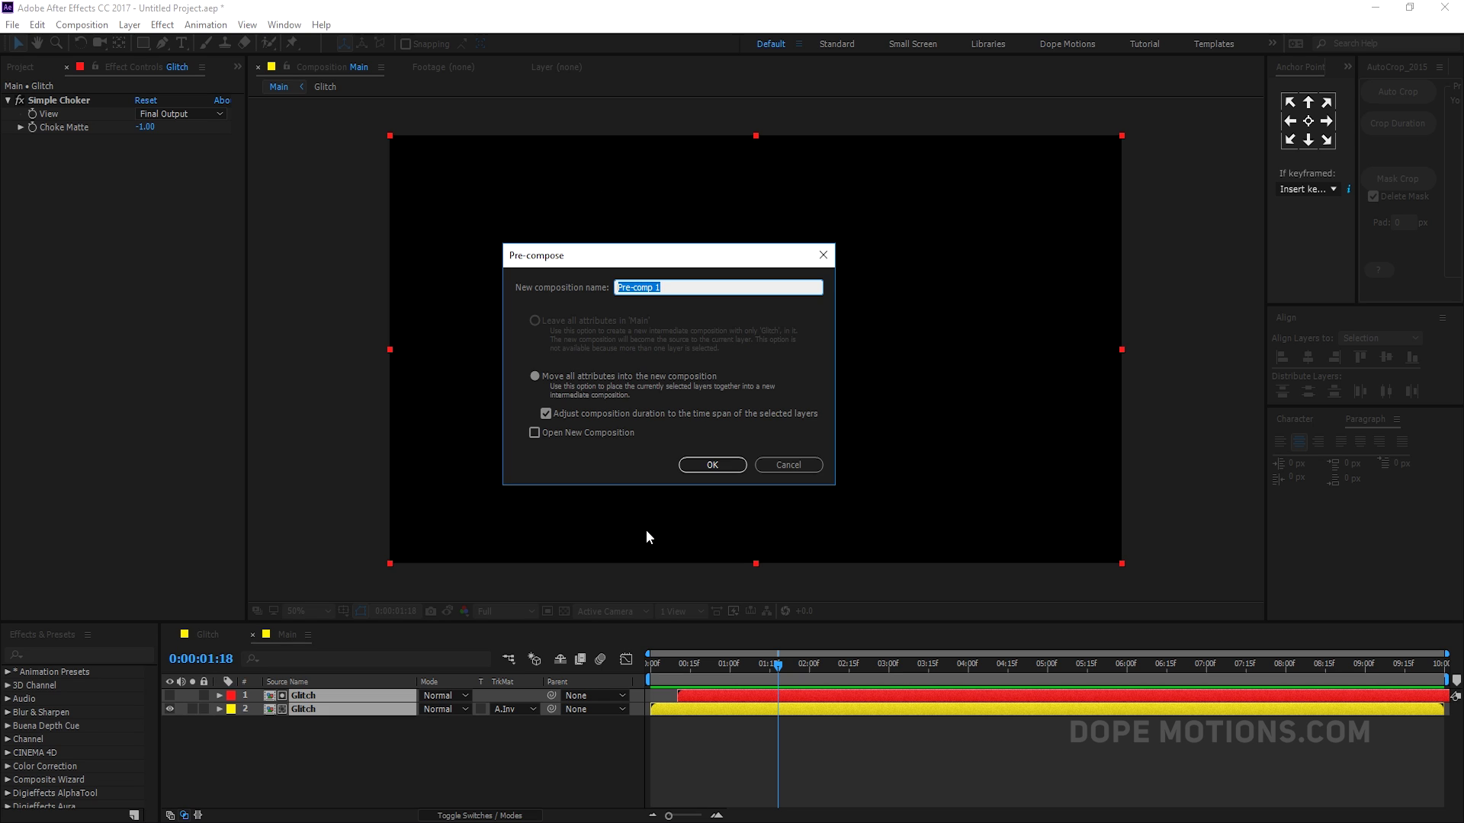
{"action": "type", "text": "Glitch_Semi"}
{"action": "left_click", "coordinate": [714, 462]}
Step: Duplicate the Glitch_Semi layer at 0:00:00:17 and set the copy's rotation to 90°
{"action": "left_click_drag", "start_coordinate": [762, 674], "coordinate": [695, 686]}
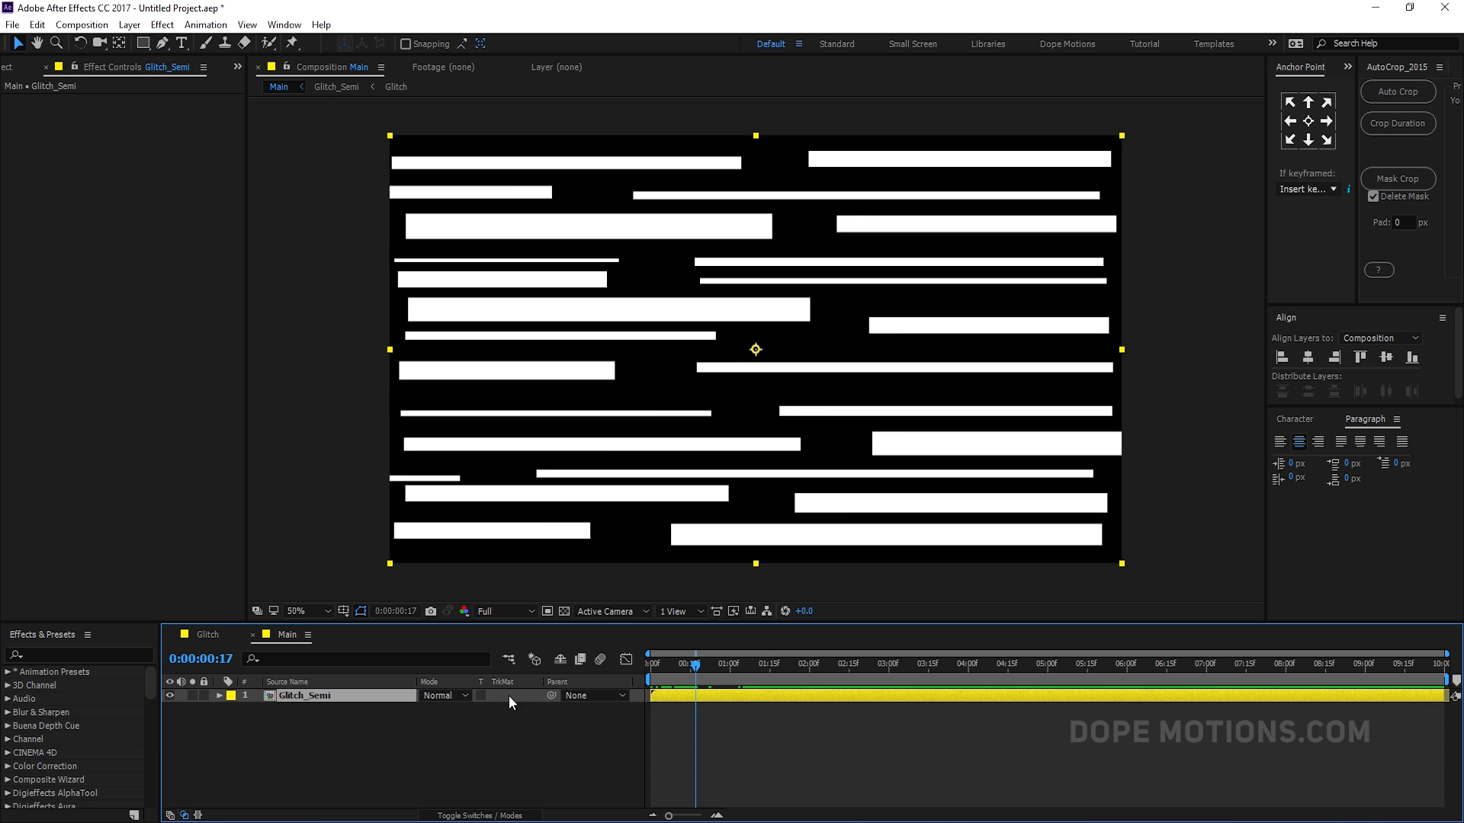
{"action": "key", "text": "ctrl+d"}
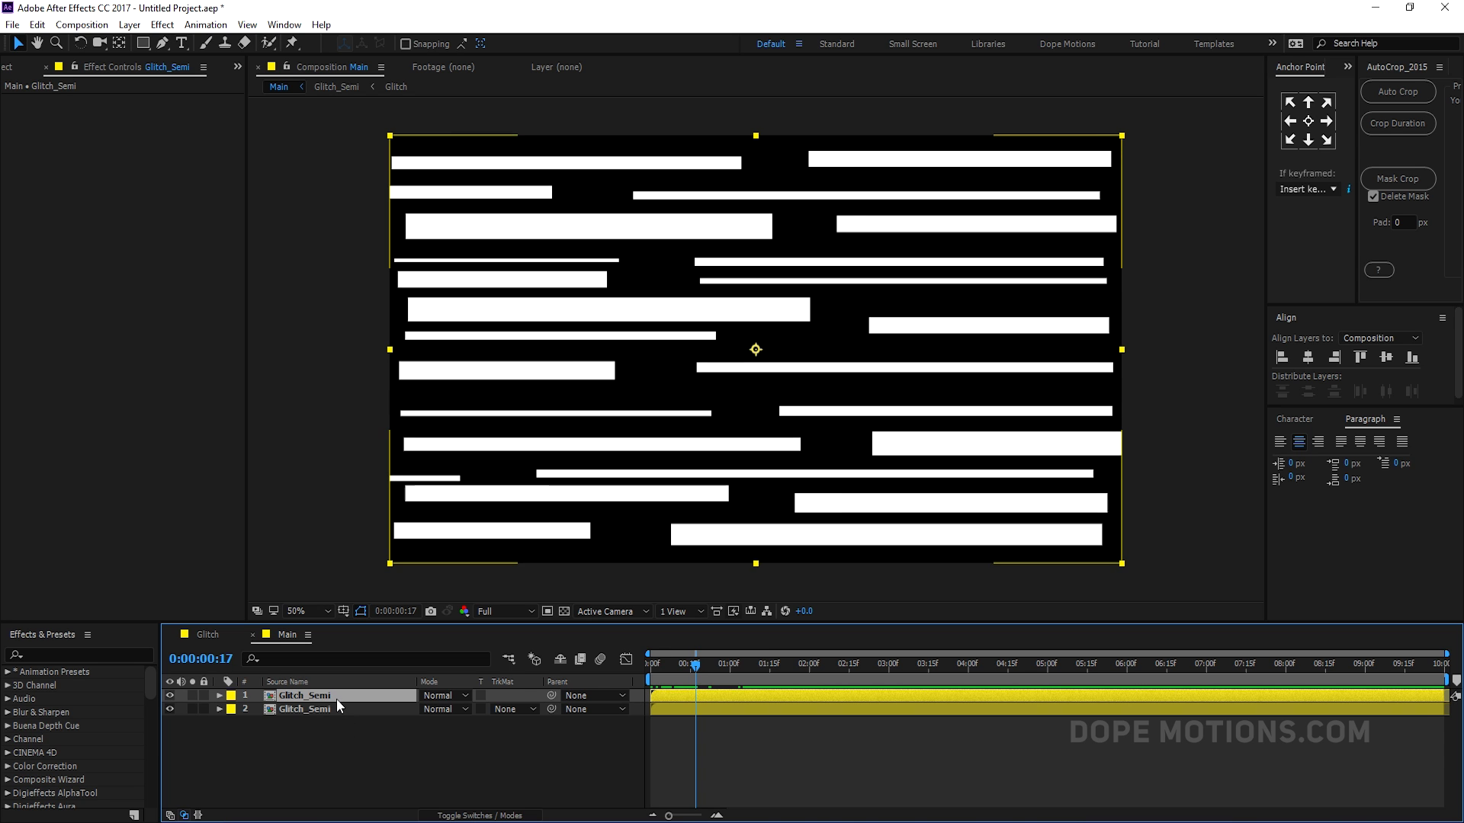
{"action": "key", "text": "r"}
{"action": "left_click_drag", "start_coordinate": [442, 709], "coordinate": [509, 708]}
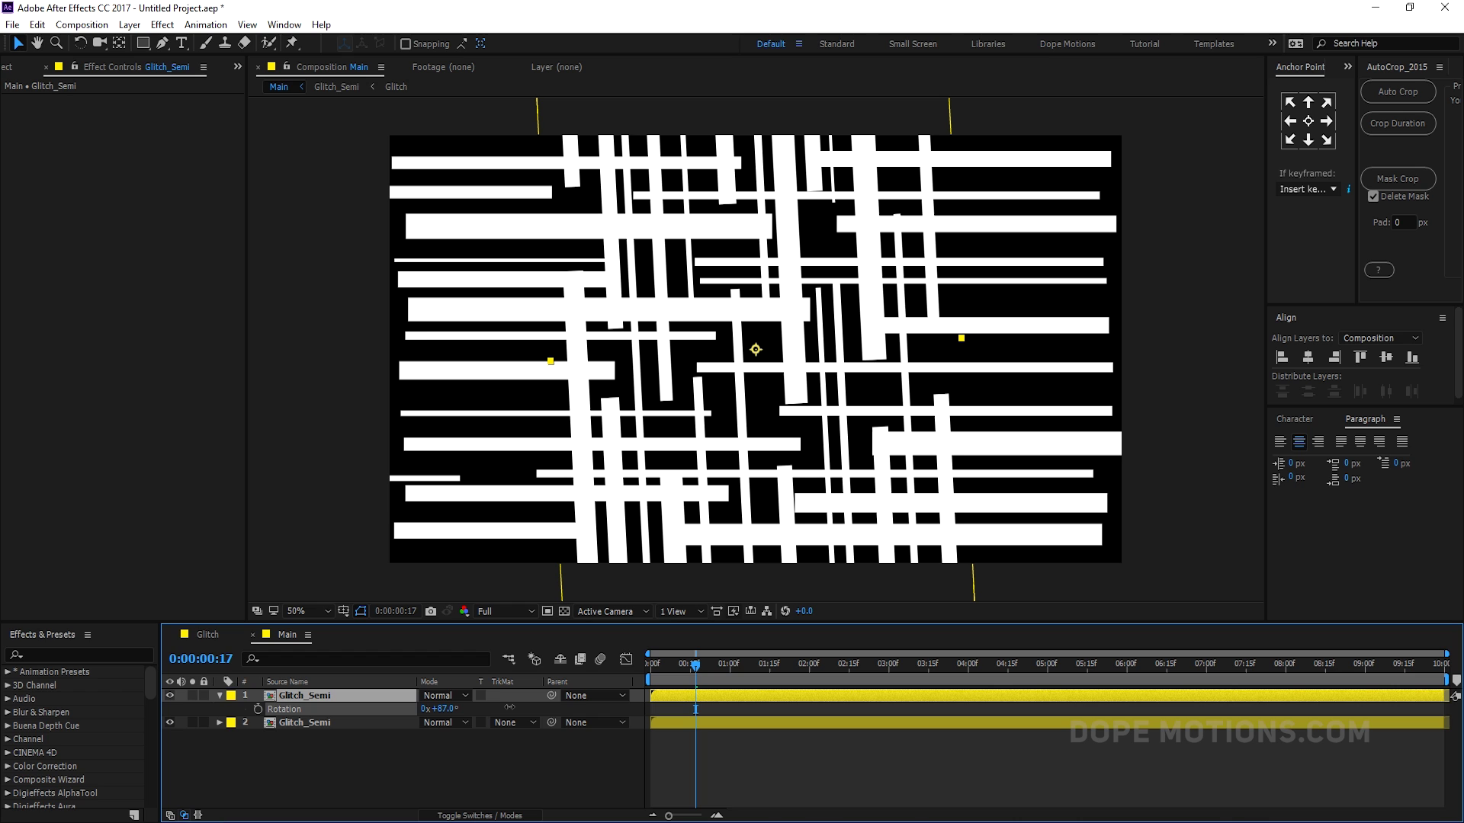
{"action": "left_click", "coordinate": [445, 709]}
{"action": "type", "text": "90"}
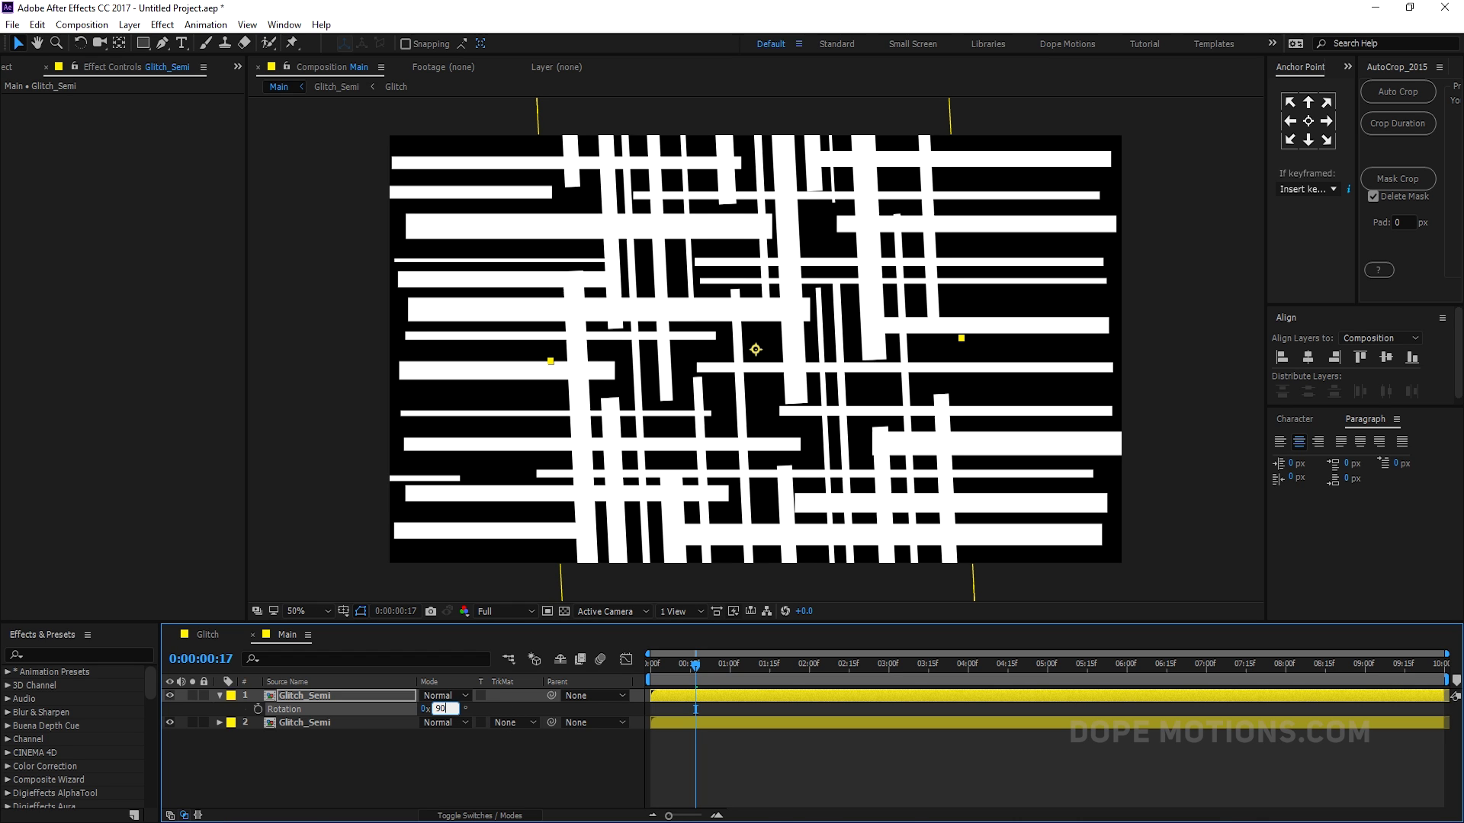
{"action": "key", "text": "Return"}
Step: Move the rotated Glitch_Semi copy over the frame's left half, then duplicate it and place the new copy over the right half
{"action": "left_click_drag", "start_coordinate": [747, 475], "coordinate": [562, 467]}
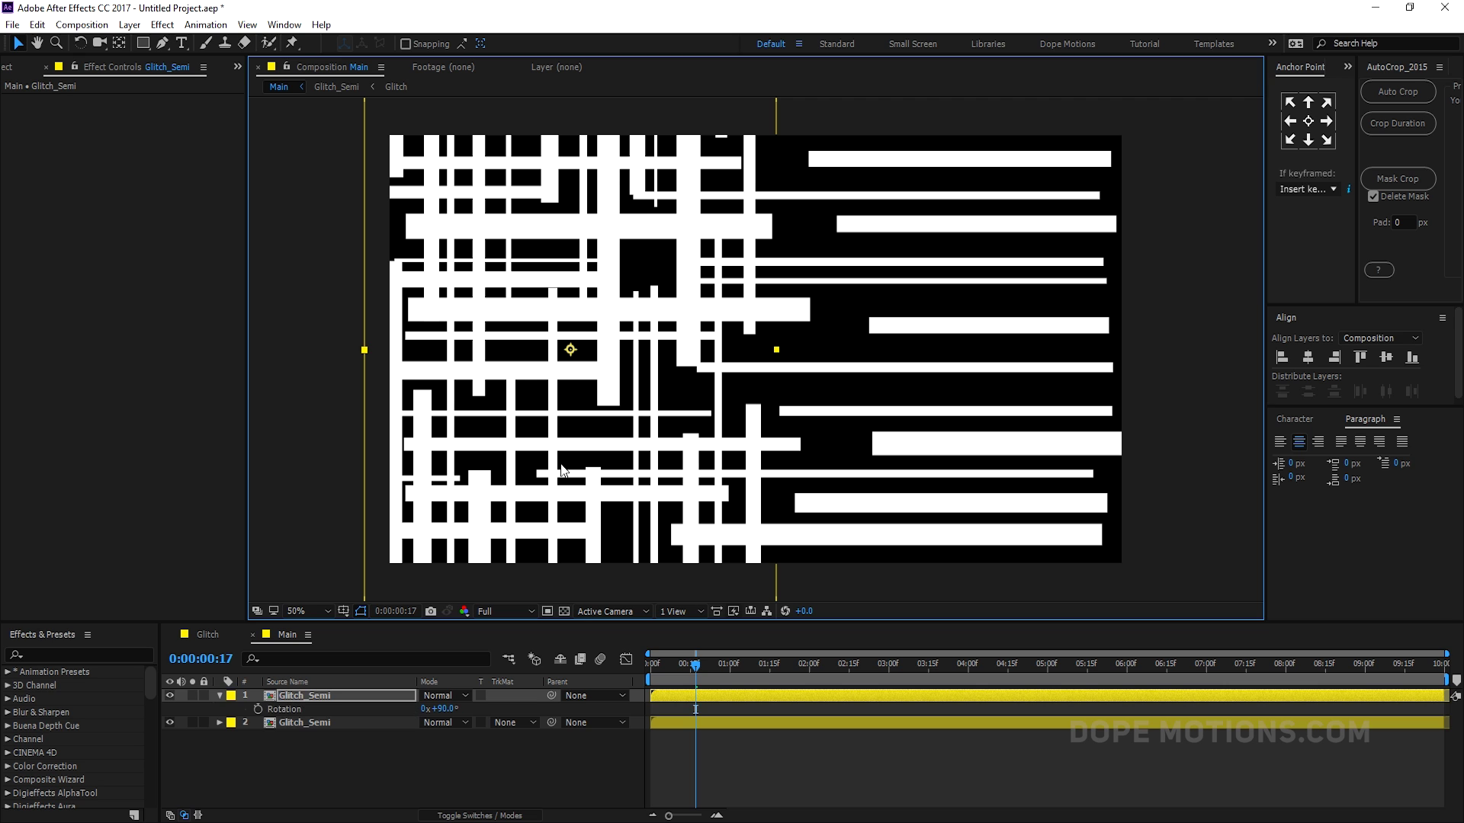
{"action": "key", "text": "ctrl+d"}
{"action": "left_click_drag", "start_coordinate": [514, 396], "coordinate": [929, 404]}
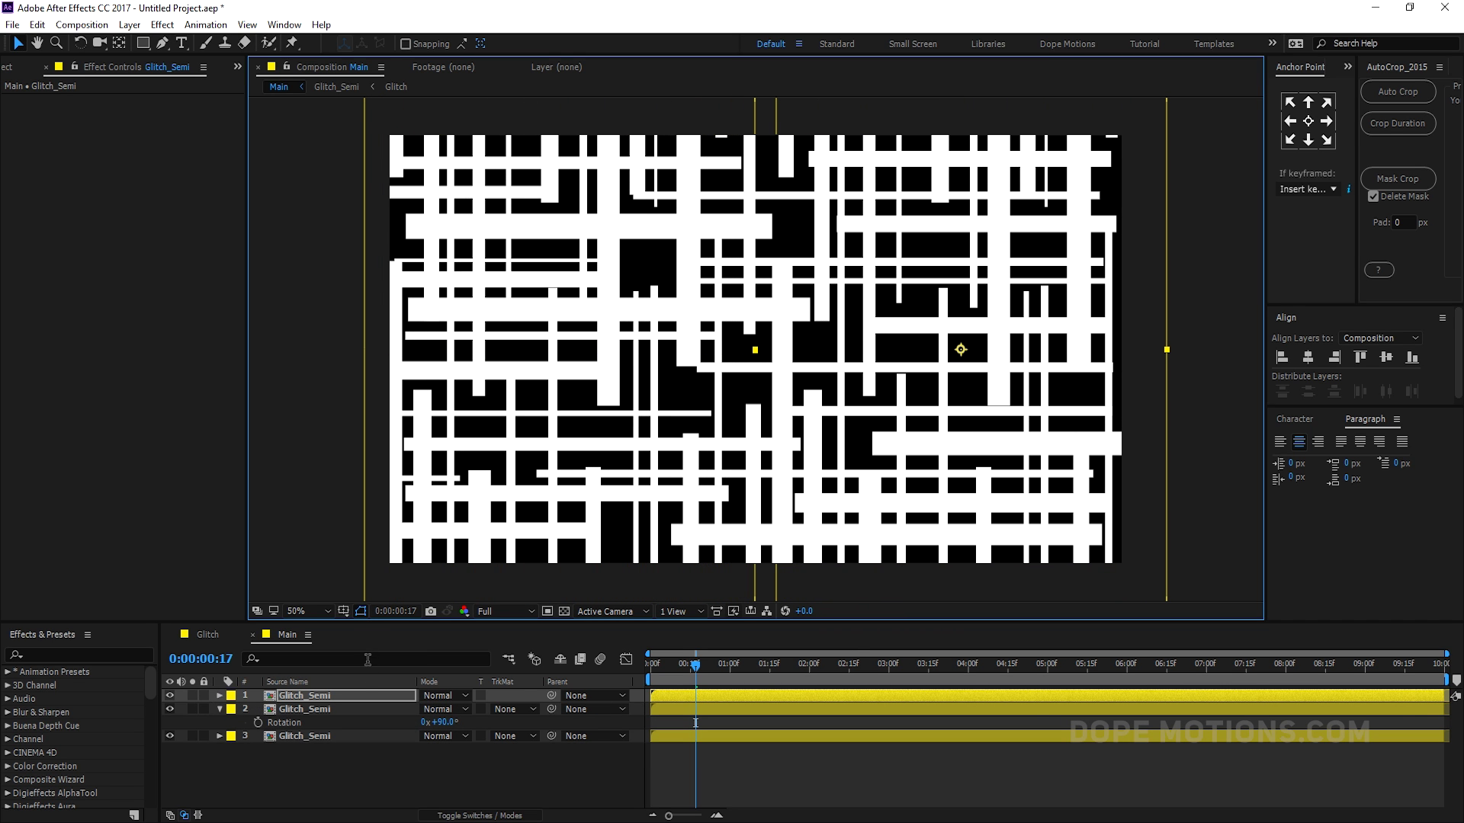
Step: Flip the right-hand Glitch_Semi copy with an unlinked scale of -100, 100%, and check the pattern at 0:00:00:20
{"action": "key", "text": "s"}
{"action": "left_click", "coordinate": [445, 709]}
{"action": "left_click_drag", "start_coordinate": [447, 711], "coordinate": [295, 711]}
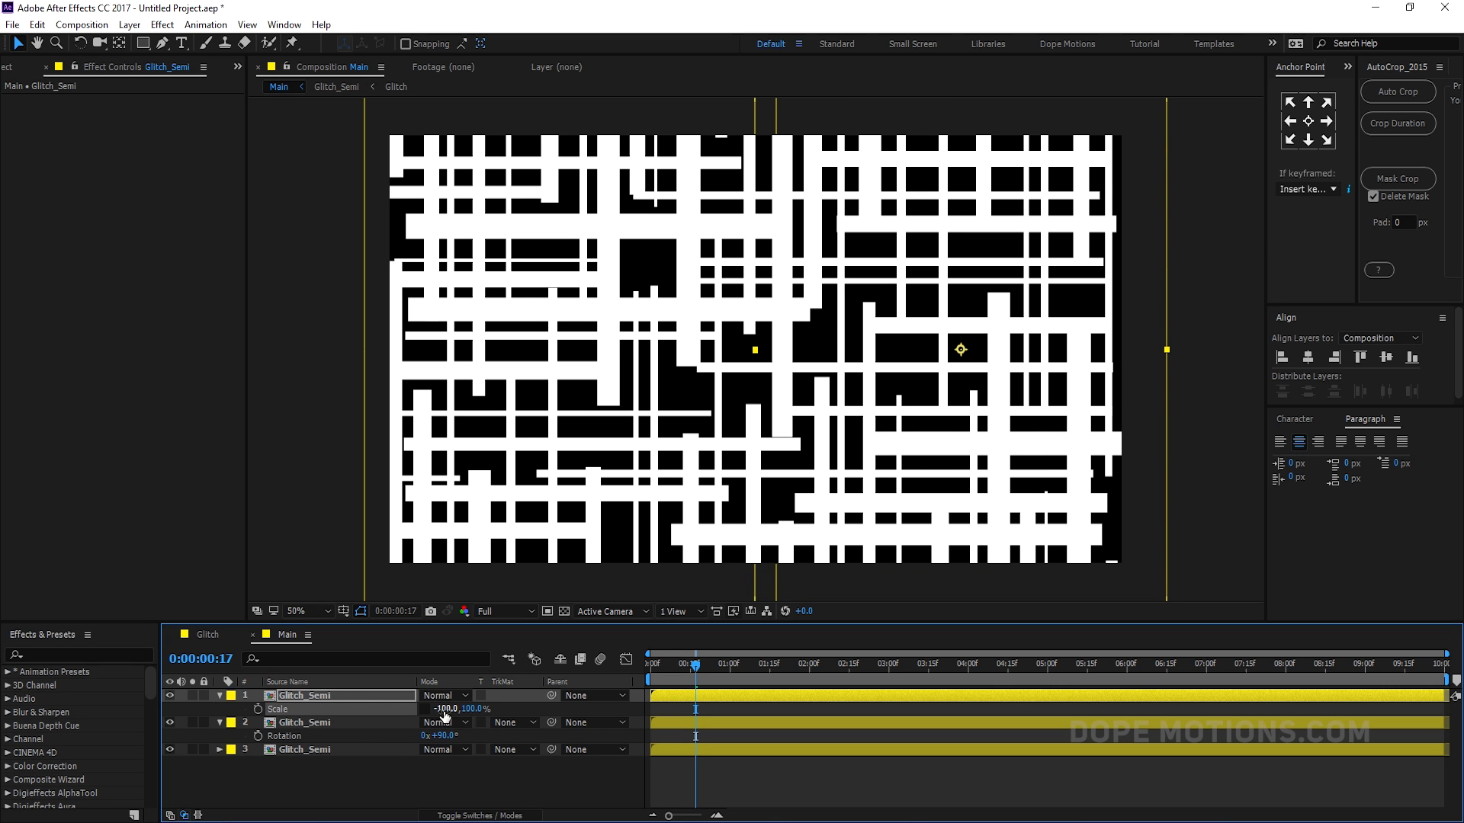
{"action": "left_click", "coordinate": [532, 782]}
{"action": "mouse_move", "coordinate": [680, 665]}
{"action": "left_mouse_down"}
{"action": "mouse_move", "coordinate": [729, 674]}
{"action": "mouse_move", "coordinate": [651, 676]}
{"action": "mouse_move", "coordinate": [719, 673]}
{"action": "mouse_move", "coordinate": [671, 683]}
{"action": "mouse_move", "coordinate": [703, 680]}
{"action": "left_mouse_up"}
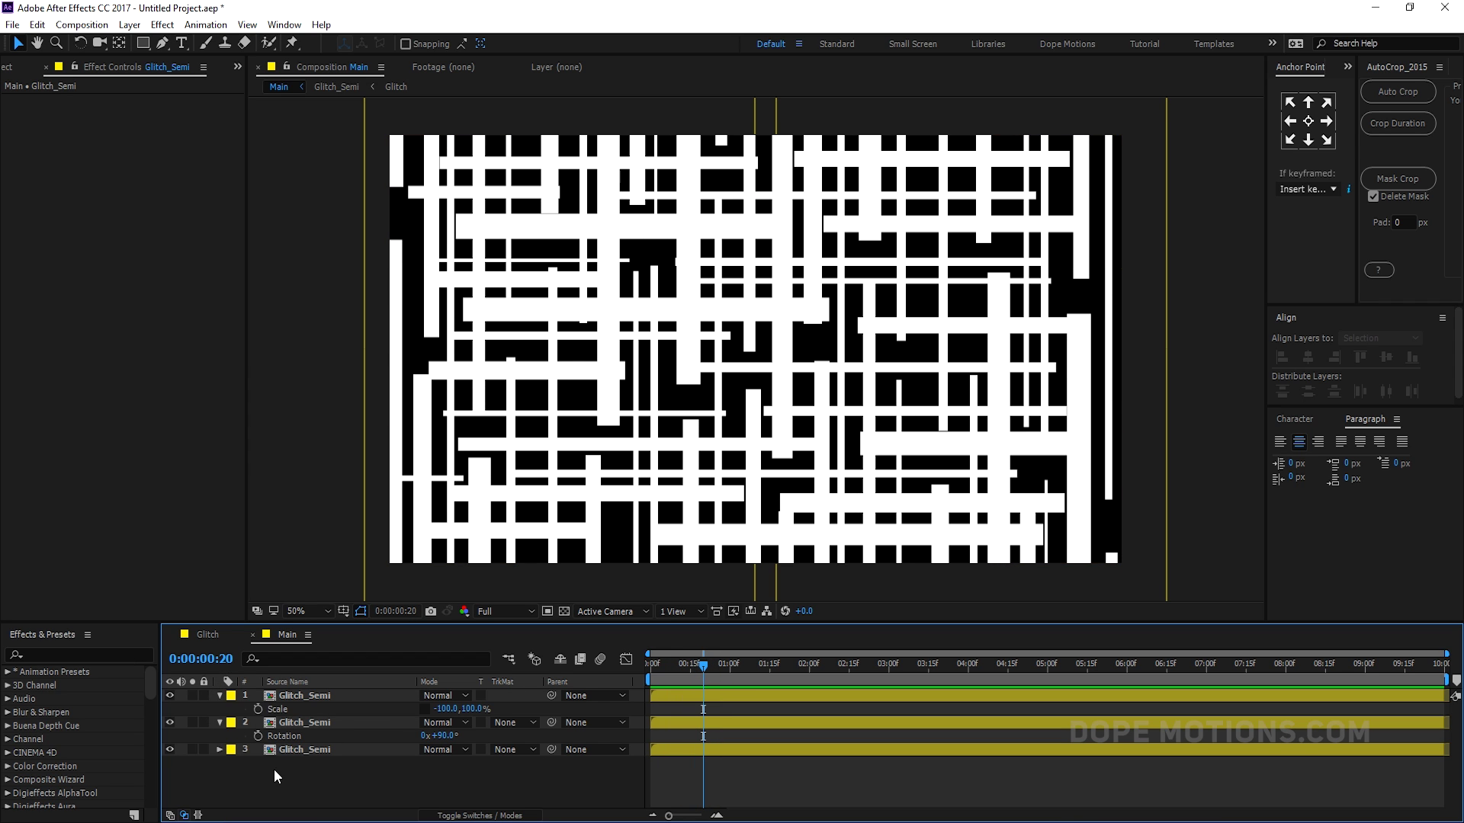
Step: Pre-compose all three Glitch_Semi layers into a new composition named Glitch_Main
{"action": "left_click_drag", "start_coordinate": [273, 770], "coordinate": [304, 695]}
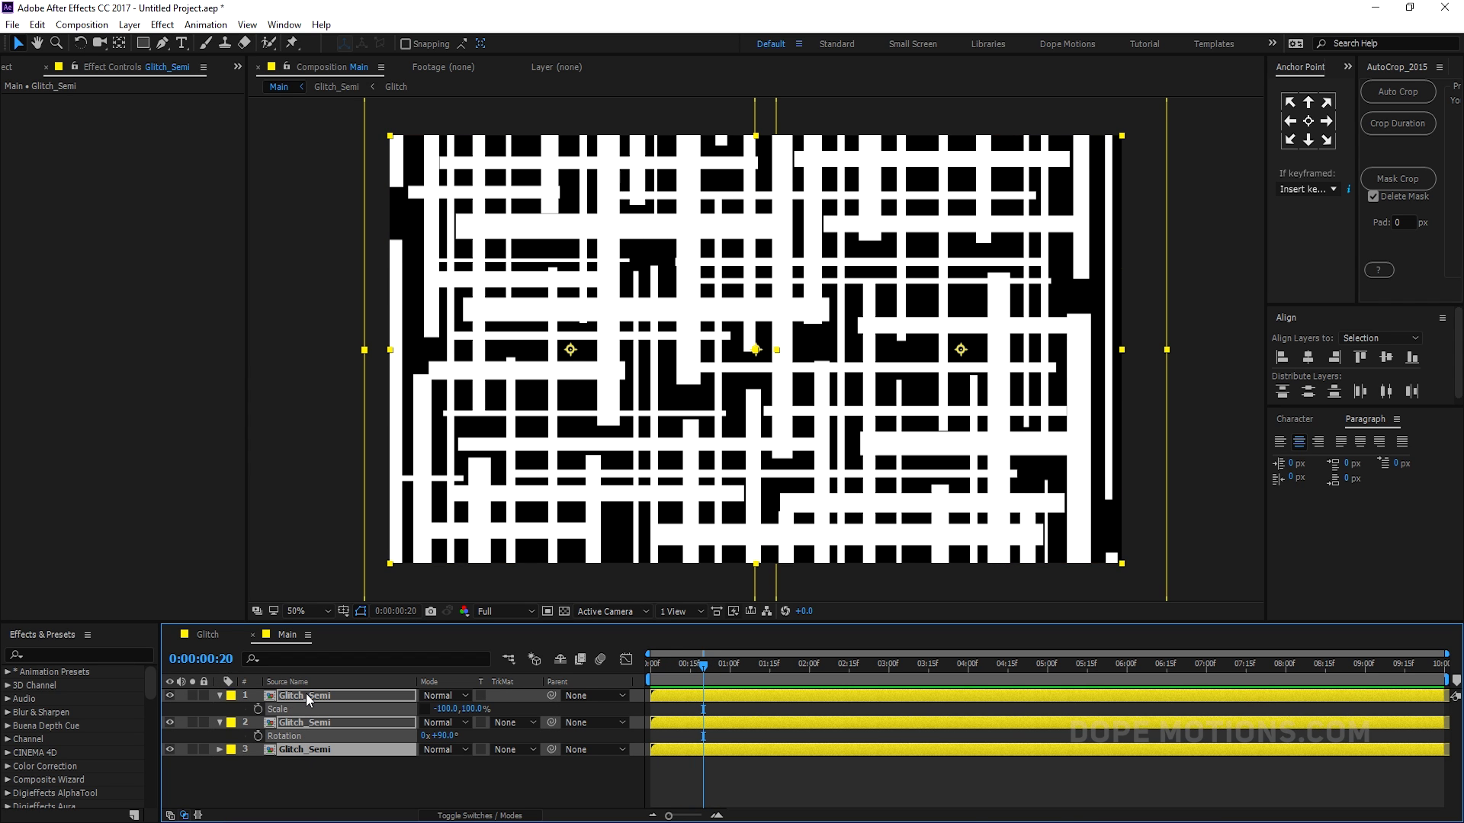
{"action": "left_click", "coordinate": [455, 780]}
{"action": "mouse_move", "coordinate": [706, 680]}
{"action": "left_mouse_down"}
{"action": "mouse_move", "coordinate": [740, 675]}
{"action": "mouse_move", "coordinate": [686, 675]}
{"action": "mouse_move", "coordinate": [706, 676]}
{"action": "left_mouse_up"}
{"action": "left_click", "coordinate": [294, 750]}
{"action": "left_click", "coordinate": [317, 696], "text": "shift"}
{"action": "right_click", "coordinate": [317, 697]}
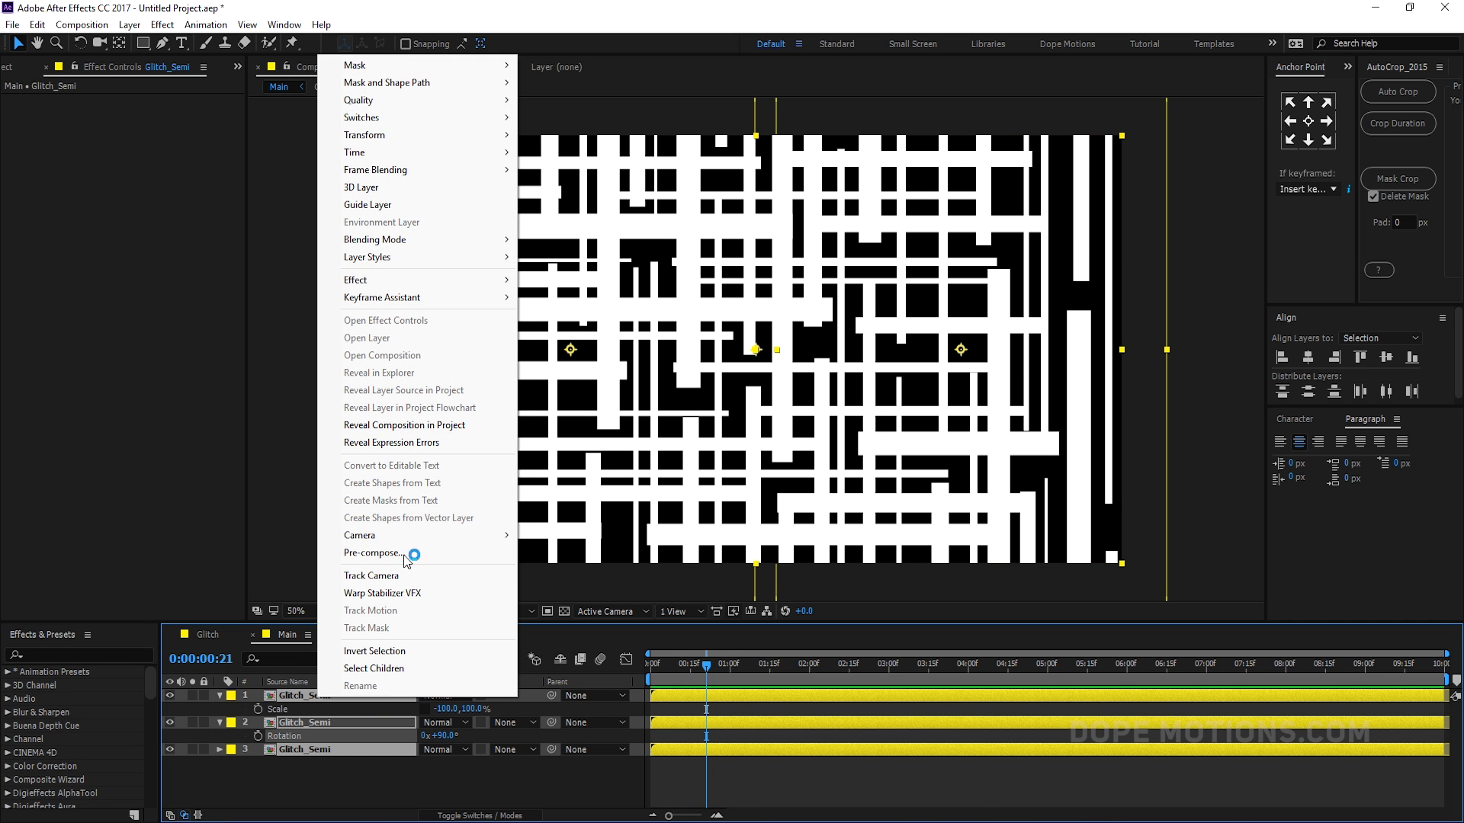
{"action": "left_click", "coordinate": [377, 553]}
{"action": "type", "text": "Glitch"}
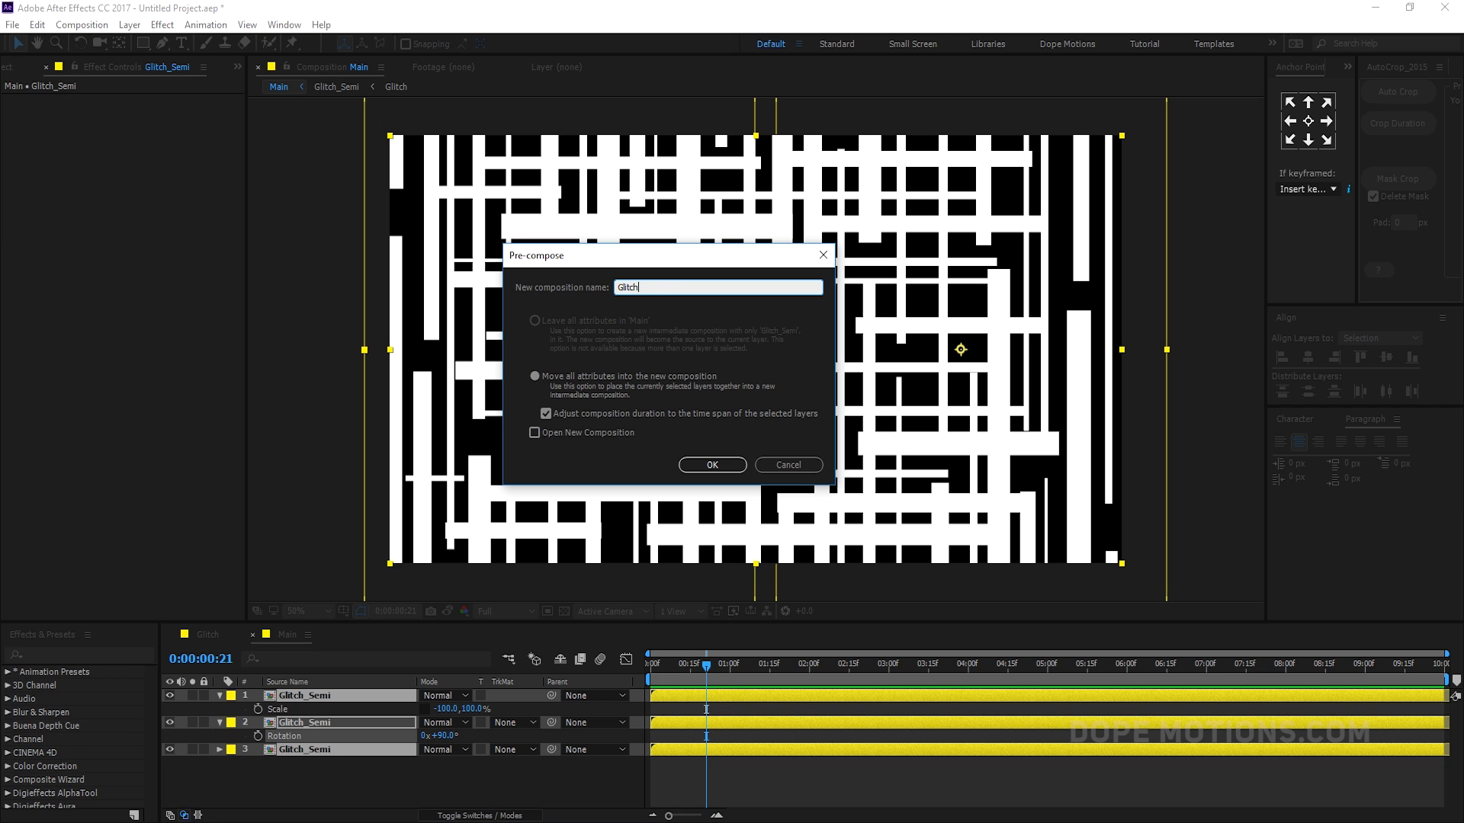
{"action": "type", "text": "_Main"}
{"action": "left_click", "coordinate": [701, 463]}
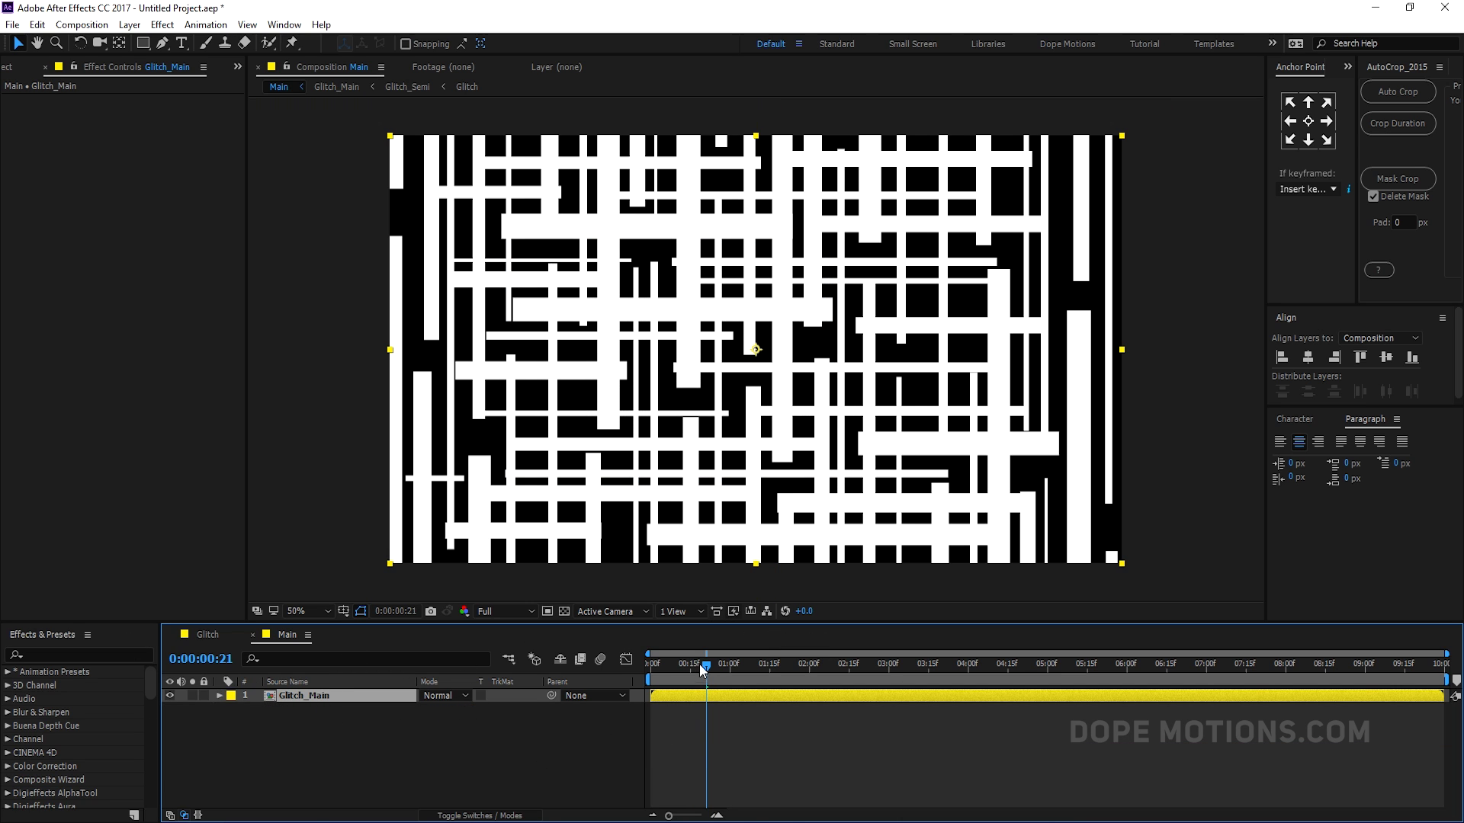
Step: Apply the Fill effect to the Glitch_Main layer with the pinkish-red color FF004E
{"action": "key", "text": "ctrl+space"}
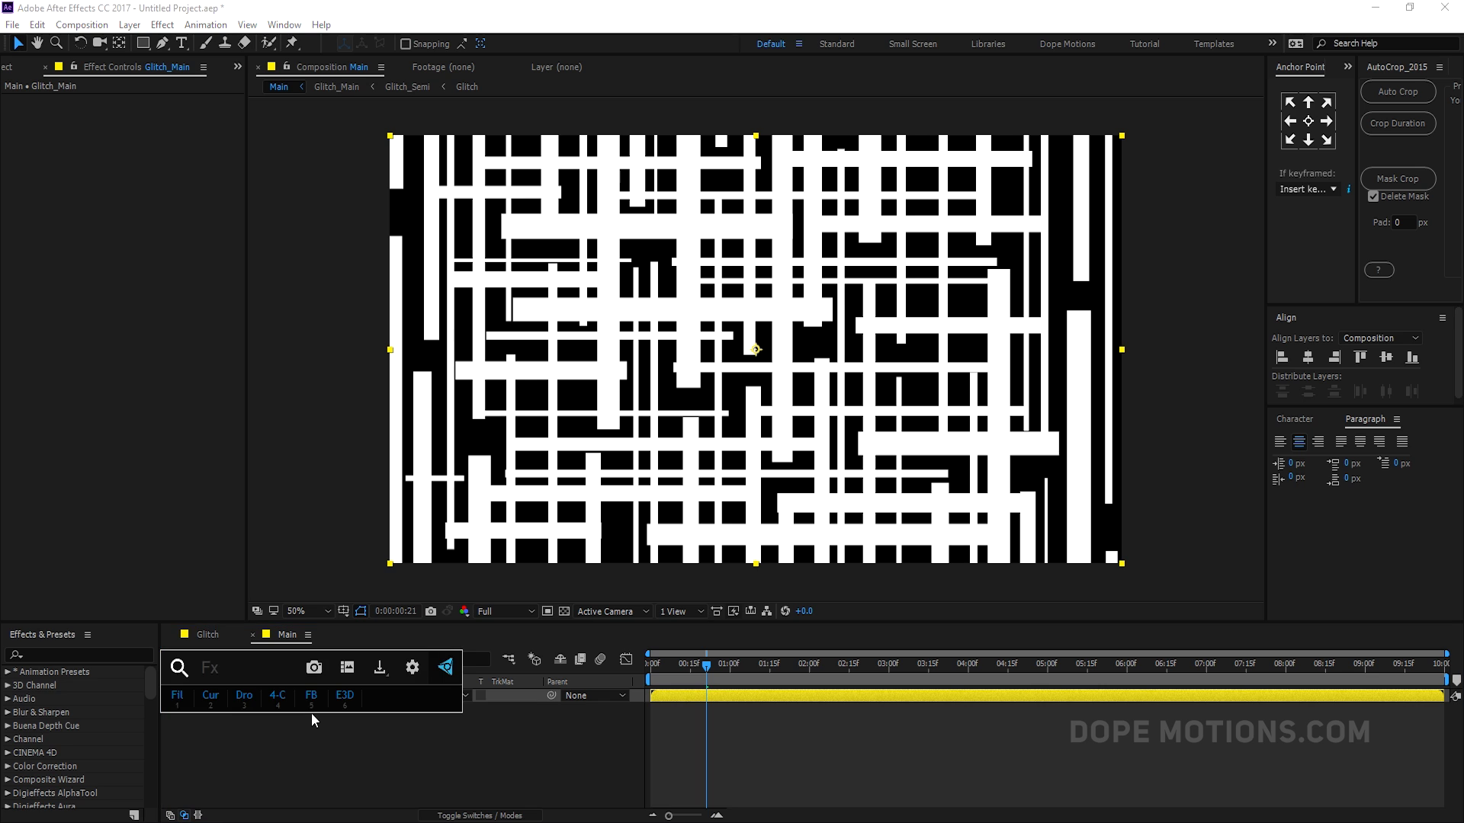
{"action": "type", "text": "fil"}
{"action": "left_click", "coordinate": [269, 699]}
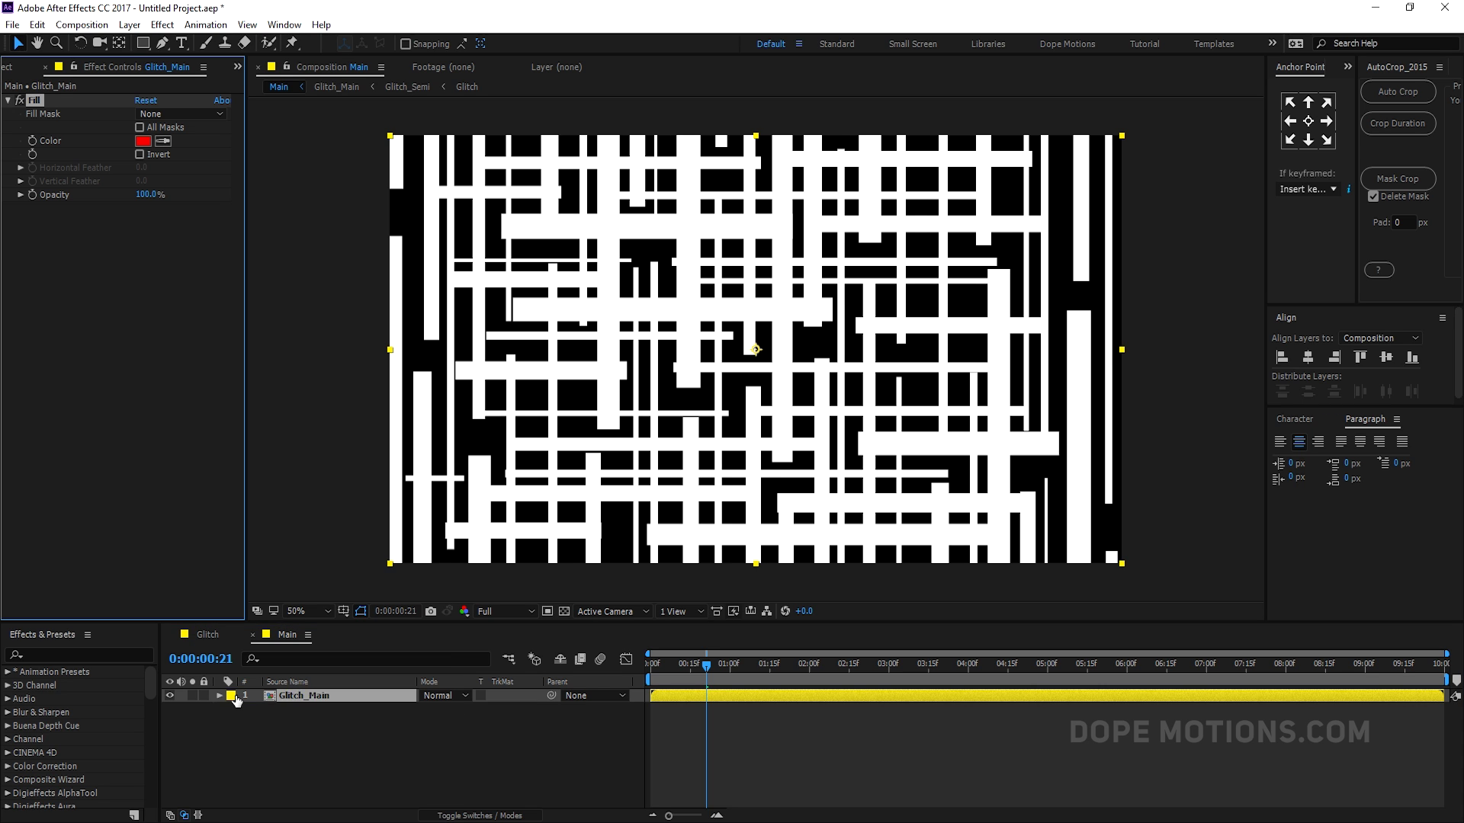
{"action": "left_click", "coordinate": [145, 142]}
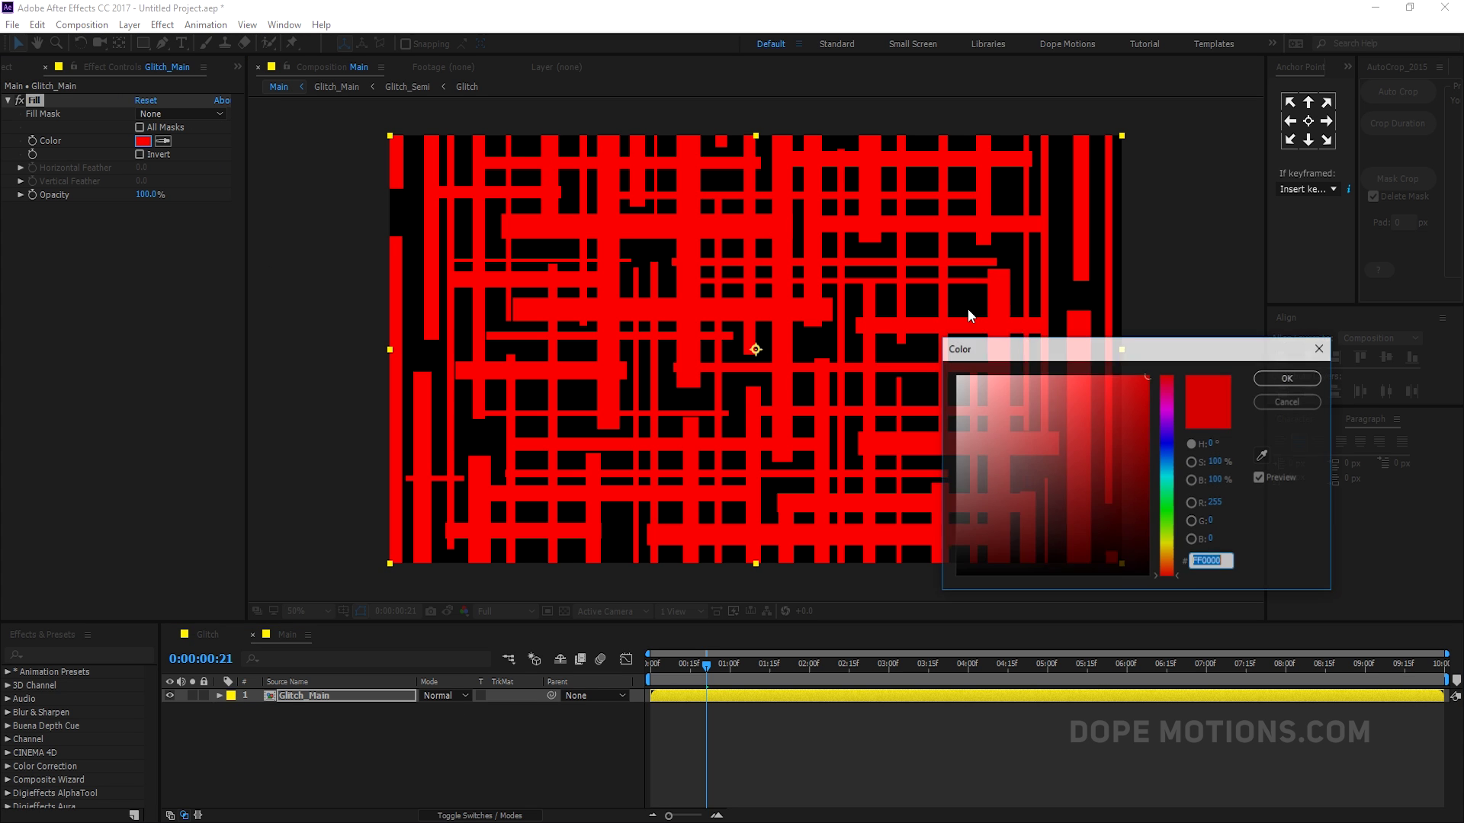
{"action": "left_click", "coordinate": [1169, 386]}
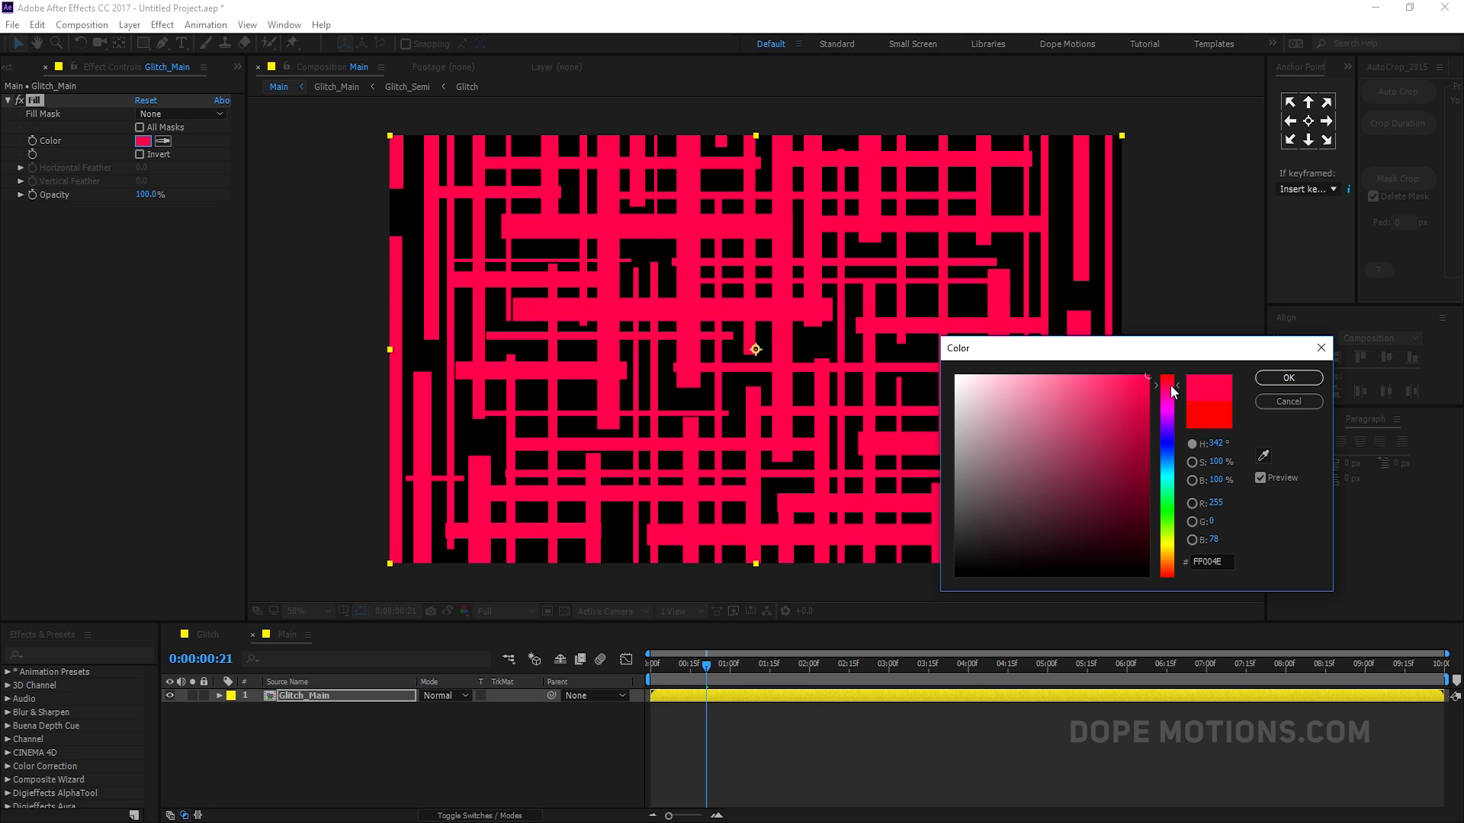
{"action": "left_click", "coordinate": [1278, 381]}
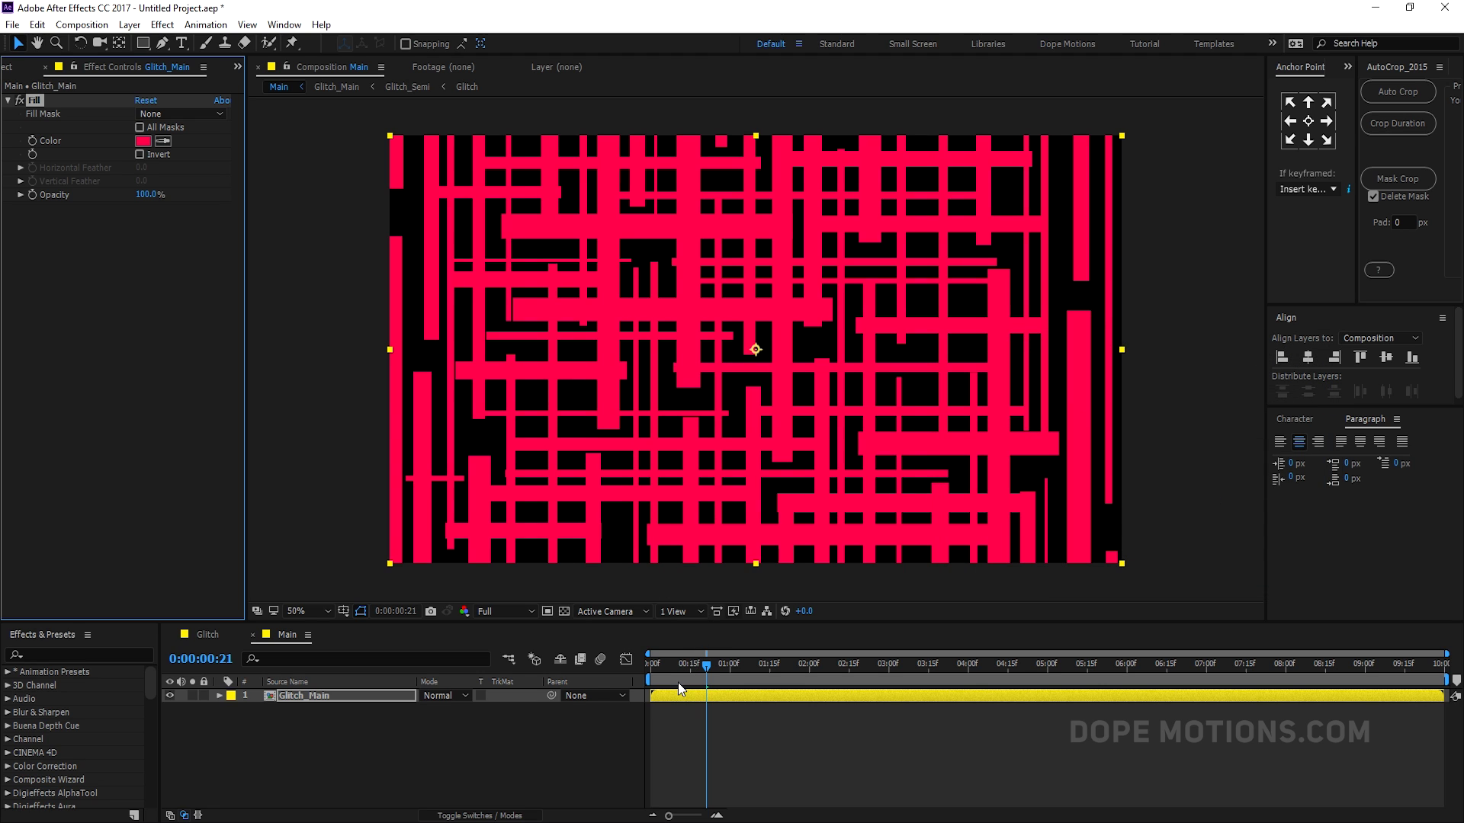
Step: Duplicate the Glitch_Main layer and set the copy's Fill color to yellow FFE400
{"action": "key", "text": "ctrl+d"}
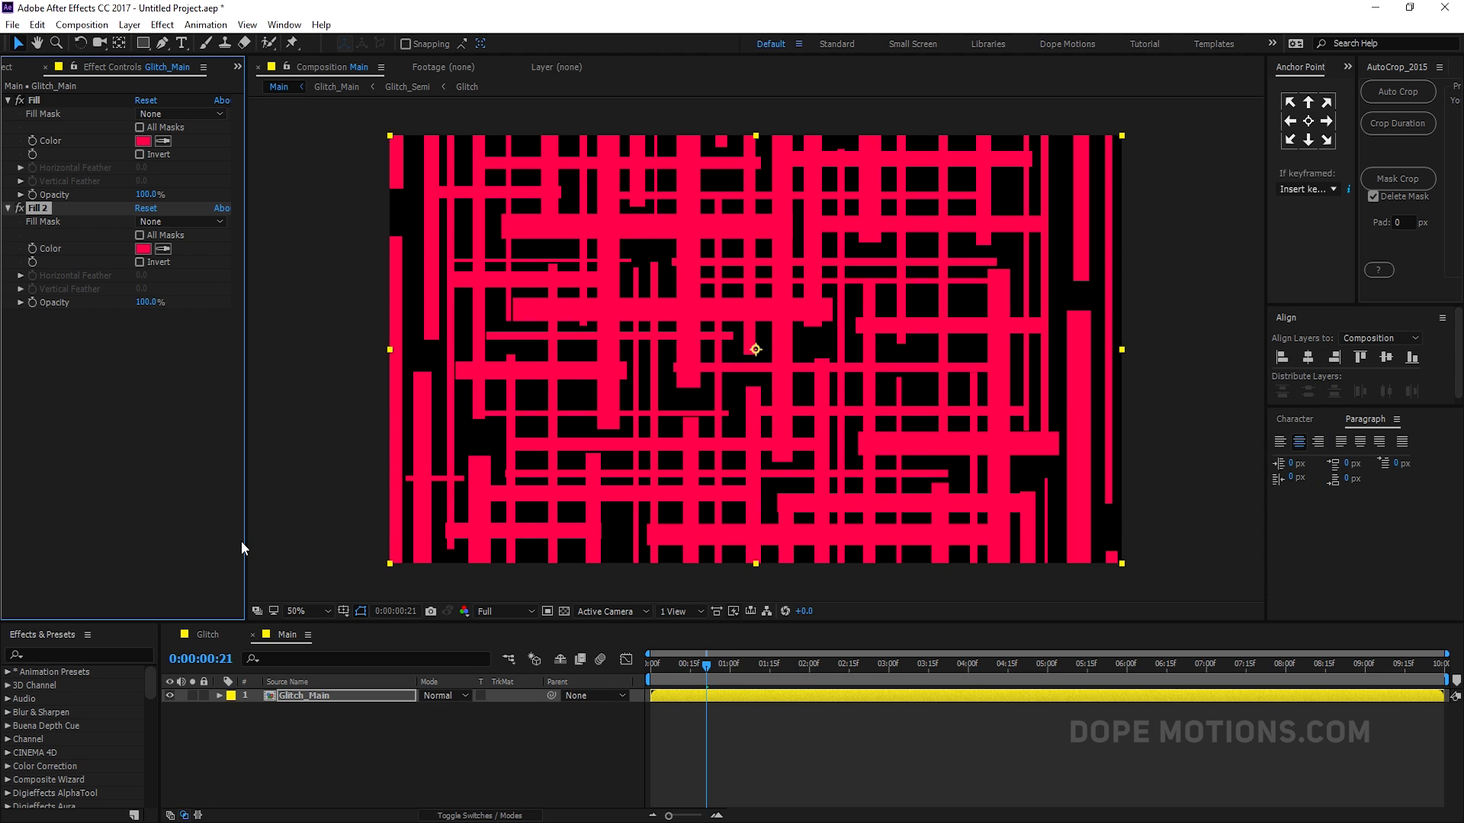
{"action": "key", "text": "ctrl+z"}
{"action": "left_click", "coordinate": [298, 692]}
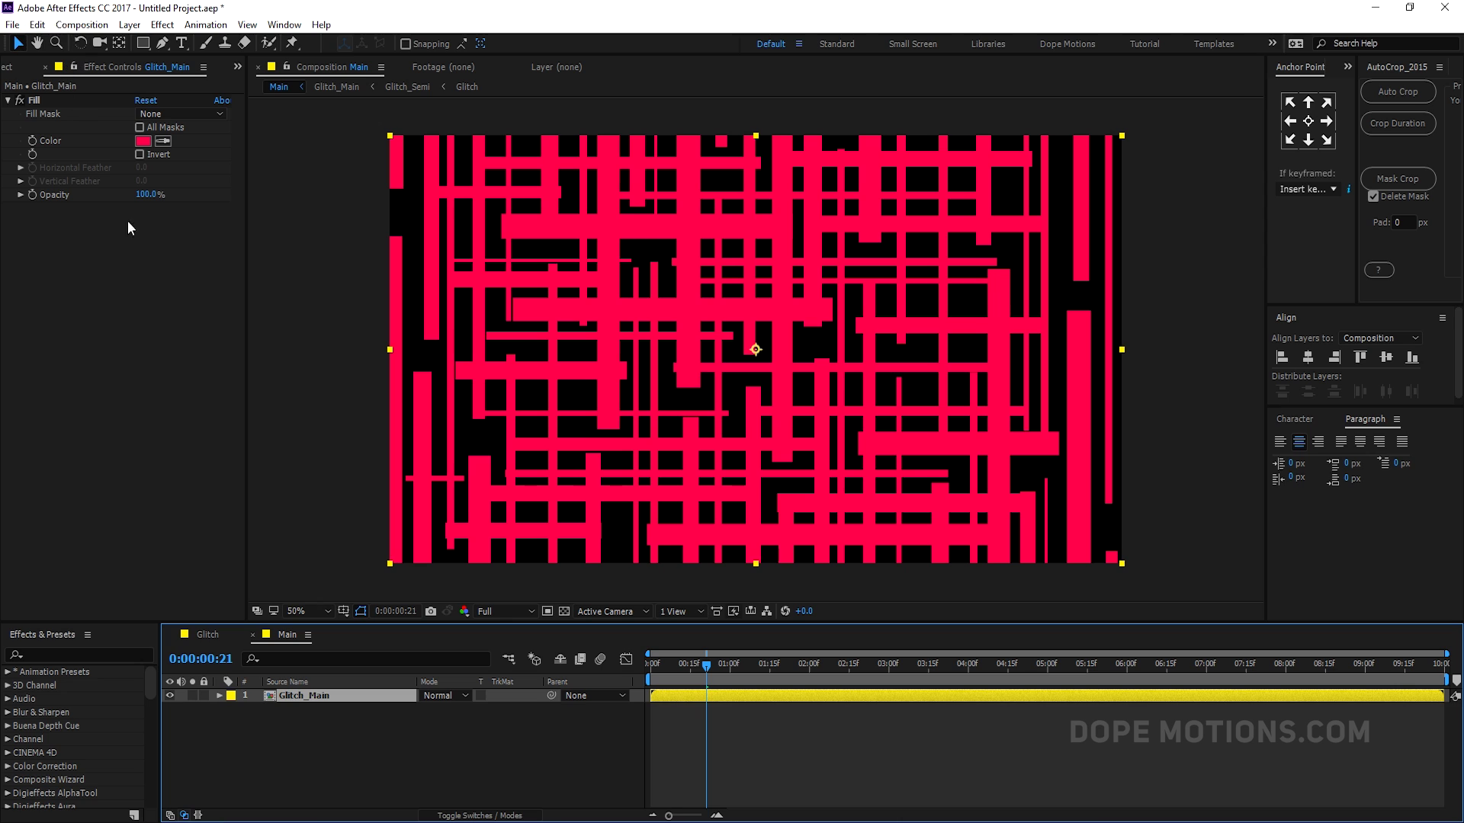
{"action": "key", "text": "ctrl+d"}
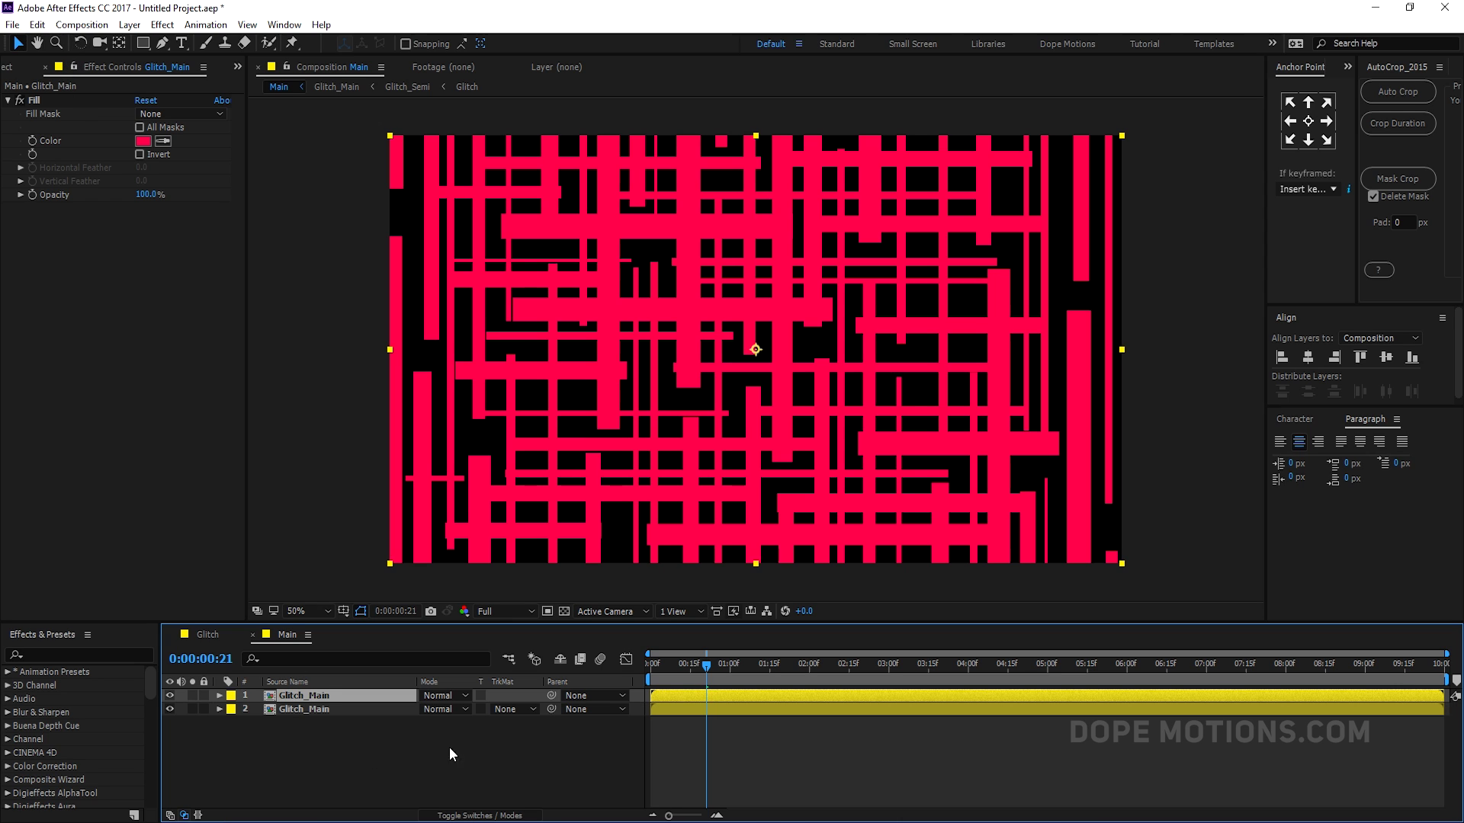
{"action": "left_click", "coordinate": [146, 142]}
{"action": "left_click", "coordinate": [1167, 544]}
{"action": "left_click_drag", "start_coordinate": [1165, 546], "coordinate": [1172, 548]}
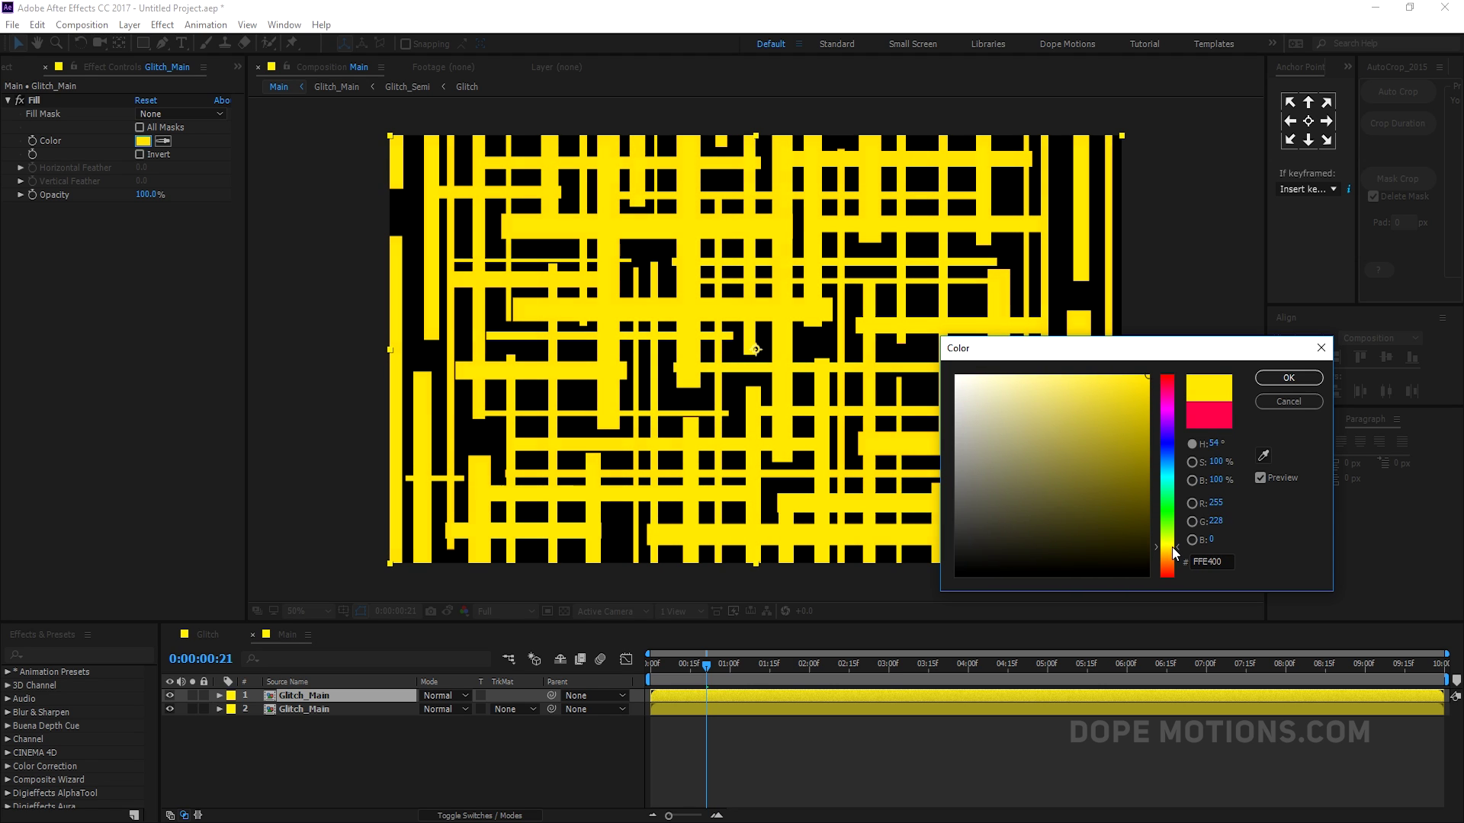
{"action": "left_click", "coordinate": [1288, 378]}
Step: Shift the upper Glitch_Main layer to start about 6 frames in, and check the color overlap at 0:00:00:14
{"action": "left_click_drag", "start_coordinate": [668, 698], "coordinate": [700, 700]}
{"action": "key", "text": "space"}
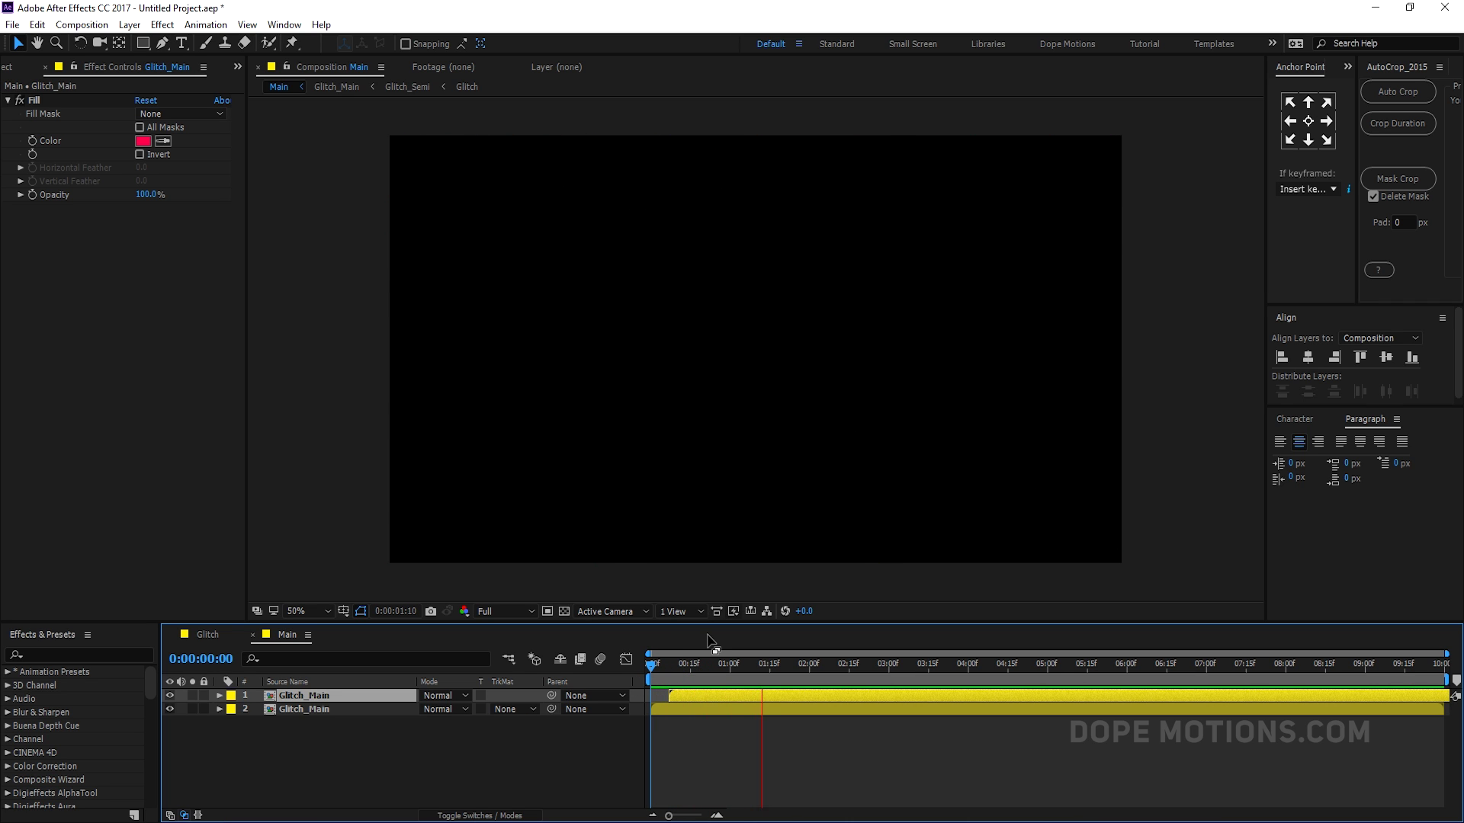
{"action": "left_click", "coordinate": [663, 676]}
{"action": "mouse_move", "coordinate": [665, 679]}
{"action": "left_mouse_down"}
{"action": "mouse_move", "coordinate": [707, 681]}
{"action": "mouse_move", "coordinate": [686, 683]}
{"action": "left_mouse_up"}
{"action": "key", "text": "equal"}
{"action": "key", "text": "equal"}
{"action": "key", "text": "equal"}
{"action": "key", "text": "equal"}
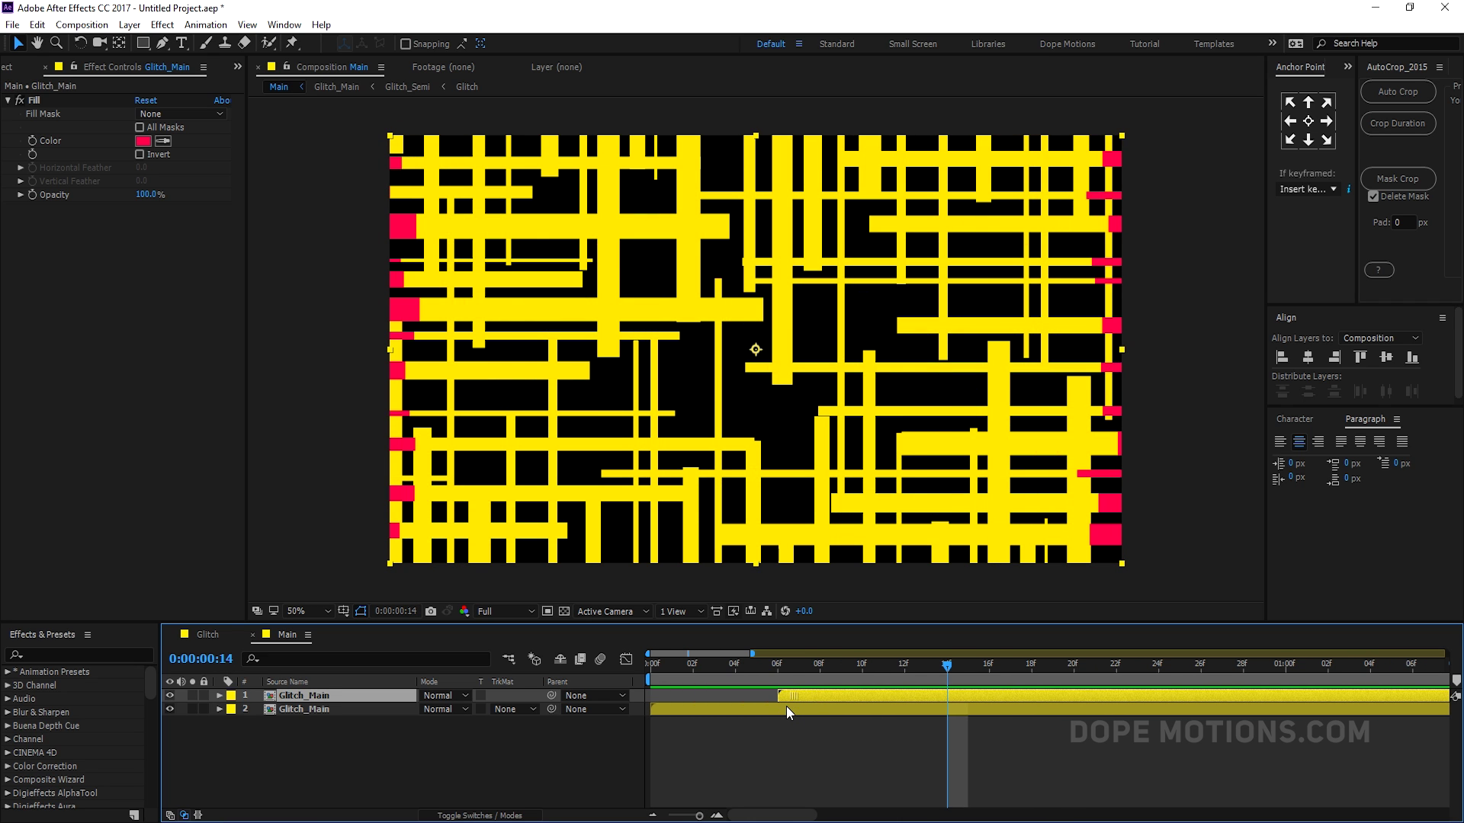
Step: Preview the two colored glitch layers from the start of the composition and inspect the frame at 0:00:00:18
{"action": "key", "text": "minus"}
{"action": "key", "text": "minus"}
{"action": "key", "text": "Home"}
{"action": "key", "text": "space"}
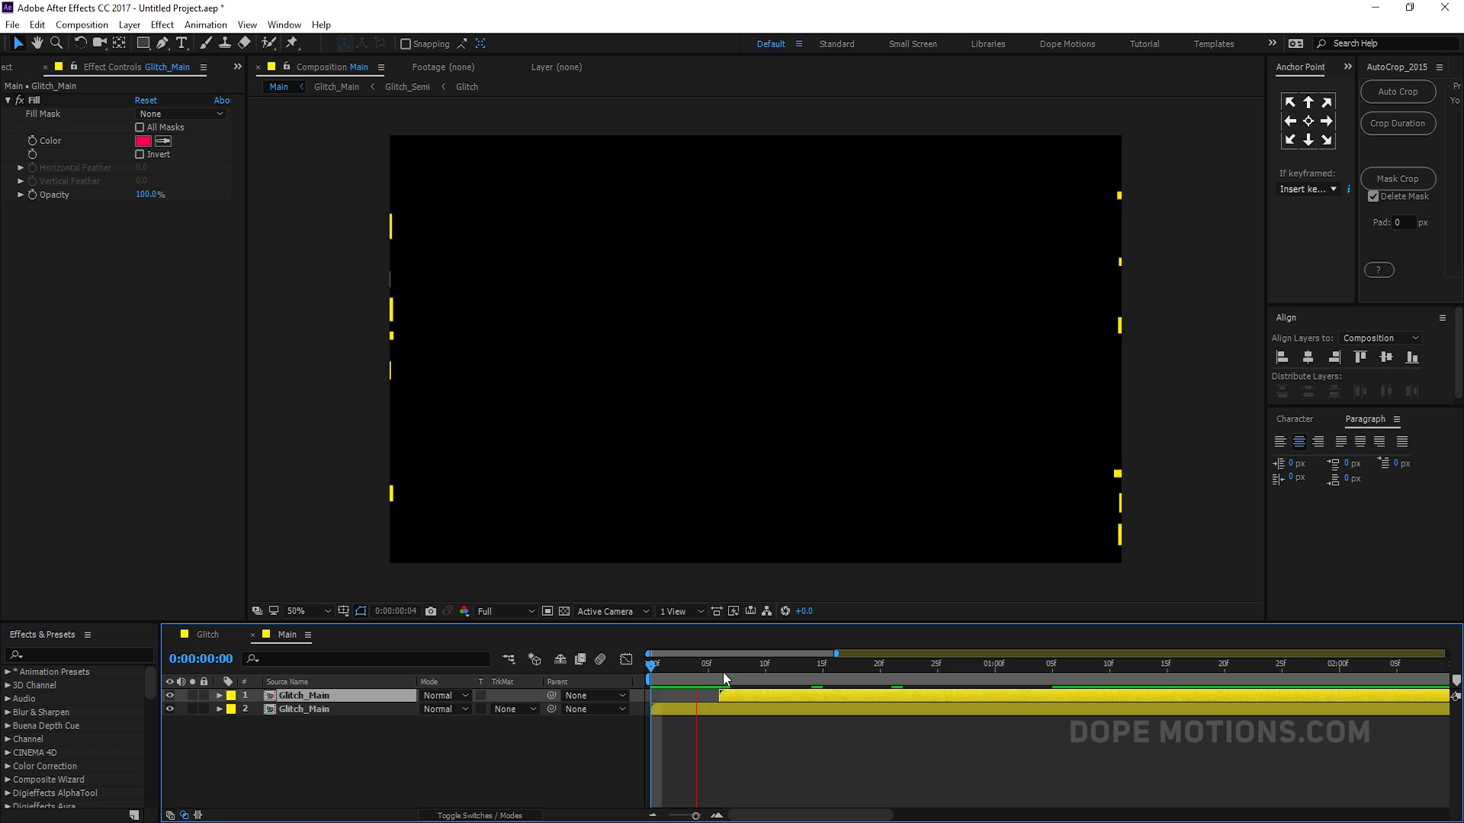
{"action": "left_click_drag", "start_coordinate": [736, 666], "coordinate": [862, 684]}
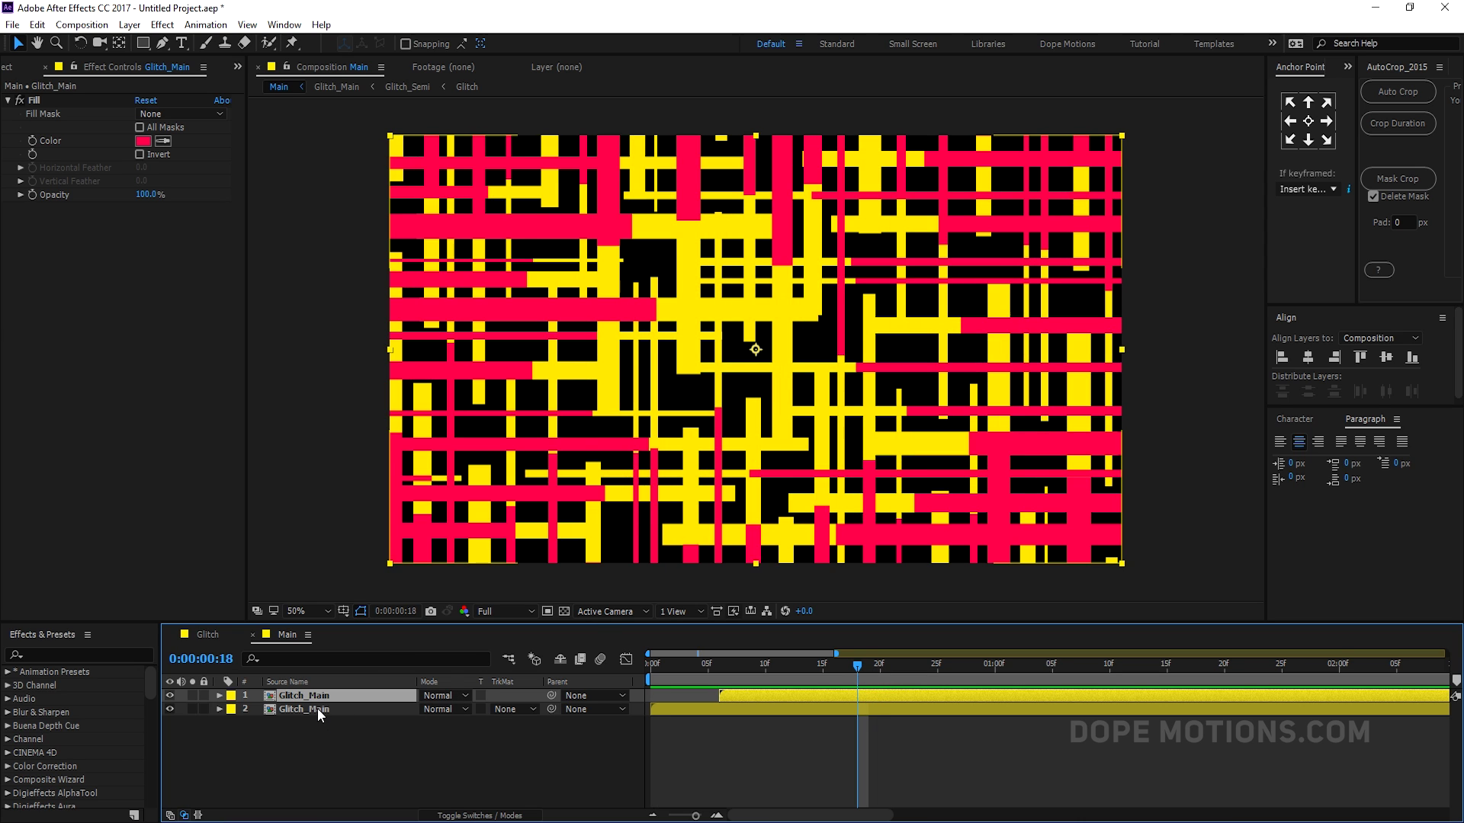
{"action": "key", "text": "space"}
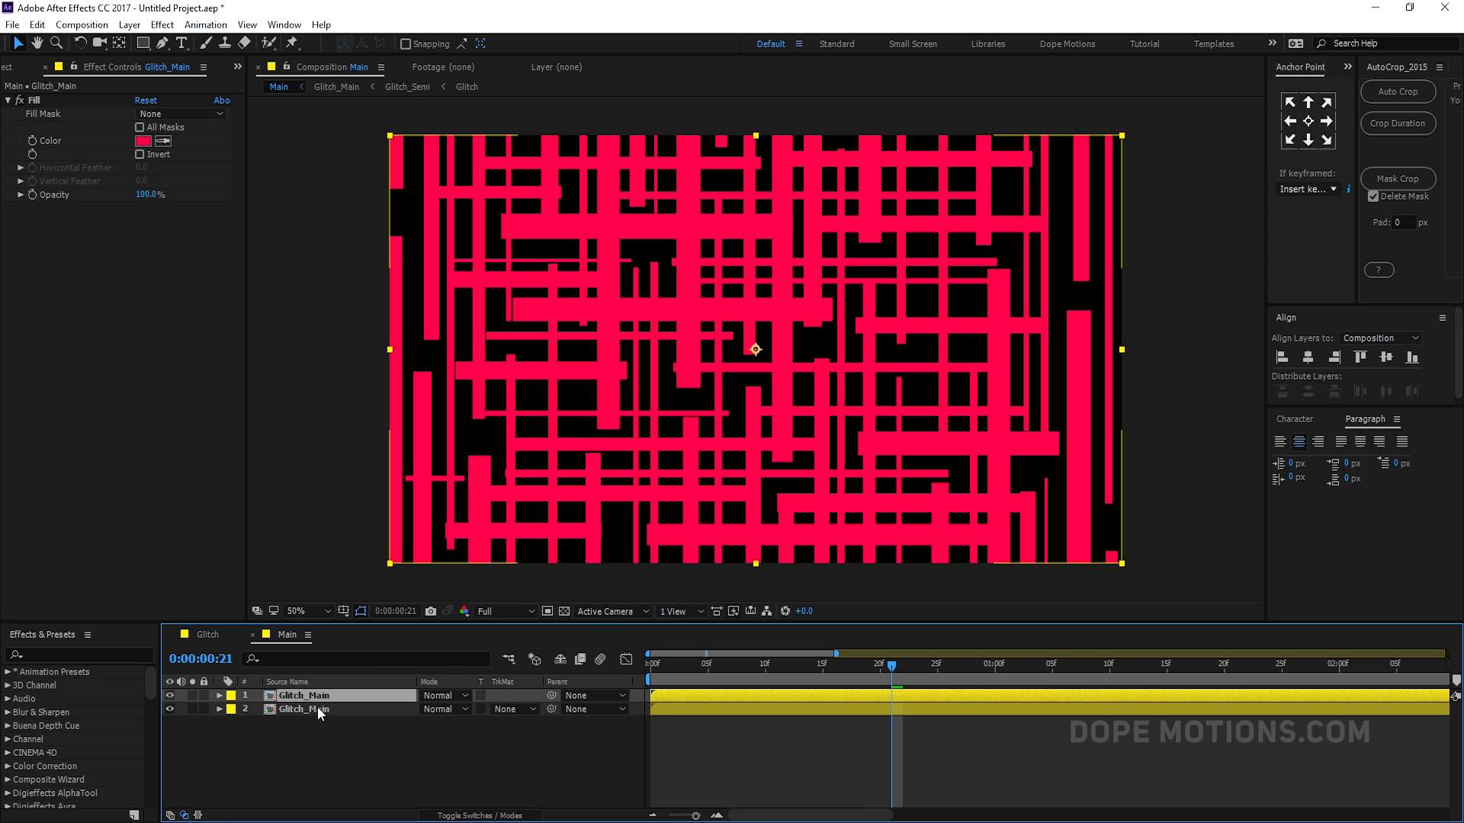
Step: Delete the duplicate Glitch_Main layer and remove the Fill effect from the remaining one
{"action": "key", "text": "Delete"}
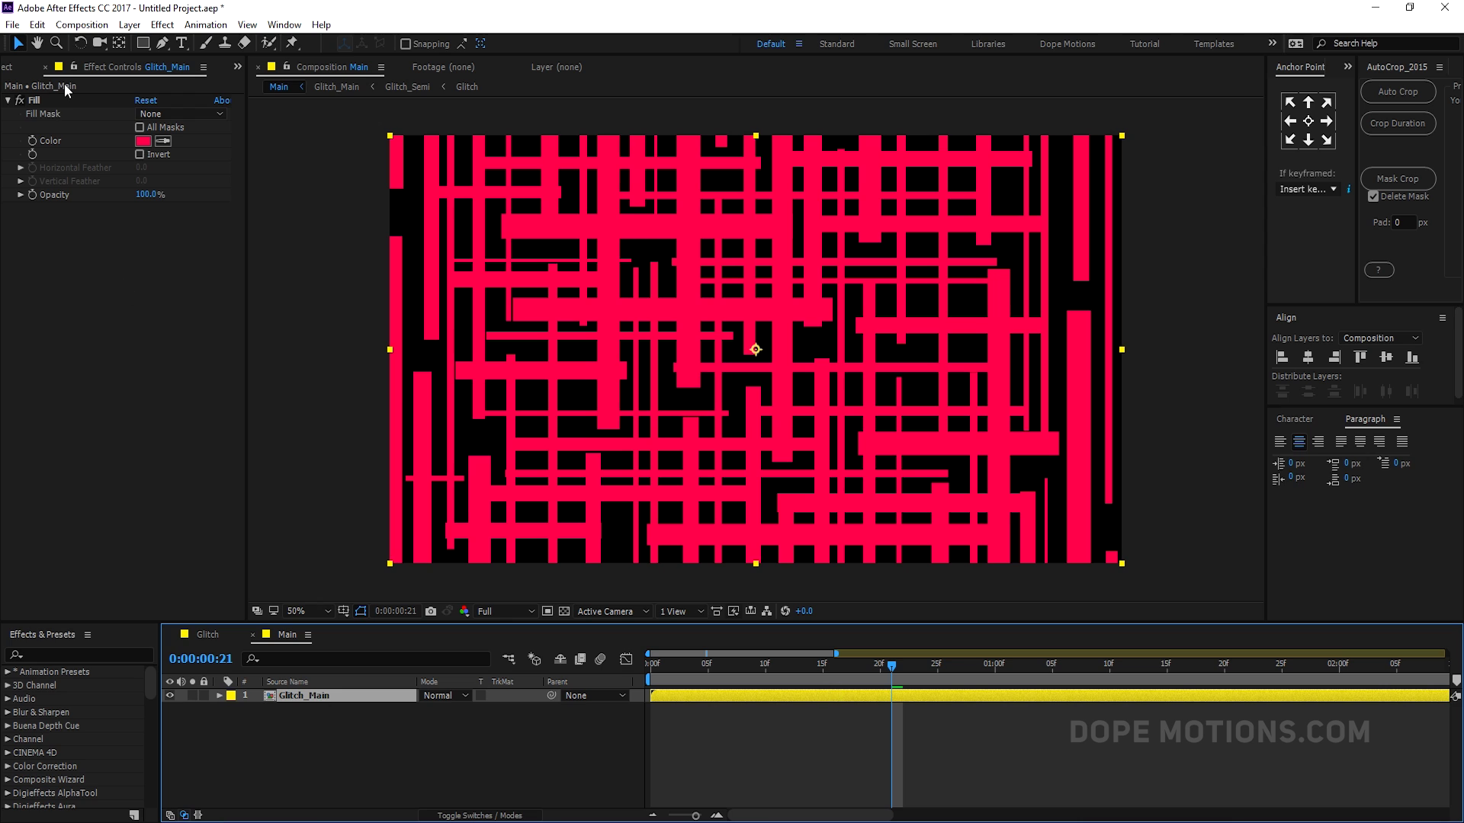
{"action": "left_click", "coordinate": [35, 99]}
{"action": "key", "text": "Delete"}
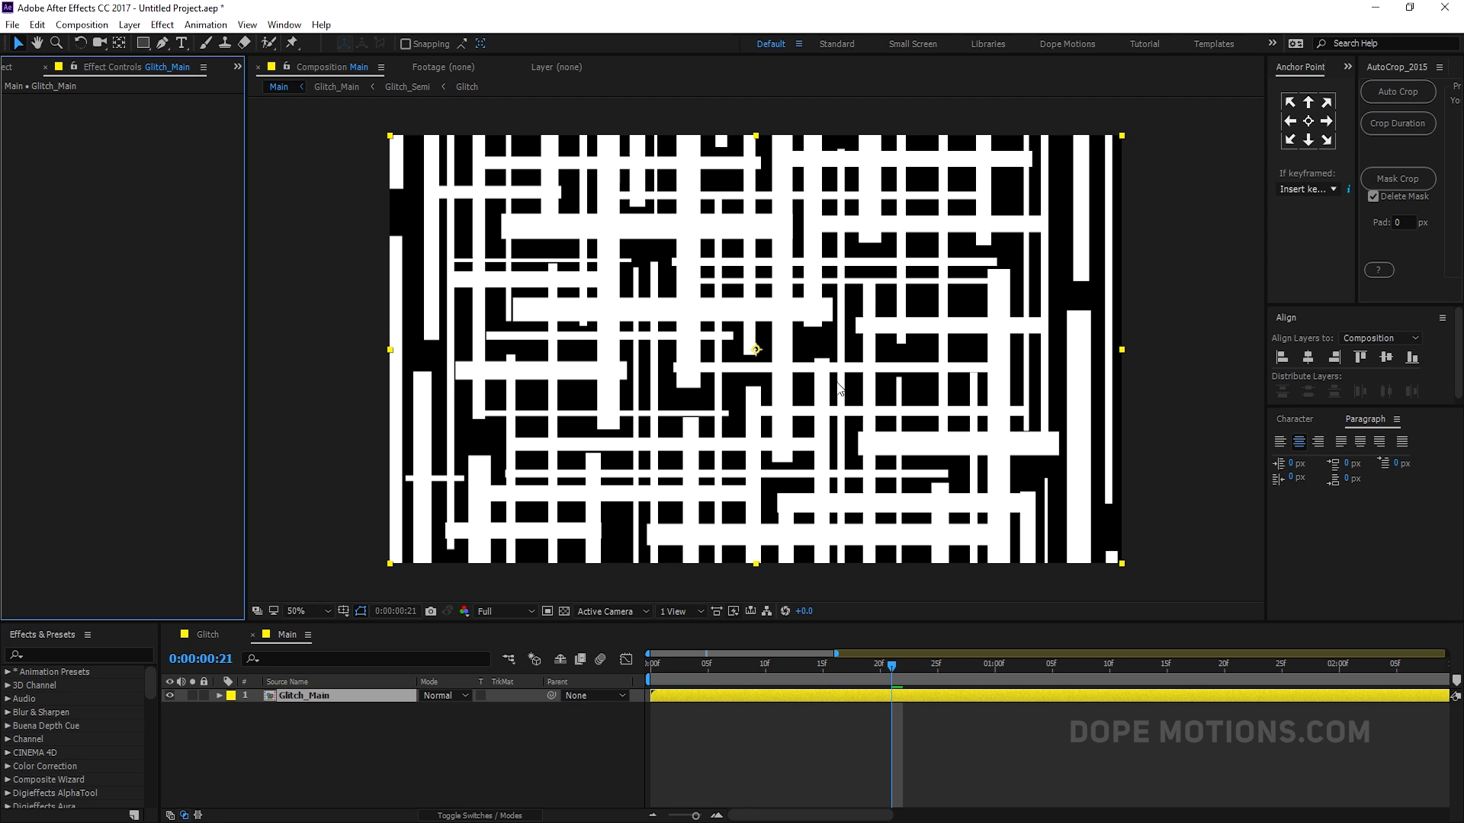
Step: Open Glitch_Main and its nested Glitch_Semi composition, and examine the horizontal lines around 0:00:00:20
{"action": "double_click", "coordinate": [313, 699]}
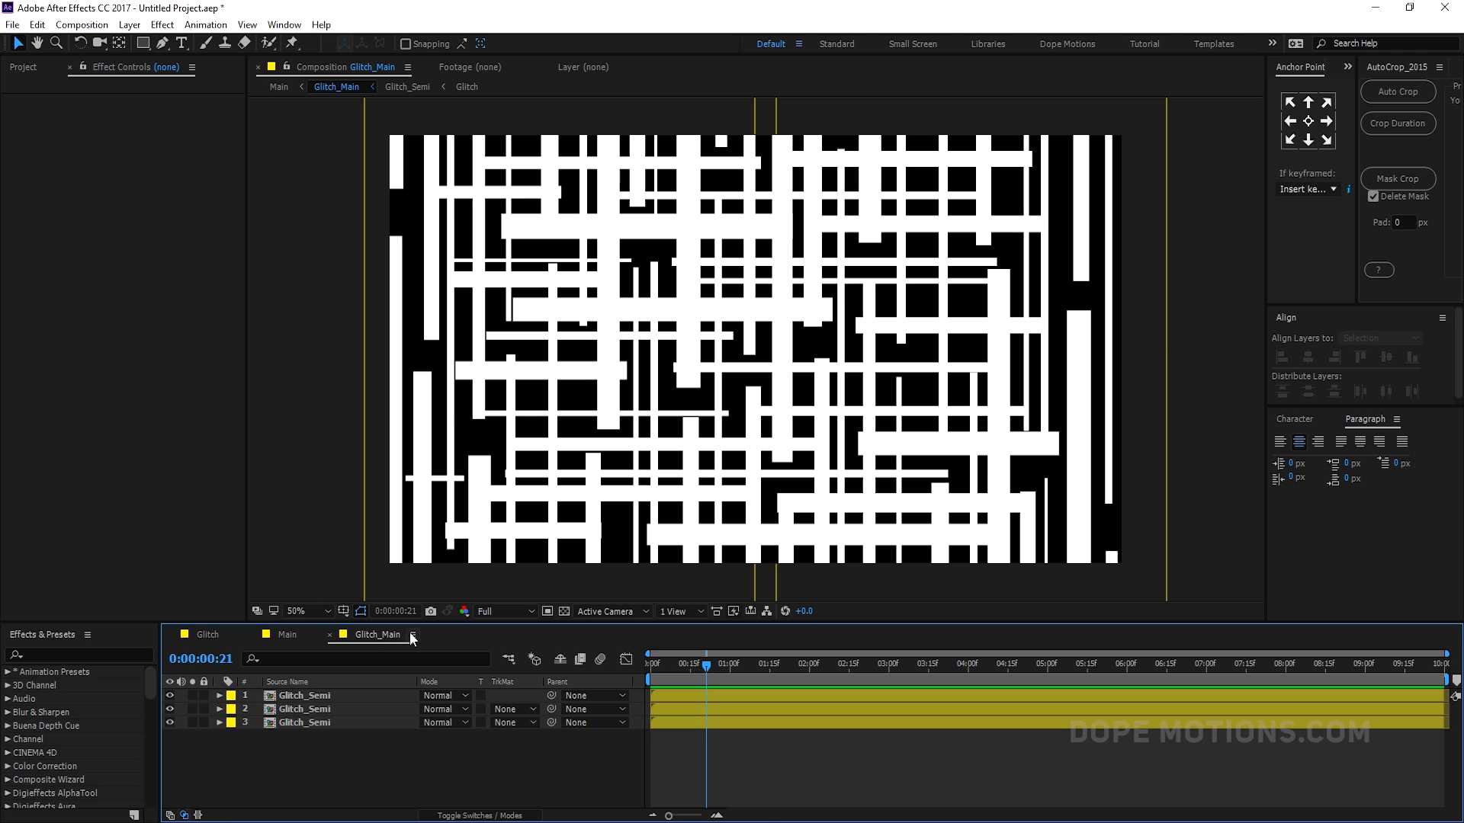
{"action": "left_click", "coordinate": [303, 724]}
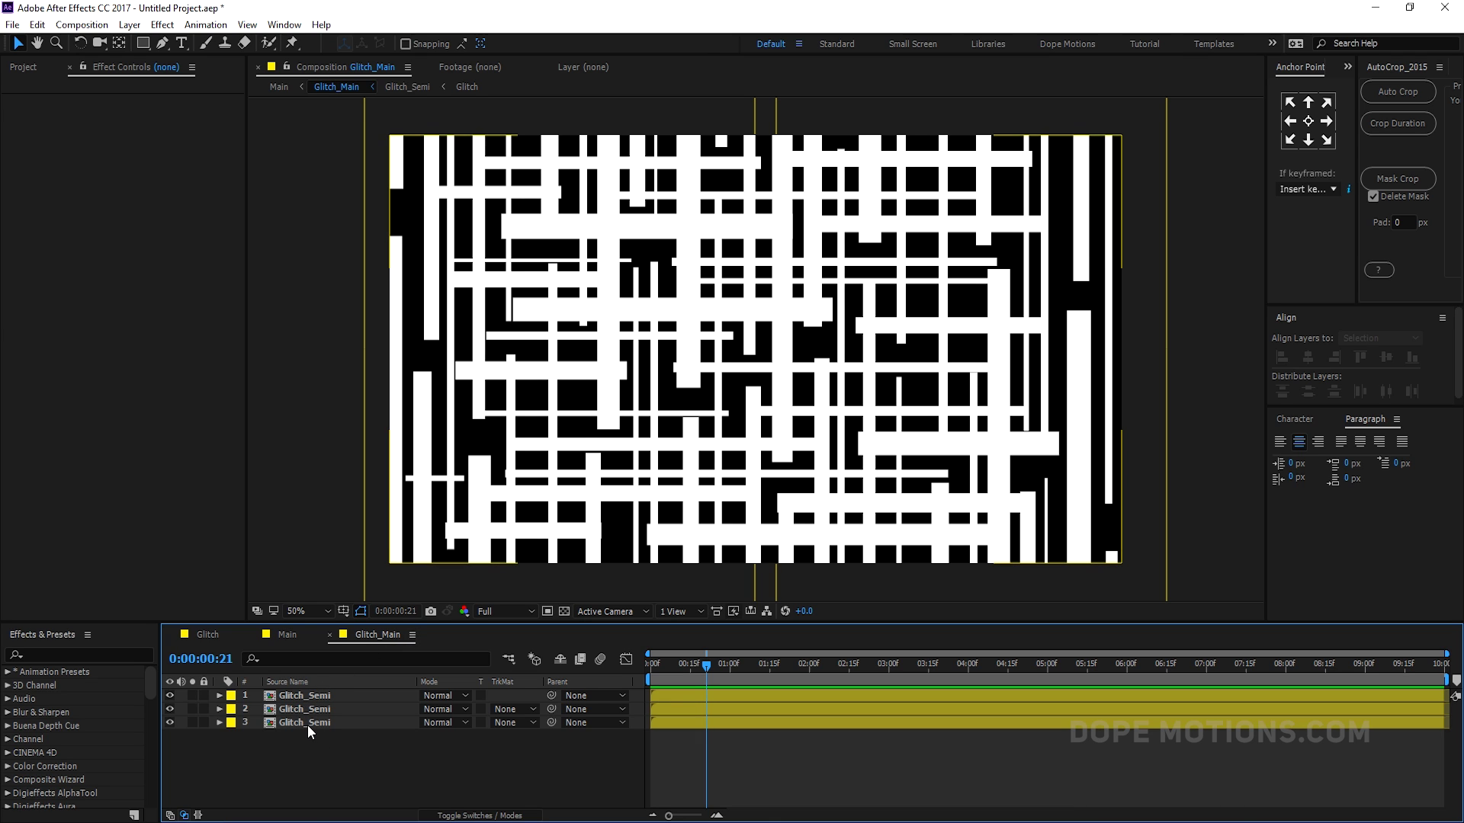
{"action": "double_click", "coordinate": [301, 725]}
{"action": "mouse_move", "coordinate": [725, 665]}
{"action": "left_mouse_down"}
{"action": "mouse_move", "coordinate": [751, 667]}
{"action": "mouse_move", "coordinate": [701, 677]}
{"action": "left_mouse_up"}
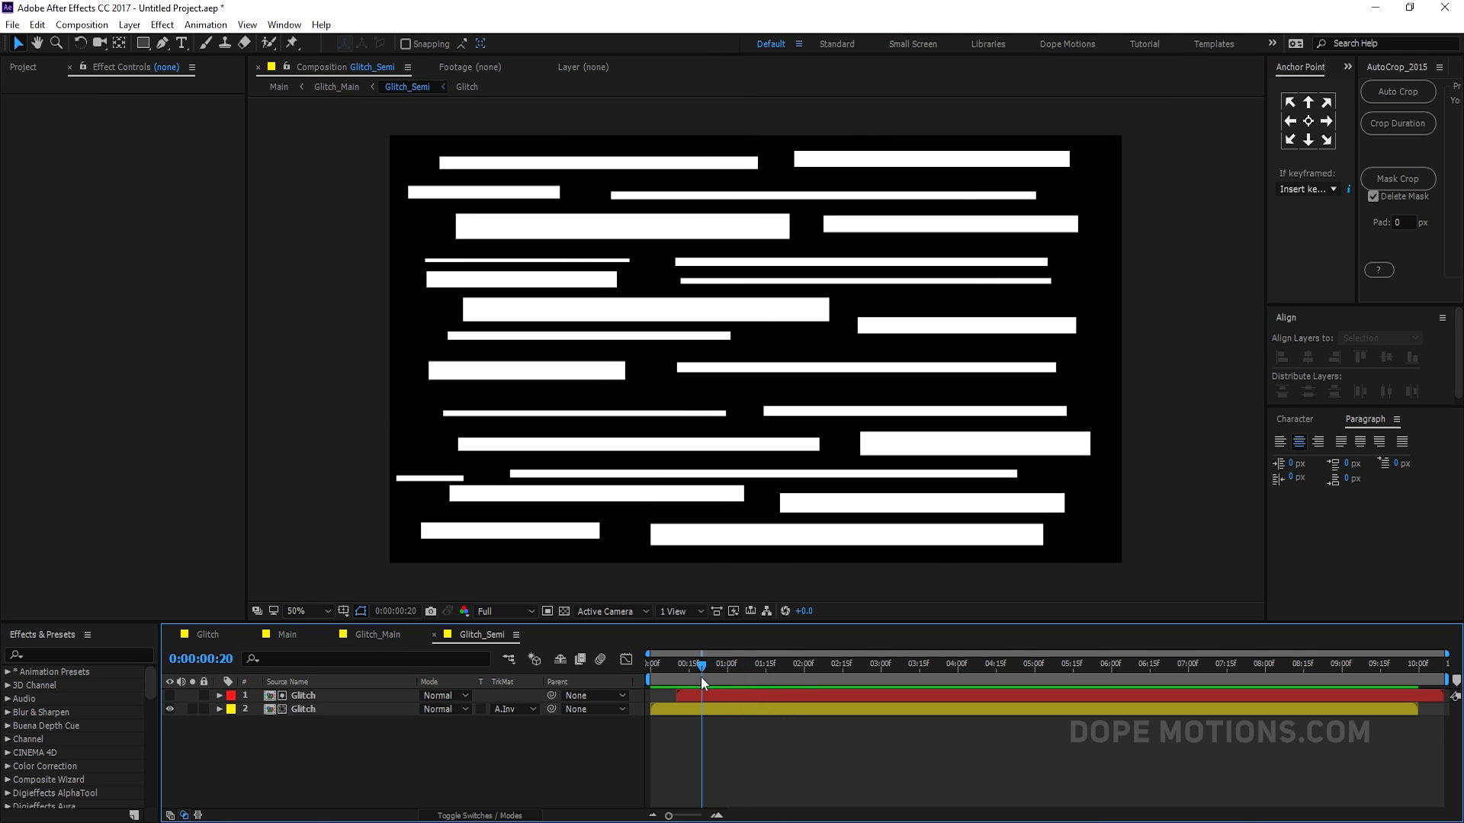
Step: Return to Glitch_Main and delete the two upper, rotated Glitch_Semi layers
{"action": "left_click", "coordinate": [395, 634]}
{"action": "left_click", "coordinate": [299, 706]}
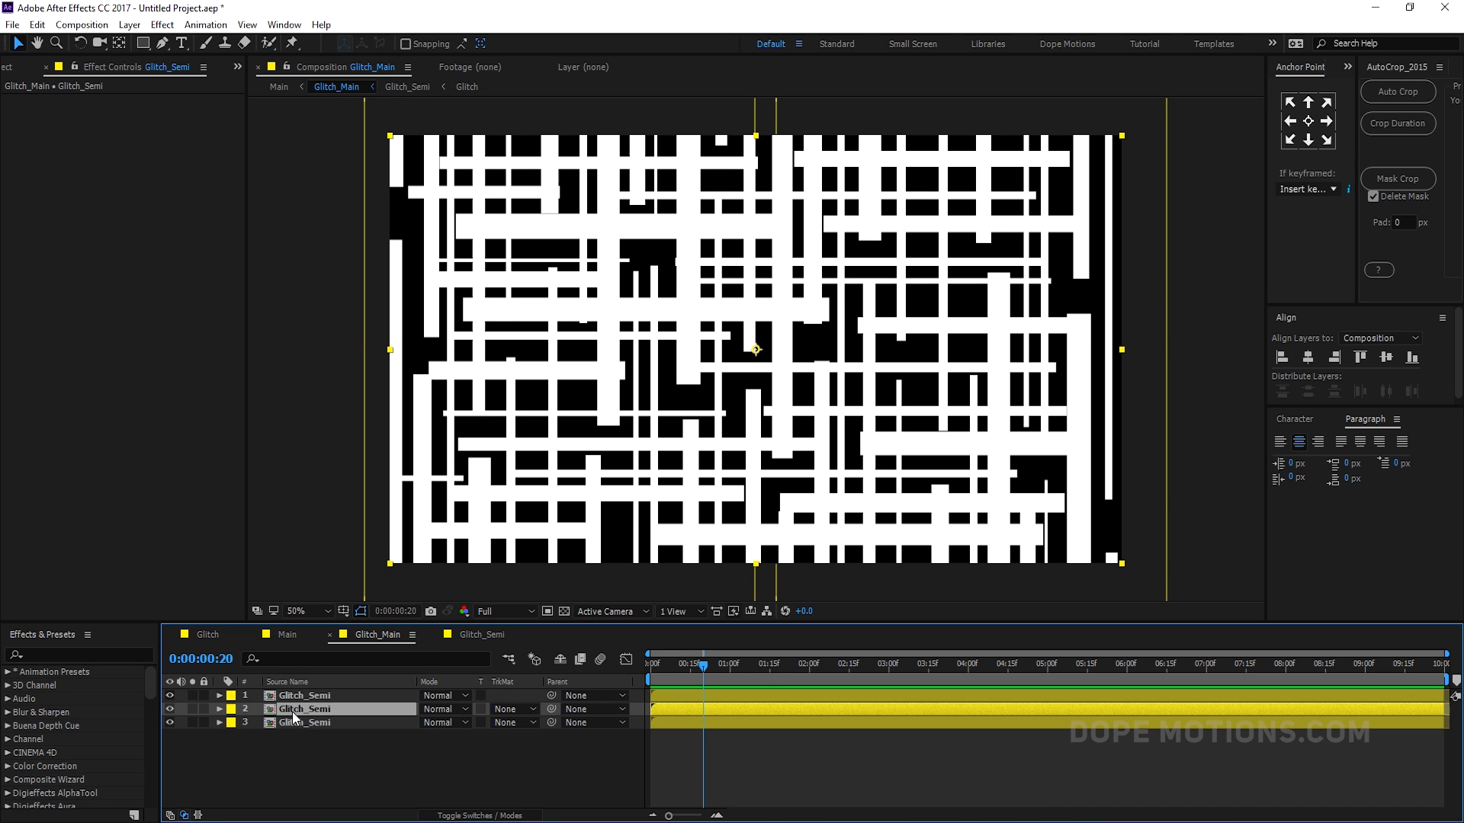
{"action": "left_click", "coordinate": [299, 702], "text": "shift"}
{"action": "key", "text": "Delete"}
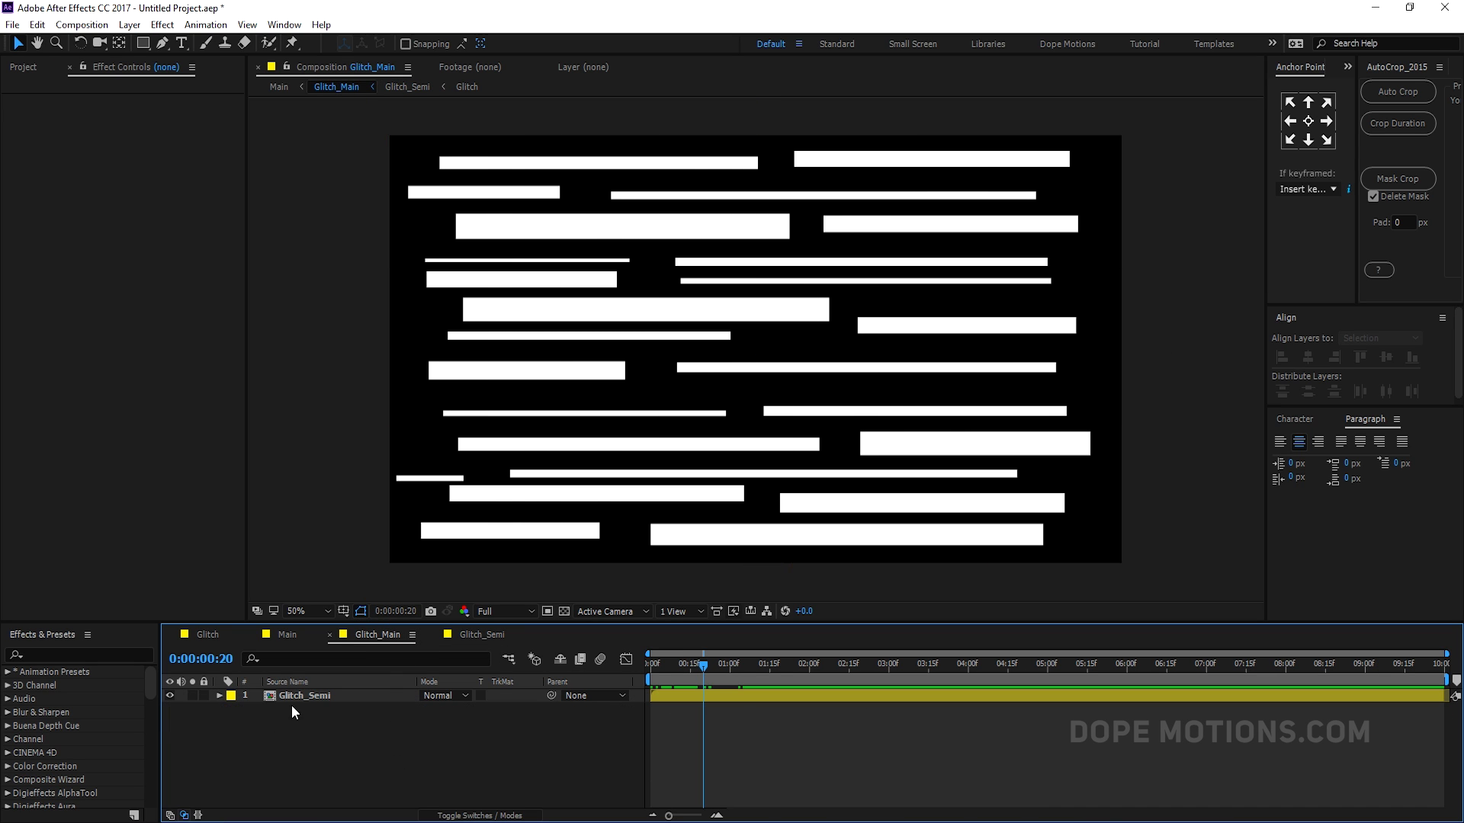
Step: Duplicate the remaining Glitch_Semi layer in Glitch_Main and shift the upper copy a few frames later in time
{"action": "left_click", "coordinate": [294, 695]}
{"action": "key", "text": "ctrl+d"}
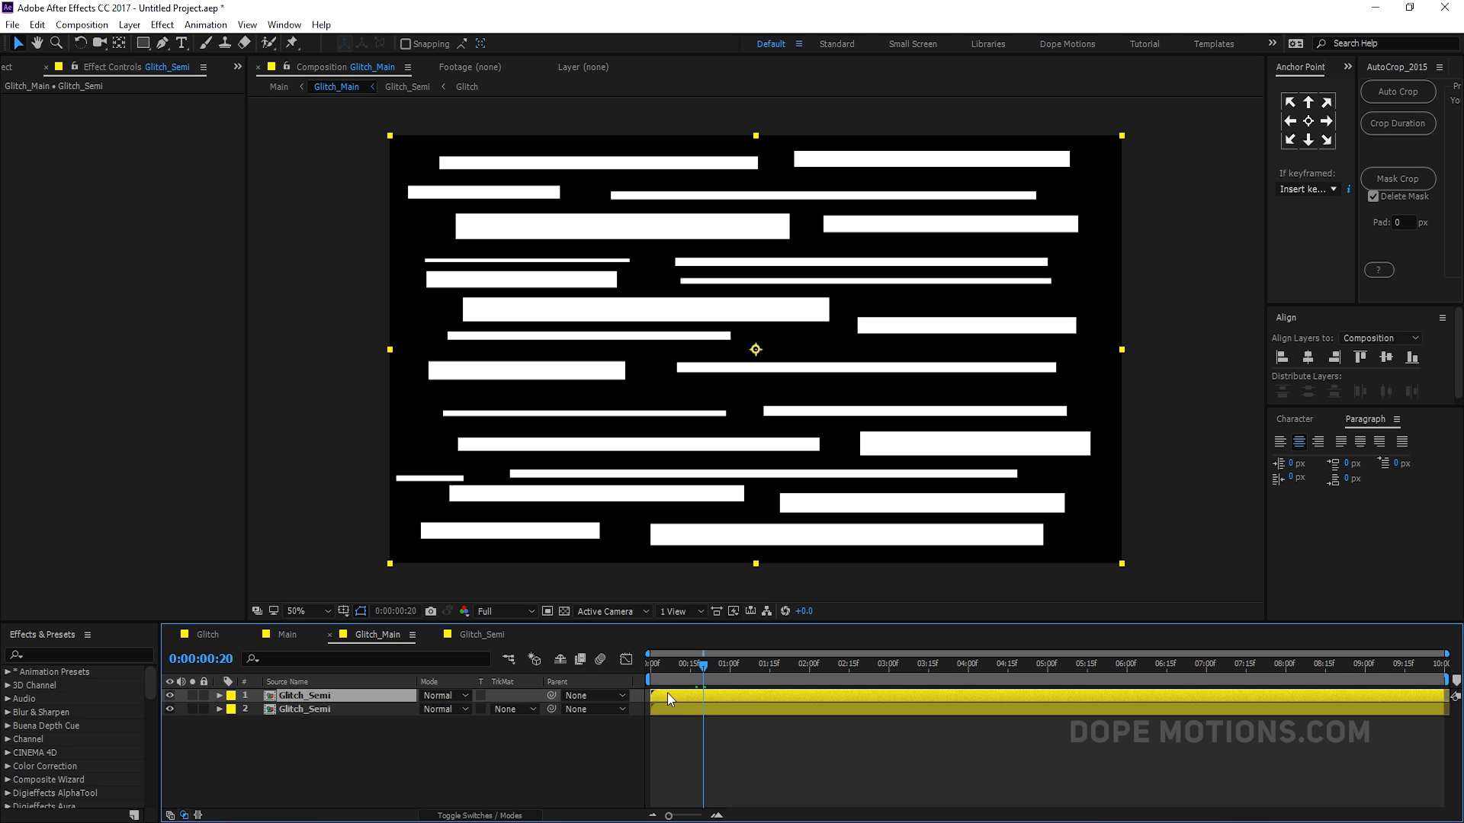
{"action": "left_click_drag", "start_coordinate": [668, 693], "coordinate": [678, 695]}
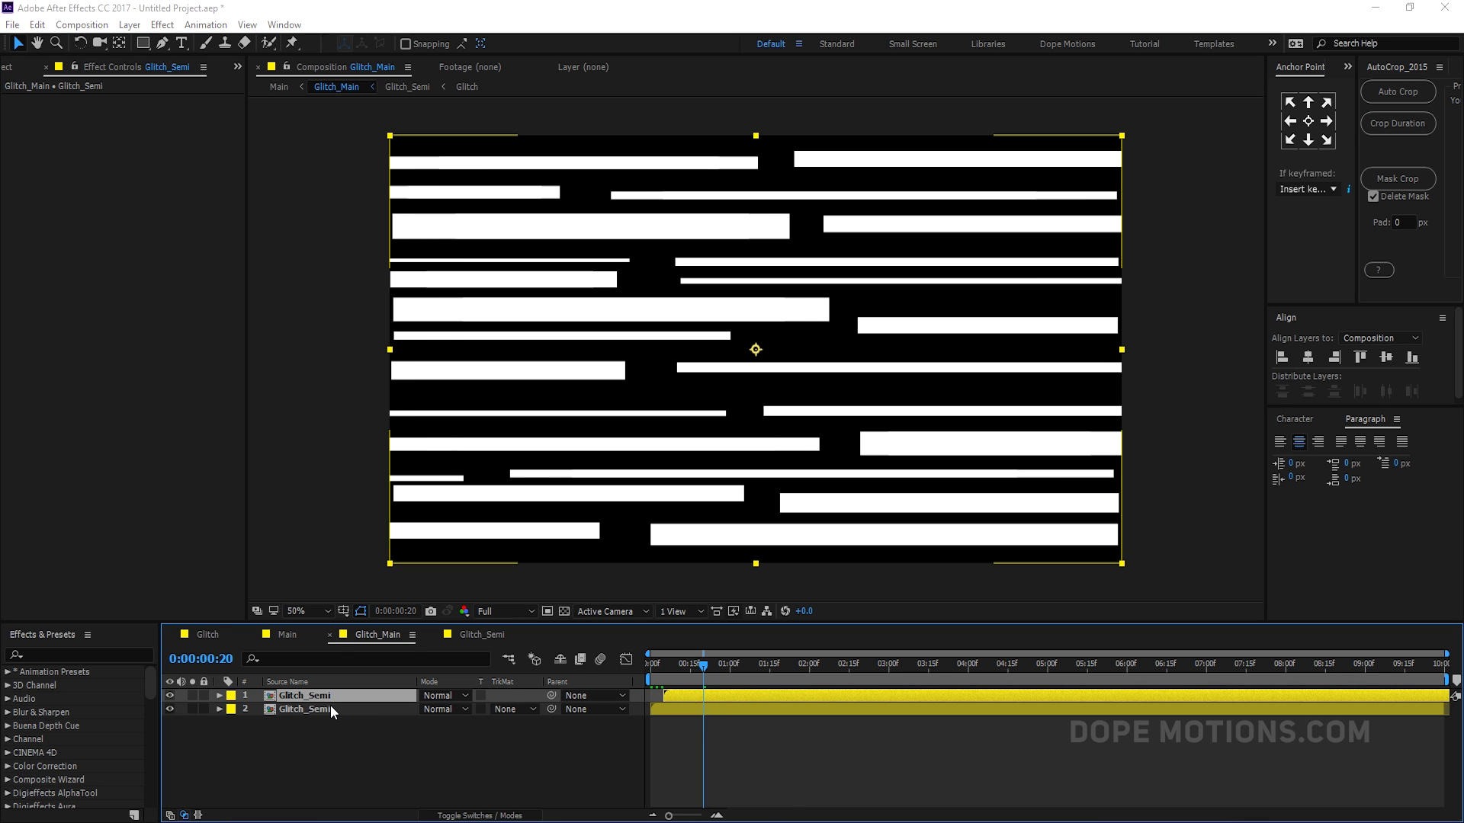
Step: Apply a Fill effect to the upper Glitch_Semi layer in Glitch_Main and set its color to pinkish red FF004E
{"action": "key", "text": "ctrl+space"}
{"action": "left_click", "coordinate": [197, 689]}
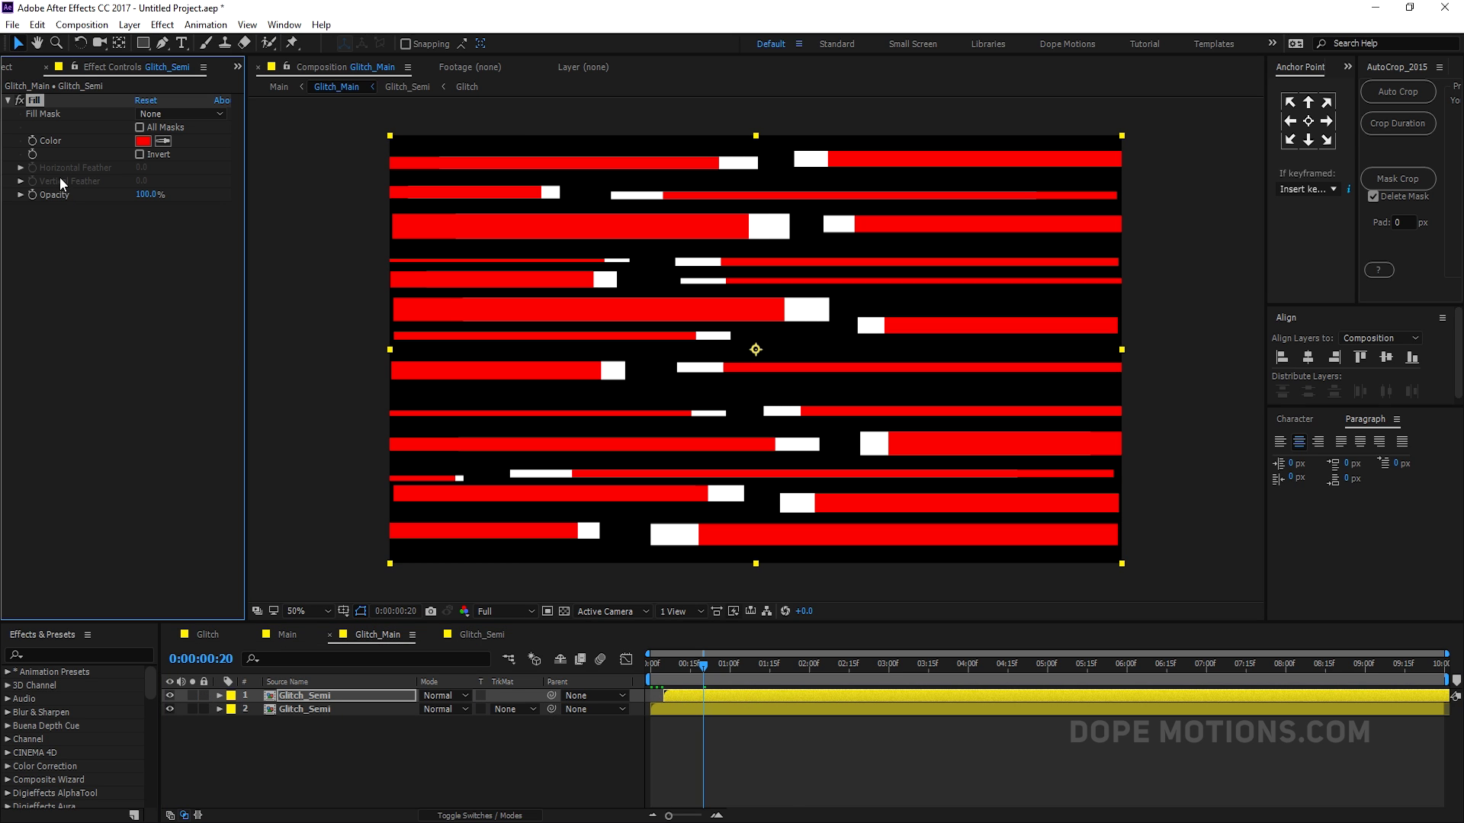
{"action": "left_click", "coordinate": [148, 139]}
{"action": "left_click_drag", "start_coordinate": [1168, 404], "coordinate": [1172, 381]}
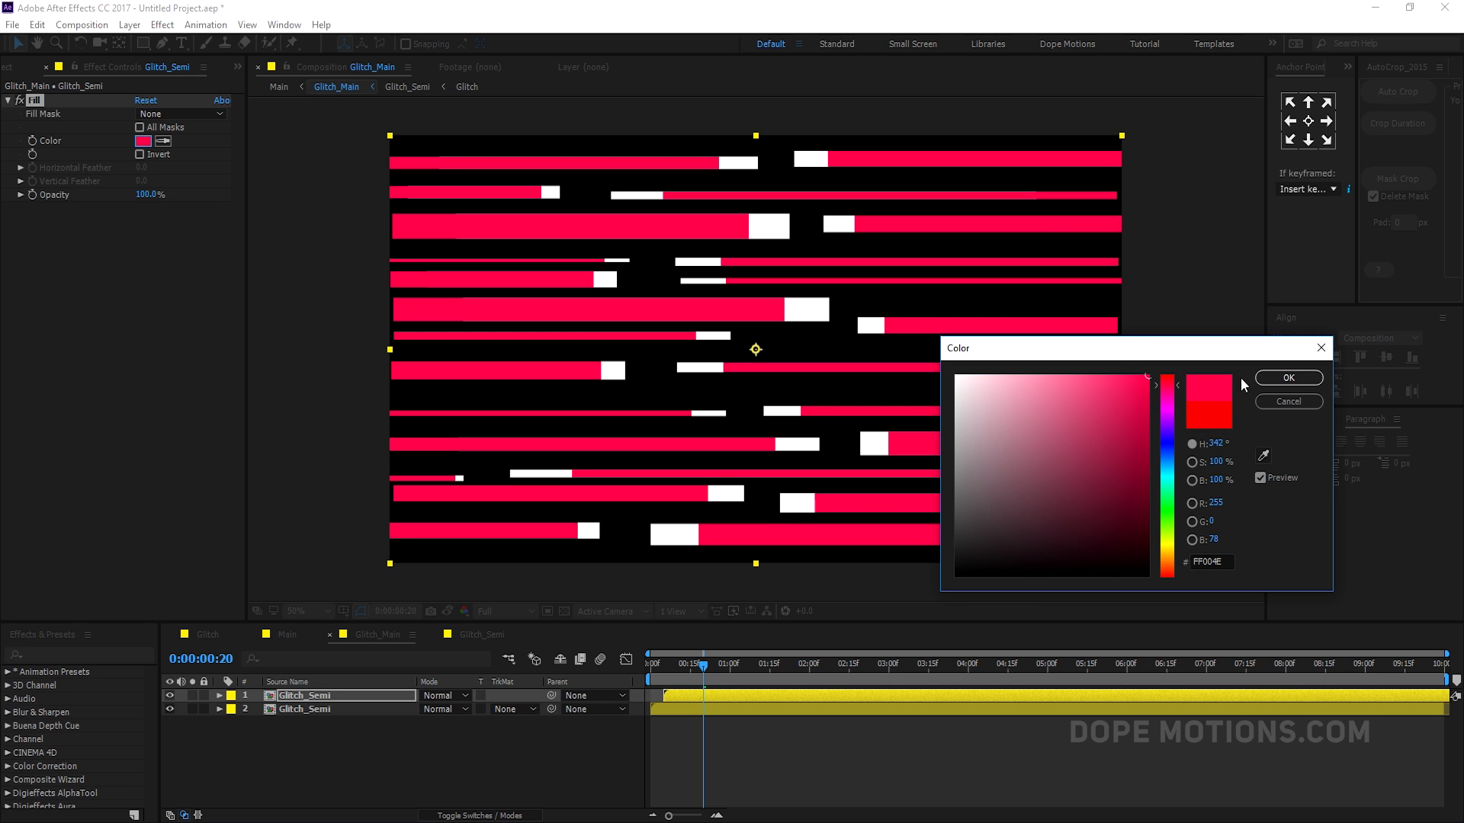
{"action": "left_click", "coordinate": [1288, 378]}
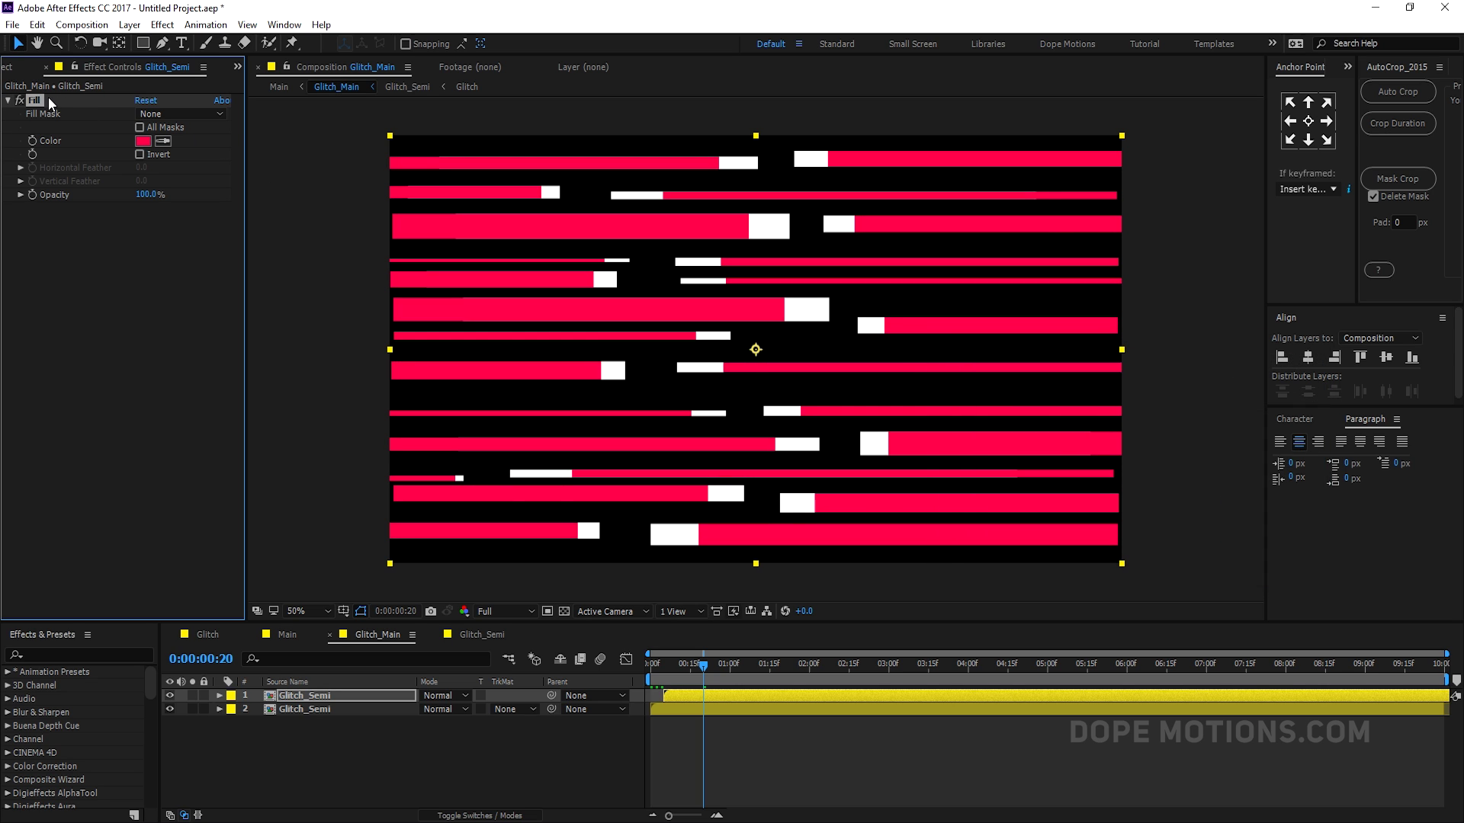
Step: Copy the Fill effect onto the lower Glitch_Semi layer and change its color to yellow
{"action": "left_click", "coordinate": [313, 710]}
{"action": "key", "text": "ctrl+v"}
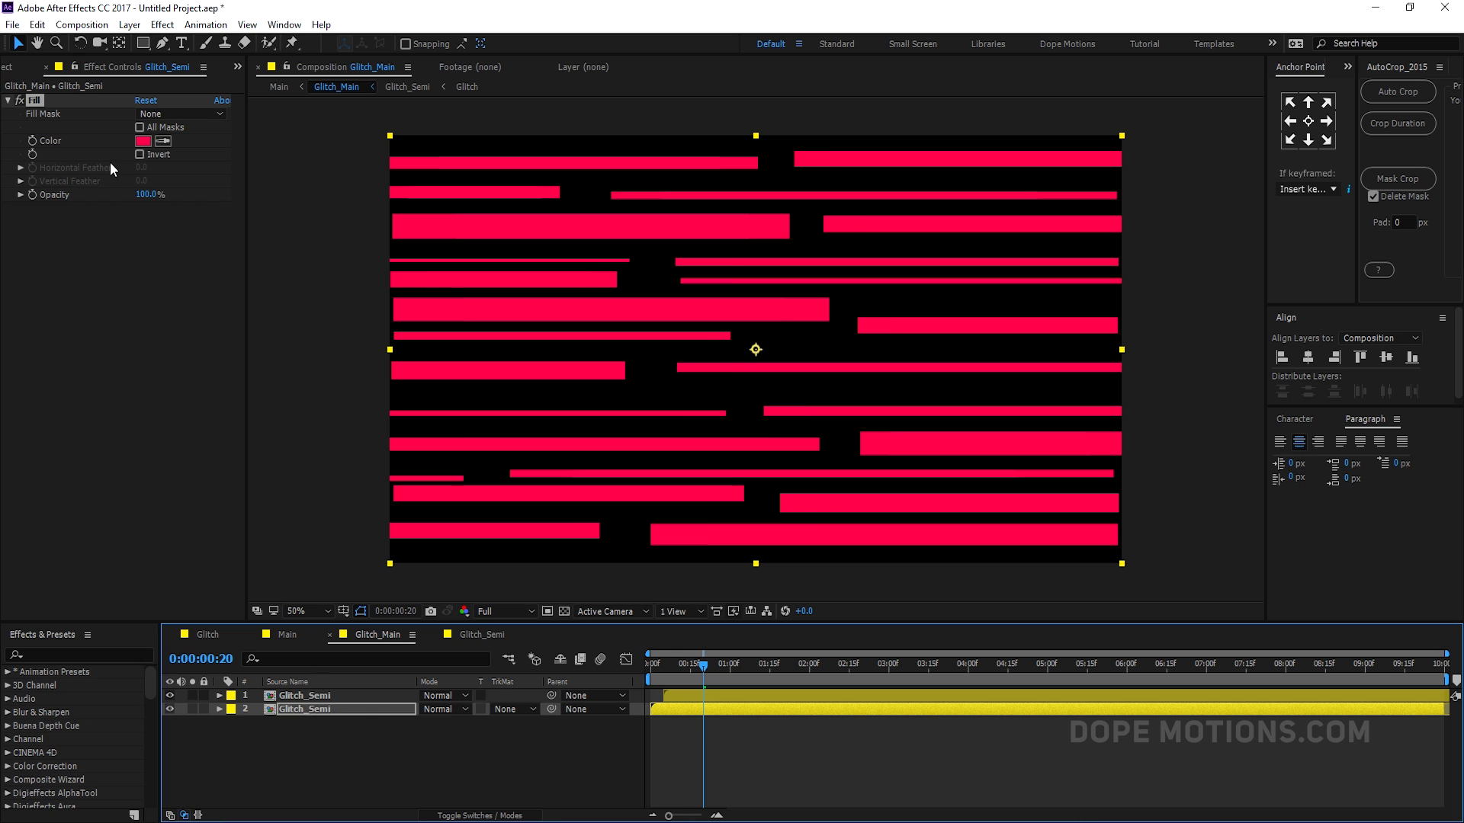
{"action": "left_click", "coordinate": [144, 139]}
{"action": "left_click_drag", "start_coordinate": [1172, 525], "coordinate": [1168, 541]}
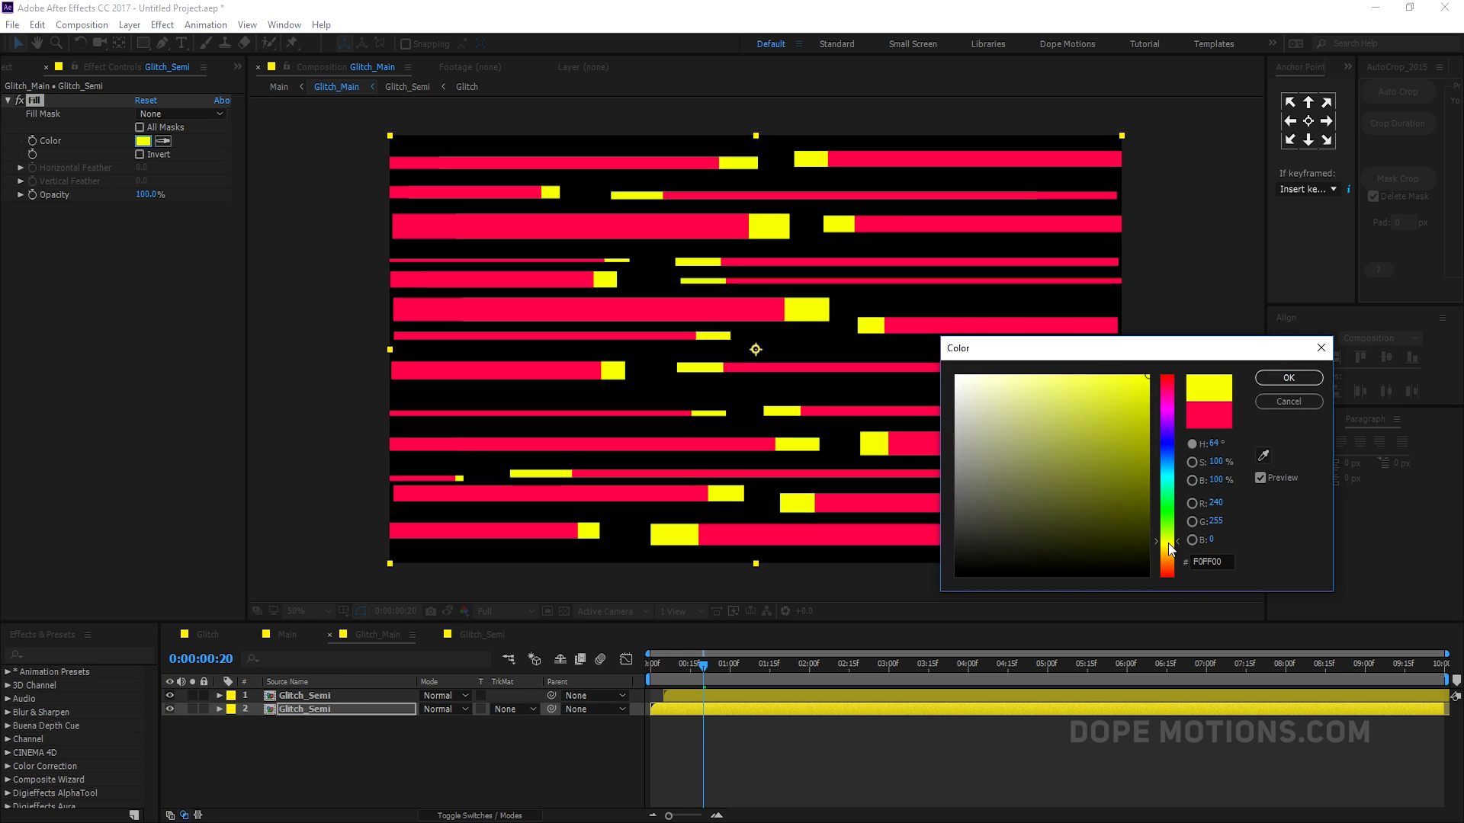
{"action": "left_click", "coordinate": [1288, 377]}
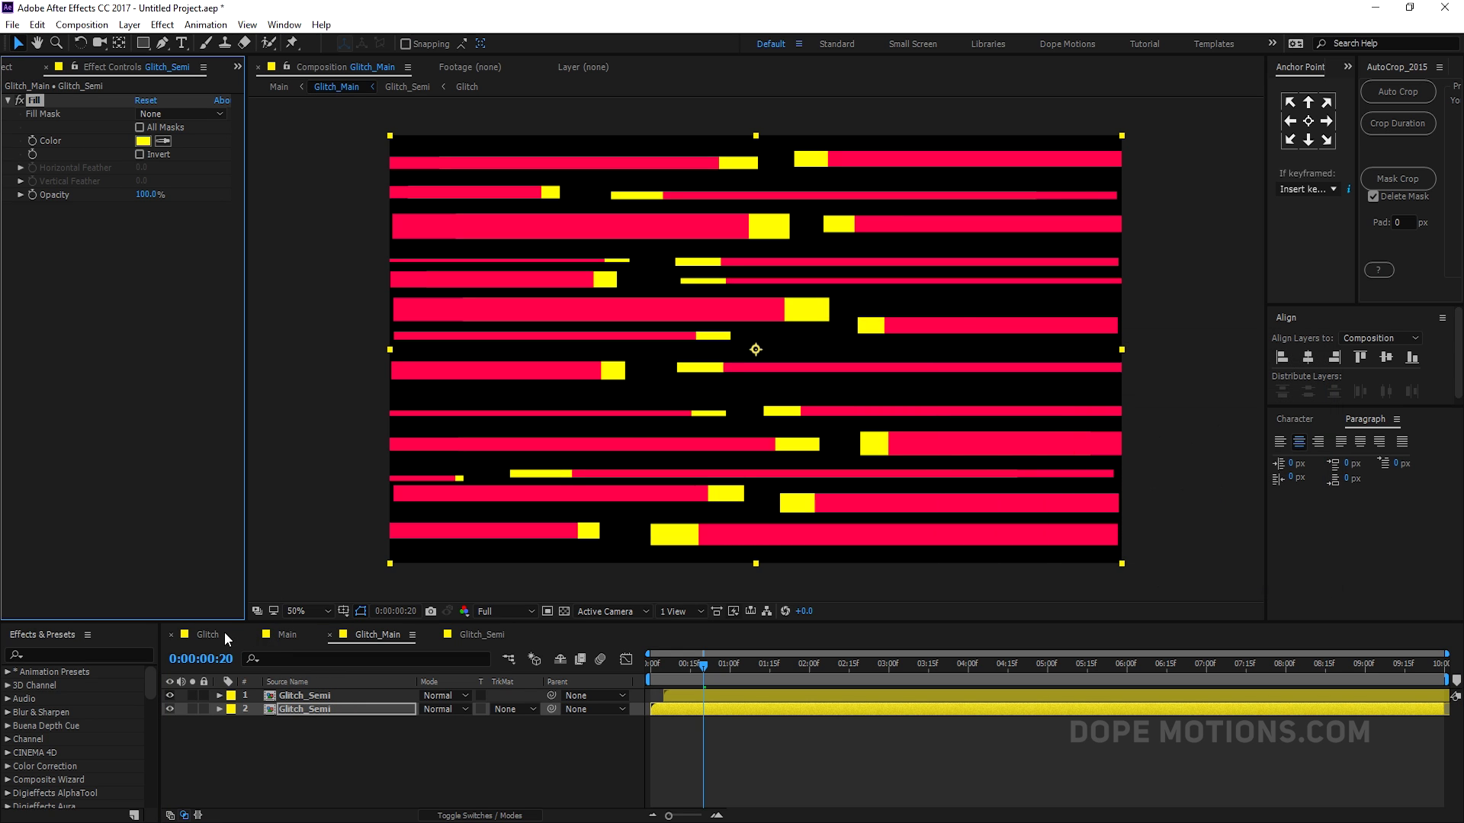
Step: Preview the two-color lines in Main up to about 0:00:00:18, and inspect the lower Glitch_Semi layer in Glitch_Main
{"action": "left_click", "coordinate": [287, 635]}
{"action": "left_click_drag", "start_coordinate": [692, 668], "coordinate": [862, 678]}
{"action": "key", "text": "space"}
{"action": "key", "text": "space"}
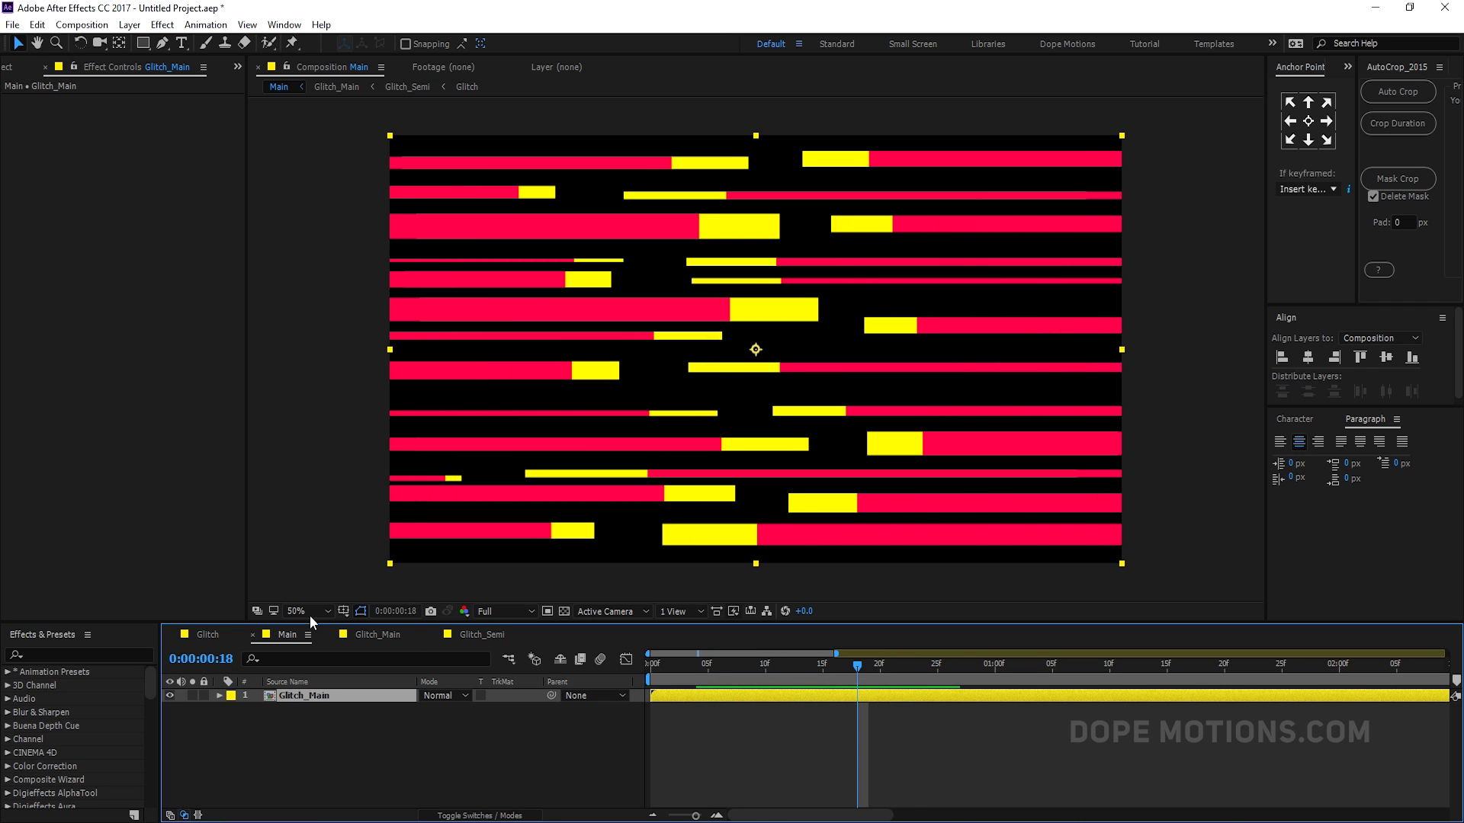
{"action": "left_click", "coordinate": [359, 635]}
{"action": "left_click", "coordinate": [318, 709]}
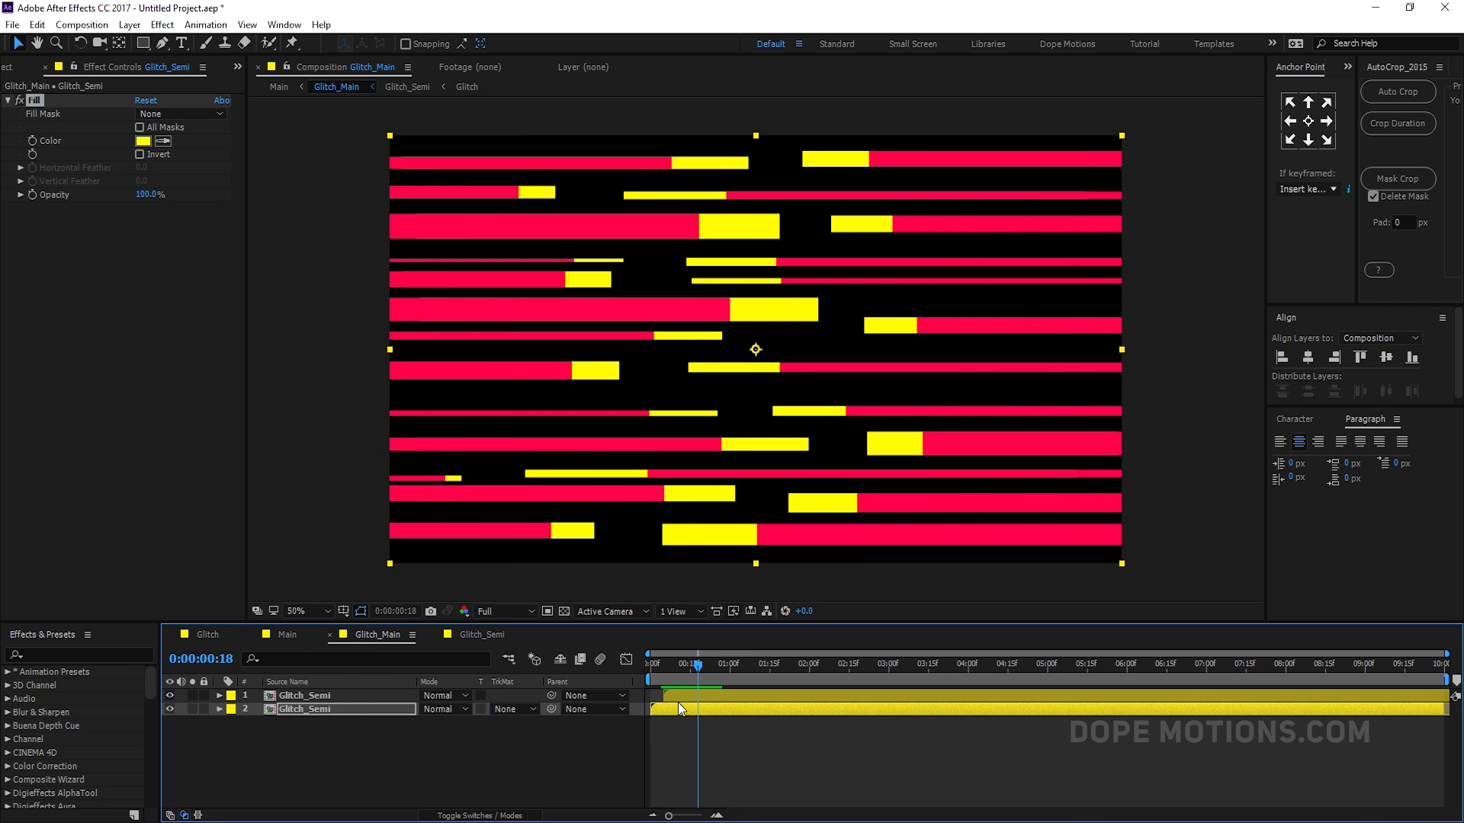
Step: Return to the Main composition and close the Glitch composition's timeline
{"action": "left_click", "coordinate": [285, 635]}
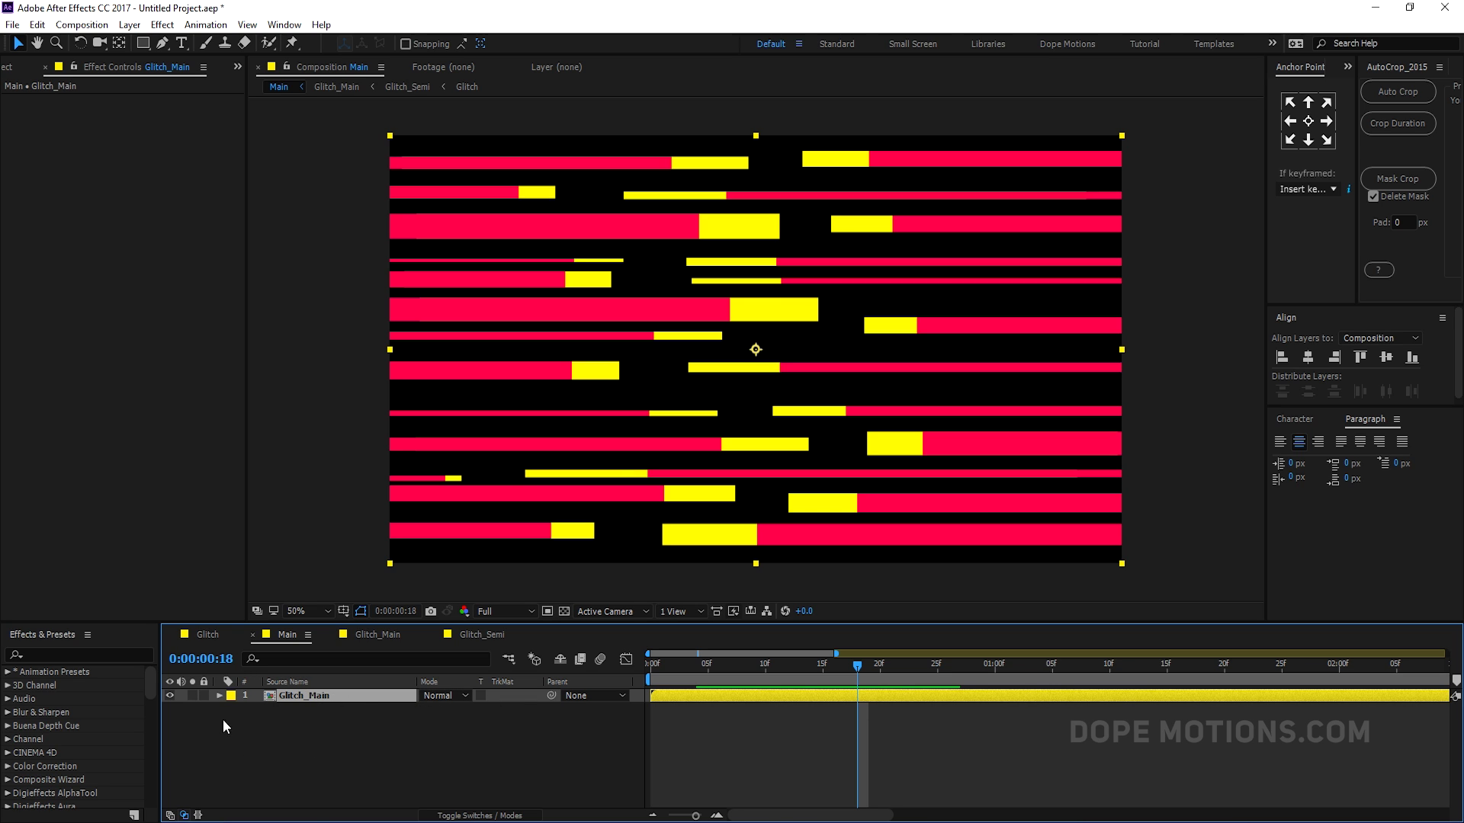
{"action": "left_click", "coordinate": [206, 639]}
{"action": "left_click", "coordinate": [171, 635]}
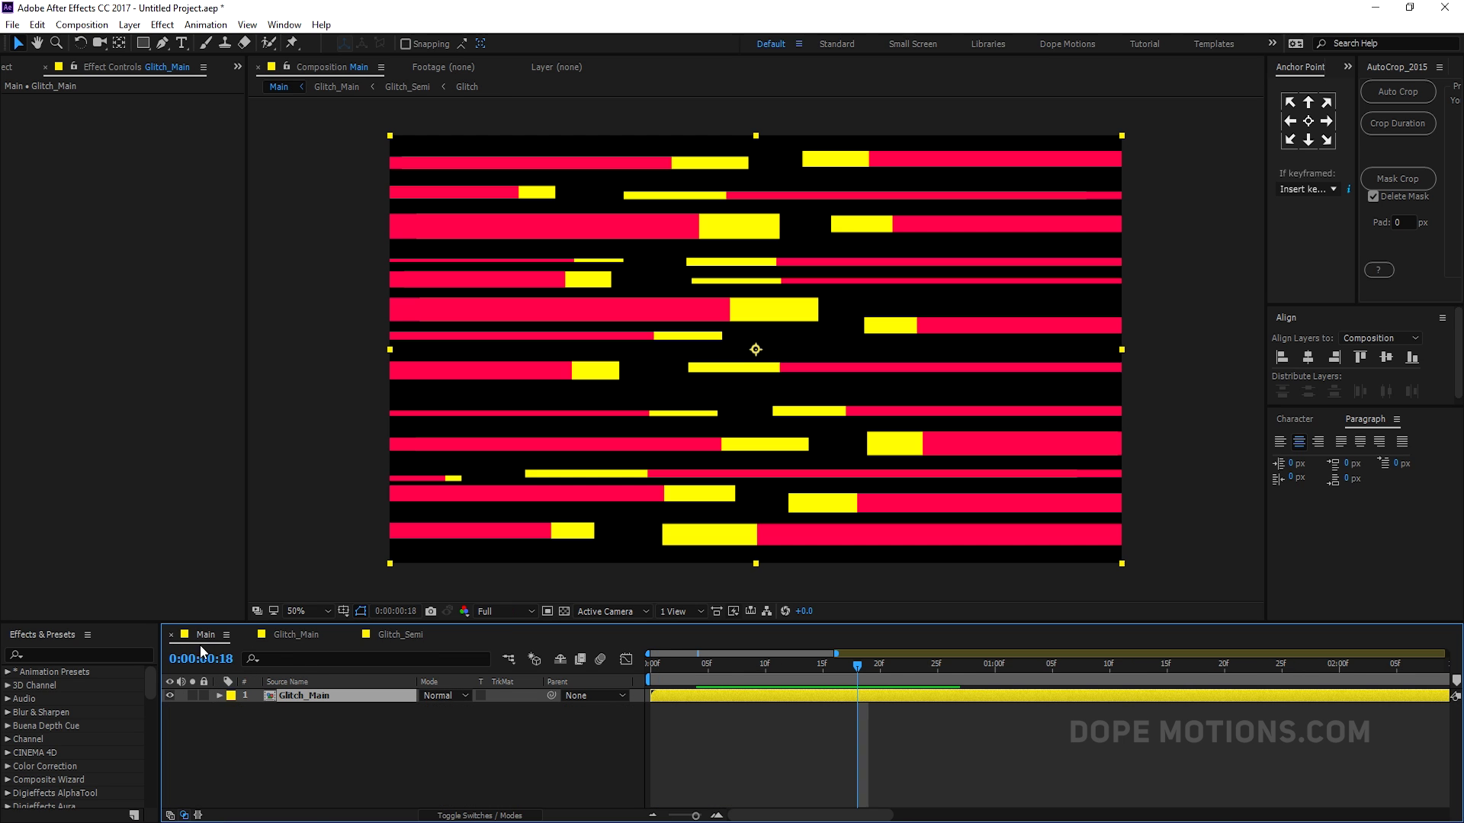
Step: Duplicate the Glitch_Main layer in Main, rotate the upper copy 90°, and move it over the left half of the frame
{"action": "left_click", "coordinate": [297, 695]}
{"action": "key", "text": "ctrl+d"}
{"action": "key", "text": "r"}
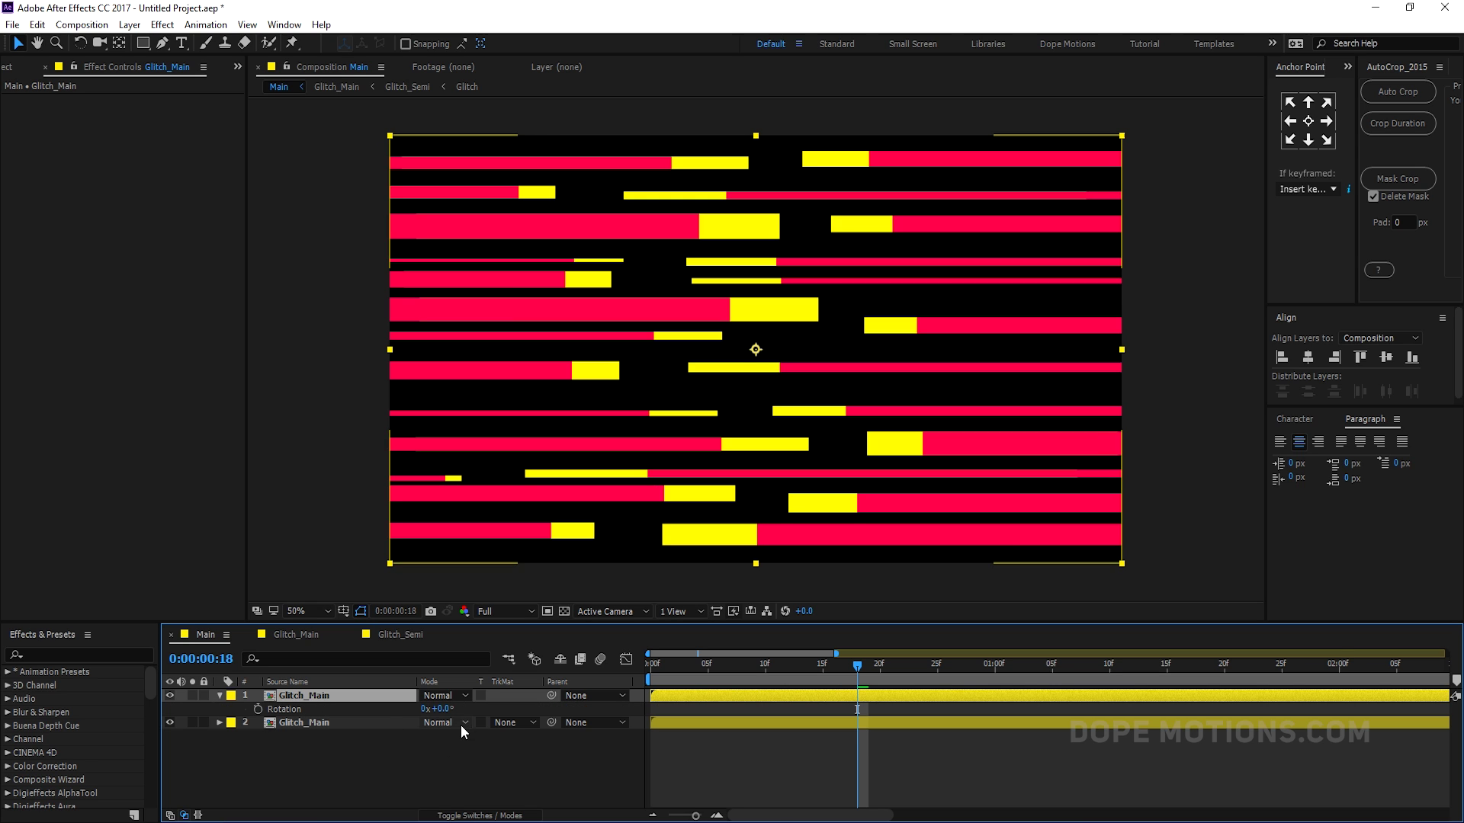
{"action": "left_click", "coordinate": [445, 709]}
{"action": "type", "text": "90"}
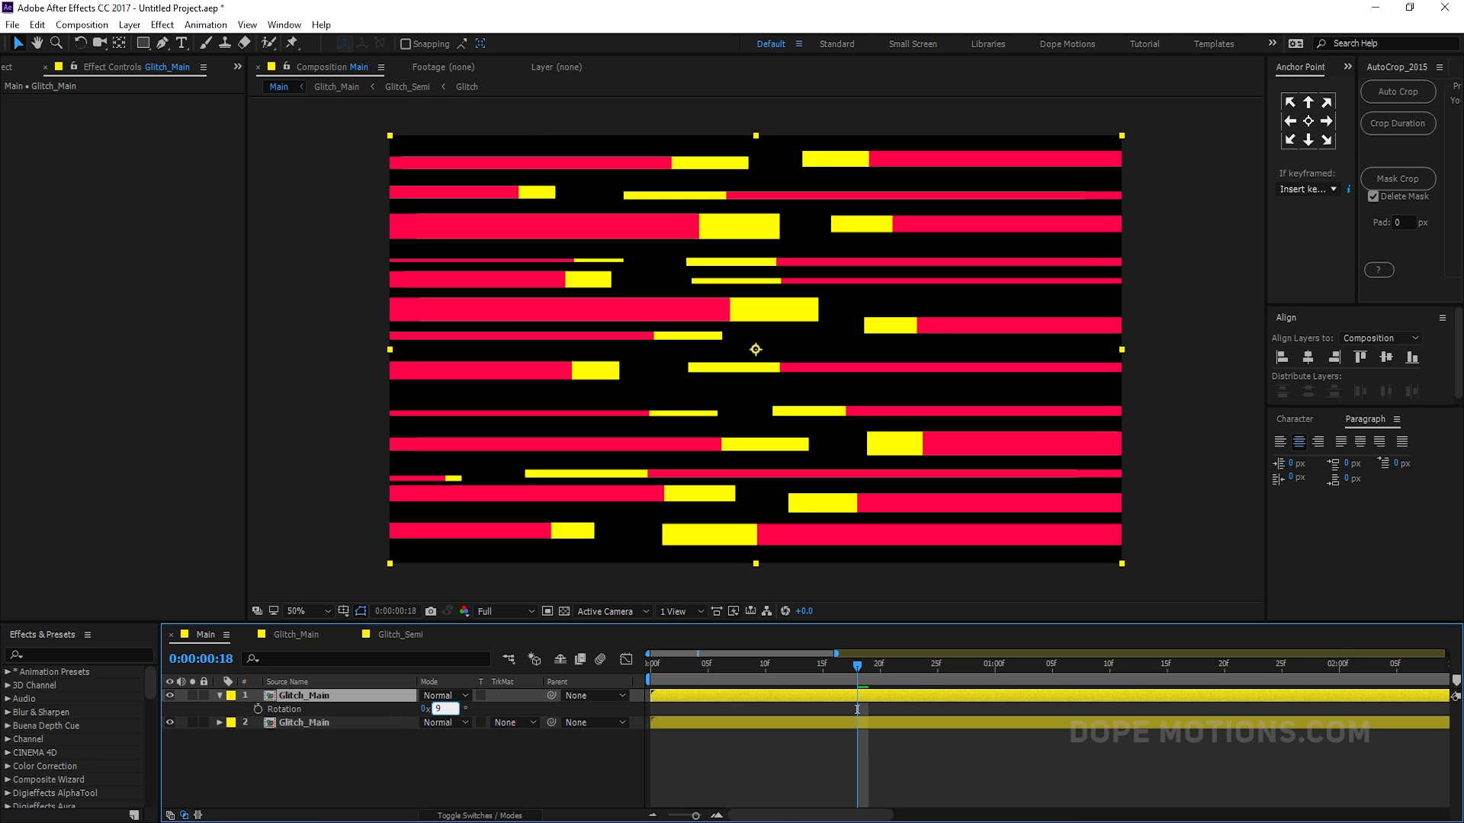
{"action": "left_click", "coordinate": [435, 797]}
{"action": "left_click_drag", "start_coordinate": [736, 423], "coordinate": [559, 425]}
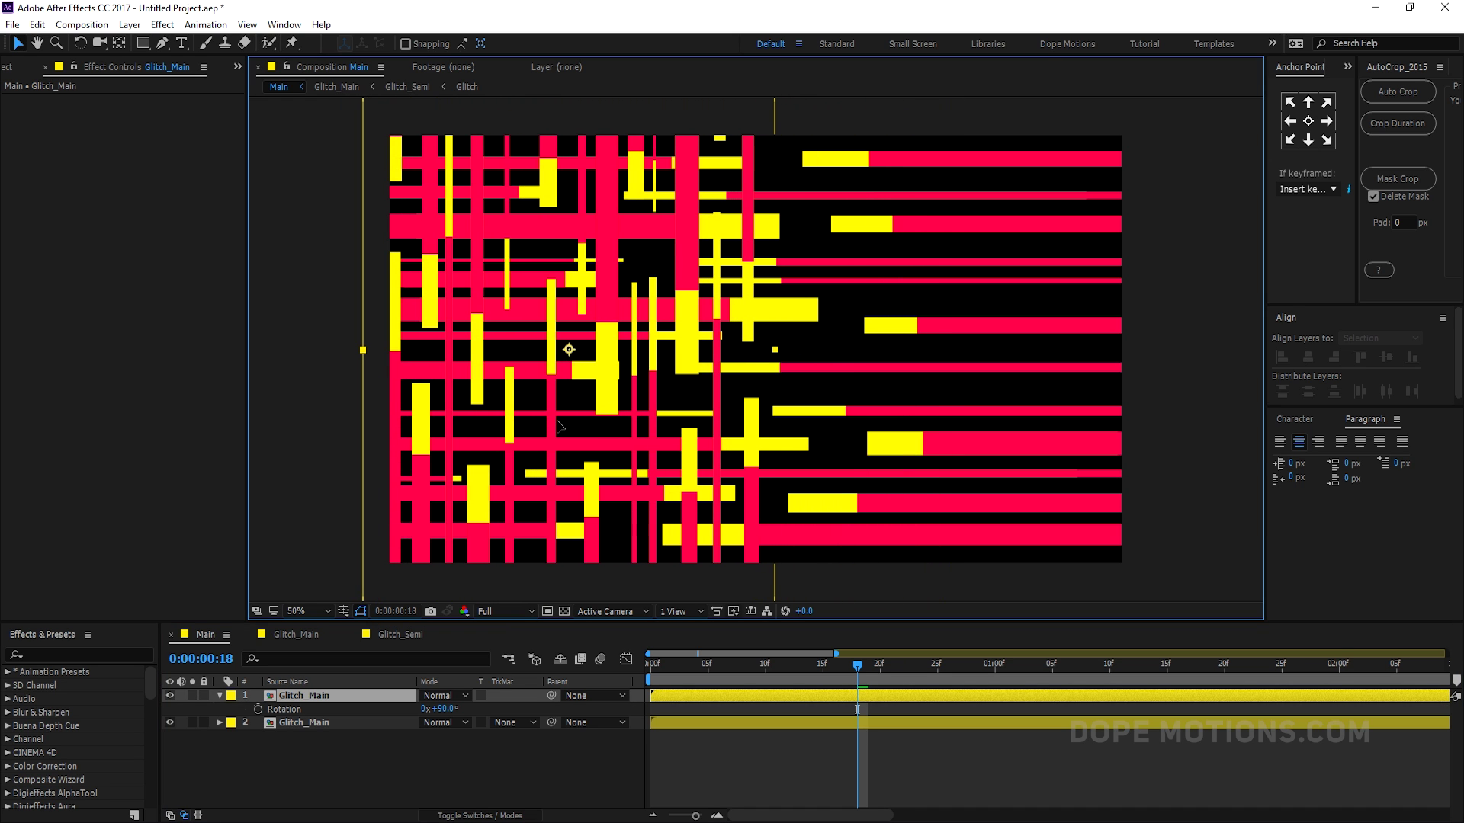
Step: Duplicate the rotated Glitch_Main layer, move the copy over the right half of the frame, and set its scale to -100, 100%
{"action": "left_click", "coordinate": [346, 698]}
{"action": "key", "text": "ctrl+d"}
{"action": "left_click_drag", "start_coordinate": [620, 319], "coordinate": [992, 319]}
{"action": "key", "text": "s"}
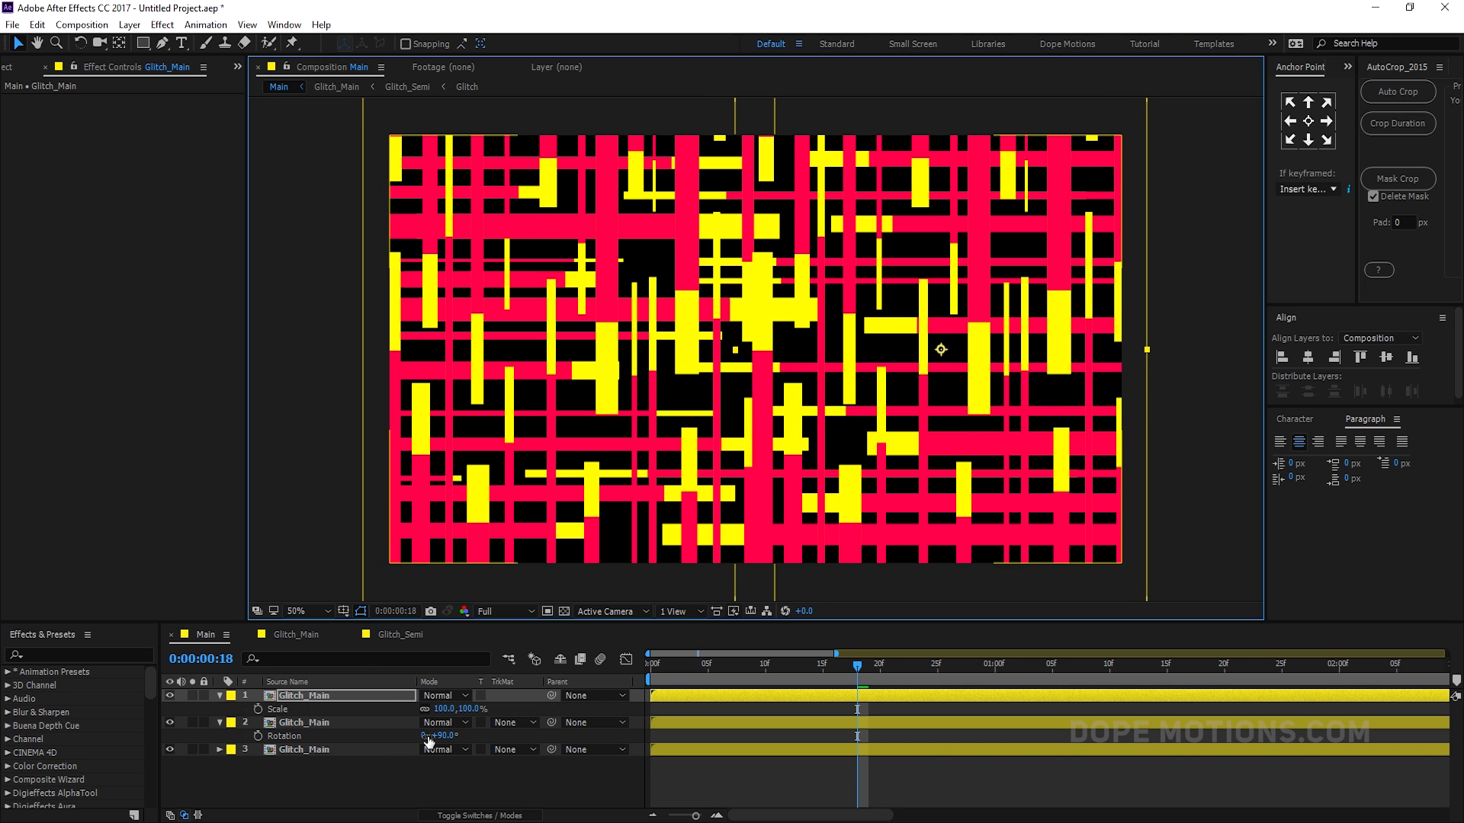
{"action": "left_click", "coordinate": [443, 708]}
{"action": "type", "text": "-100"}
{"action": "left_click", "coordinate": [849, 684]}
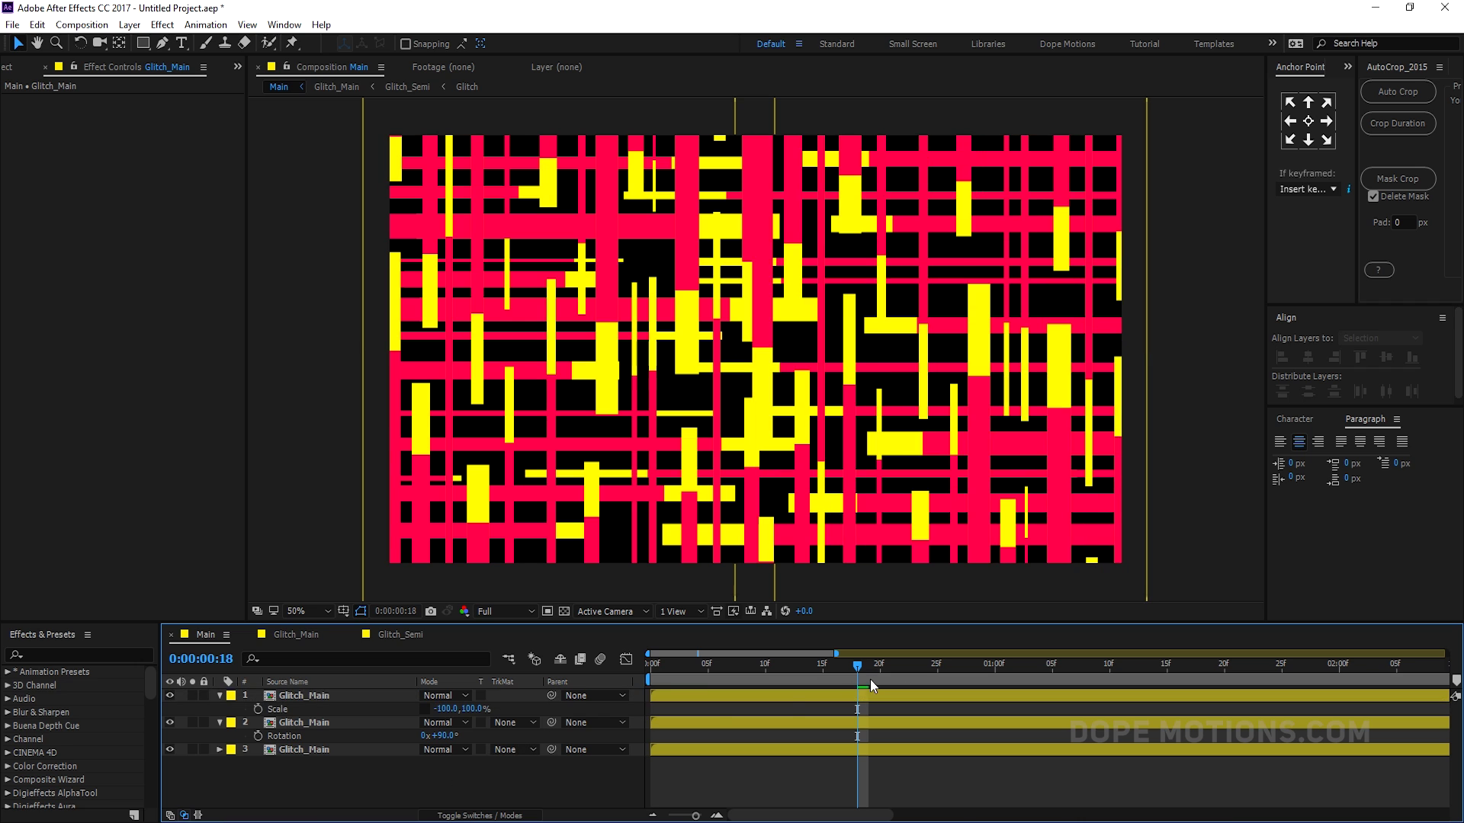
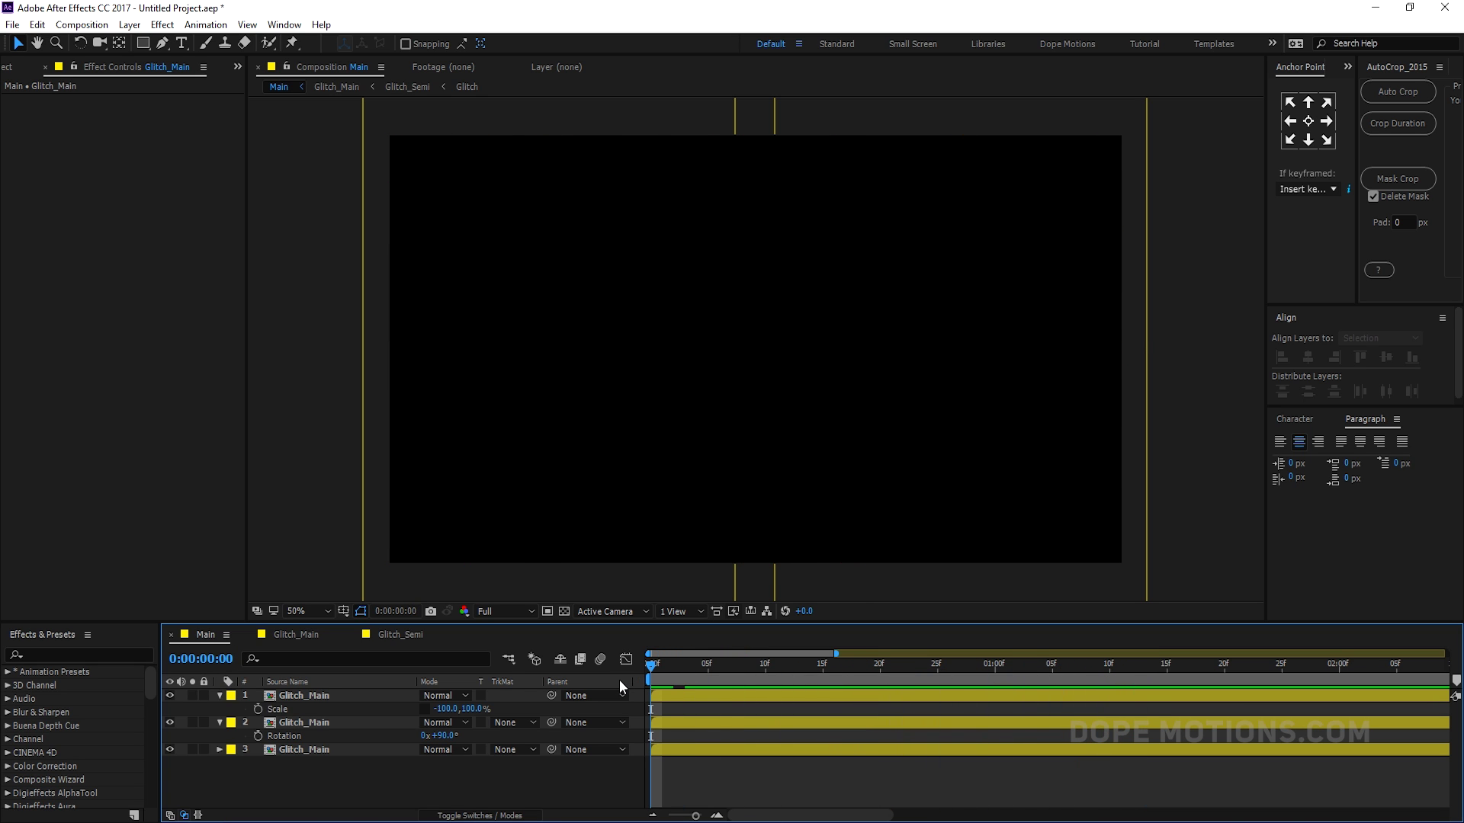
Step: Pre-compose all three Glitch_Main layers in Main into a new composition named G_Final
{"action": "left_click_drag", "start_coordinate": [915, 649], "coordinate": [869, 707]}
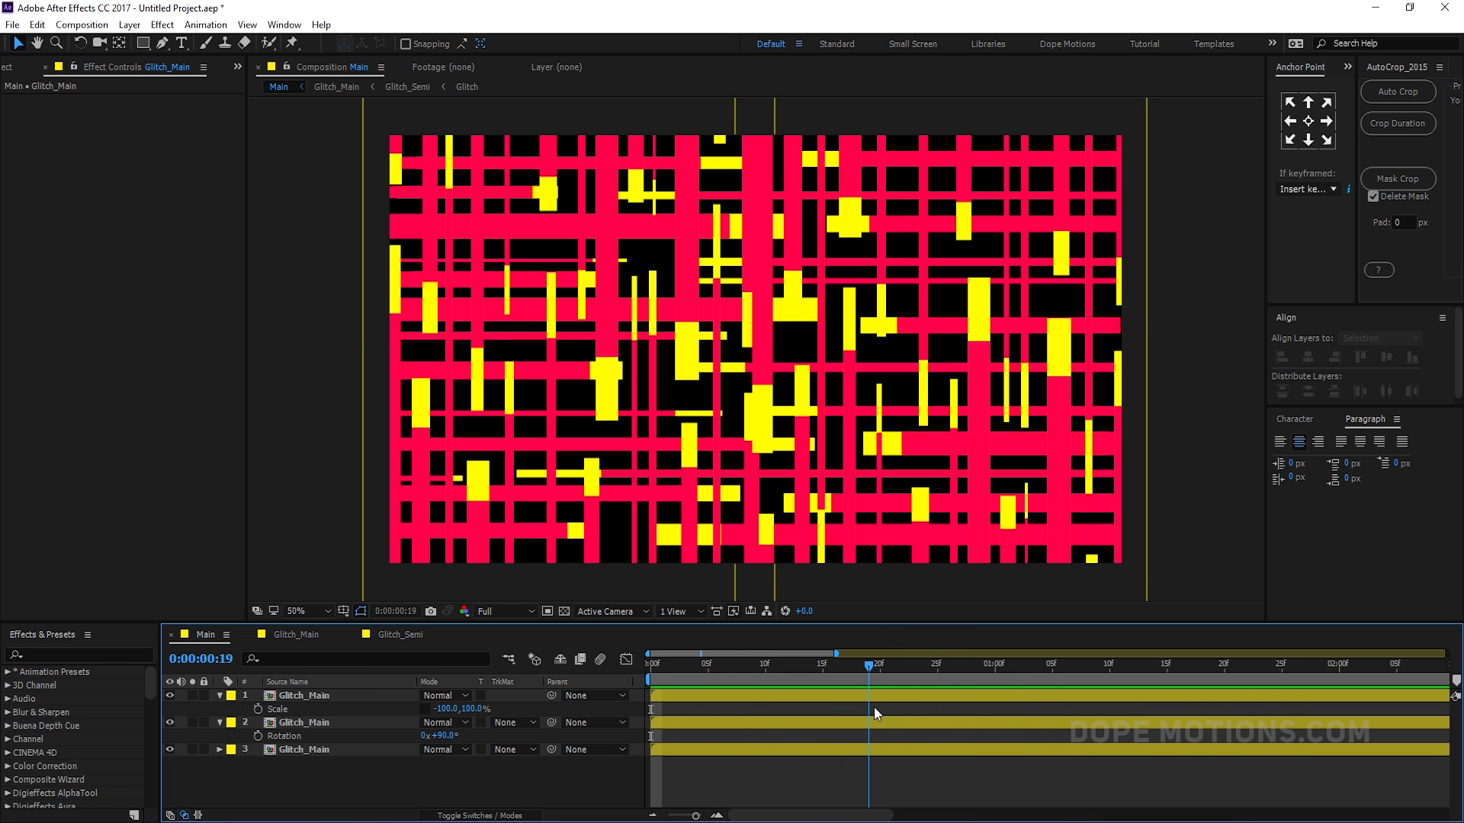
{"action": "left_click", "coordinate": [219, 695]}
{"action": "left_click", "coordinate": [220, 709]}
{"action": "left_click_drag", "start_coordinate": [260, 749], "coordinate": [314, 699]}
{"action": "right_click", "coordinate": [308, 726]}
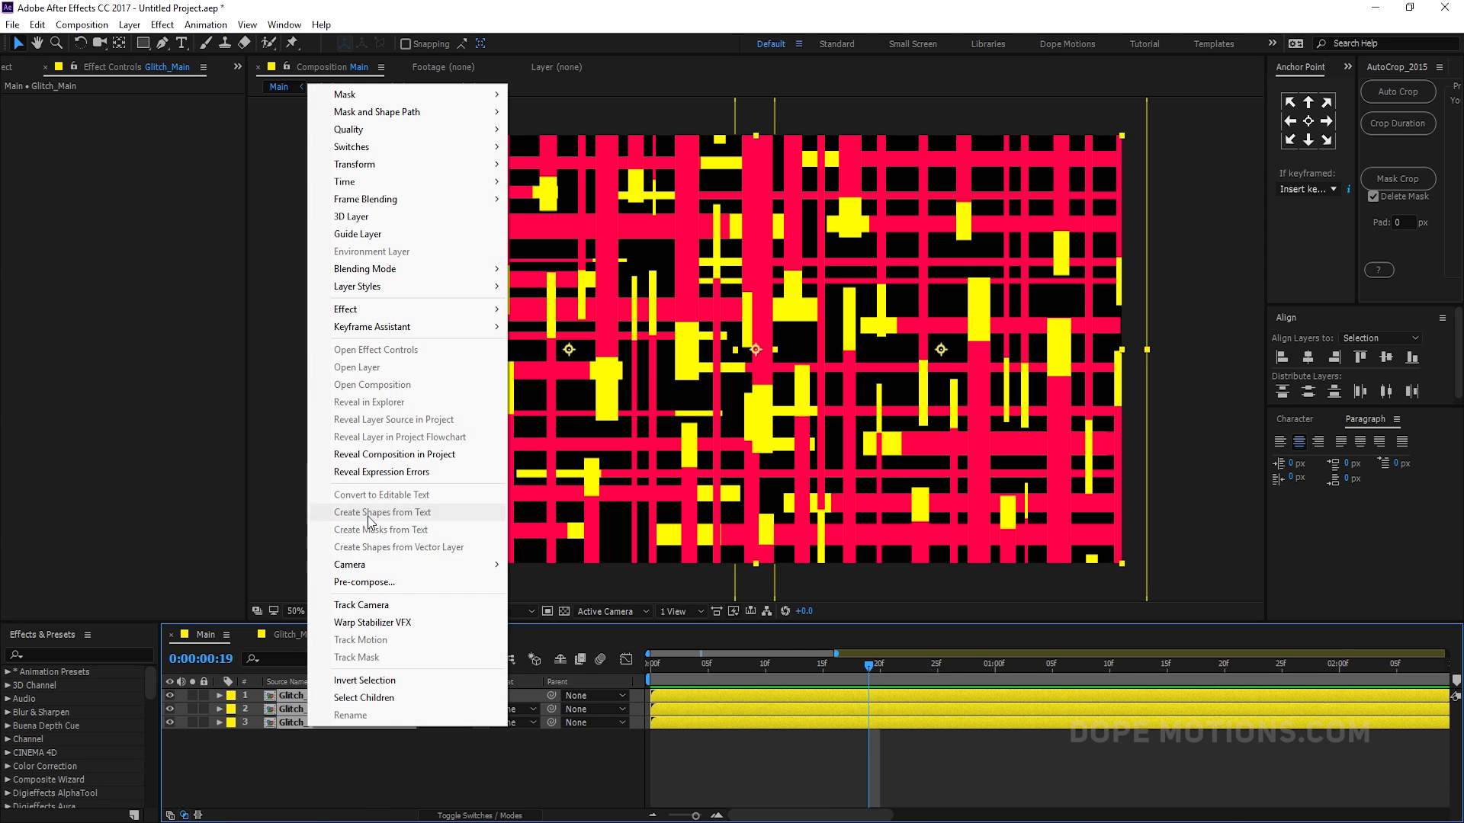
{"action": "left_click", "coordinate": [367, 583]}
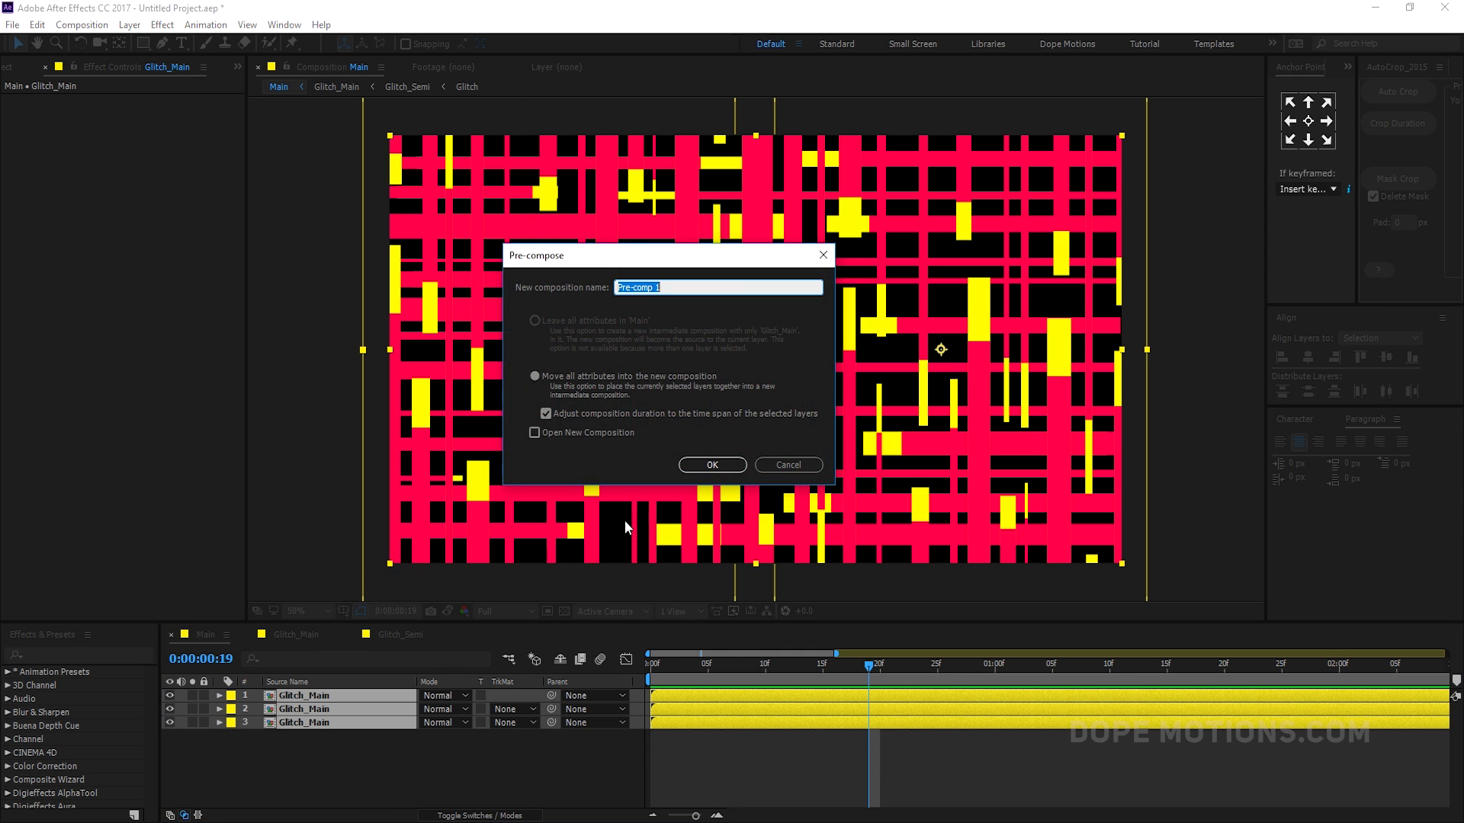
{"action": "type", "text": "G_Final"}
{"action": "left_click", "coordinate": [705, 461]}
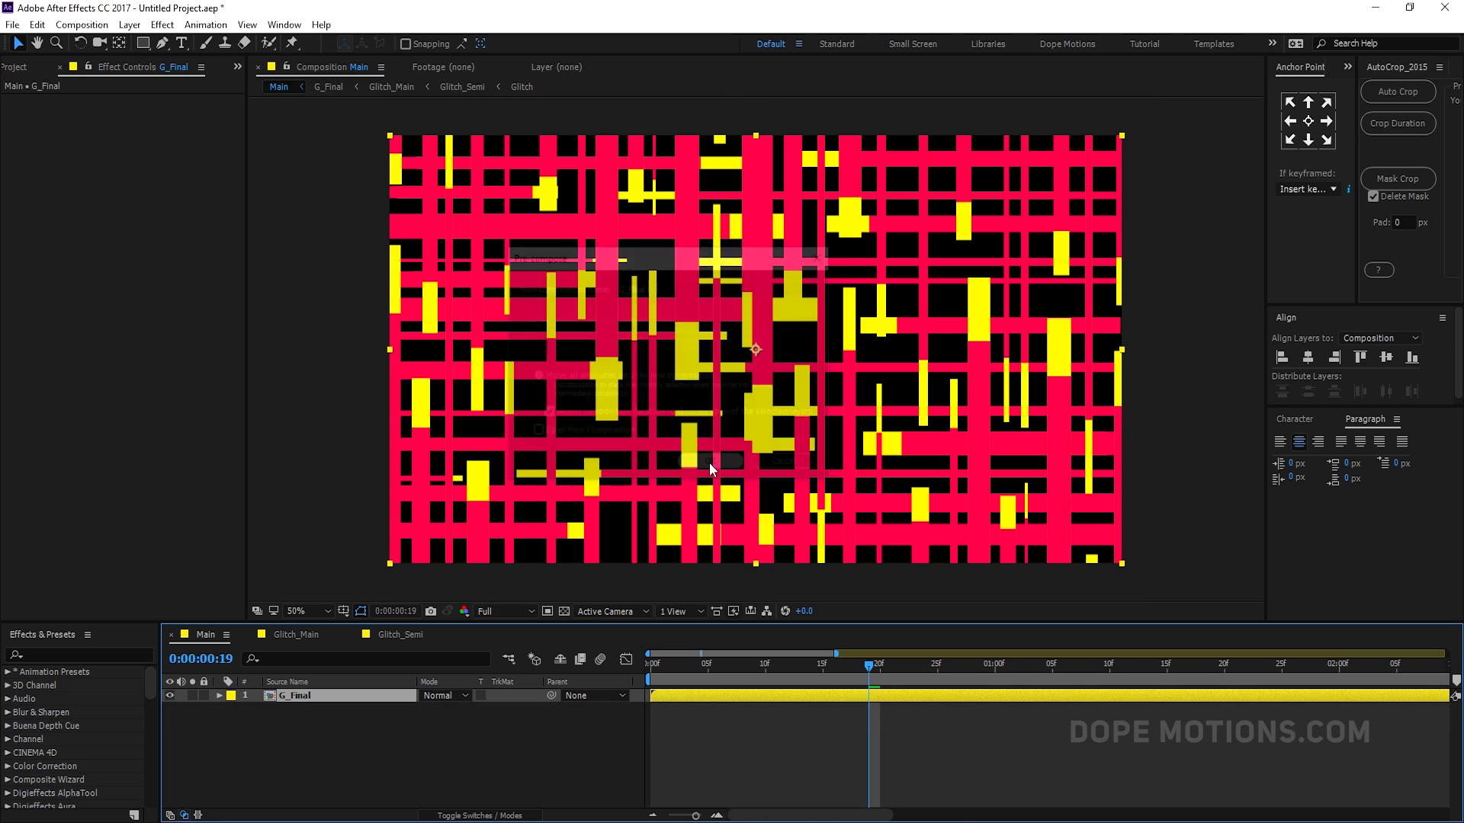
Step: Look inside G_Final, return to Main, and apply the Glow effect to the G_Final layer
{"action": "double_click", "coordinate": [297, 697]}
{"action": "left_click", "coordinate": [217, 636]}
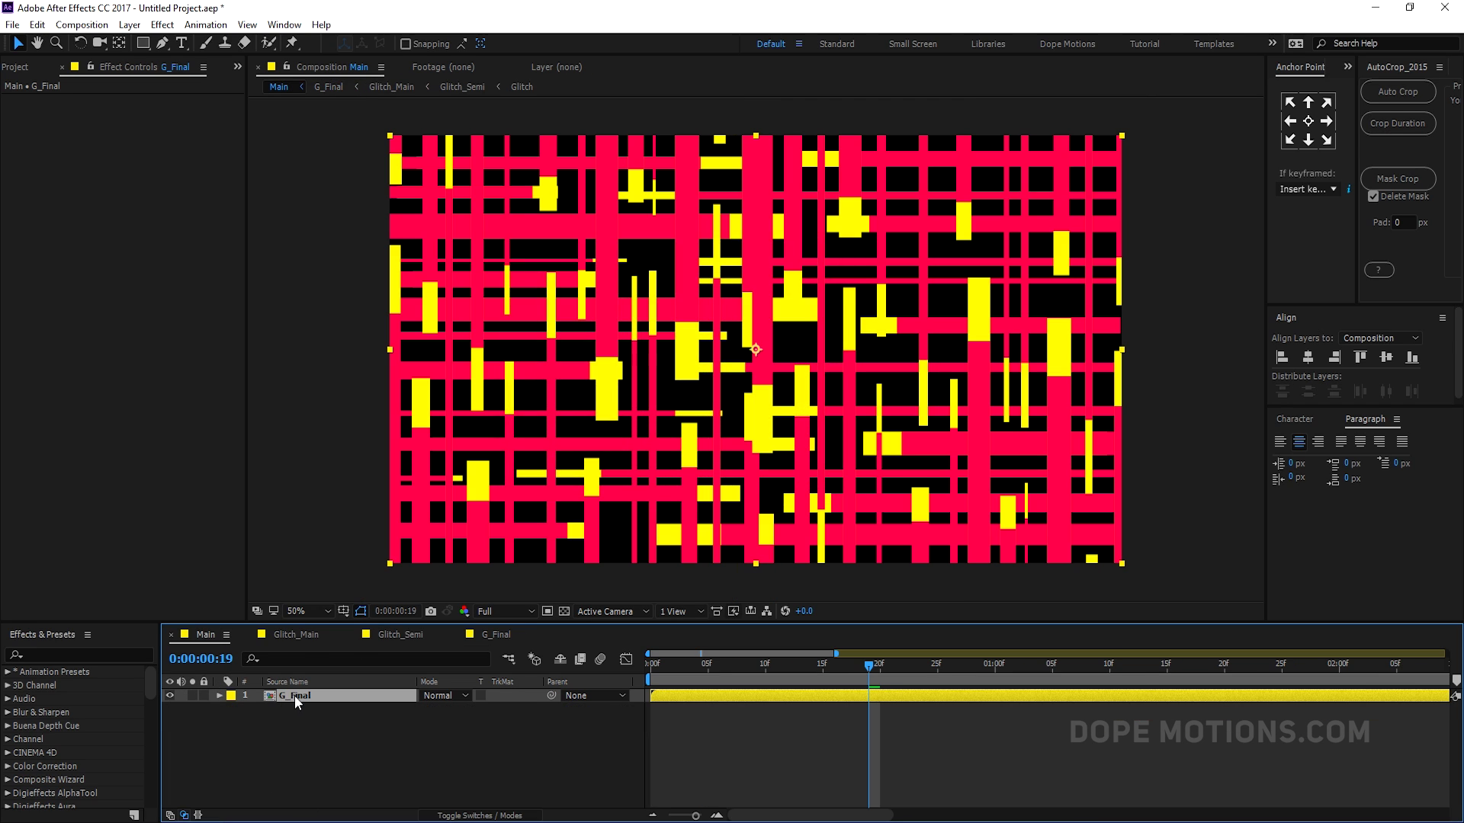
{"action": "key", "text": "ctrl+space"}
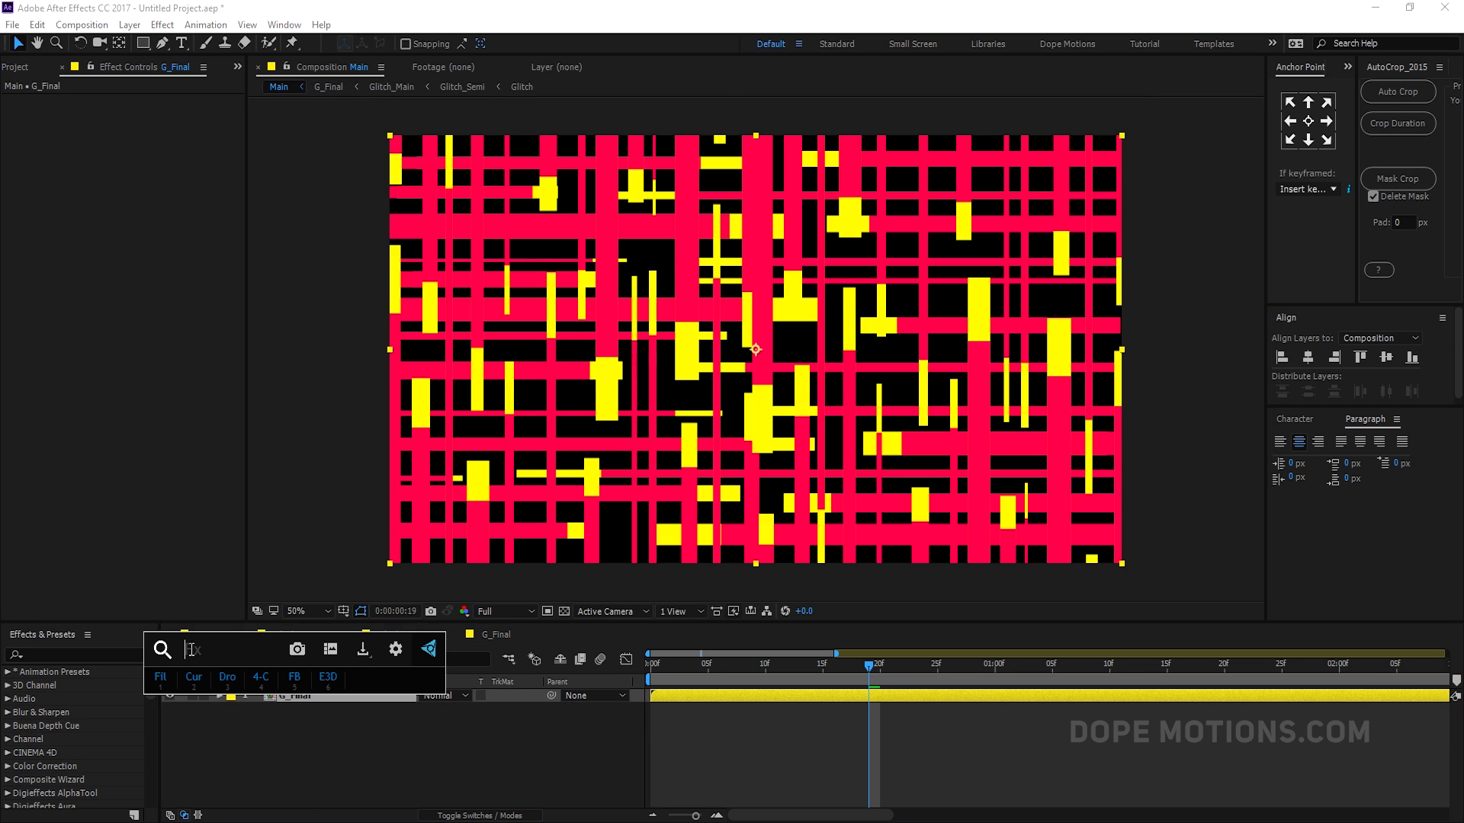
{"action": "type", "text": "glow"}
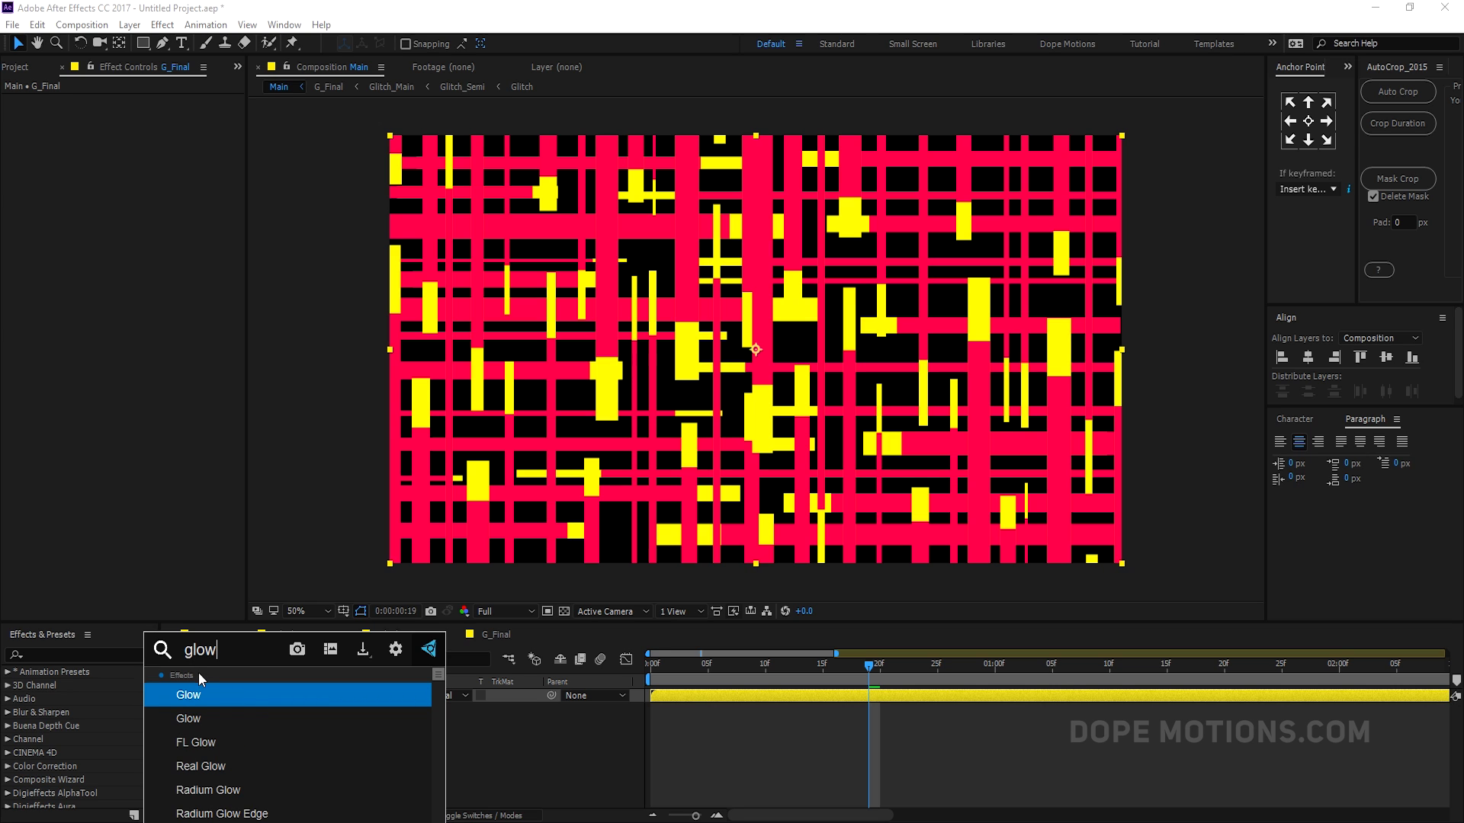
{"action": "left_click", "coordinate": [191, 720]}
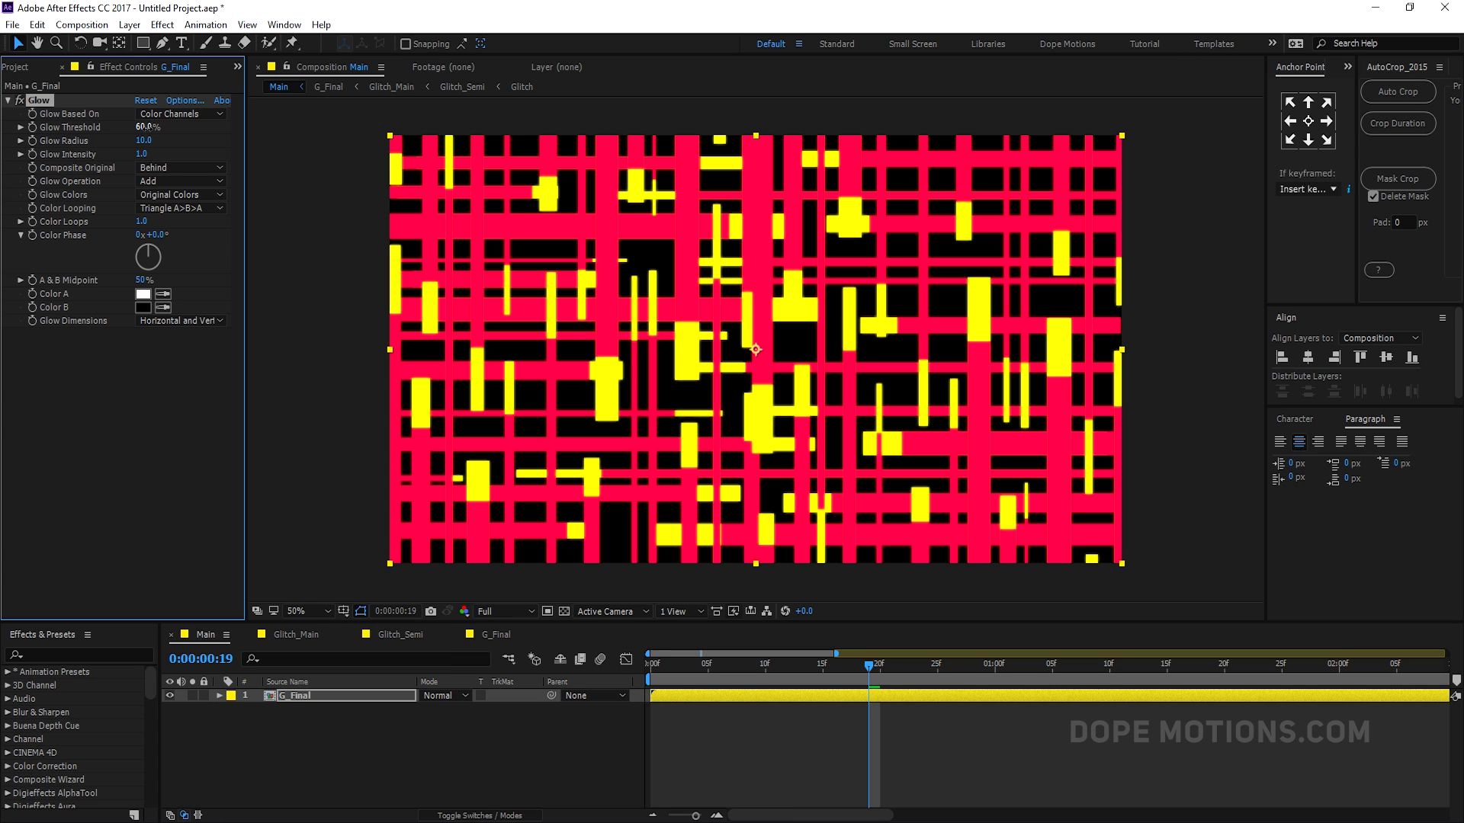
Step: Set the Glow effect's threshold to 85%, its radius to 8, and its intensity to 0.5
{"action": "left_click", "coordinate": [144, 127]}
{"action": "left_click", "coordinate": [143, 140]}
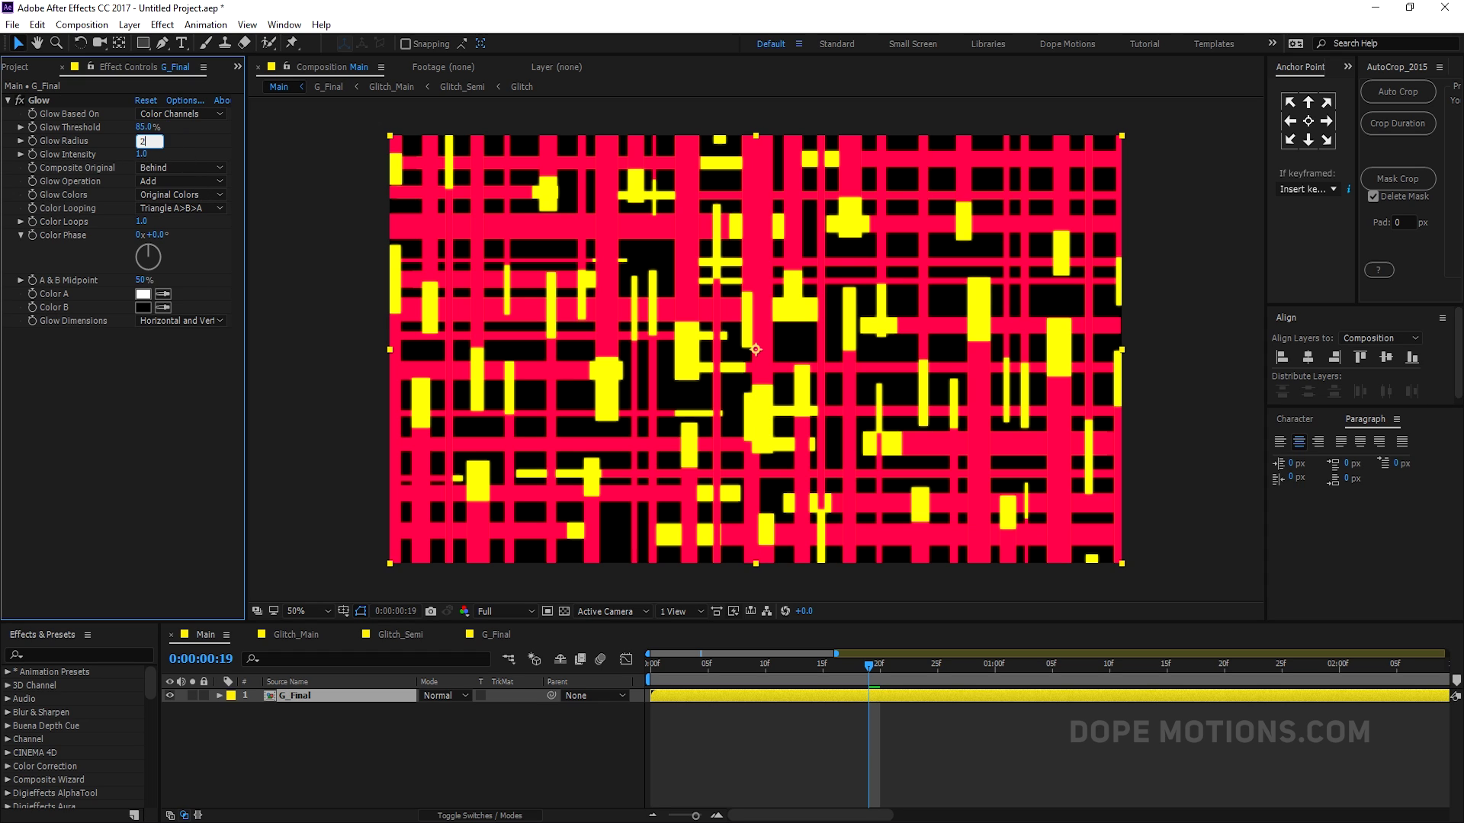
{"action": "type", "text": "20"}
{"action": "key", "text": "Return"}
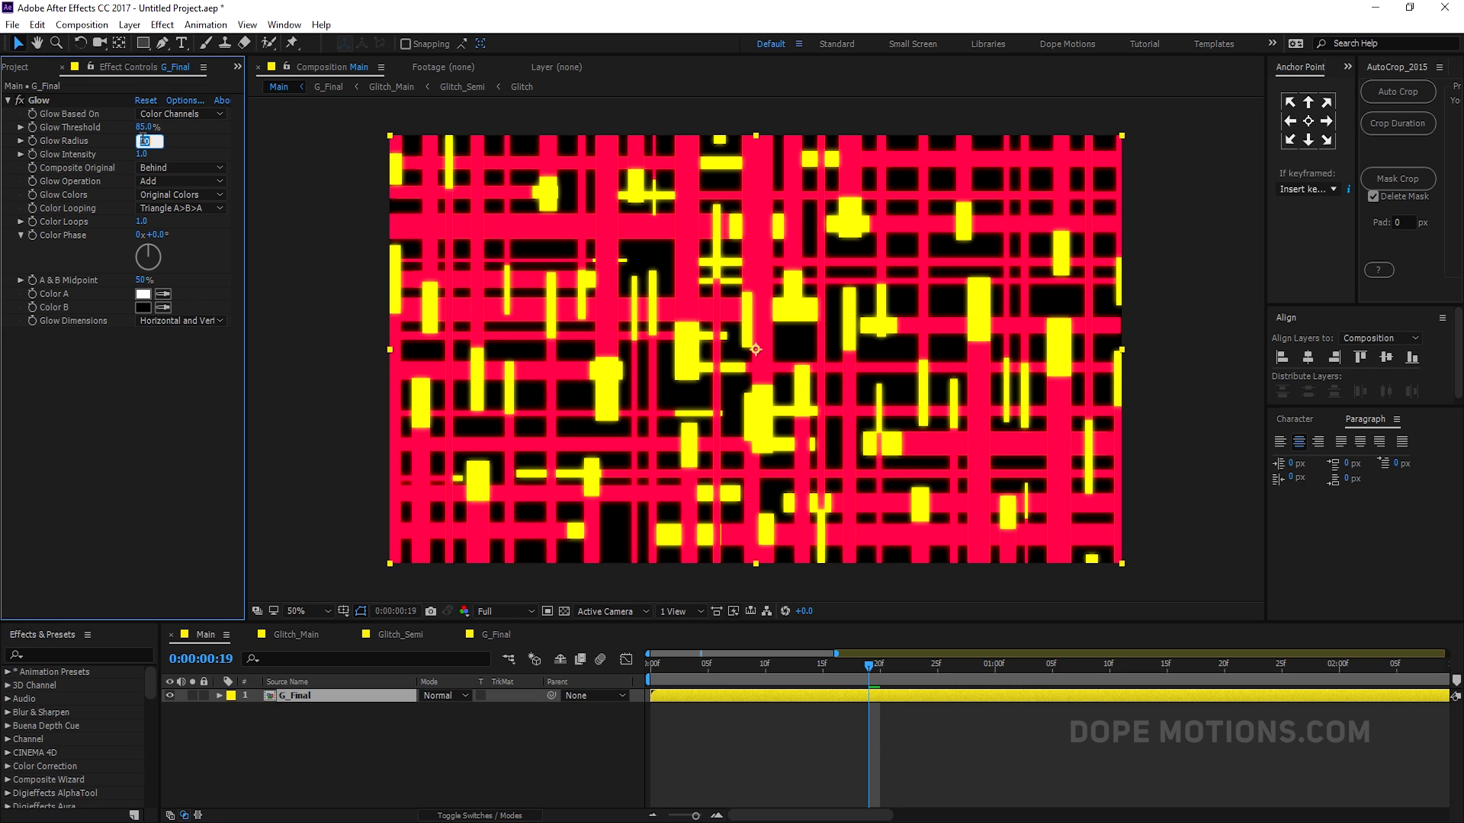
{"action": "type", "text": "8"}
{"action": "key", "text": "Return"}
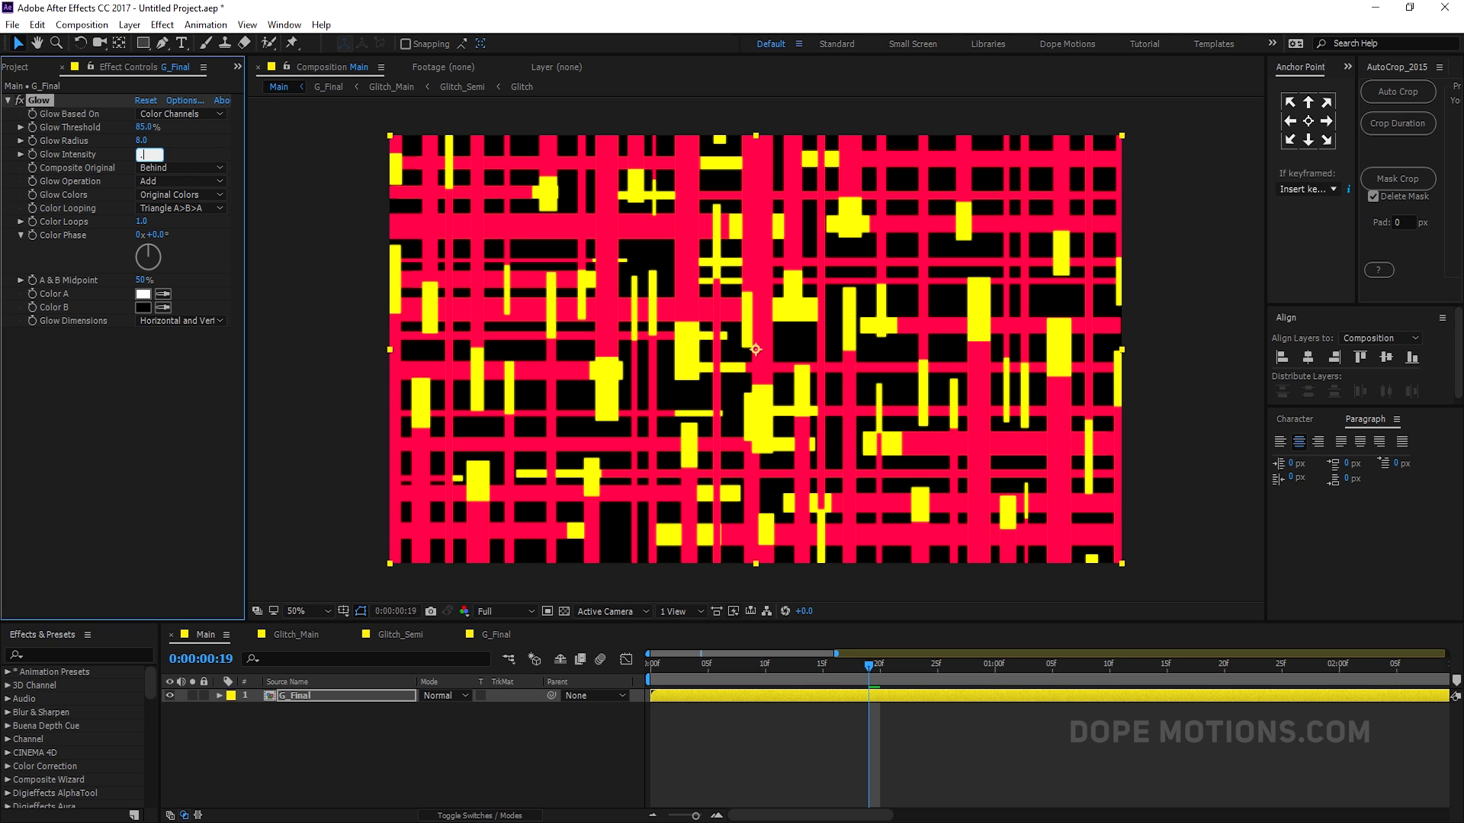
{"action": "left_click", "coordinate": [155, 396]}
Step: Check the glowing G_Final lines against the transparency grid and scrub the animation to 0:00:00:20
{"action": "left_click_drag", "start_coordinate": [686, 660], "coordinate": [846, 667]}
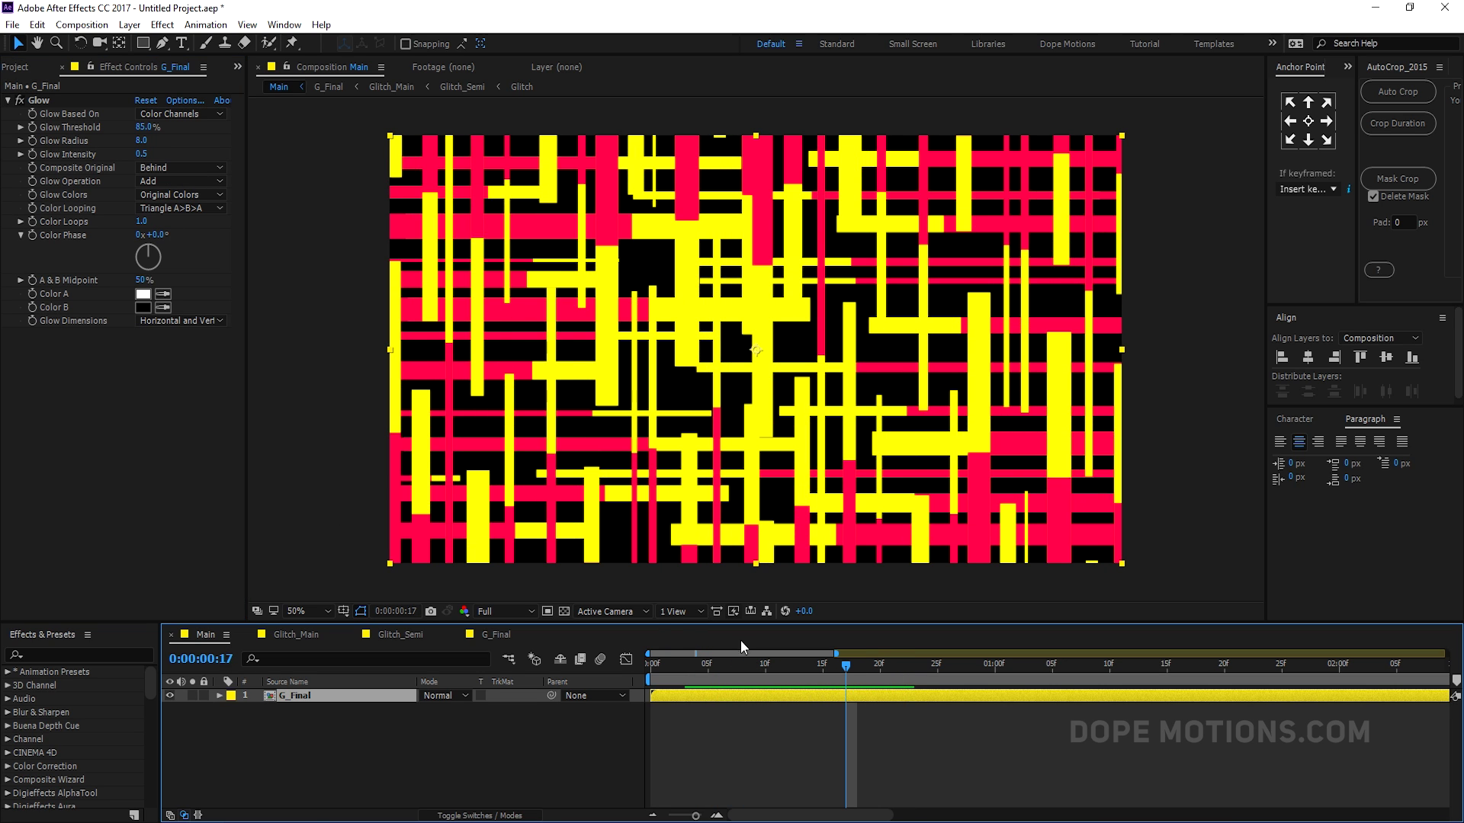
{"action": "left_click", "coordinate": [564, 611]}
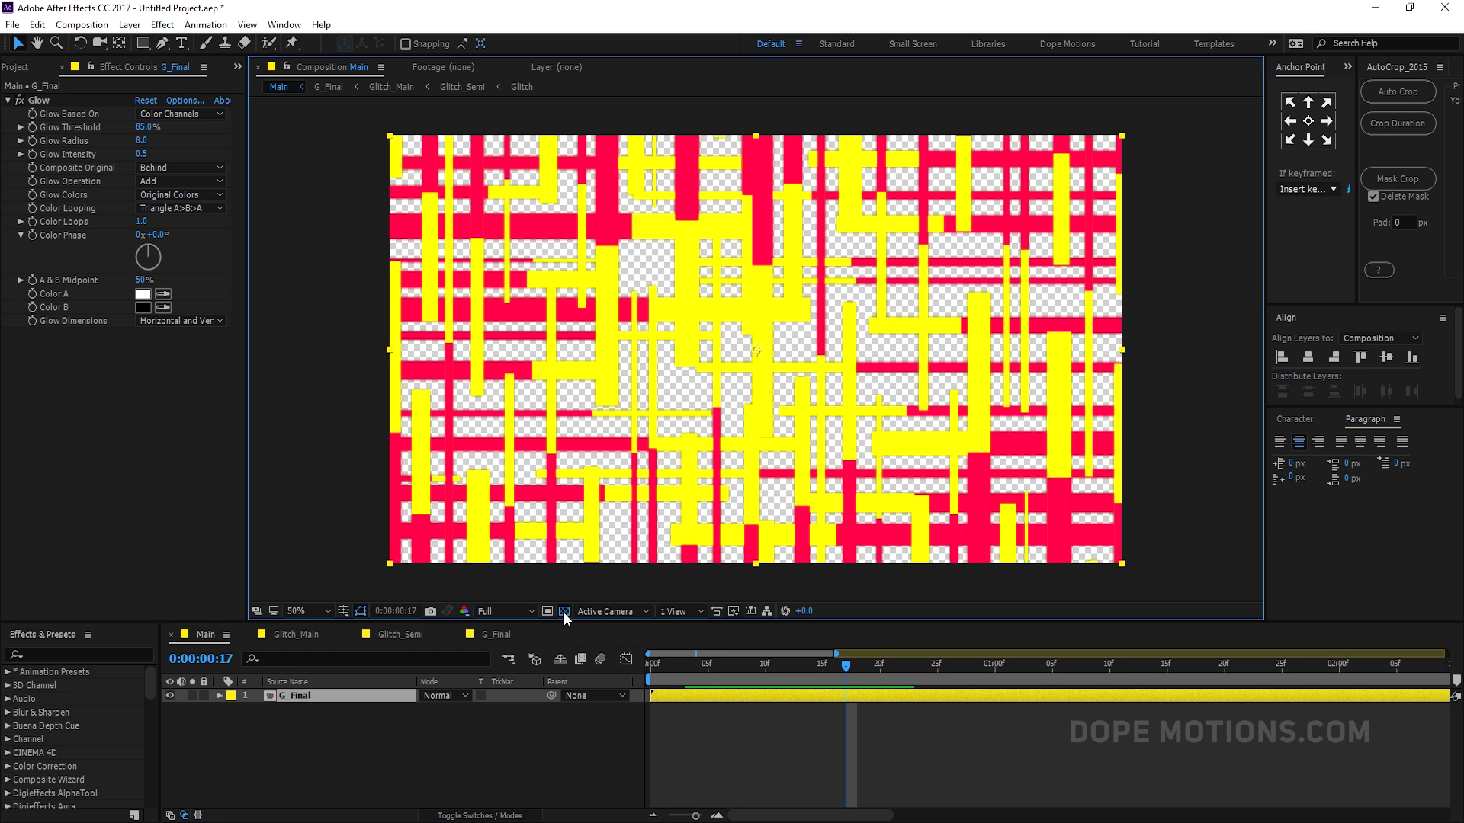
{"action": "left_click", "coordinate": [564, 611]}
{"action": "left_click_drag", "start_coordinate": [711, 663], "coordinate": [879, 679]}
Step: Add a text layer reading GLITCH to the Main composition
{"action": "left_click", "coordinate": [177, 44]}
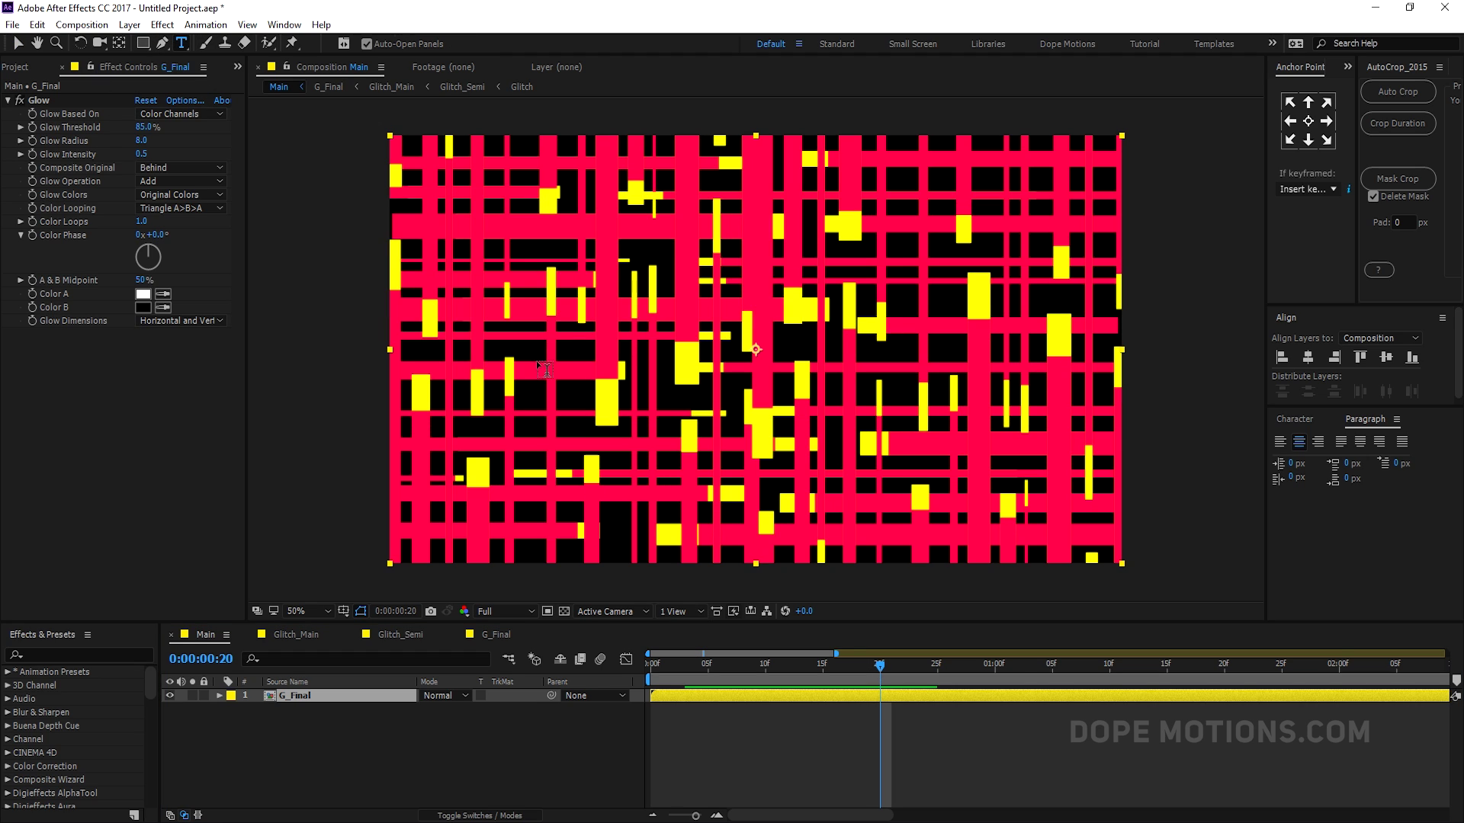
{"action": "left_click", "coordinate": [684, 336]}
{"action": "type", "text": "GLITCH"}
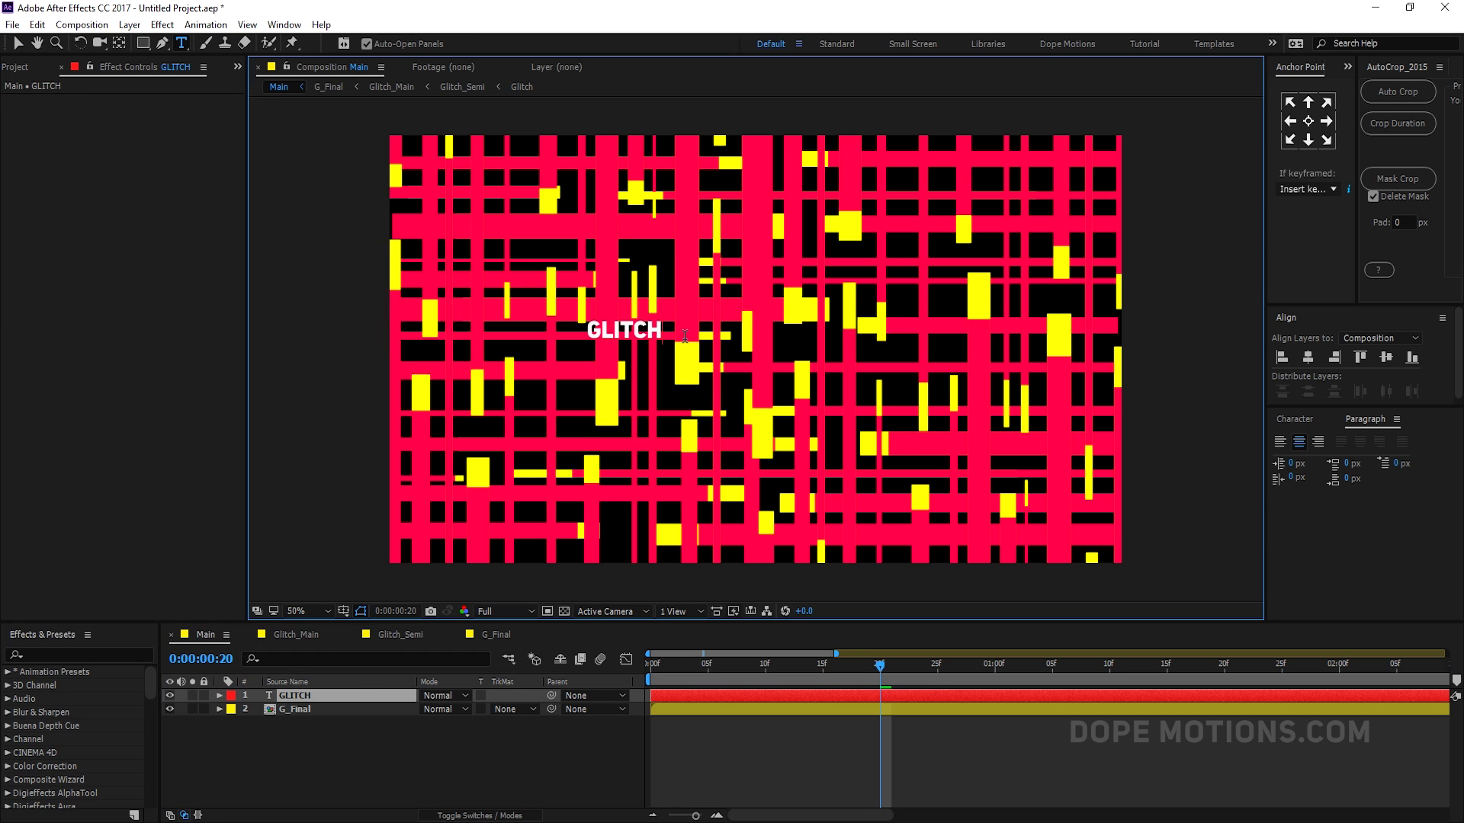
{"action": "left_click", "coordinate": [11, 46]}
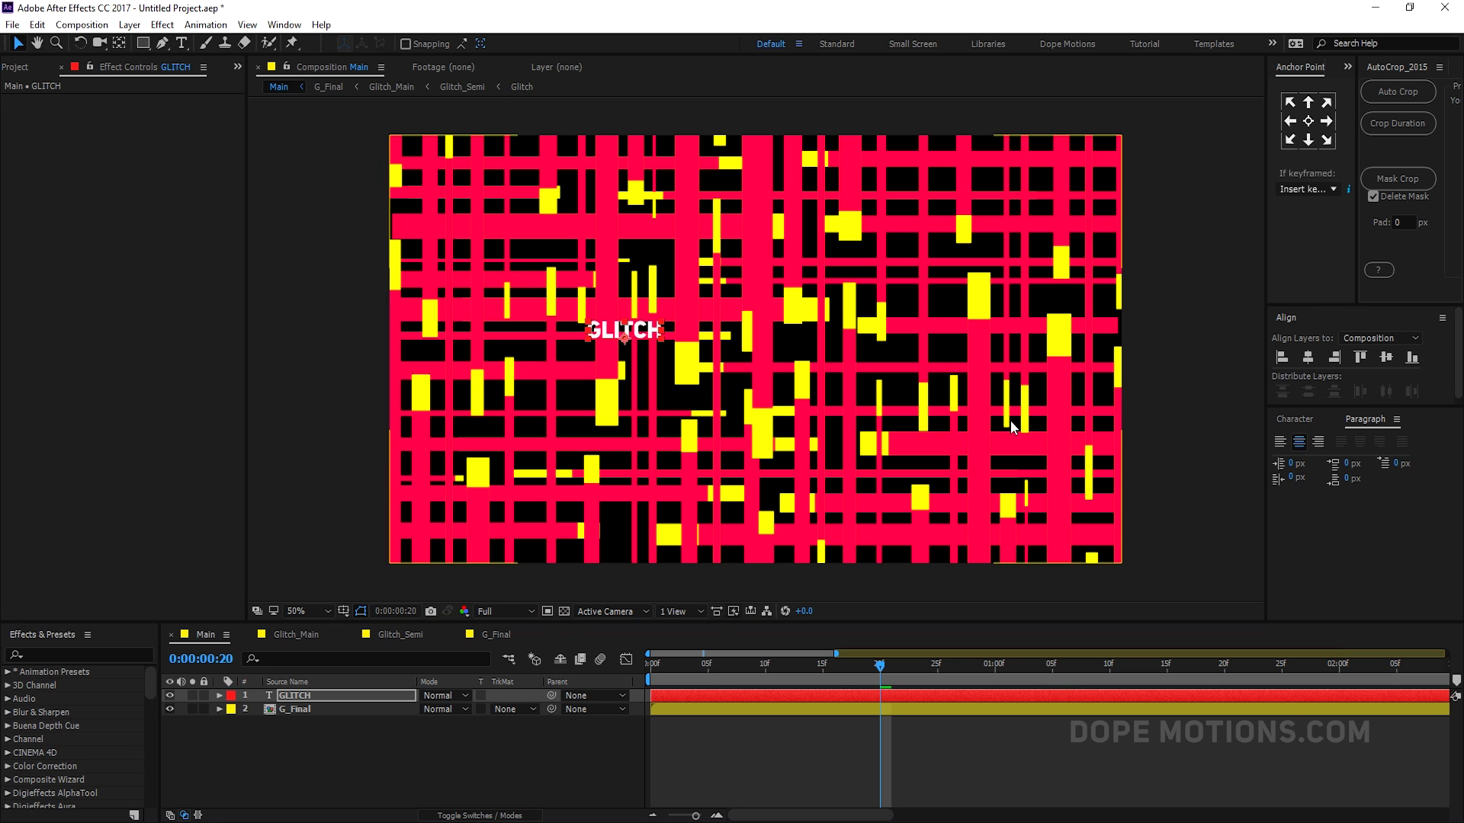
Step: Center the GLITCH text's anchor point and align the layer to the center of the composition
{"action": "key", "text": "Caps_Lock"}
{"action": "left_click", "coordinate": [1308, 358]}
{"action": "left_click", "coordinate": [1385, 357]}
{"action": "left_click", "coordinate": [1308, 129]}
{"action": "key", "text": "Caps_Lock"}
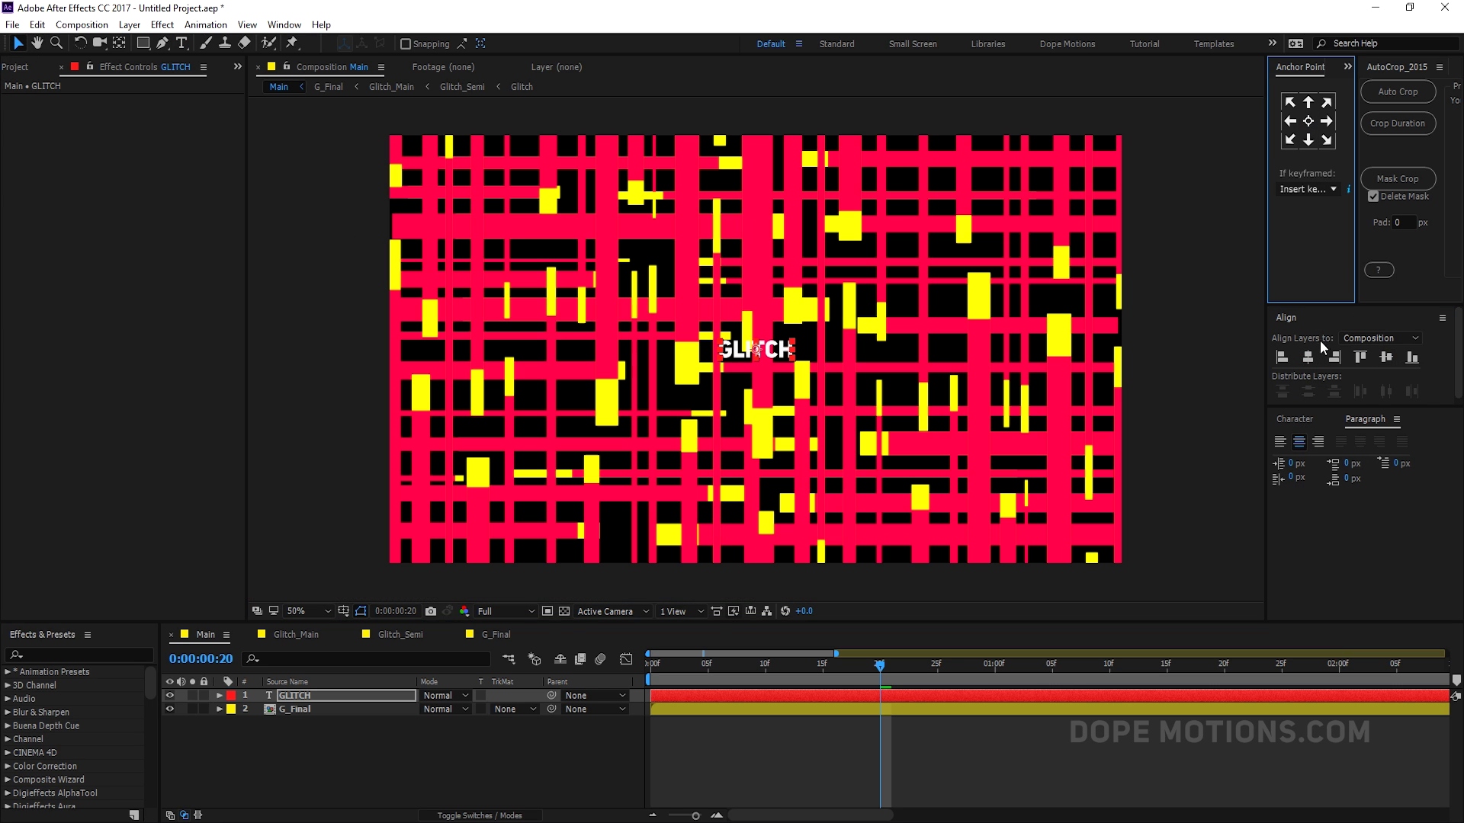
Step: Enlarge the GLITCH text to 305 px, centered in the composition, and place its layer below G_Final
{"action": "left_click", "coordinate": [1296, 420]}
{"action": "left_click_drag", "start_coordinate": [1298, 490], "coordinate": [1441, 439]}
{"action": "left_click", "coordinate": [1308, 121]}
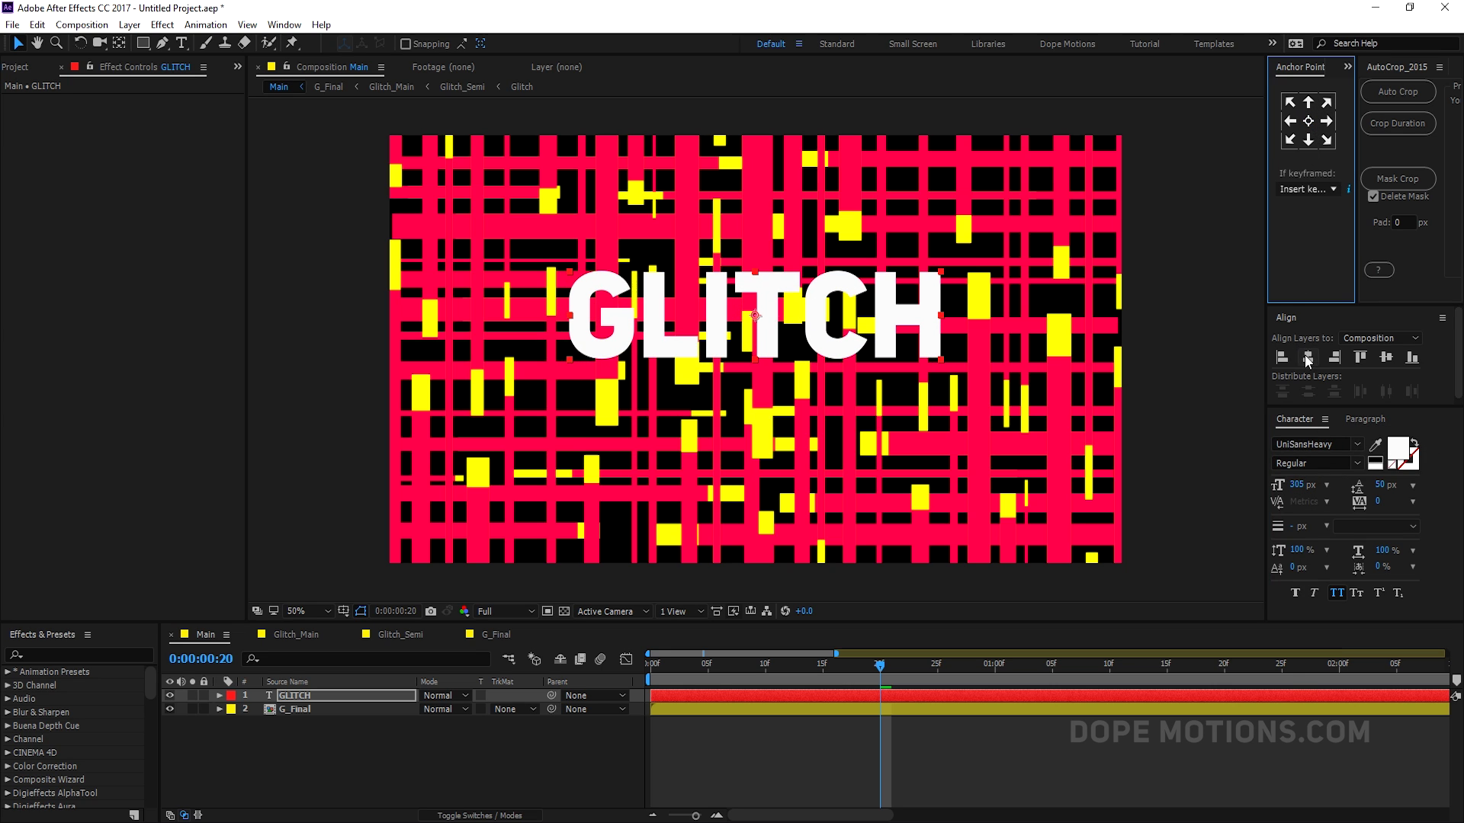
{"action": "left_click", "coordinate": [1386, 356]}
{"action": "mouse_move", "coordinate": [314, 700]}
{"action": "left_mouse_down"}
{"action": "mouse_move", "coordinate": [313, 739]}
{"action": "mouse_move", "coordinate": [294, 714]}
{"action": "left_mouse_up"}
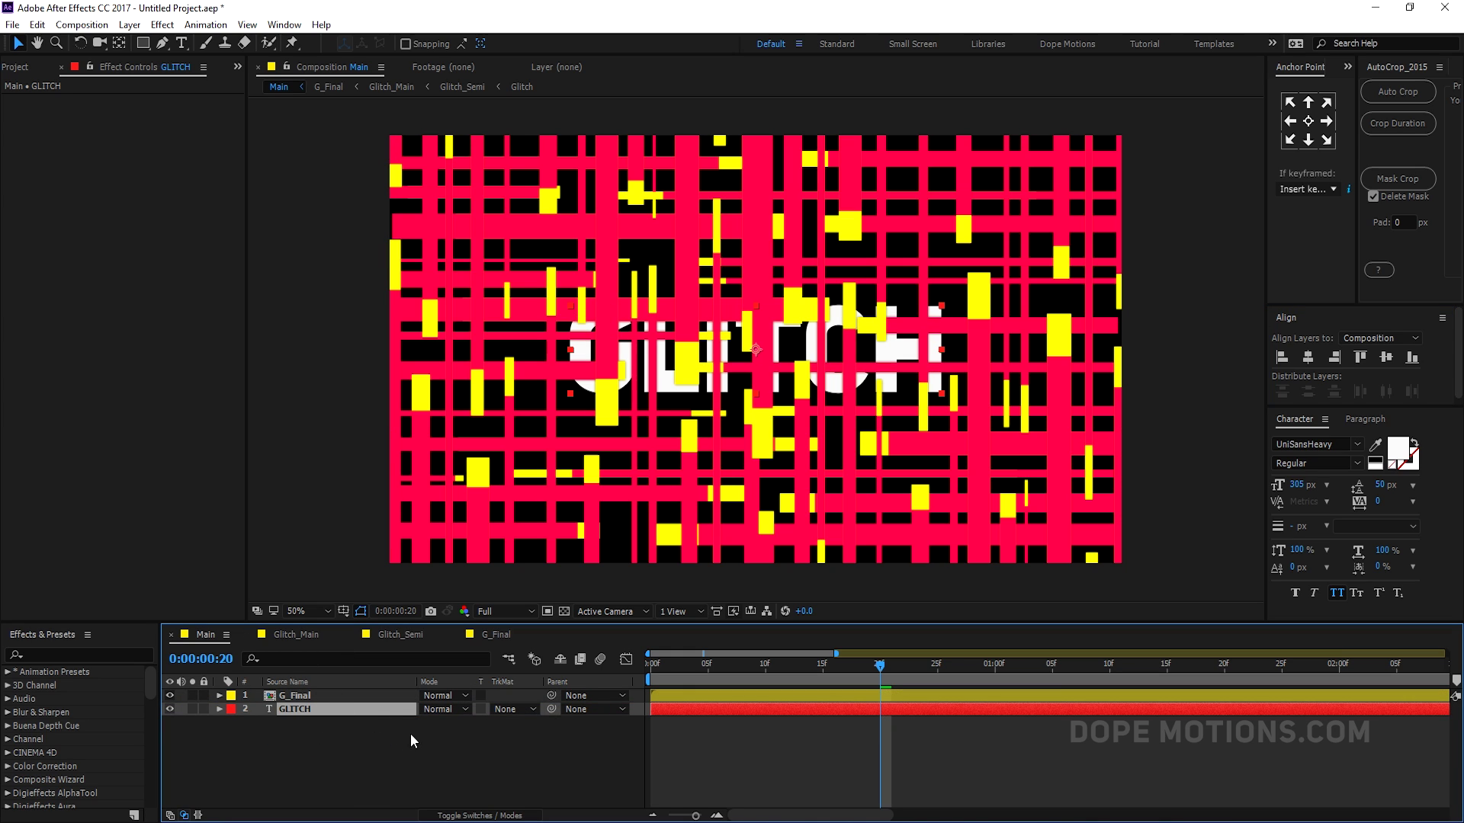
Step: Try G_Final as an alpha matte for the GLITCH text, scrub the effect and undo the change
{"action": "left_click", "coordinate": [528, 710]}
{"action": "left_click", "coordinate": [534, 748]}
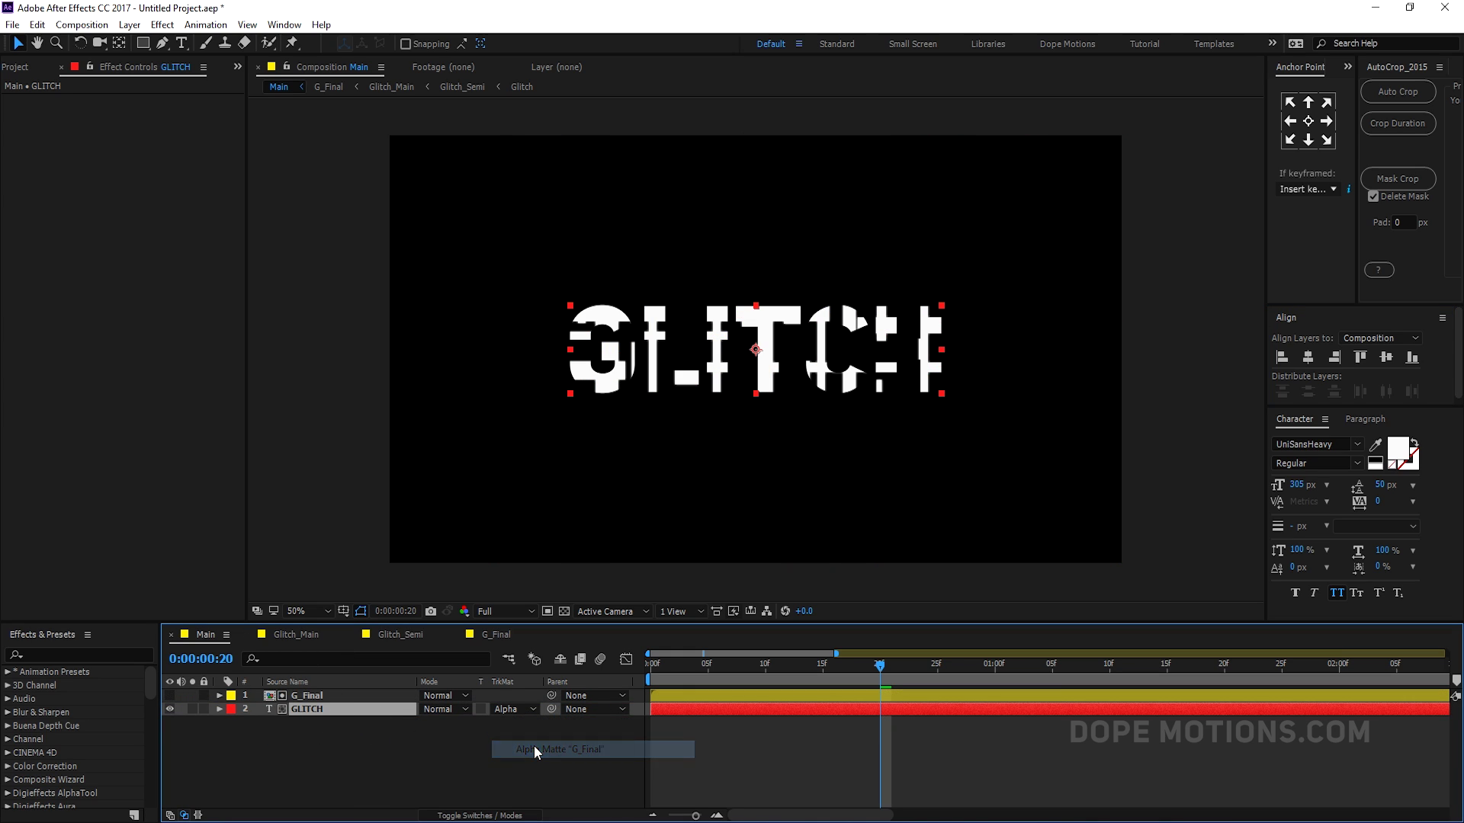
{"action": "left_click_drag", "start_coordinate": [694, 661], "coordinate": [811, 717]}
{"action": "key", "text": "ctrl+z"}
{"action": "key", "text": "ctrl+z"}
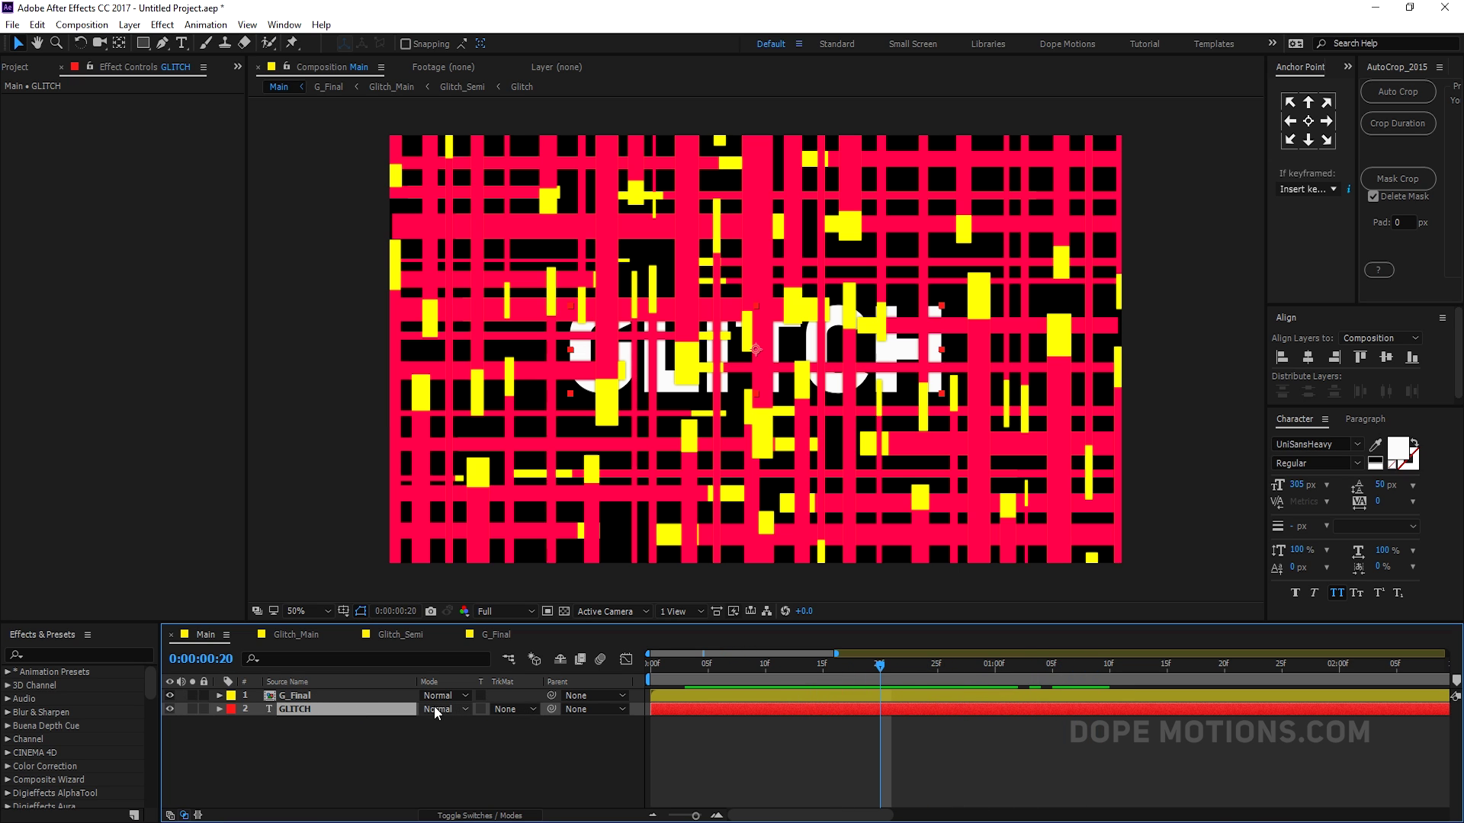
Step: Place G_Final below the GLITCH text, set its track matte to Alpha Matte "GLITCH" and scrub the animation to 0:00:00:21
{"action": "left_click", "coordinate": [527, 709]}
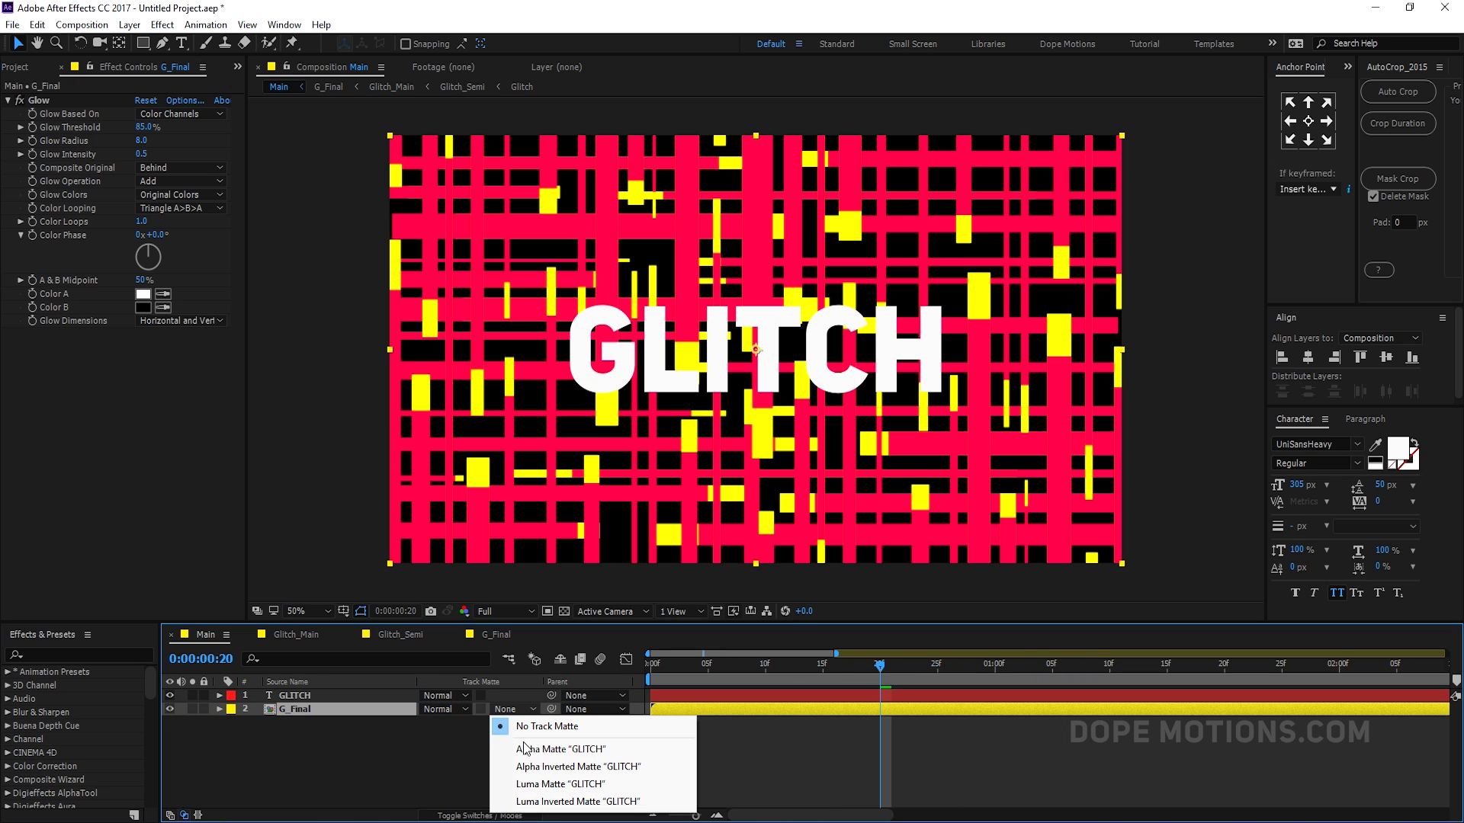
{"action": "left_click", "coordinate": [526, 750]}
{"action": "left_click", "coordinate": [696, 671]}
{"action": "left_click_drag", "start_coordinate": [640, 671], "coordinate": [1142, 709]}
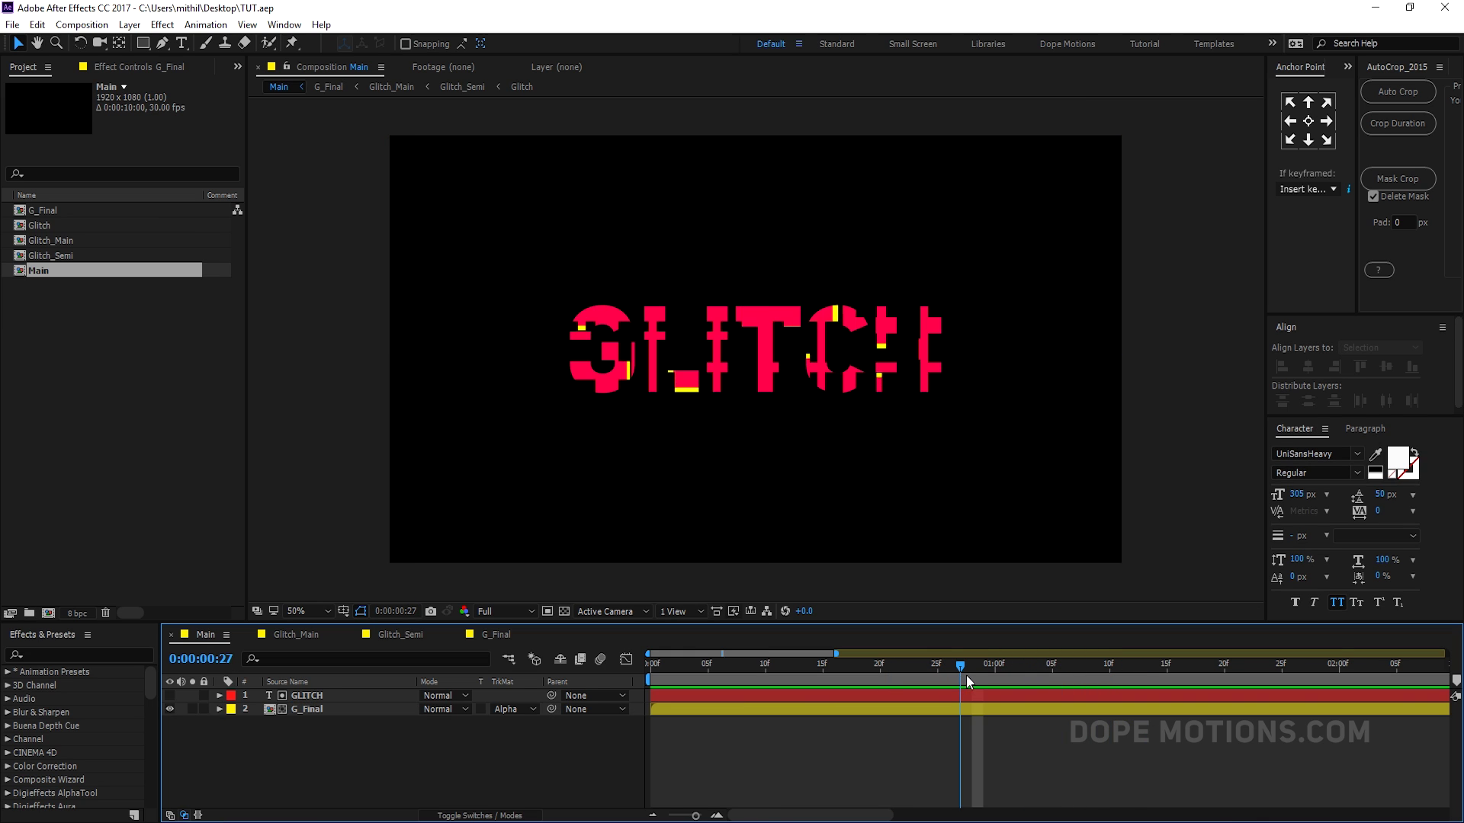
{"action": "left_click_drag", "start_coordinate": [967, 675], "coordinate": [891, 666]}
Step: Open the nested Glitch_Main, Glitch_Semi and Glitch compositions in turn and examine the shape layers in an enlarged timeline
{"action": "left_click", "coordinate": [311, 697]}
{"action": "double_click", "coordinate": [313, 707]}
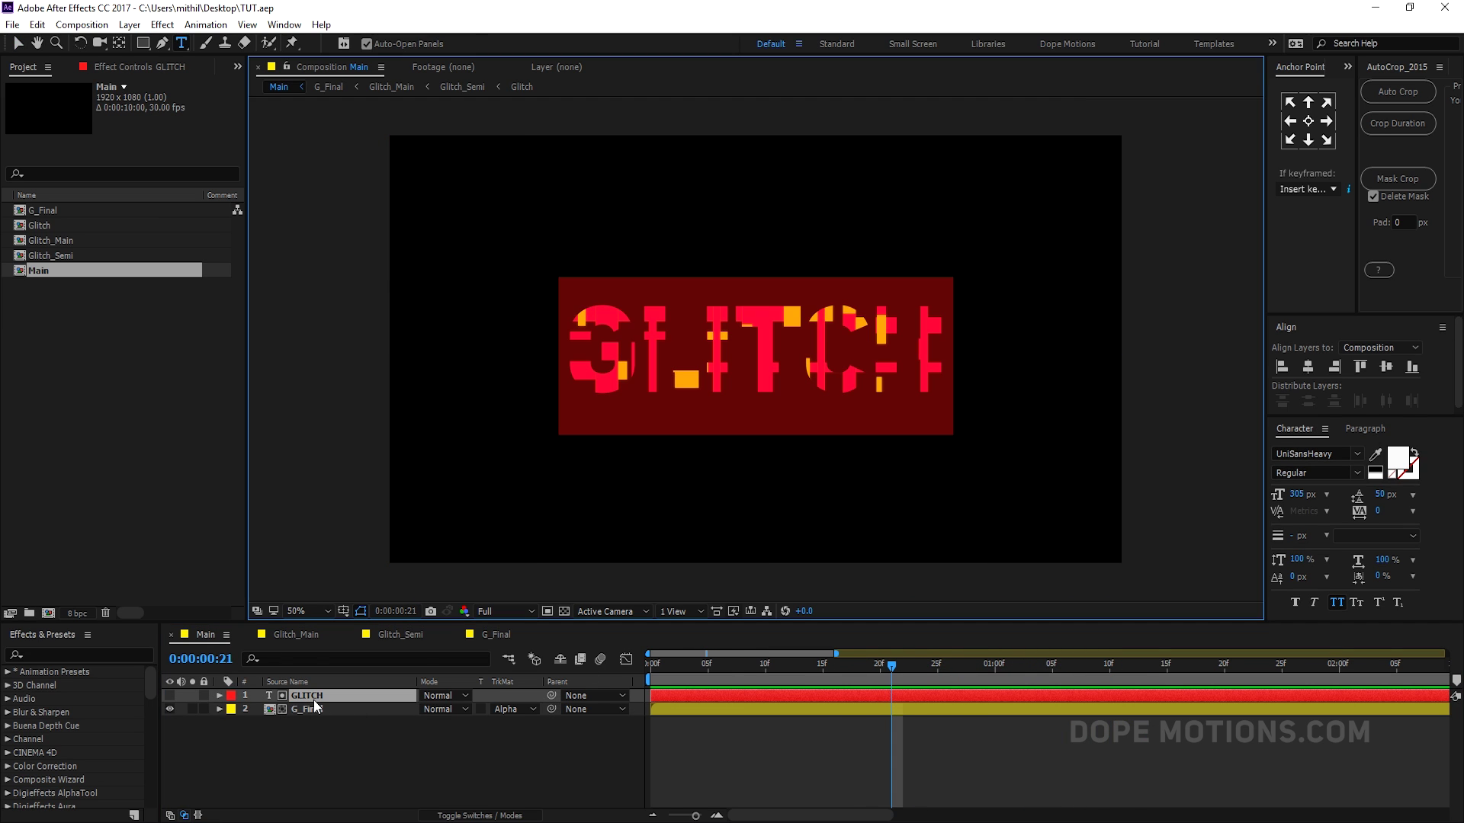
{"action": "double_click", "coordinate": [305, 708]}
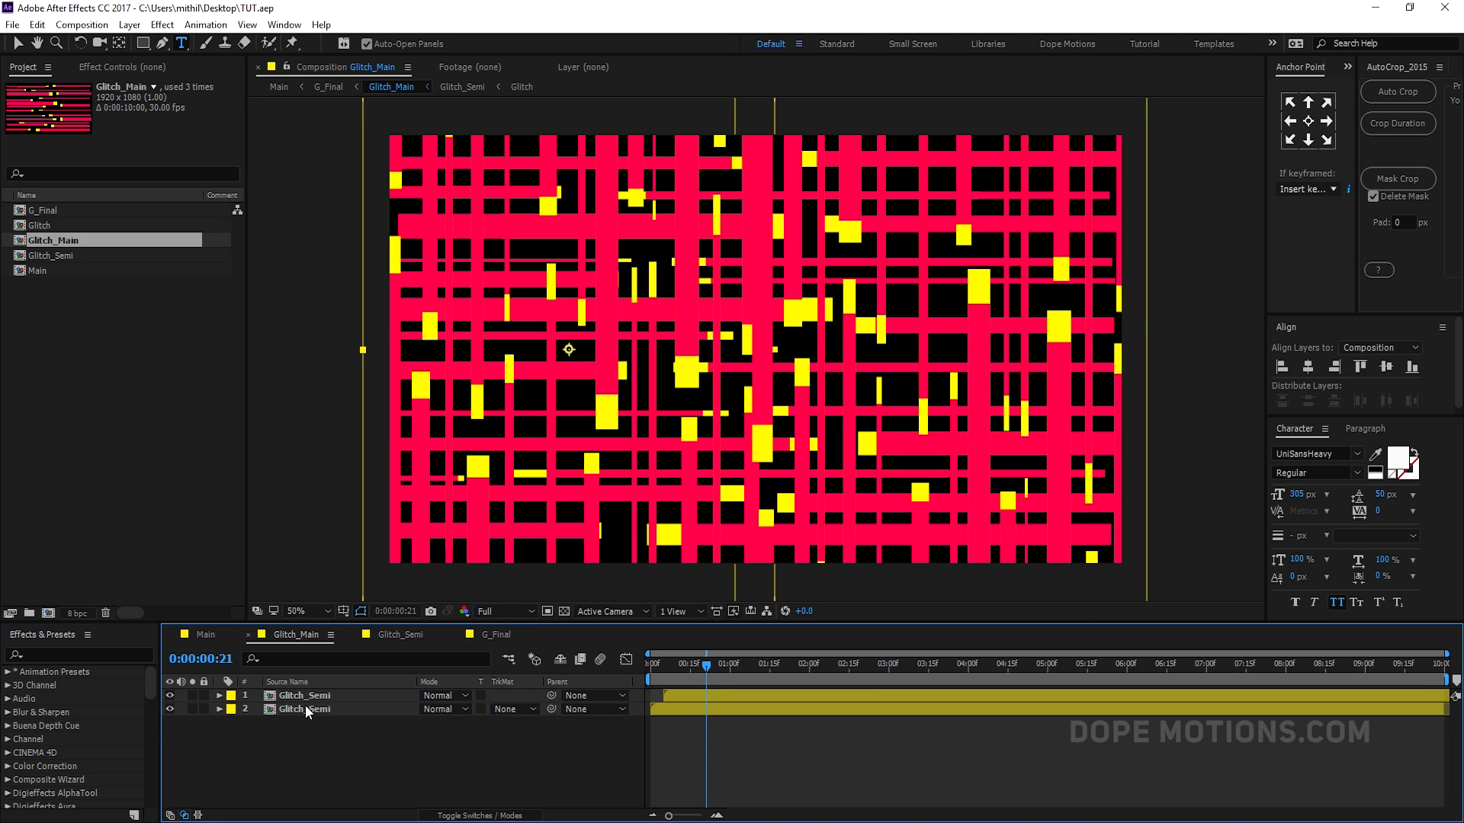
{"action": "double_click", "coordinate": [316, 710]}
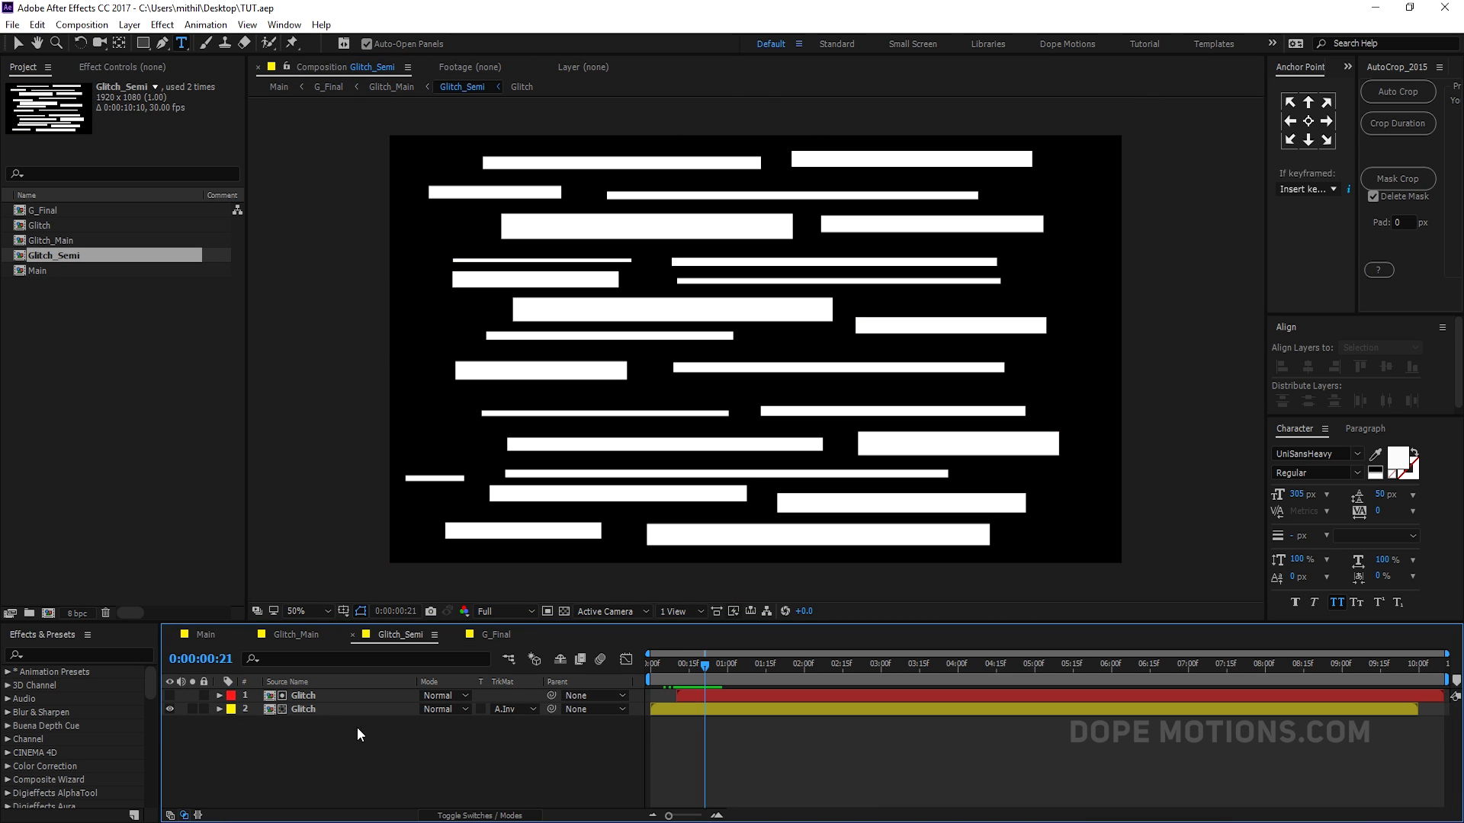
{"action": "double_click", "coordinate": [306, 709]}
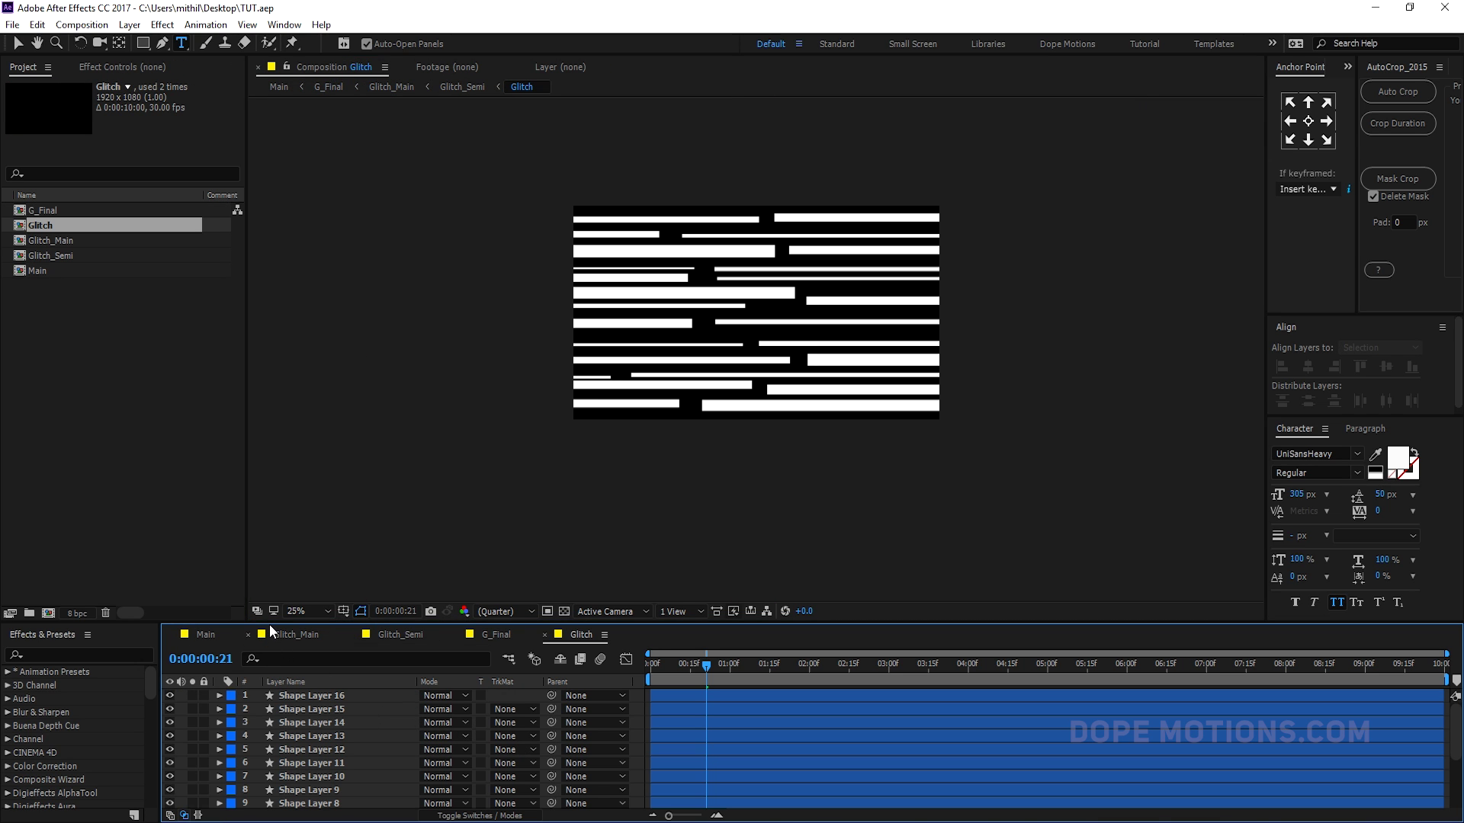
{"action": "left_click_drag", "start_coordinate": [268, 624], "coordinate": [332, 362]}
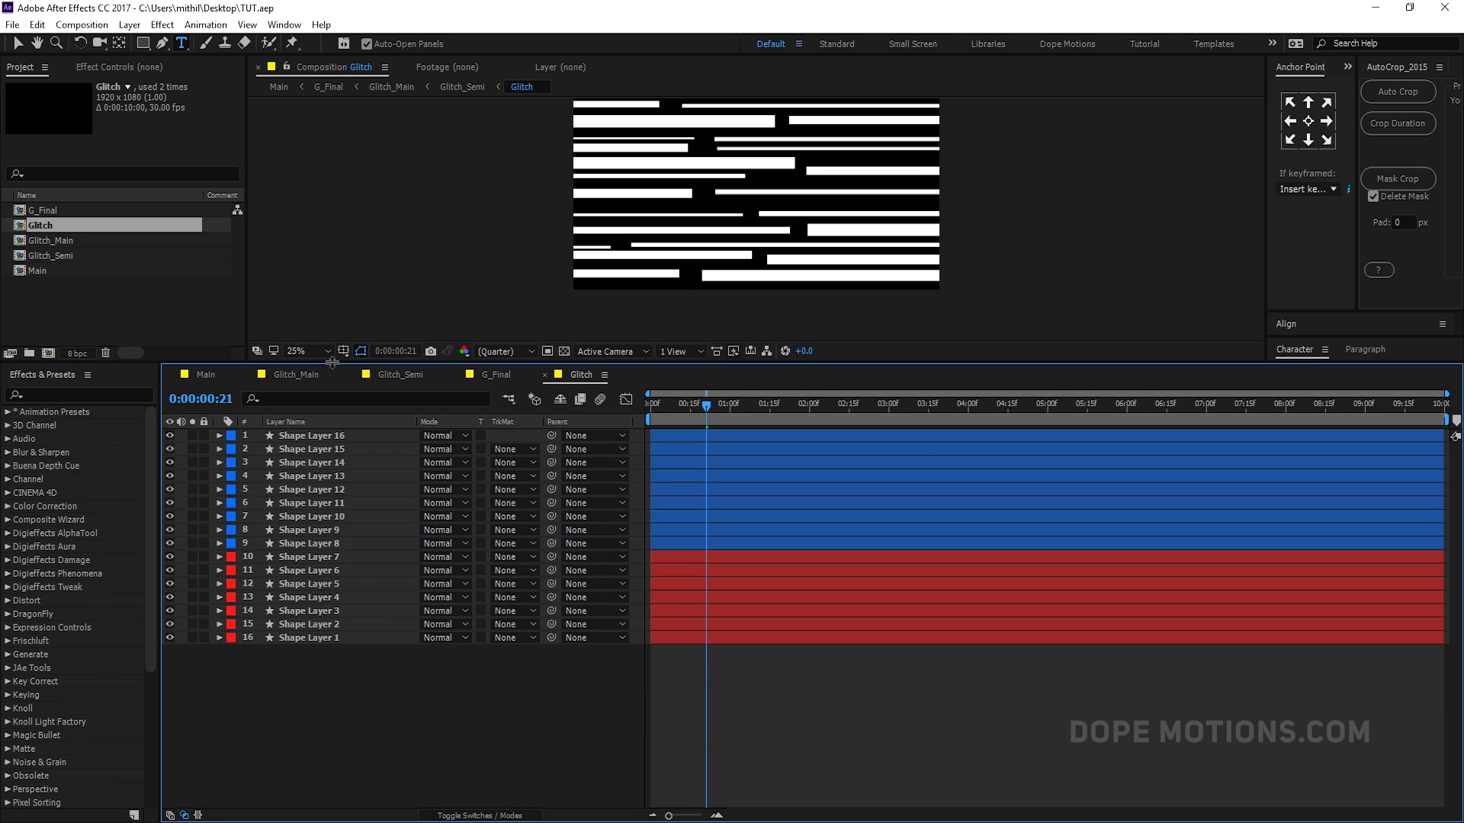
{"action": "left_click_drag", "start_coordinate": [687, 450], "coordinate": [717, 641]}
{"action": "left_click", "coordinate": [715, 542]}
Step: Review the Glitch_Main, Glitch_Semi and G_Final compositions, return to Main and scrub the line-filled GLITCH title
{"action": "left_click", "coordinate": [297, 374]}
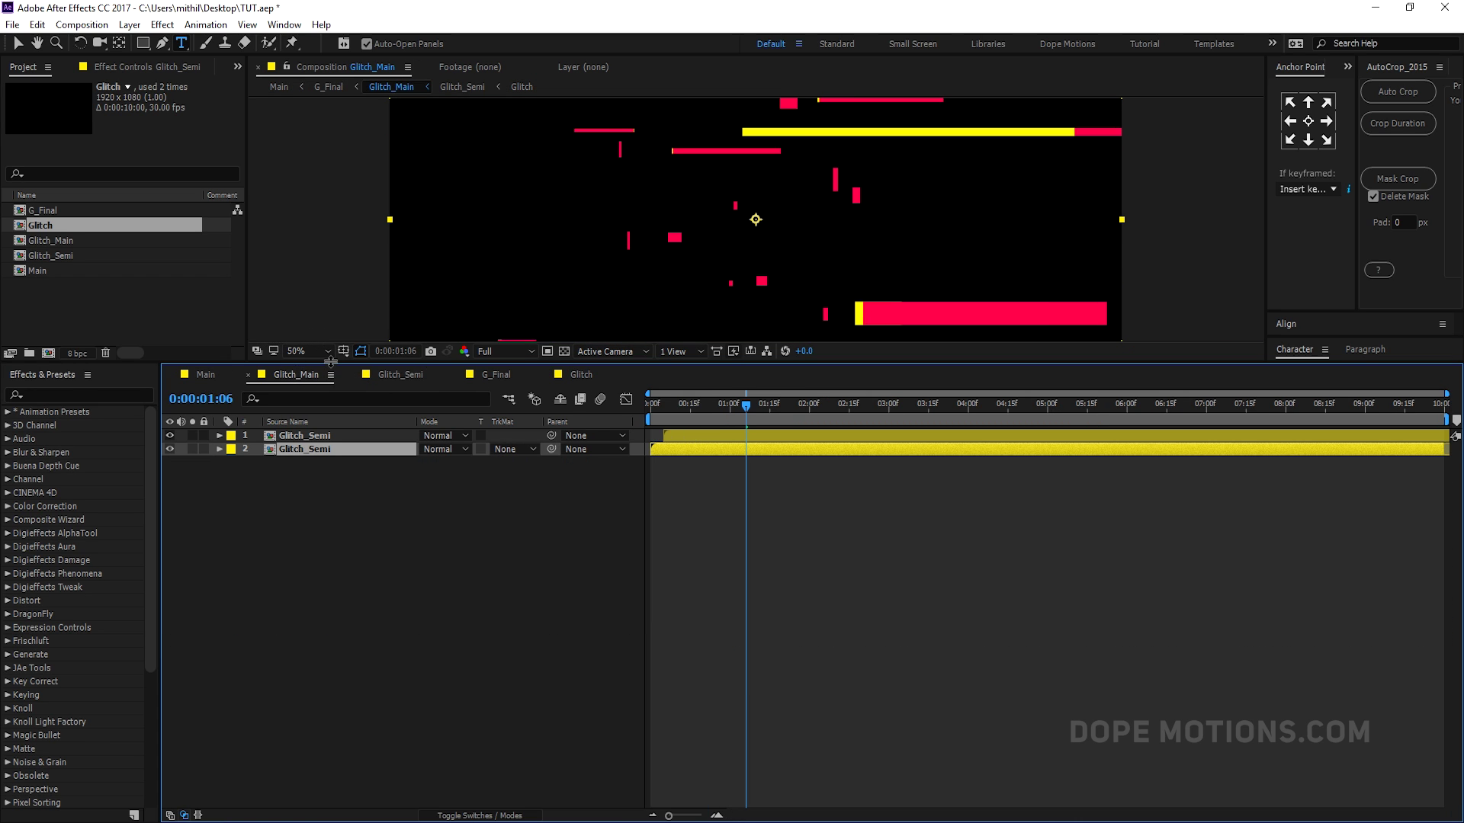
{"action": "left_click_drag", "start_coordinate": [330, 361], "coordinate": [330, 526]}
{"action": "left_click_drag", "start_coordinate": [674, 573], "coordinate": [706, 580]}
{"action": "left_click", "coordinate": [417, 543]}
{"action": "left_click", "coordinate": [497, 539]}
{"action": "left_click", "coordinate": [205, 539]}
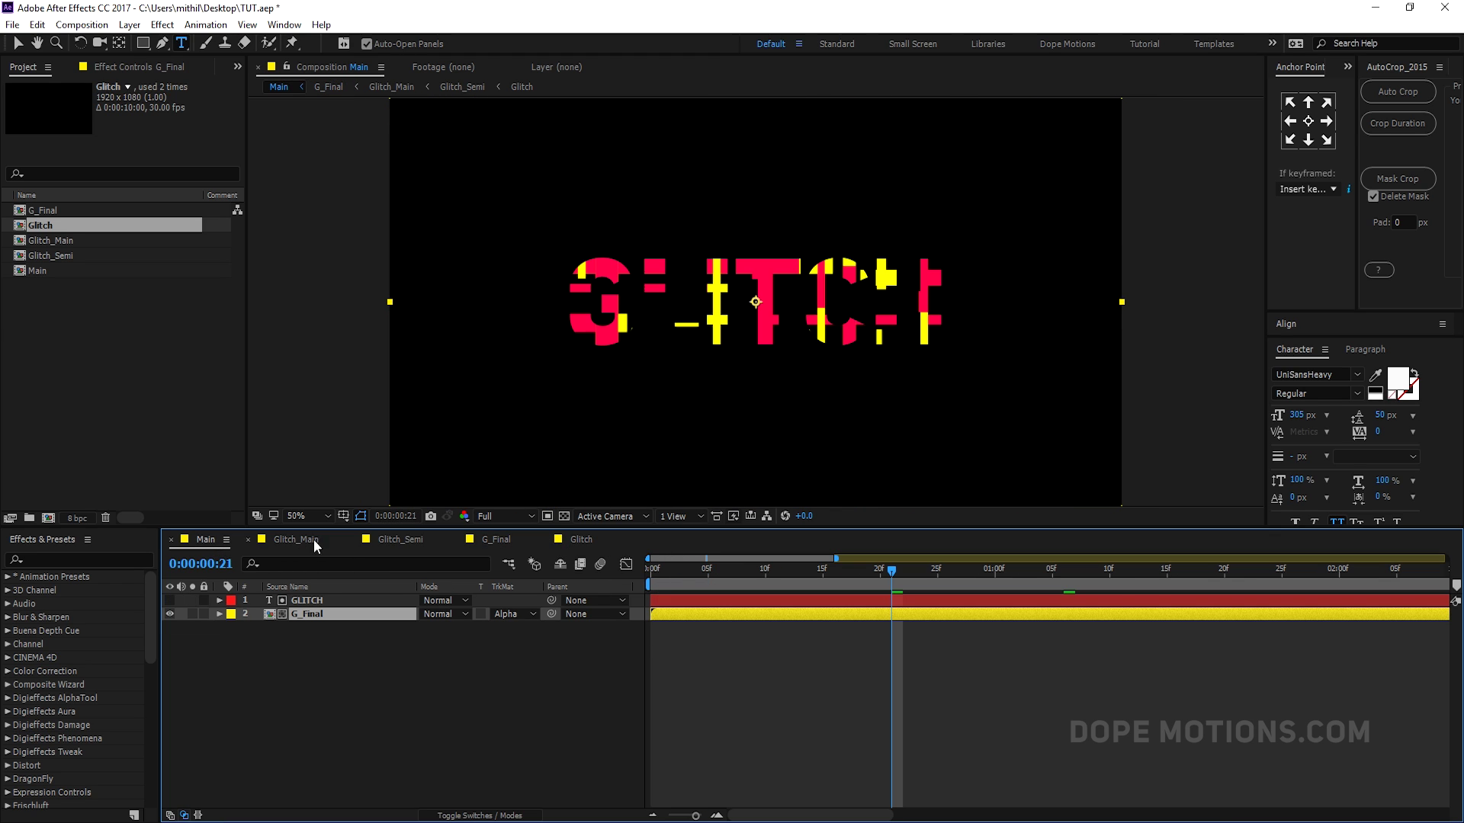
{"action": "left_click_drag", "start_coordinate": [662, 566], "coordinate": [891, 610]}
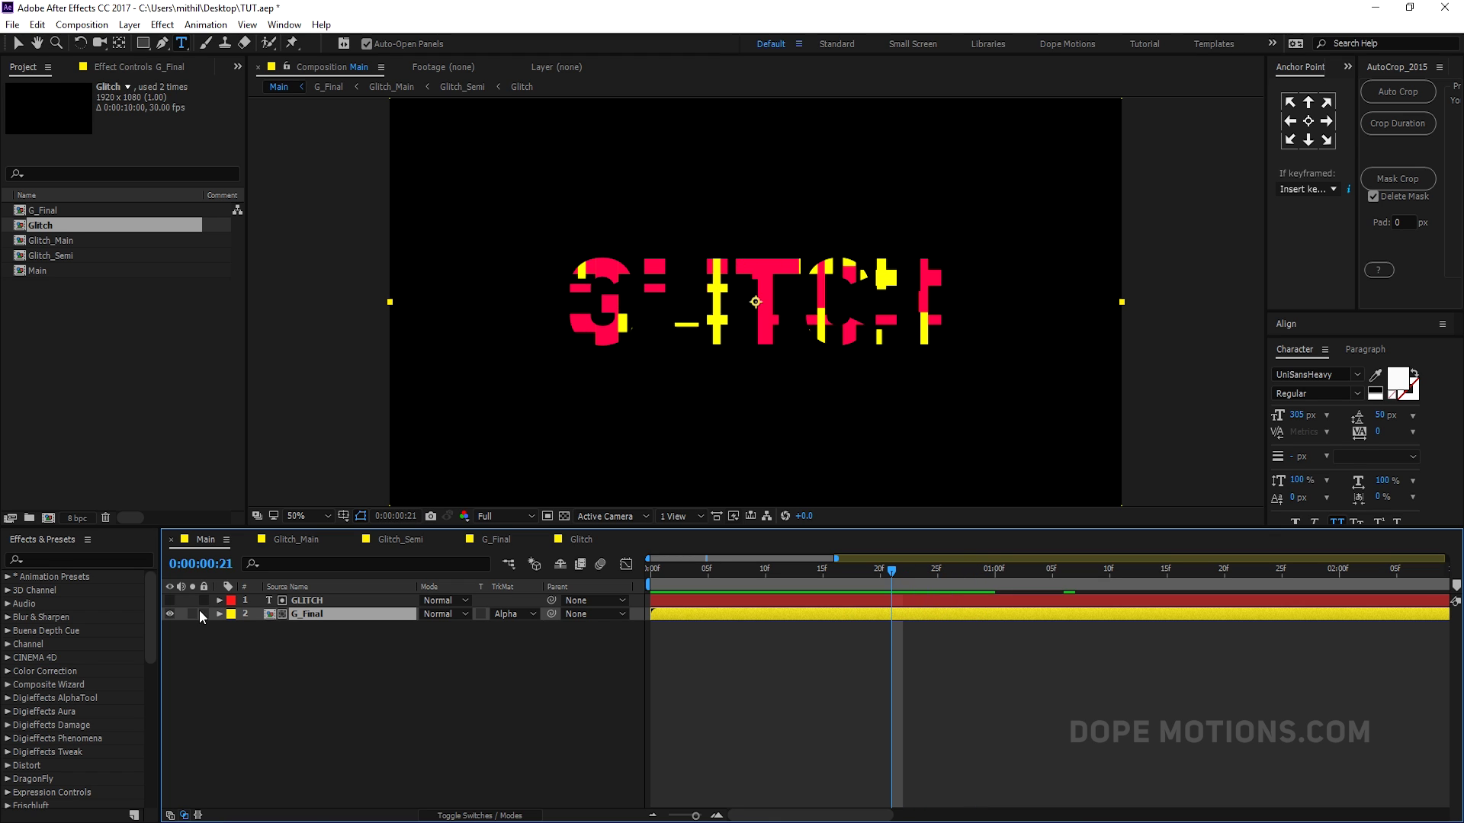
Step: Scale the G_Final layer to 54% and scrub the matted title to 0:00:01:00
{"action": "key", "text": "s"}
{"action": "left_click_drag", "start_coordinate": [440, 626], "coordinate": [438, 637]}
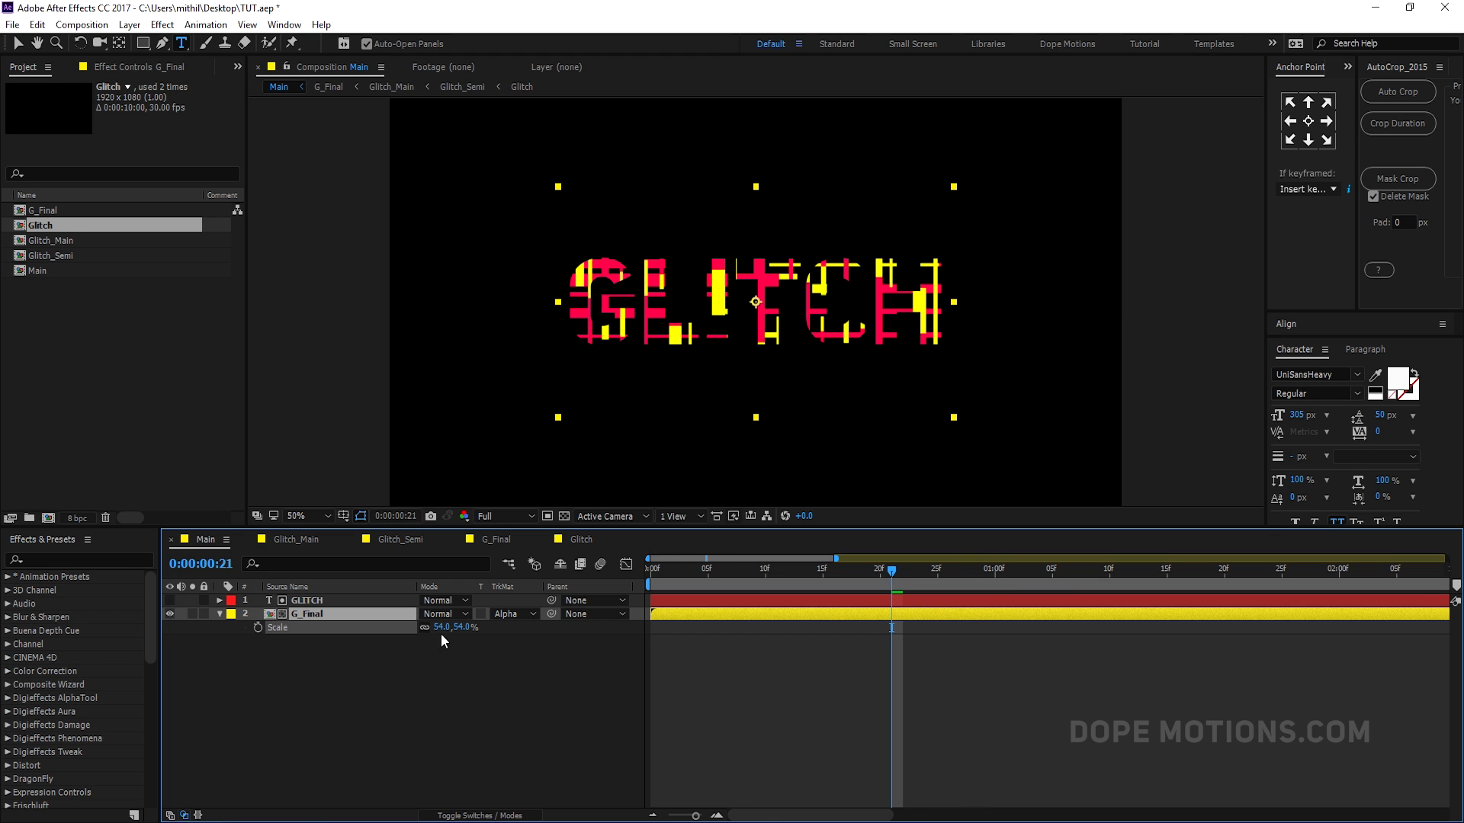
{"action": "left_click", "coordinate": [667, 573]}
{"action": "left_click_drag", "start_coordinate": [669, 574], "coordinate": [994, 602]}
{"action": "left_click", "coordinate": [327, 685]}
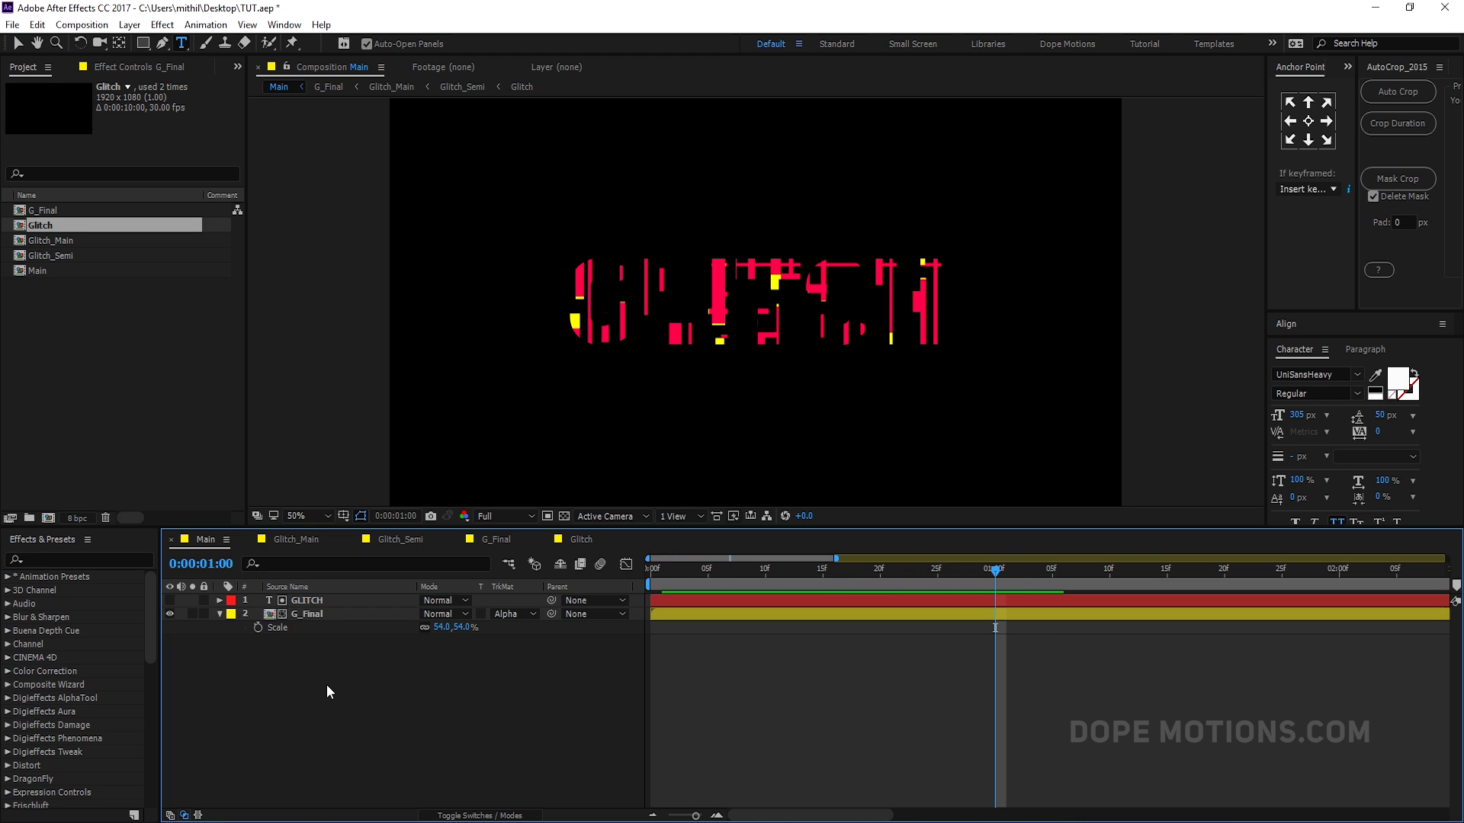
Step: Duplicate the GLITCH text layer, give the copy the pinkish-red line color as its fill, and make it visible
{"action": "left_click", "coordinate": [314, 606]}
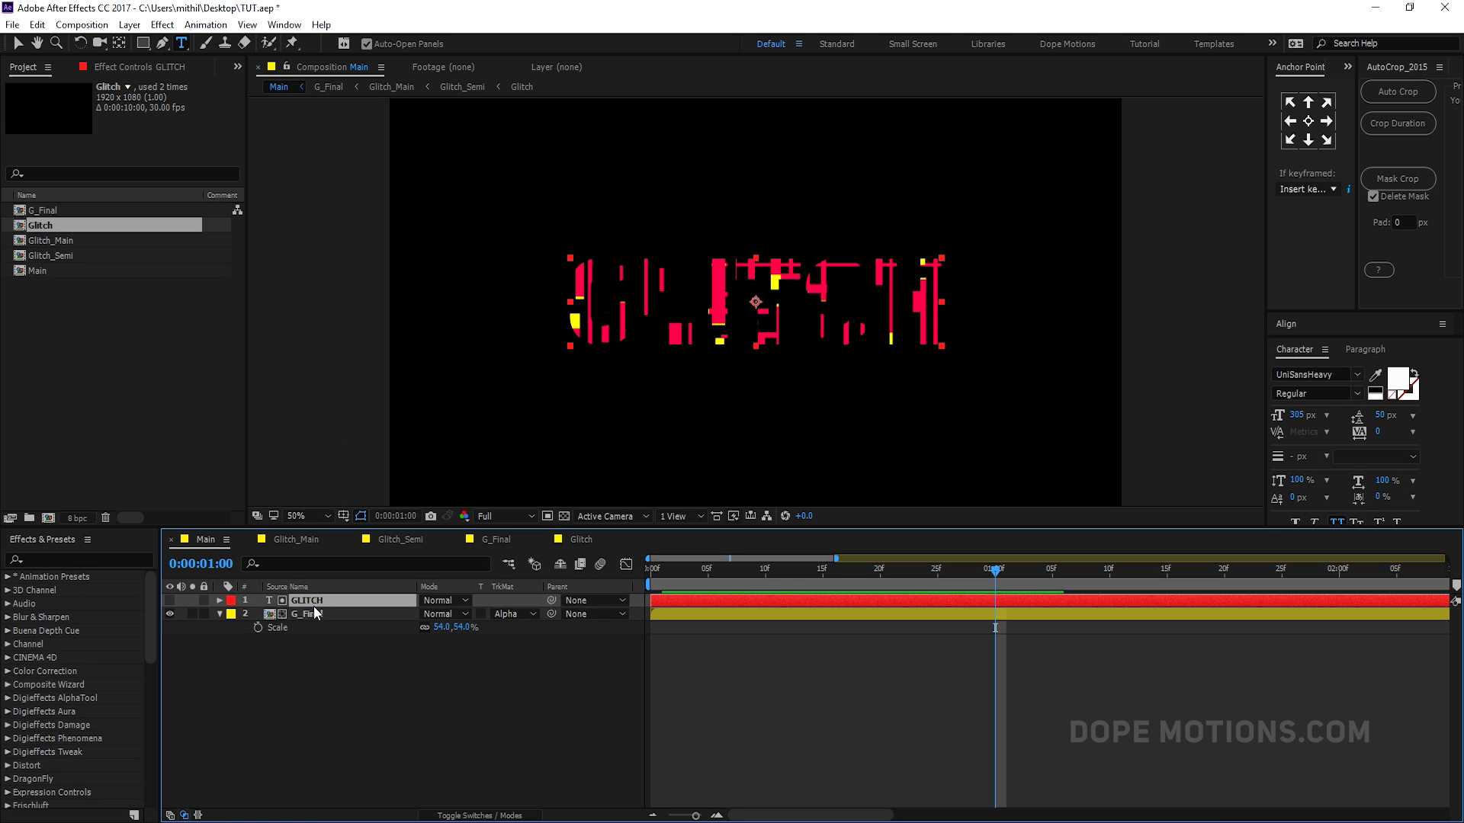
{"action": "key", "text": "ctrl+d"}
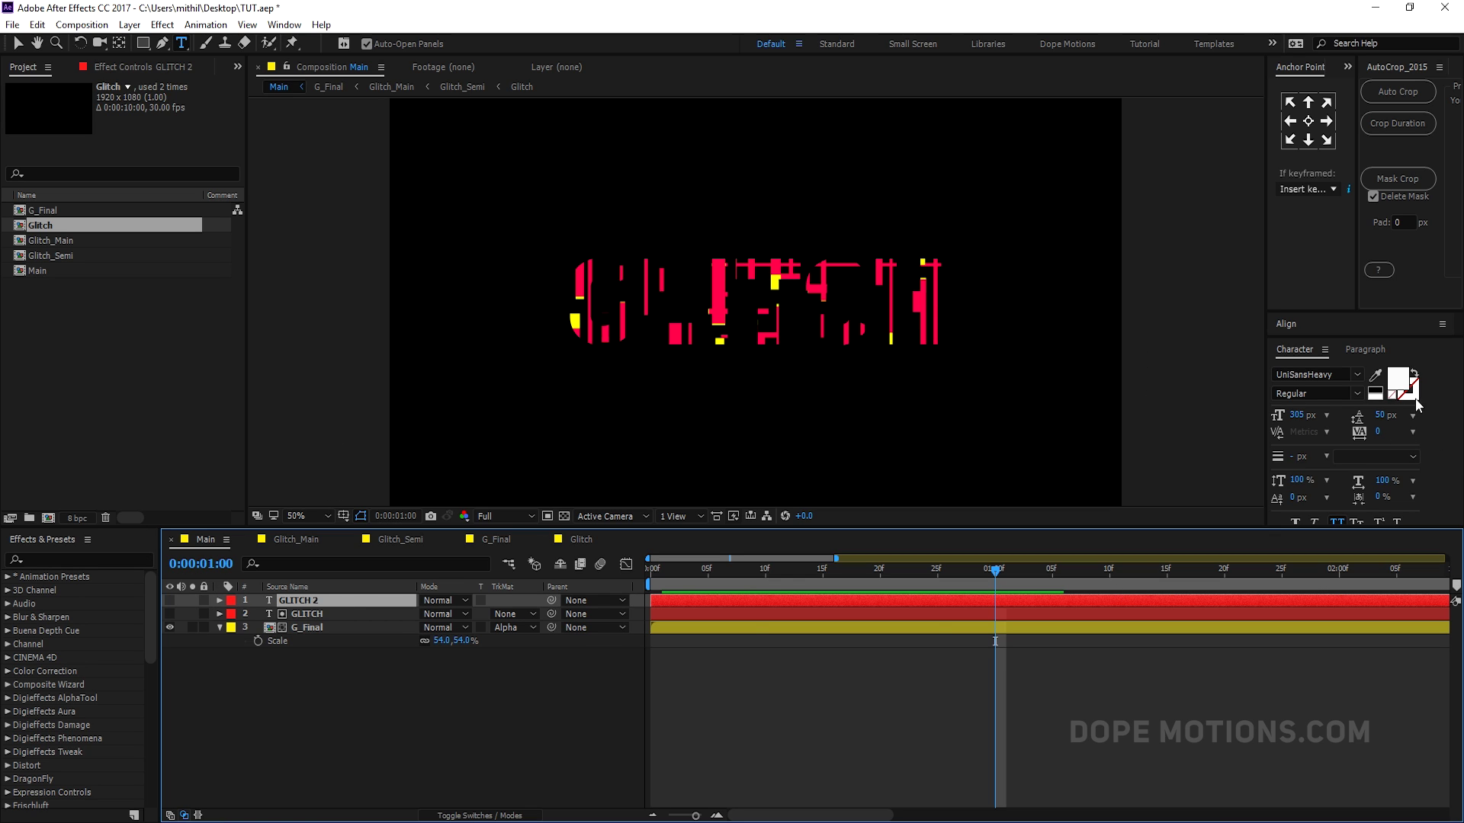
{"action": "left_click", "coordinate": [1376, 375]}
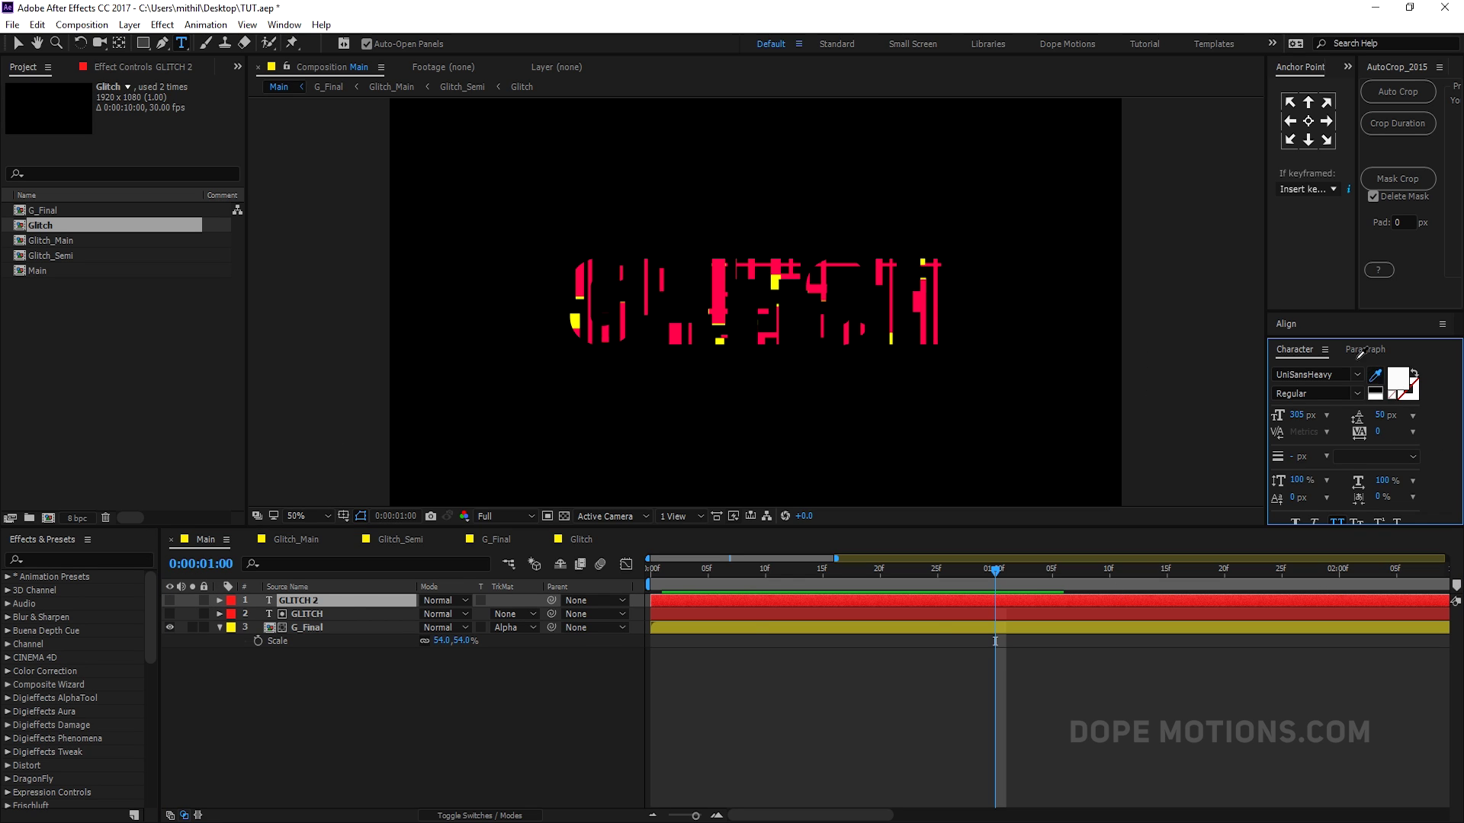
{"action": "left_click", "coordinate": [924, 298]}
{"action": "left_click", "coordinate": [165, 601]}
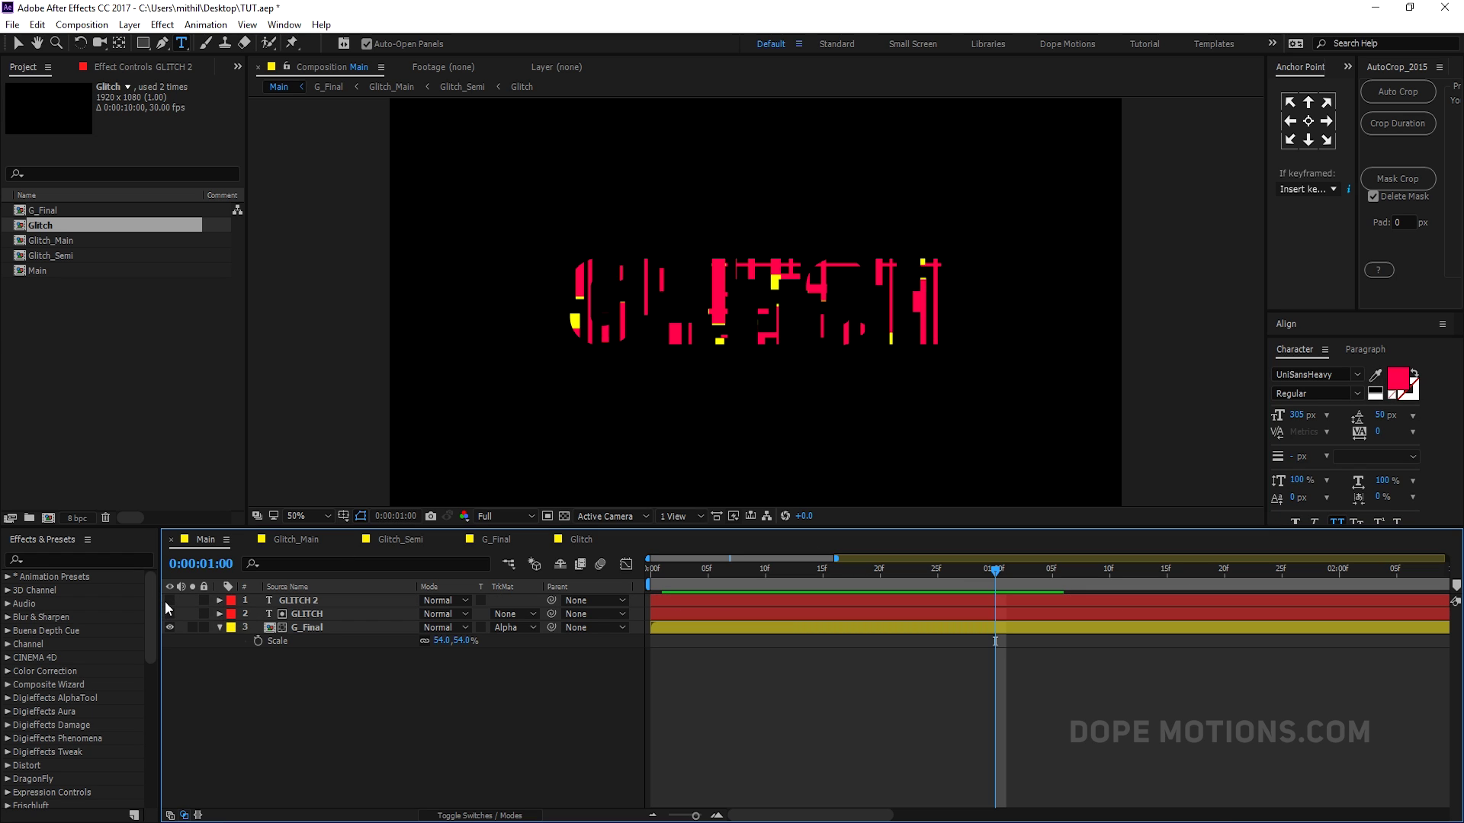
Step: Keyframe GLITCH 2's opacity from 0% at 0:00:01:00 to 100% at 0:00:01:10 and preview the fade
{"action": "left_click", "coordinate": [293, 606]}
{"action": "key", "text": "t"}
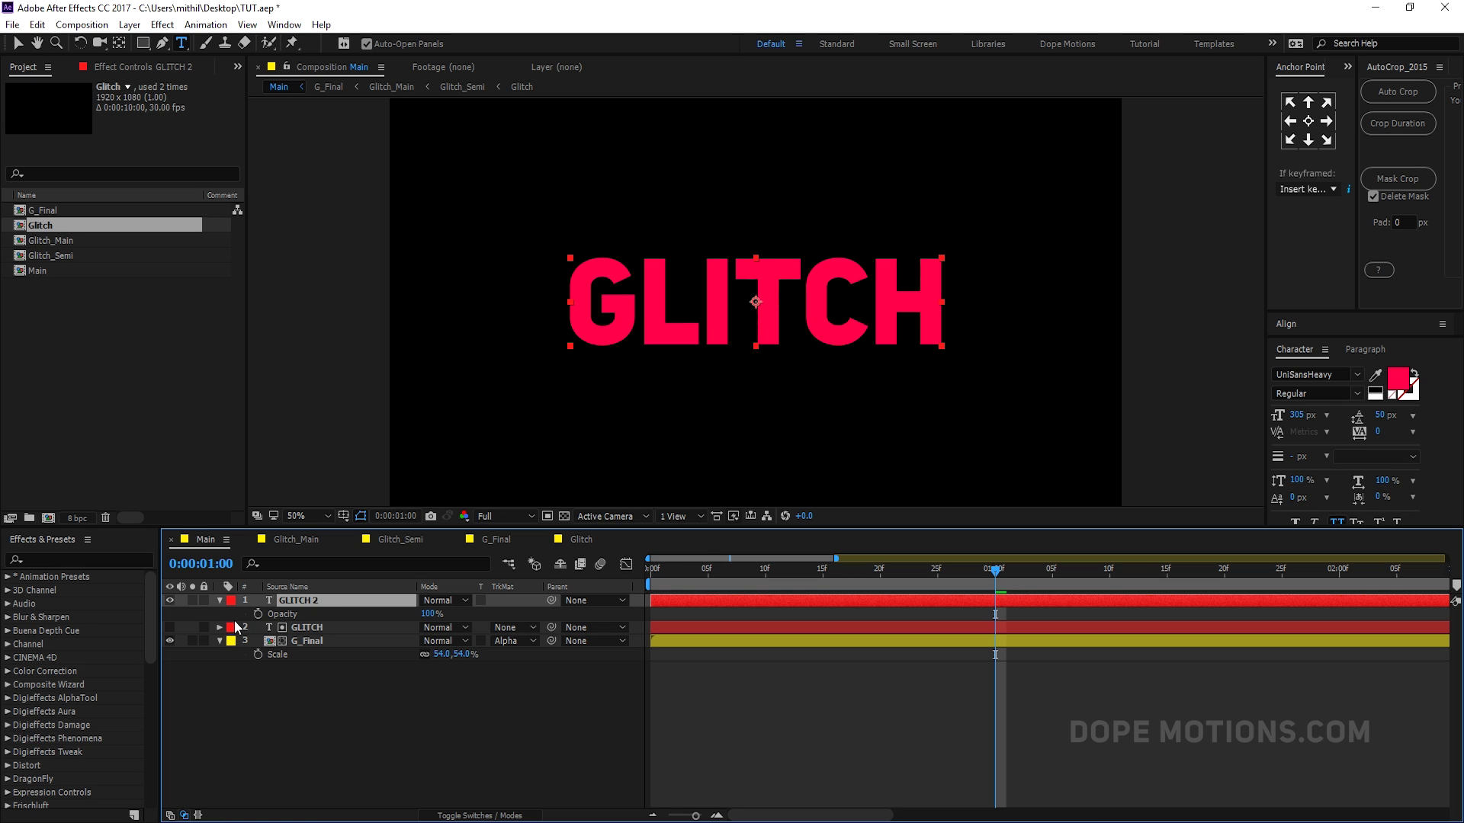
{"action": "left_click", "coordinate": [259, 614]}
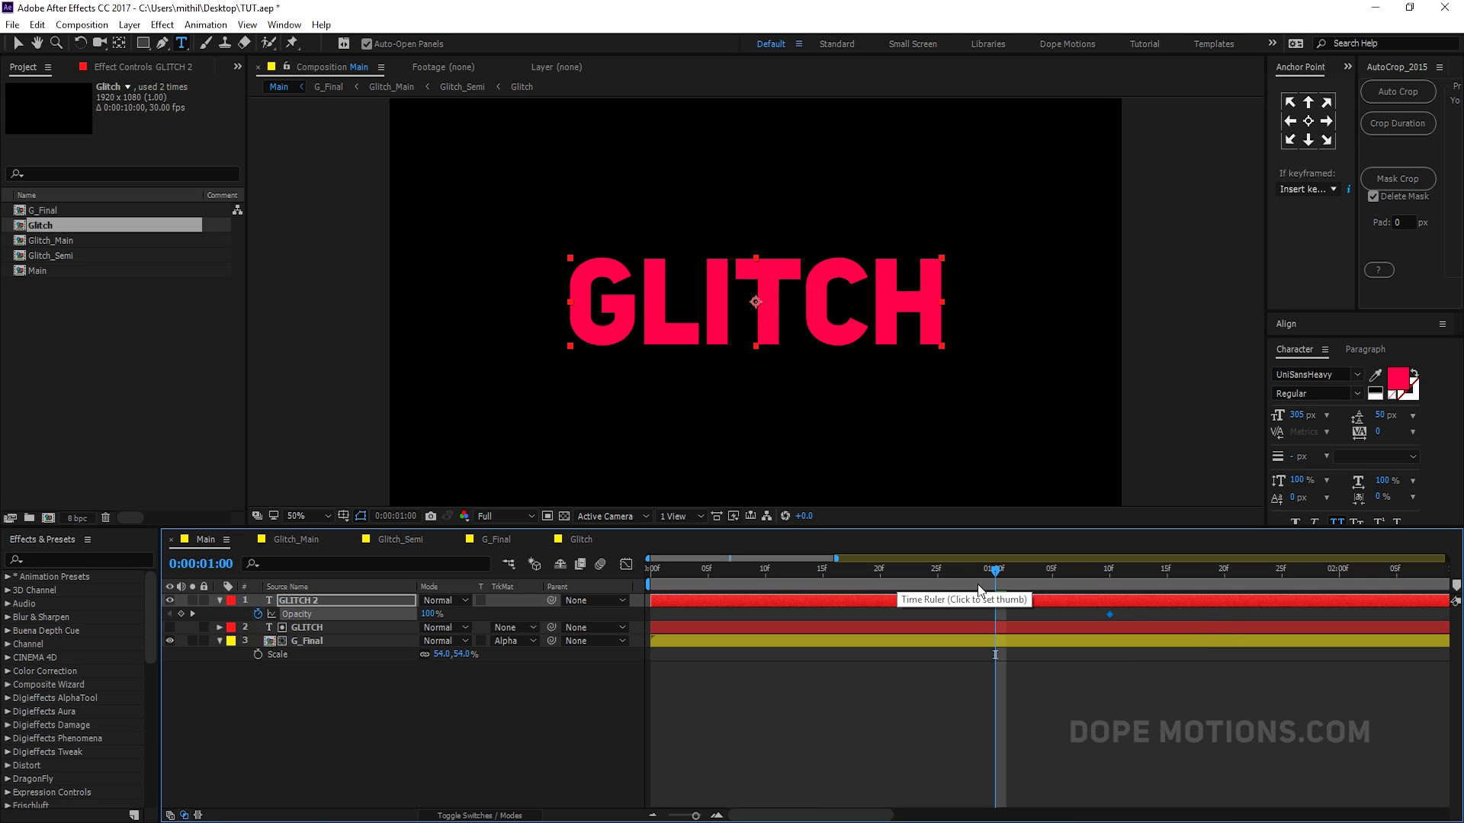
{"action": "left_click_drag", "start_coordinate": [426, 613], "coordinate": [427, 614]}
{"action": "key", "text": "space"}
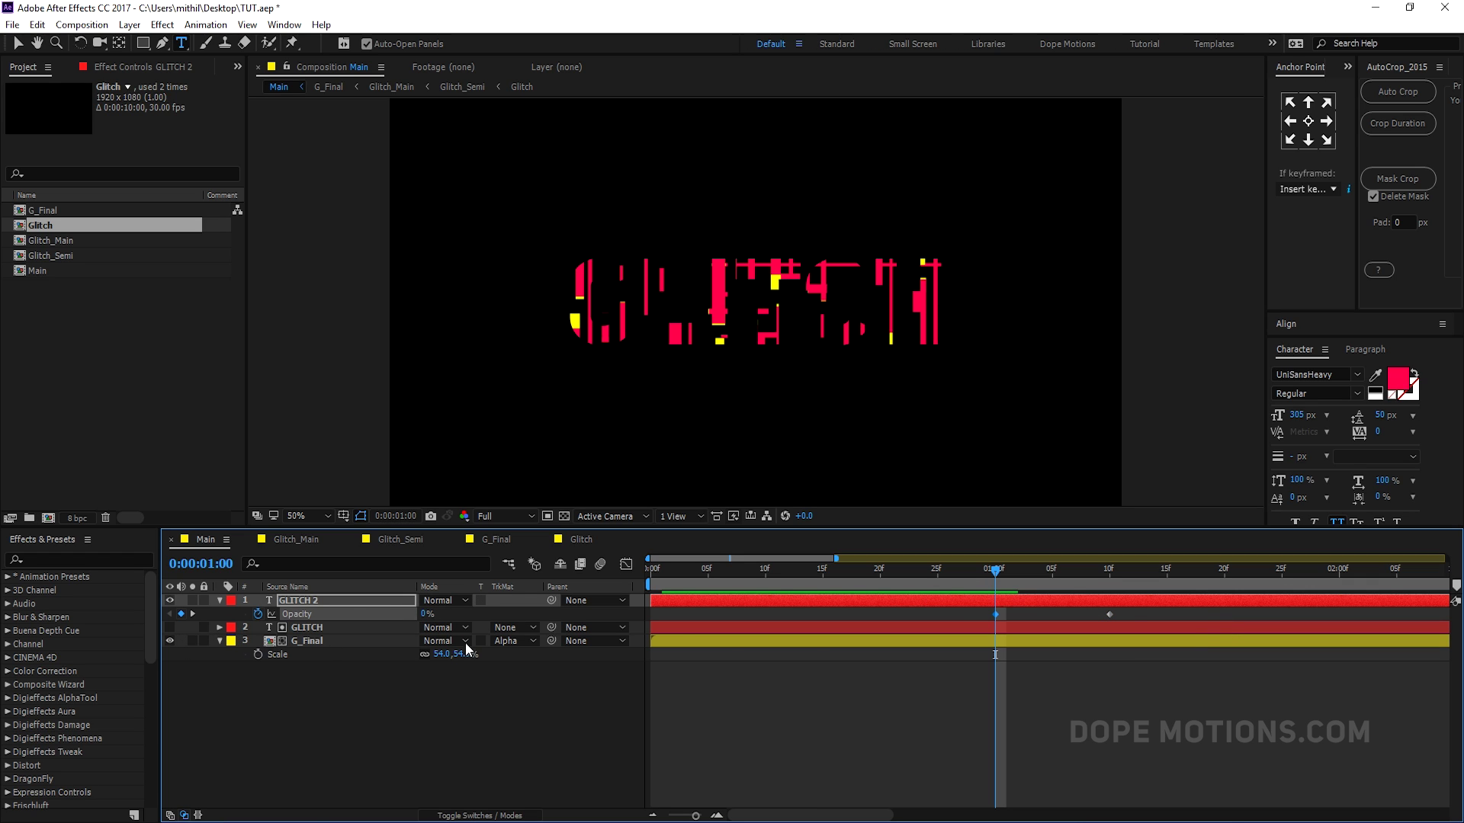
{"action": "key", "text": "Home"}
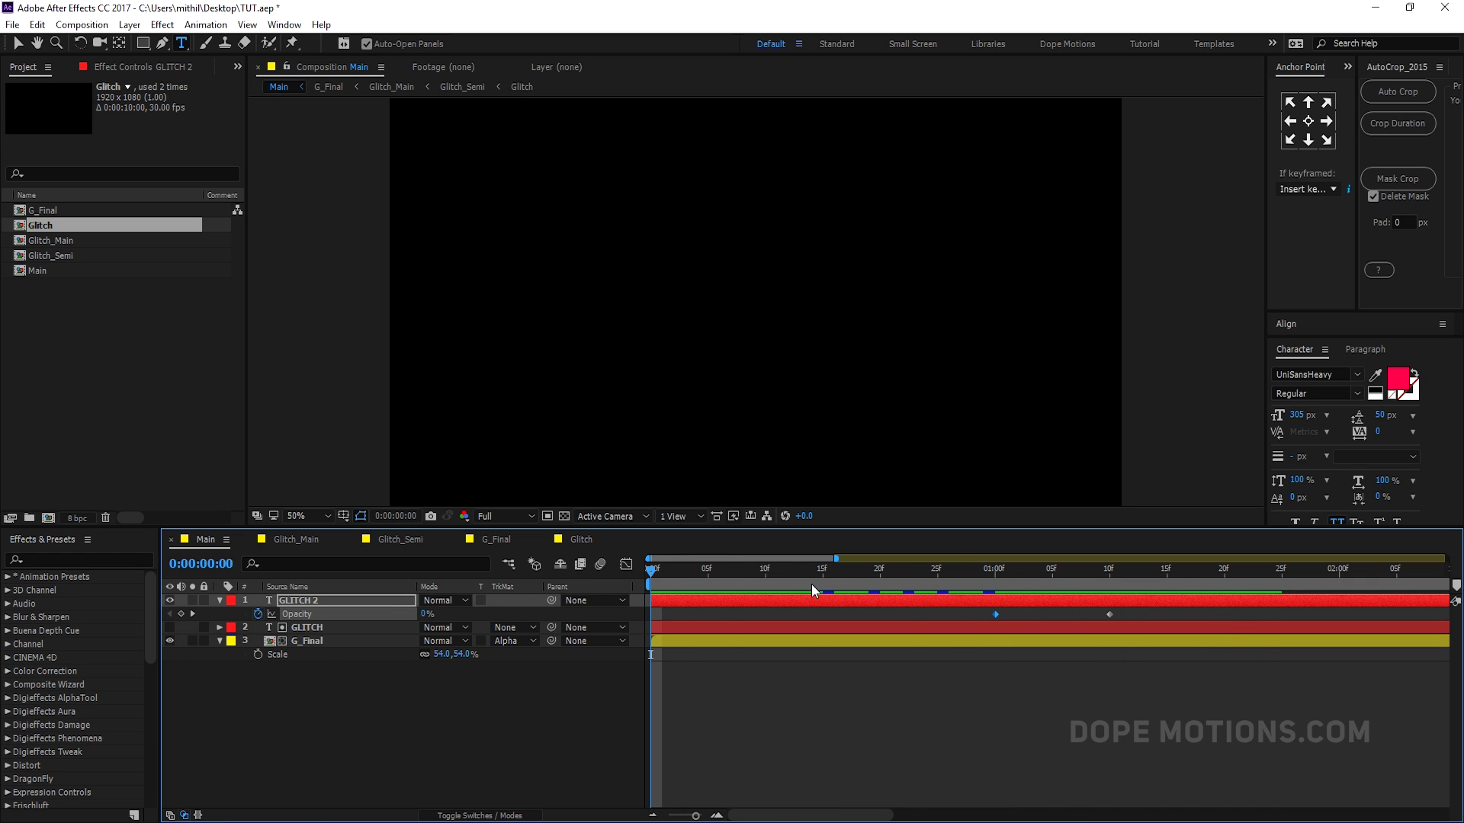
{"action": "left_click", "coordinate": [994, 569]}
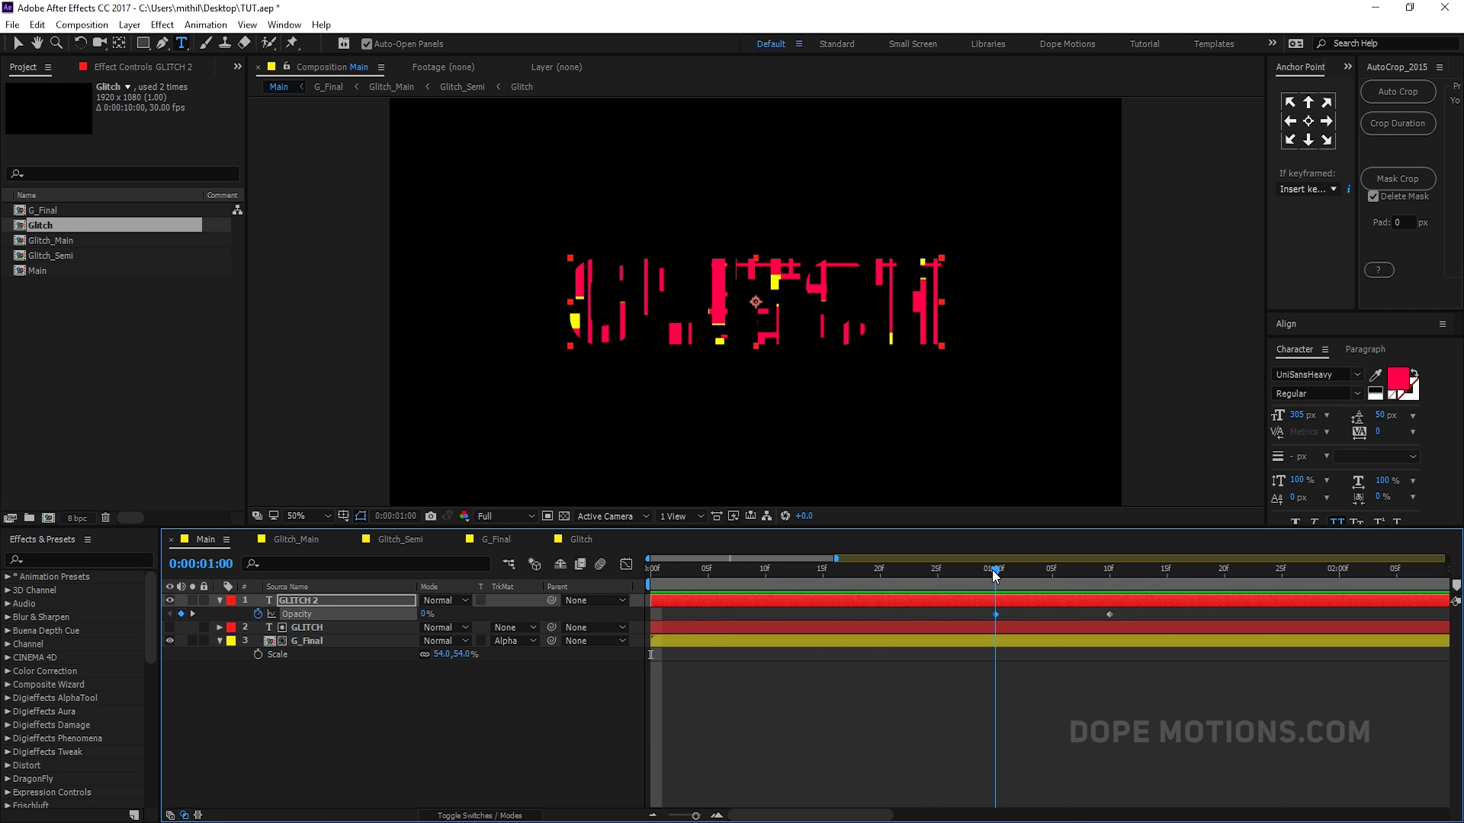
Step: Move GLITCH 2's first opacity keyframe to 0:00:00:20 and apply Easy Ease to both opacity keyframes
{"action": "left_click_drag", "start_coordinate": [996, 613], "coordinate": [884, 620]}
{"action": "left_click_drag", "start_coordinate": [1082, 579], "coordinate": [1042, 580]}
{"action": "left_click_drag", "start_coordinate": [1129, 618], "coordinate": [871, 642]}
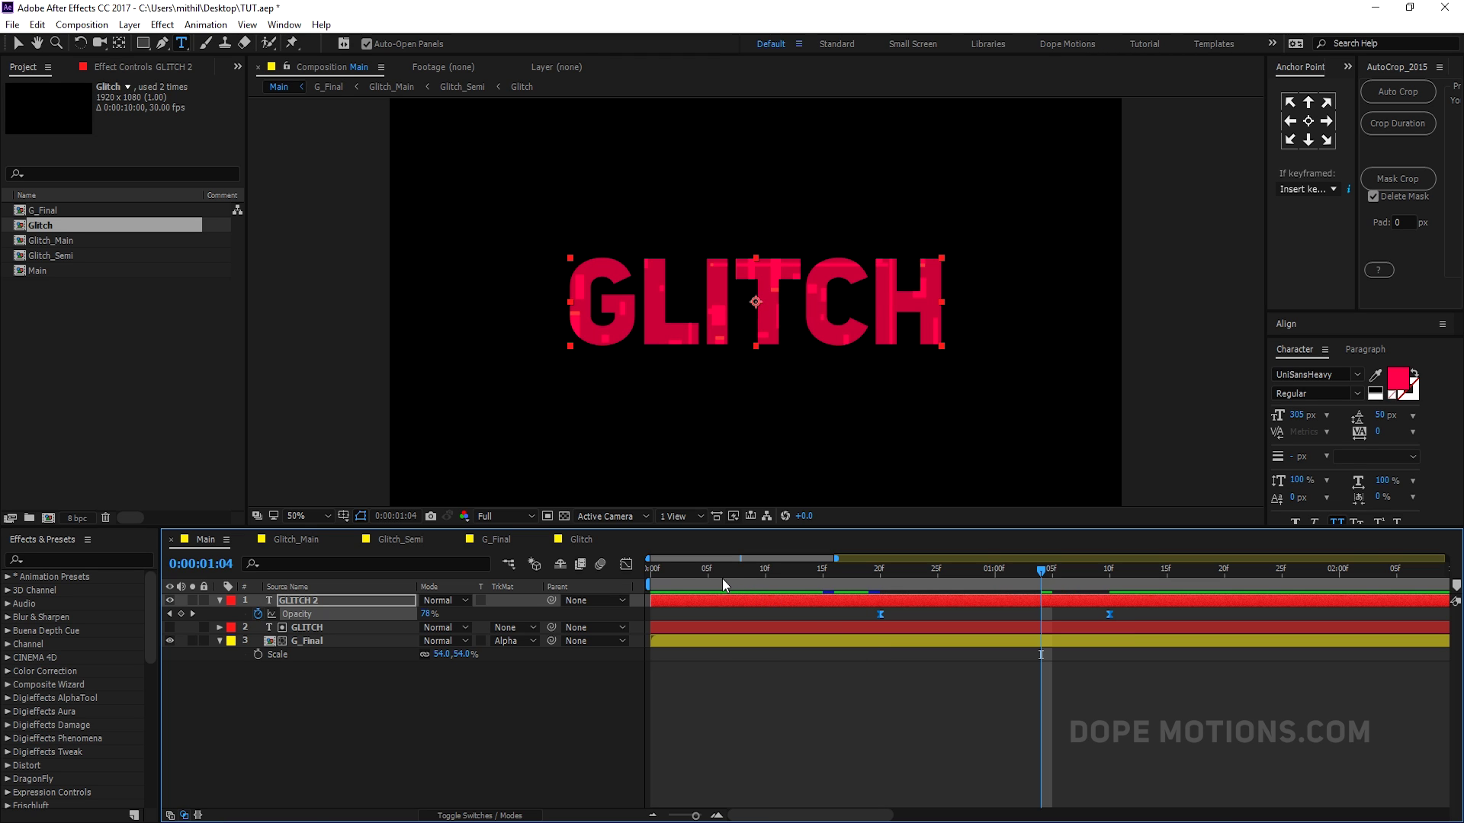
Step: Play back the title reveal from the start several times and scrub the animation to 0:00:01:09
{"action": "left_click_drag", "start_coordinate": [724, 579], "coordinate": [601, 578]}
{"action": "key", "text": "space"}
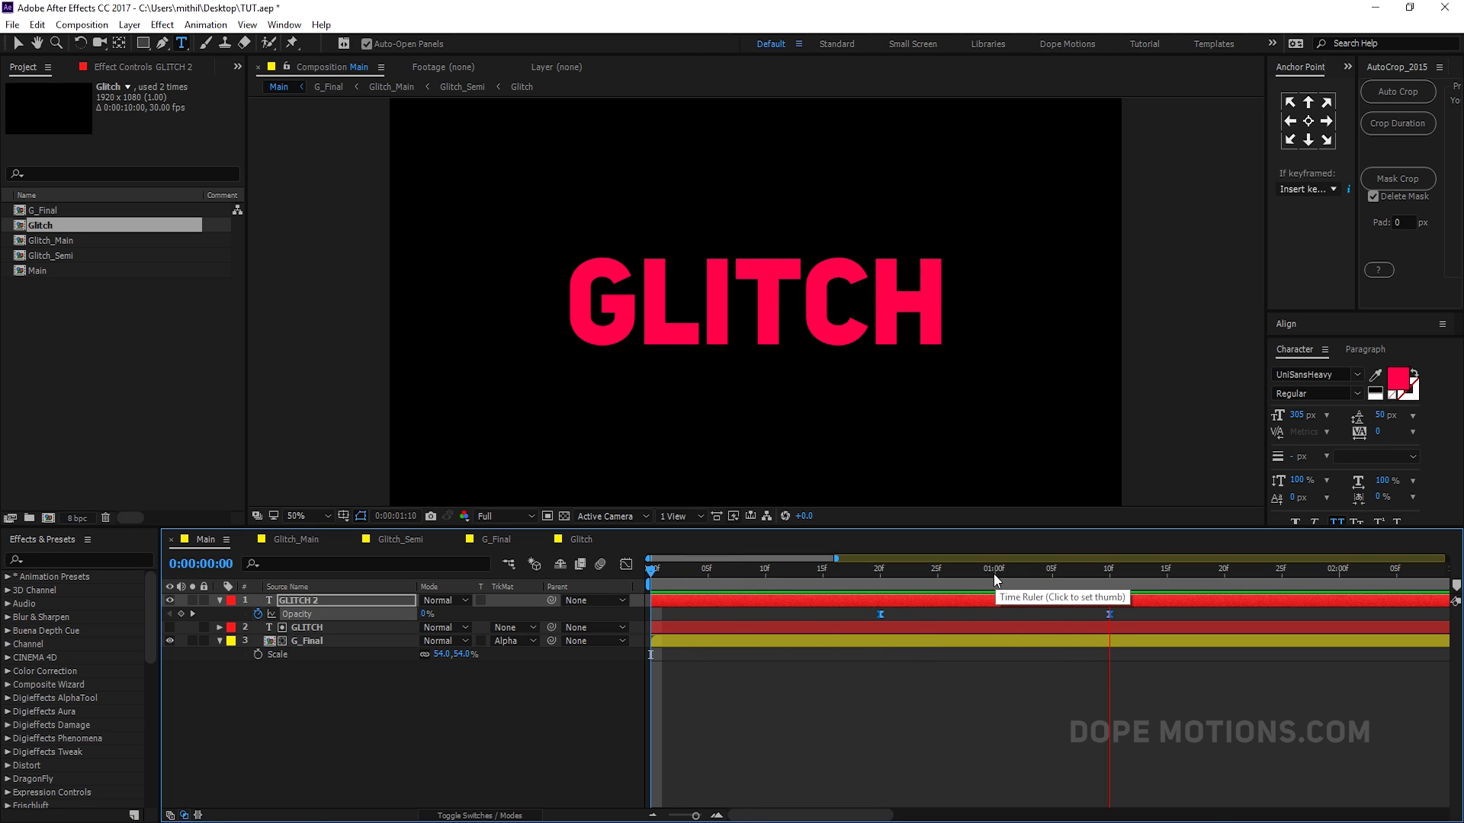
{"action": "key", "text": "space"}
{"action": "key", "text": "space"}
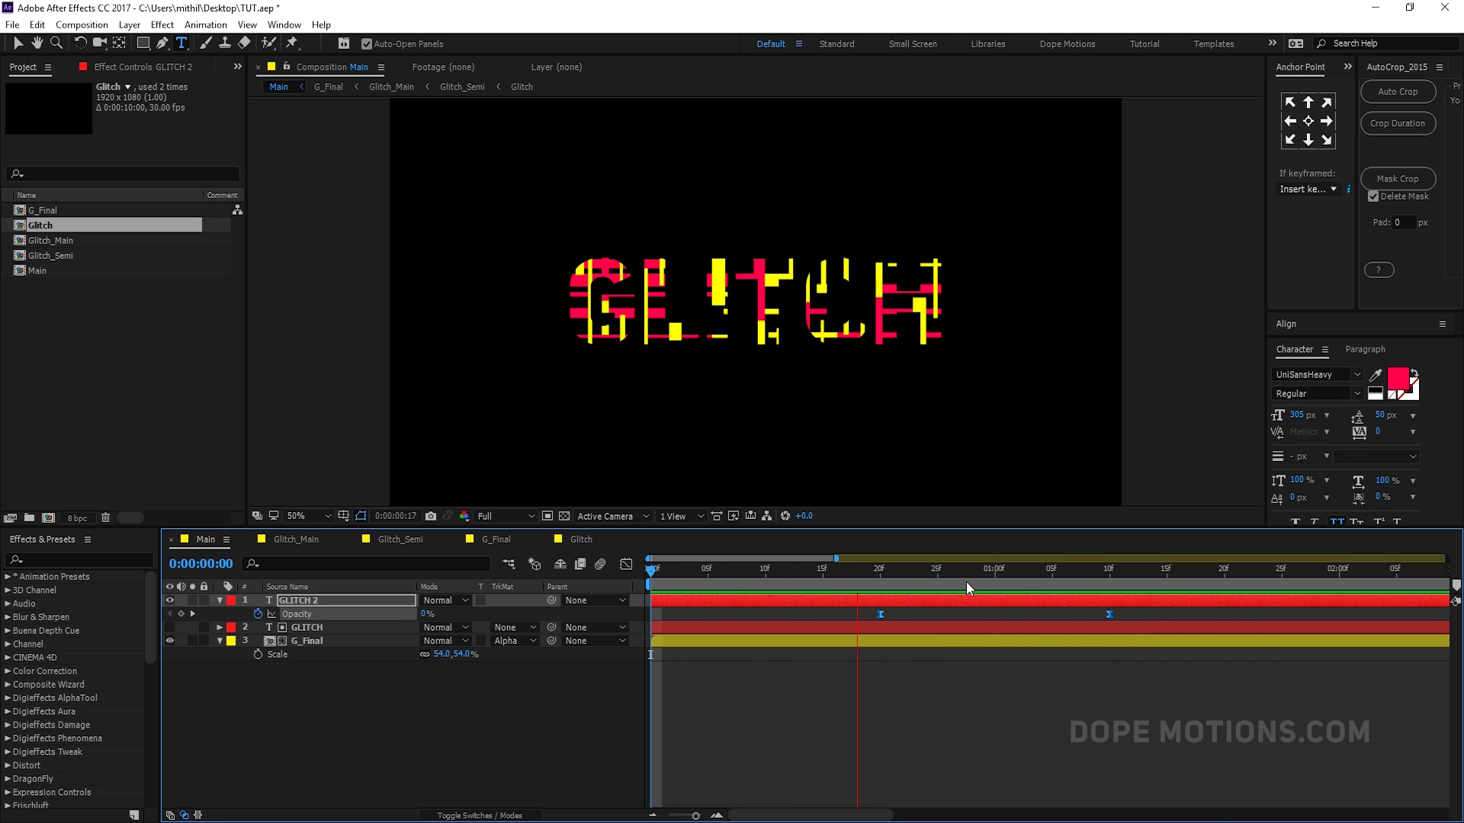
{"action": "key", "text": "space"}
{"action": "key", "text": "space"}
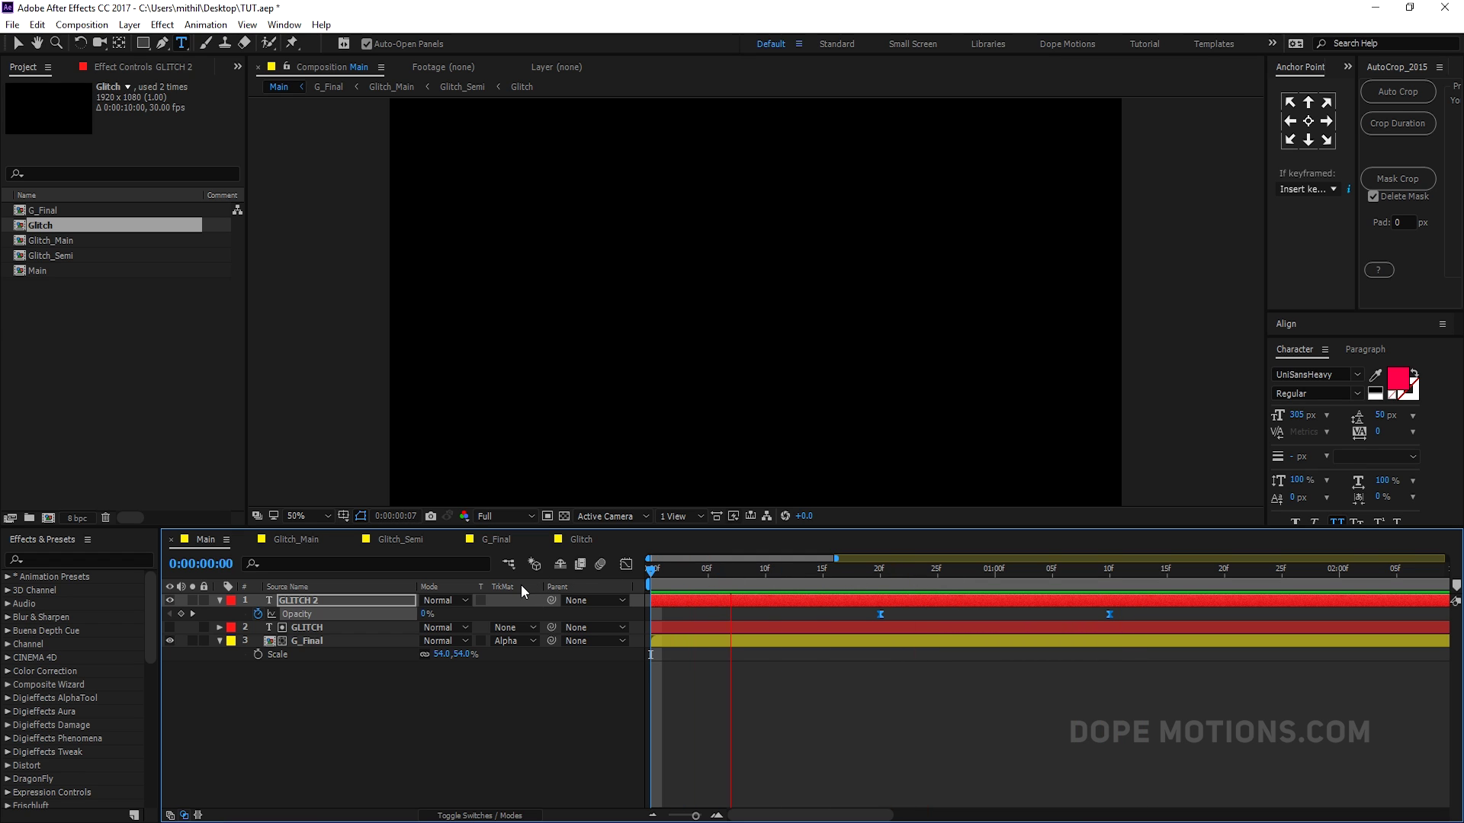
{"action": "left_click_drag", "start_coordinate": [852, 566], "coordinate": [1096, 633]}
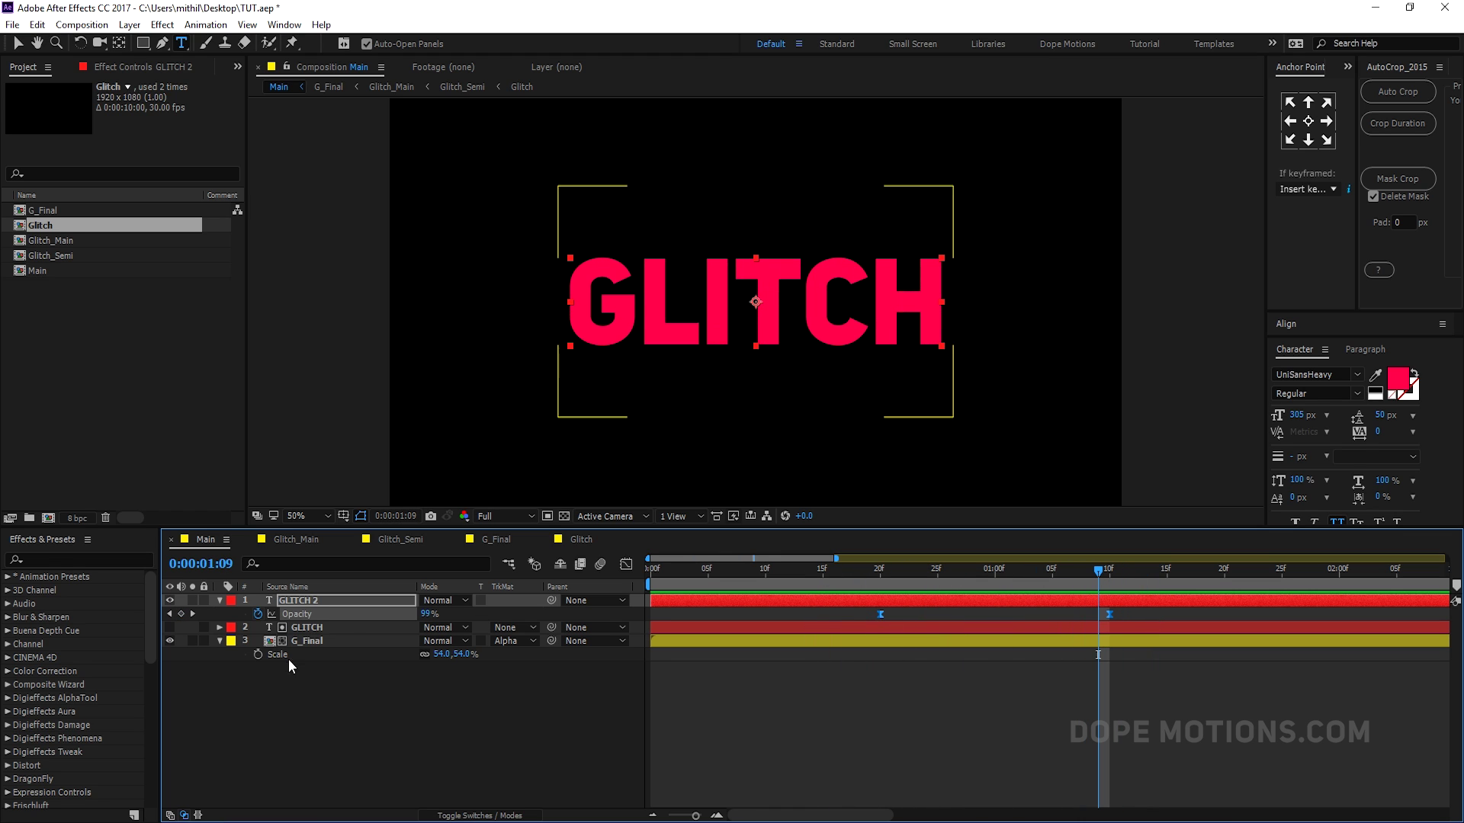
Step: Pre-compose the GLITCH 2, GLITCH and G_Final layers into a new composition named 1
{"action": "left_click", "coordinate": [220, 601]}
{"action": "left_click", "coordinate": [314, 628], "text": "shift"}
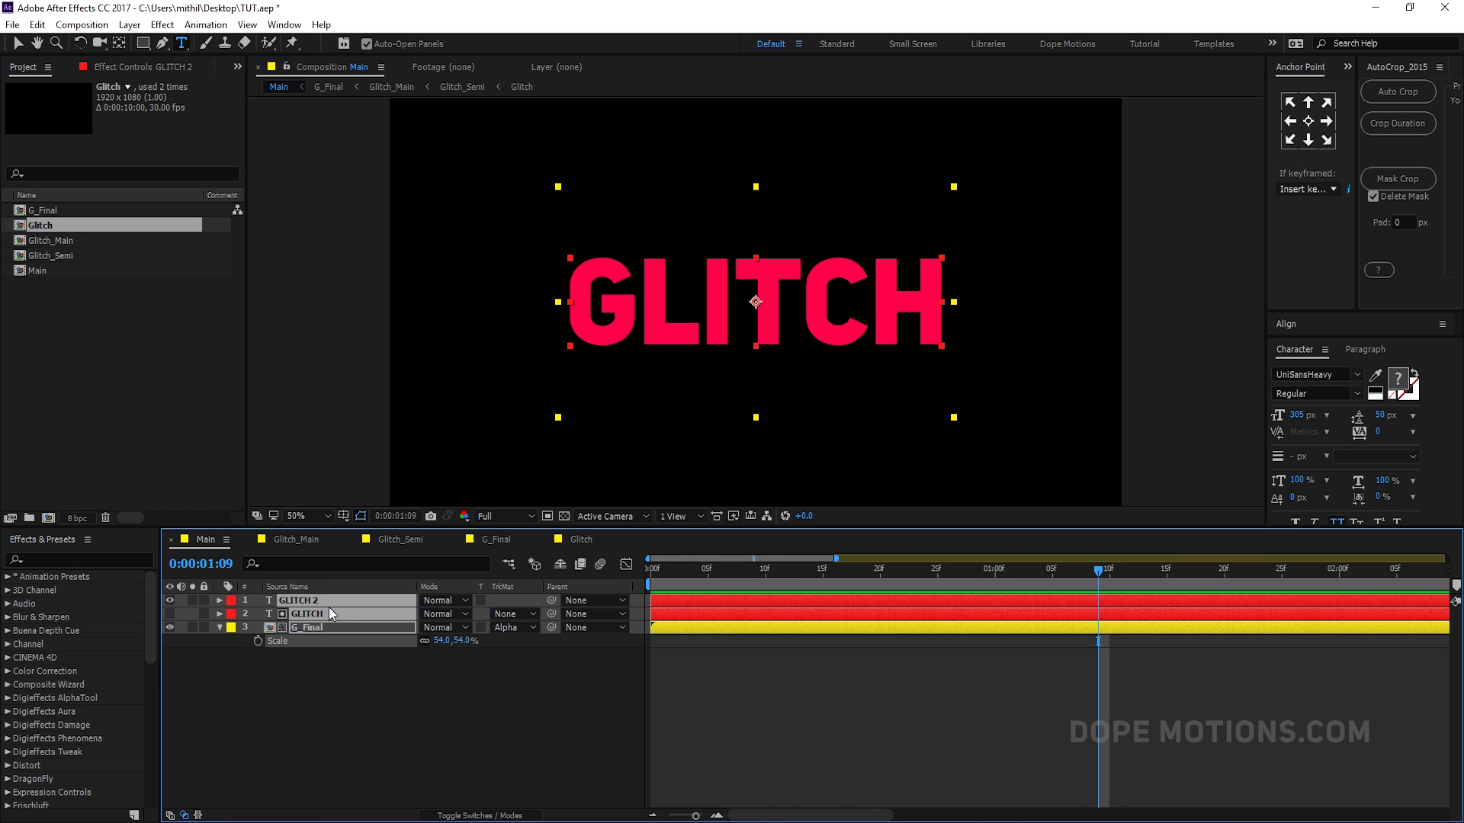
{"action": "right_click", "coordinate": [328, 606]}
{"action": "left_click", "coordinate": [385, 679]}
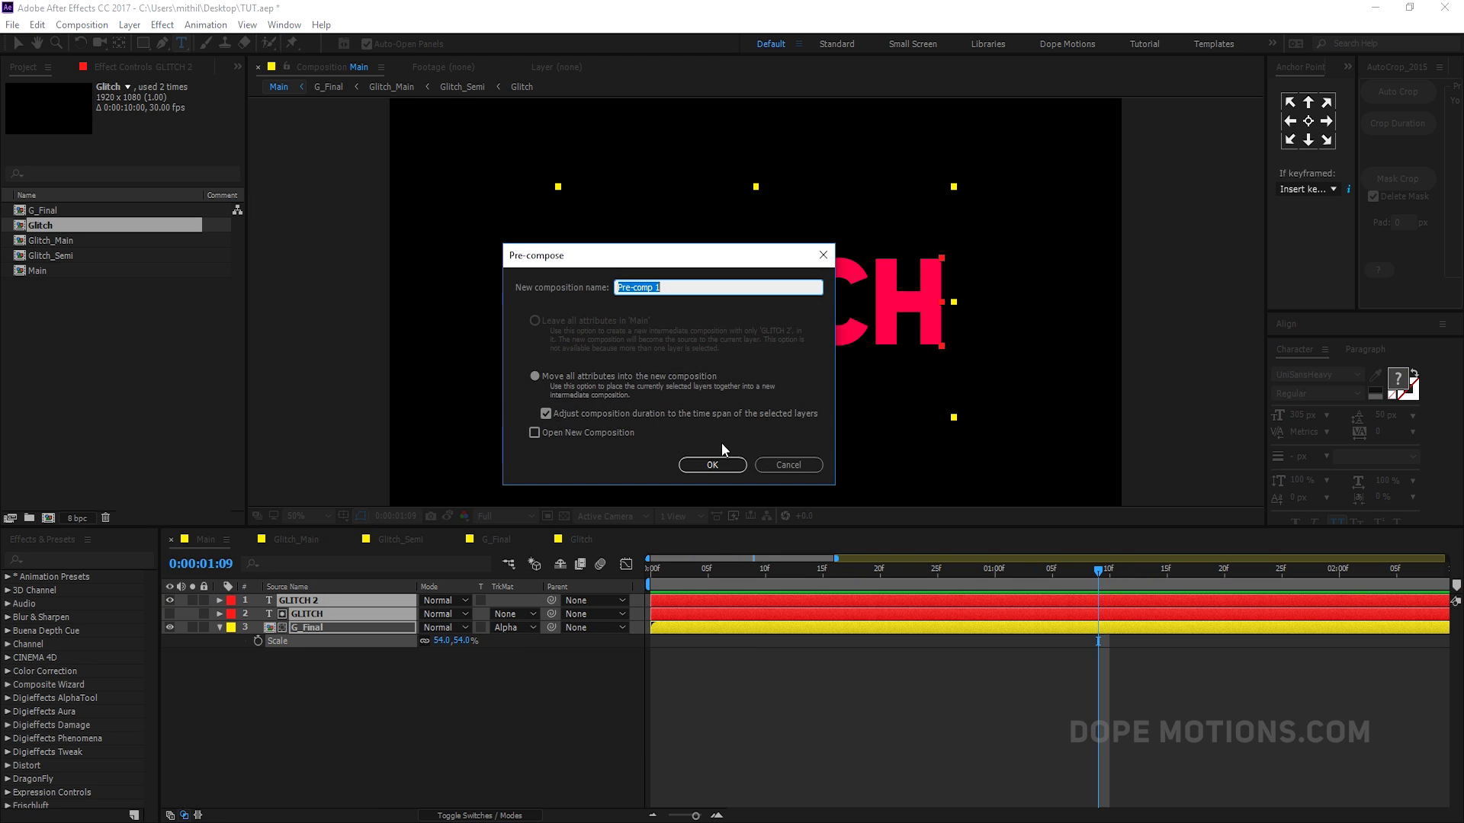
{"action": "type", "text": "1"}
{"action": "key", "text": "Return"}
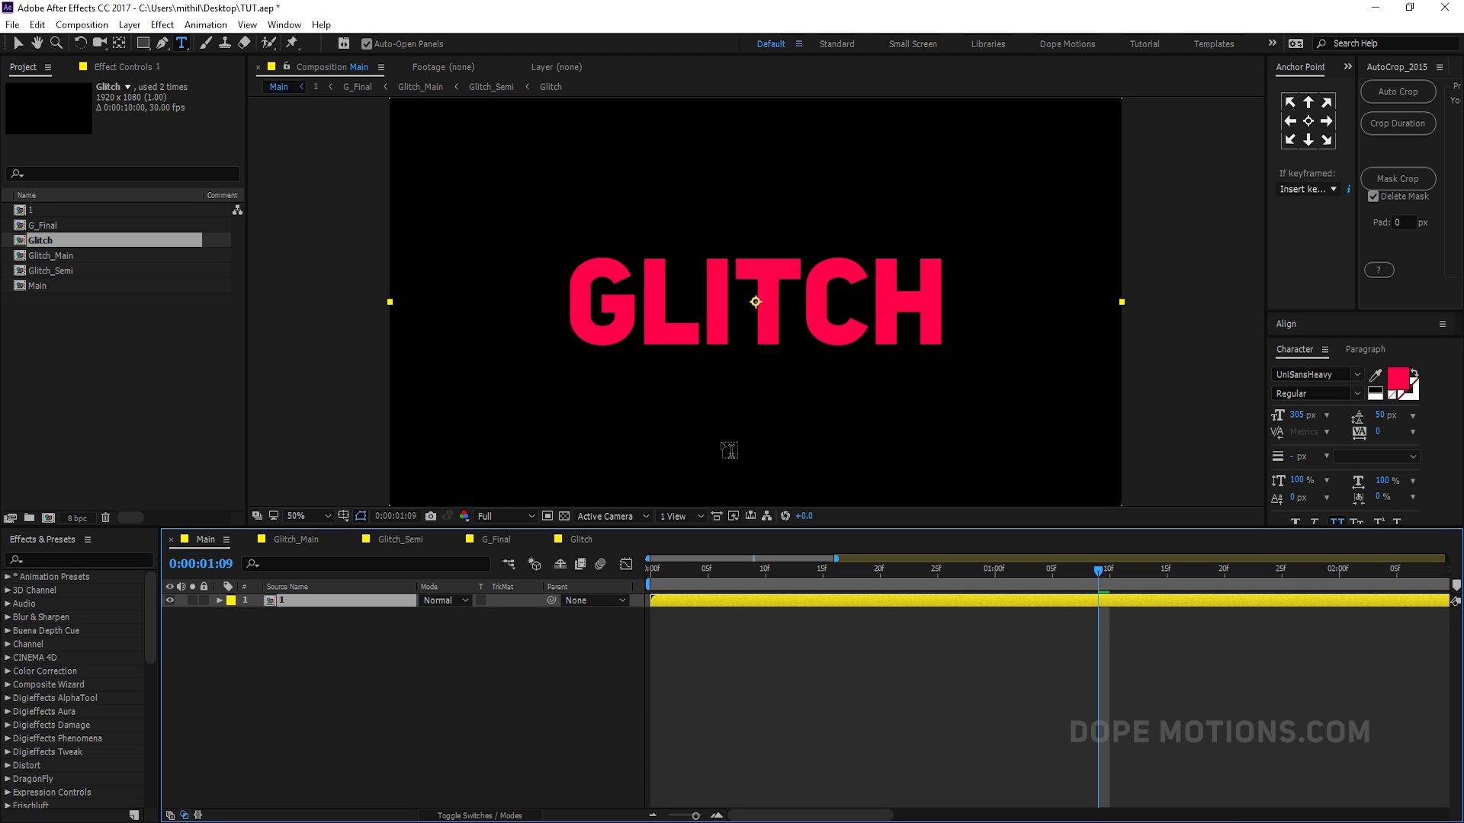
Step: Duplicate the layer 1 pre-comp, scale the lower copy to 97% and scrub the animation to 0:00:01:10
{"action": "left_click_drag", "start_coordinate": [695, 579], "coordinate": [904, 577]}
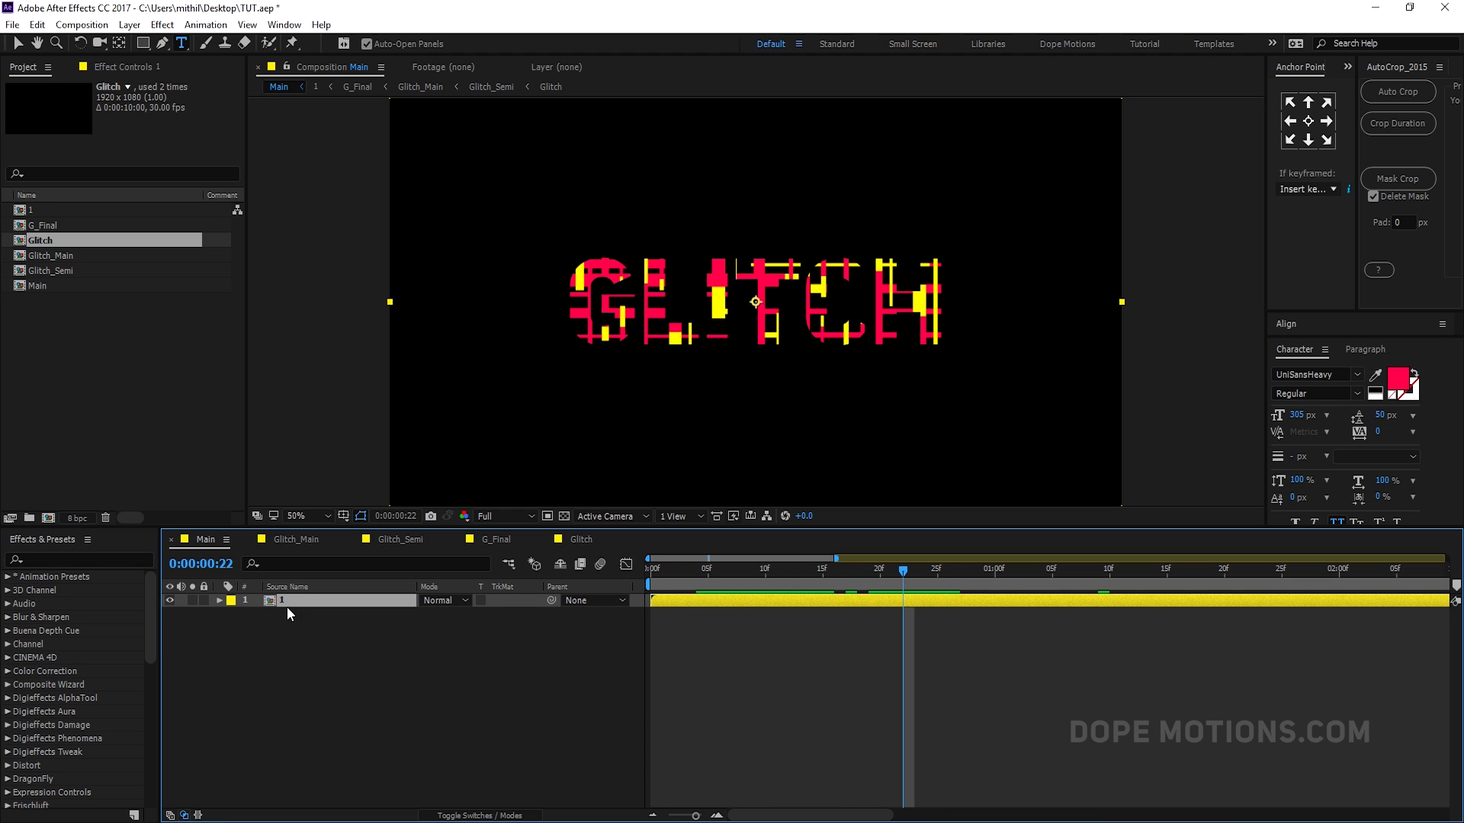
{"action": "key", "text": "ctrl+d"}
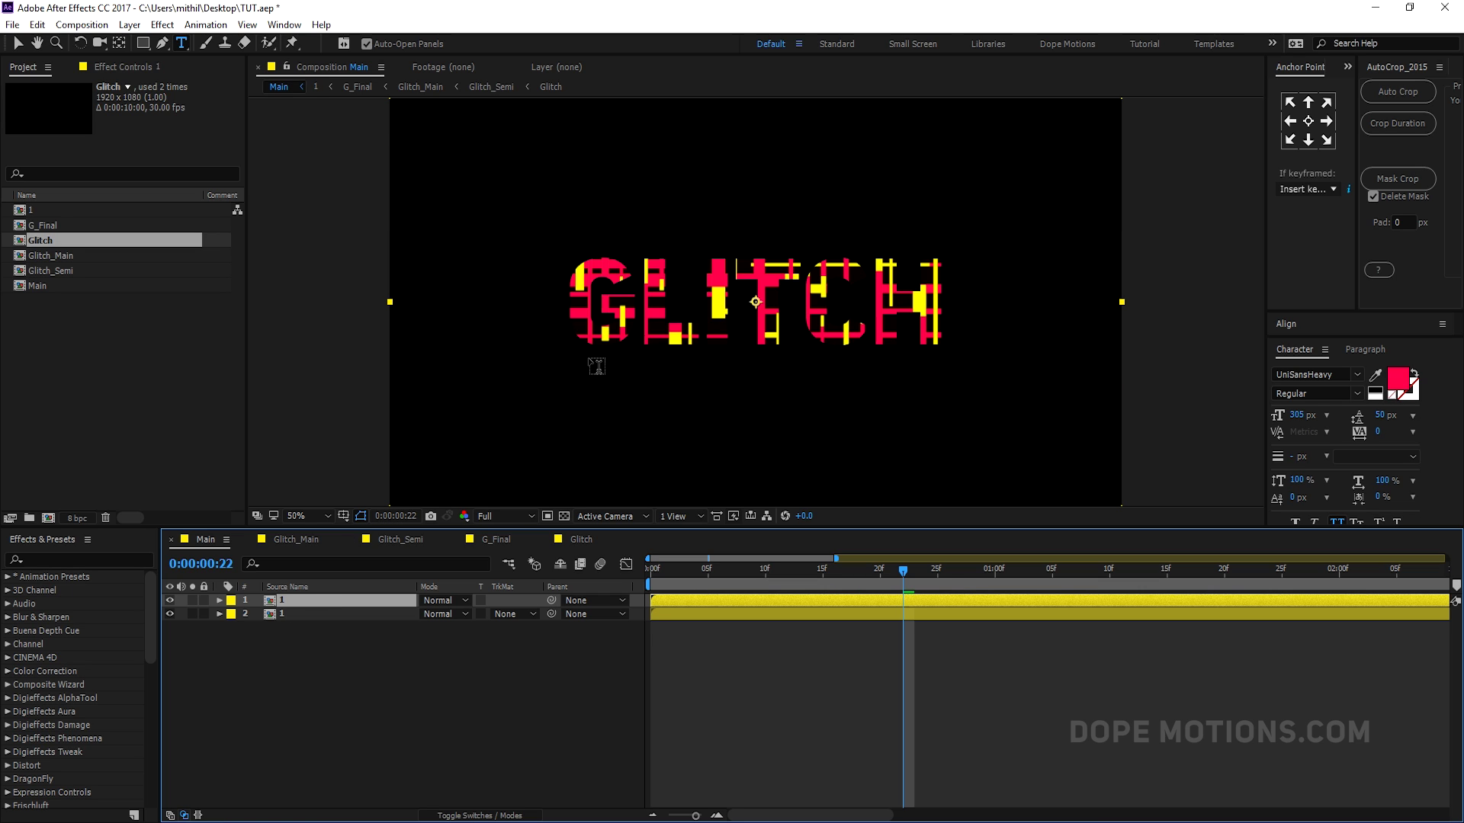
{"action": "left_click", "coordinate": [312, 614]}
{"action": "key", "text": "s"}
{"action": "left_click_drag", "start_coordinate": [474, 630], "coordinate": [471, 630]}
{"action": "left_click_drag", "start_coordinate": [714, 579], "coordinate": [1109, 576]}
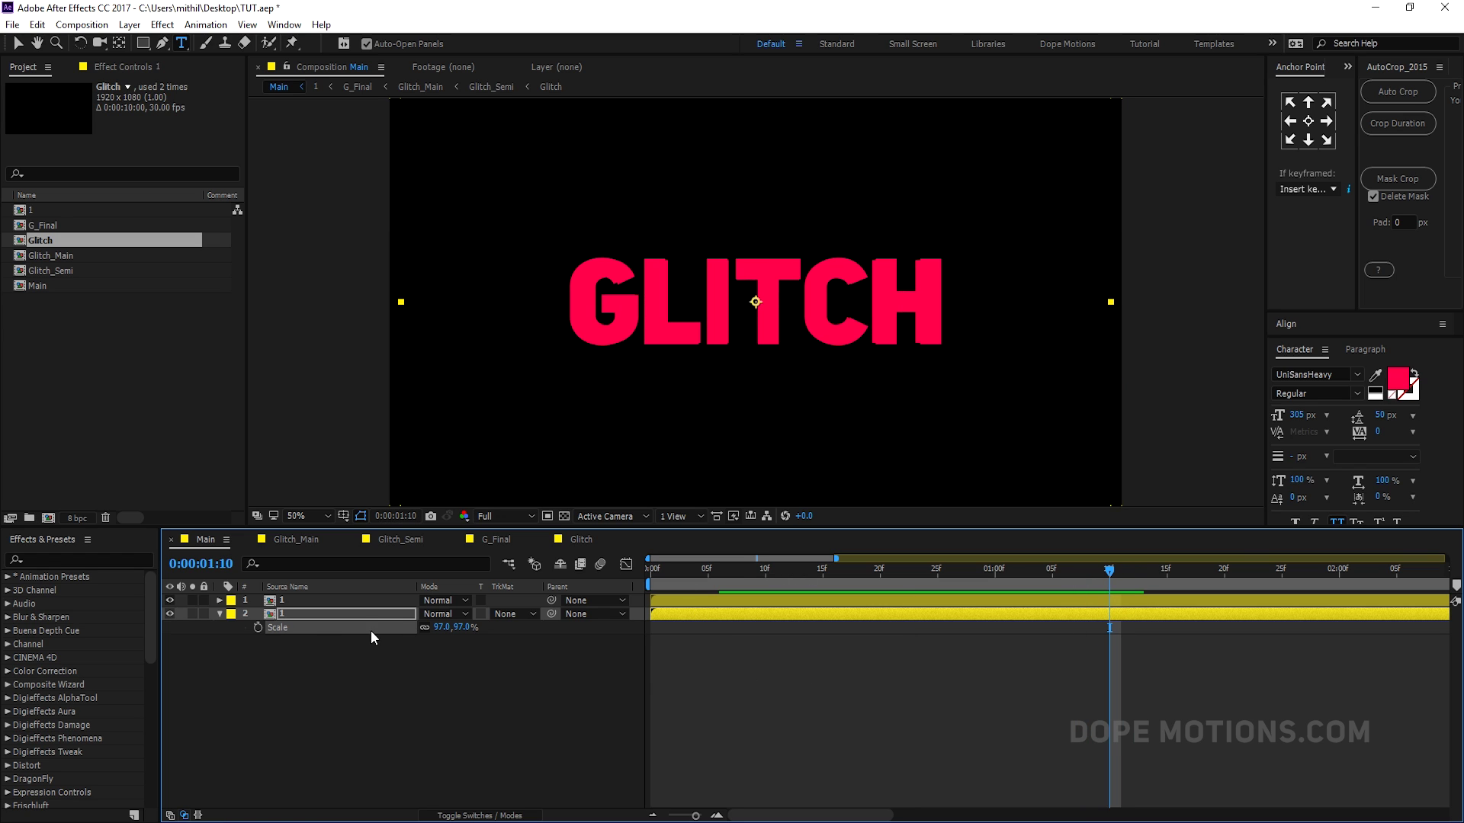
Step: Apply an inverted Find Edges effect to the lower layer 1 pre-comp and set its scale to 98%
{"action": "left_click", "coordinate": [304, 615]}
{"action": "key", "text": "ctrl+space"}
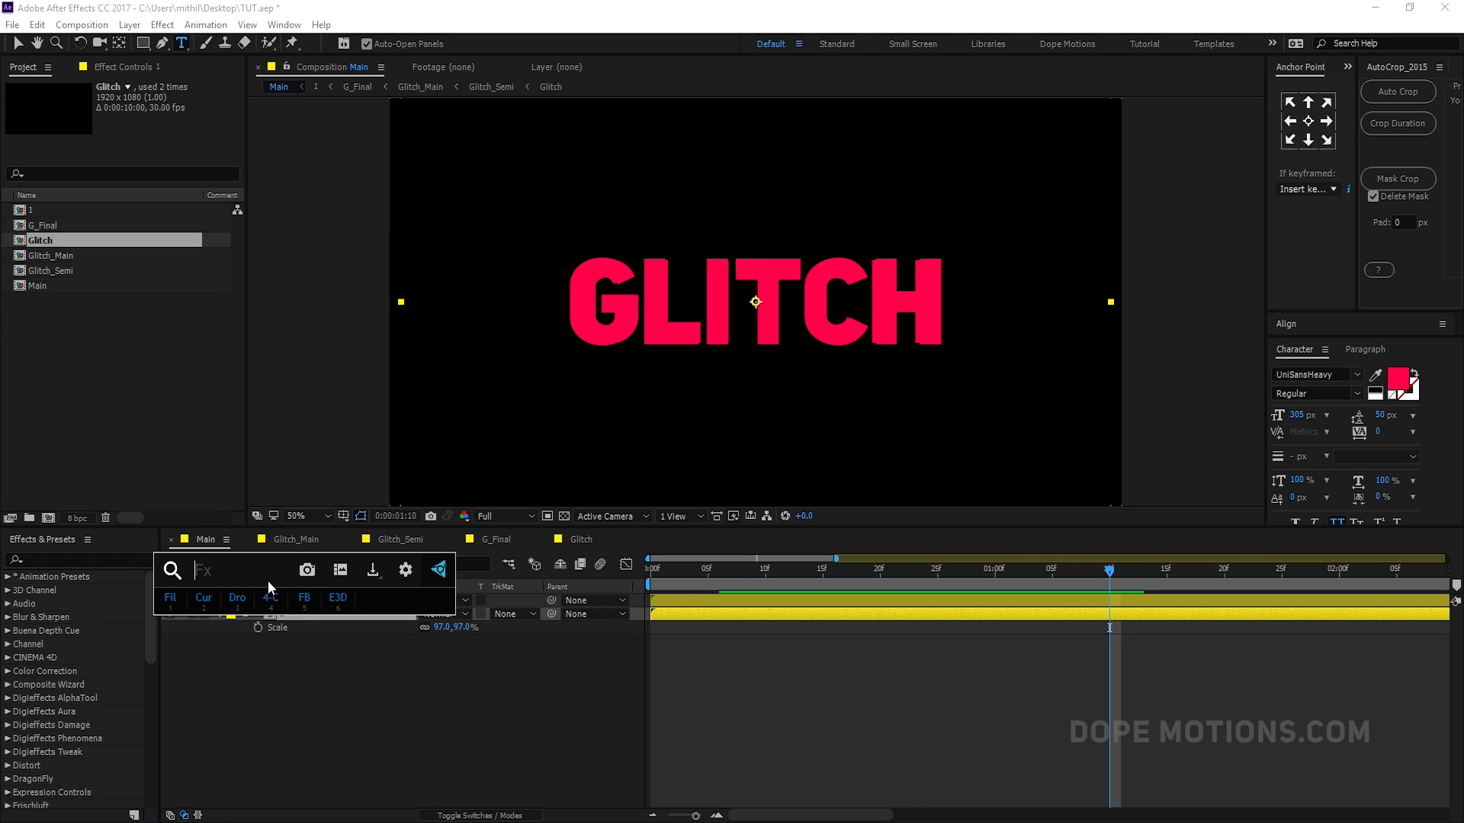
{"action": "type", "text": "fin"}
{"action": "key", "text": "Escape"}
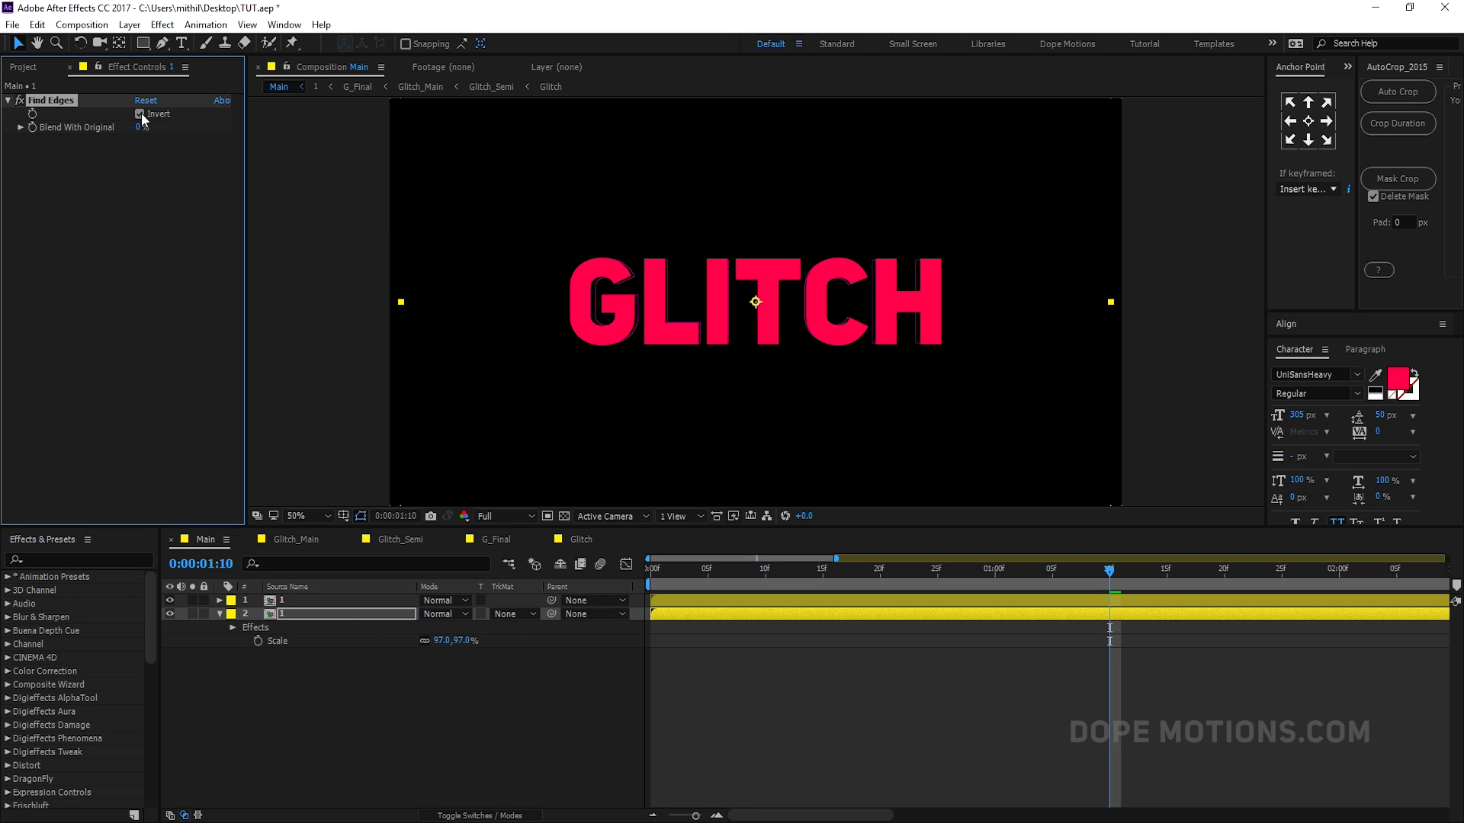
{"action": "scroll", "coordinate": [706, 303], "scroll_direction": "up", "scroll_amount": 2}
{"action": "key", "text": "v"}
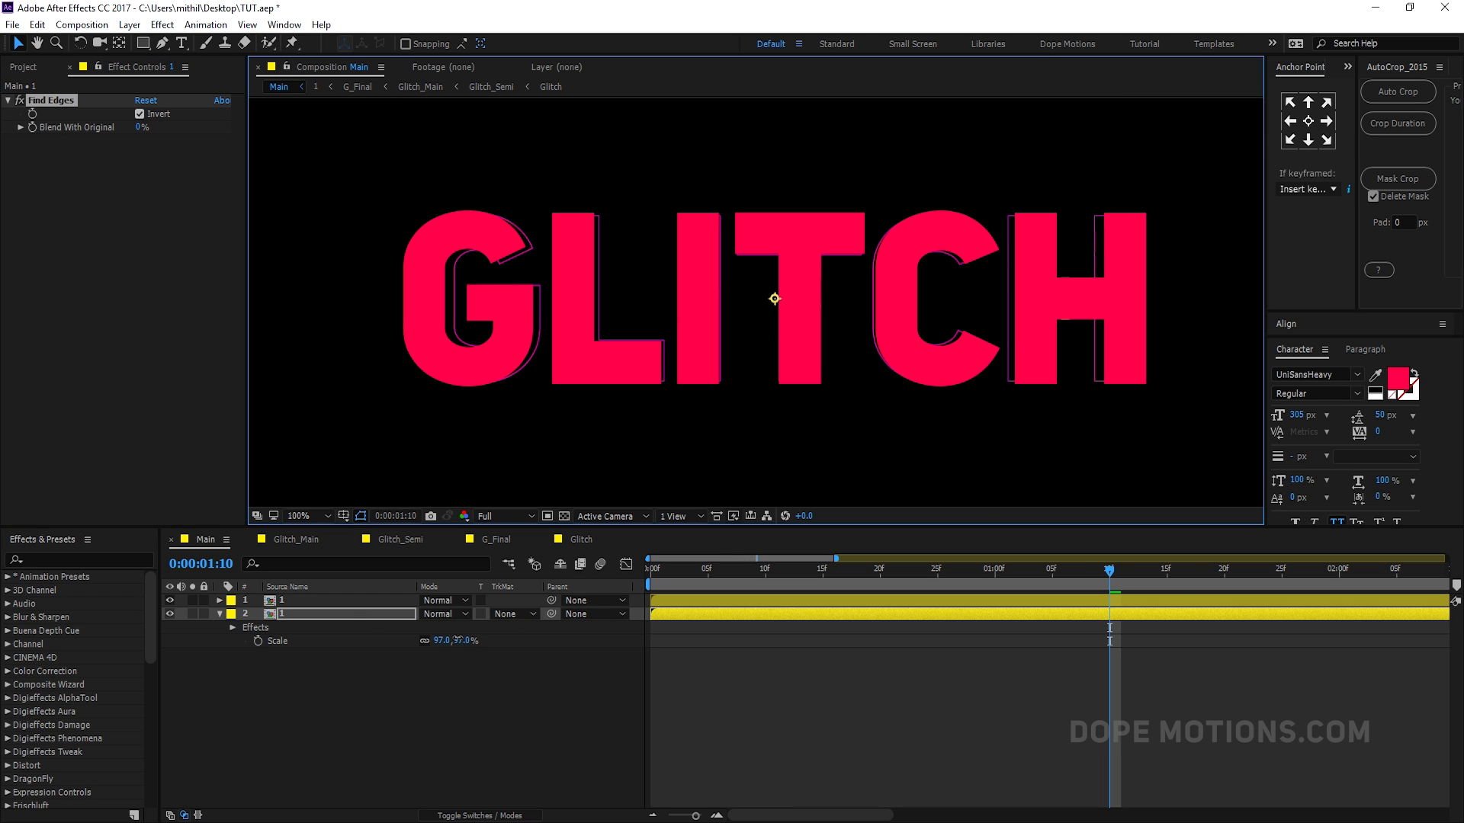
{"action": "left_click_drag", "start_coordinate": [455, 640], "coordinate": [453, 633]}
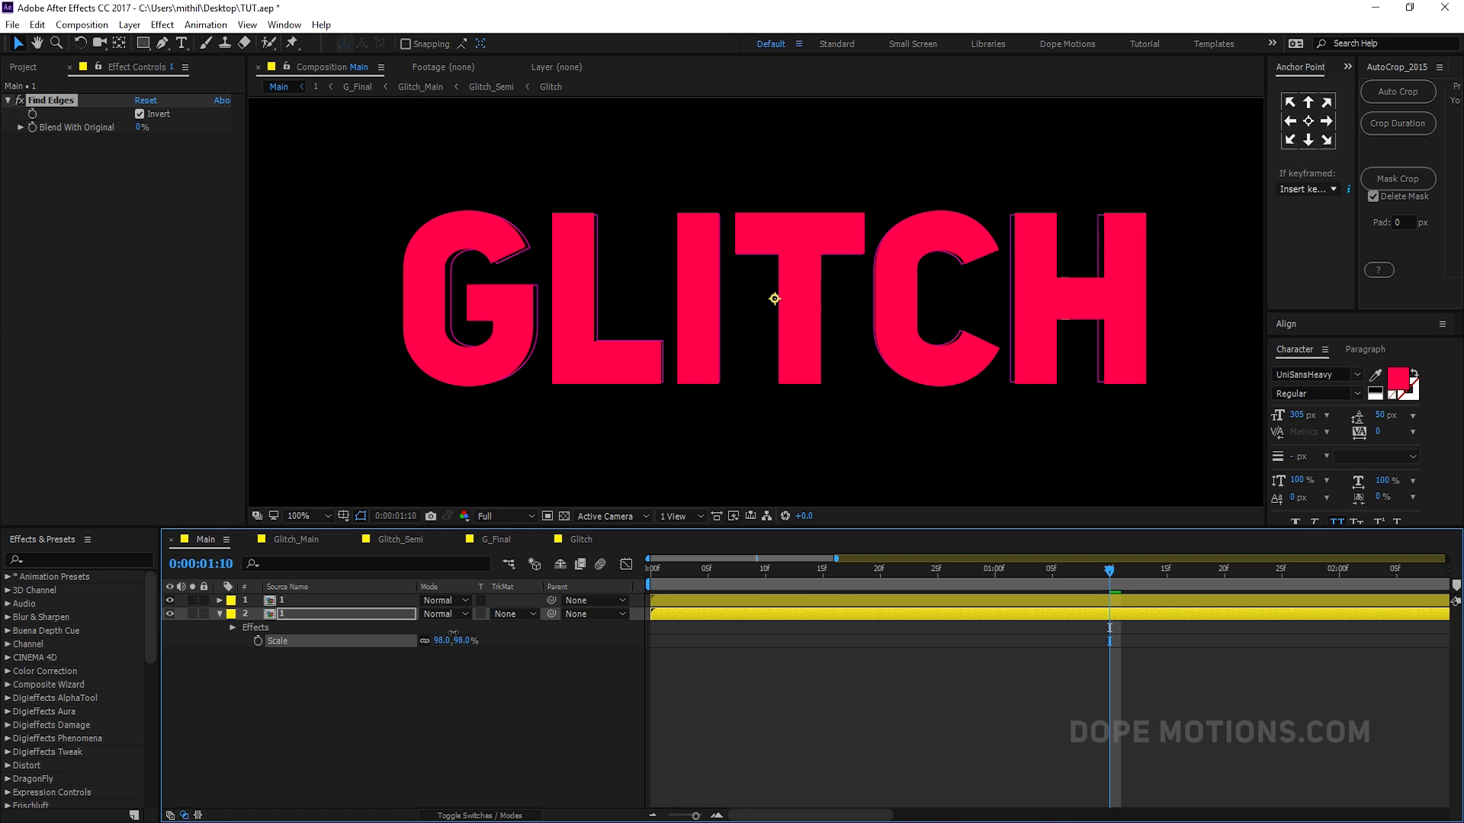
Step: Duplicate the outlined layer 1 pre-comp and set the bottom copy's scale to 96%
{"action": "left_click", "coordinate": [326, 615]}
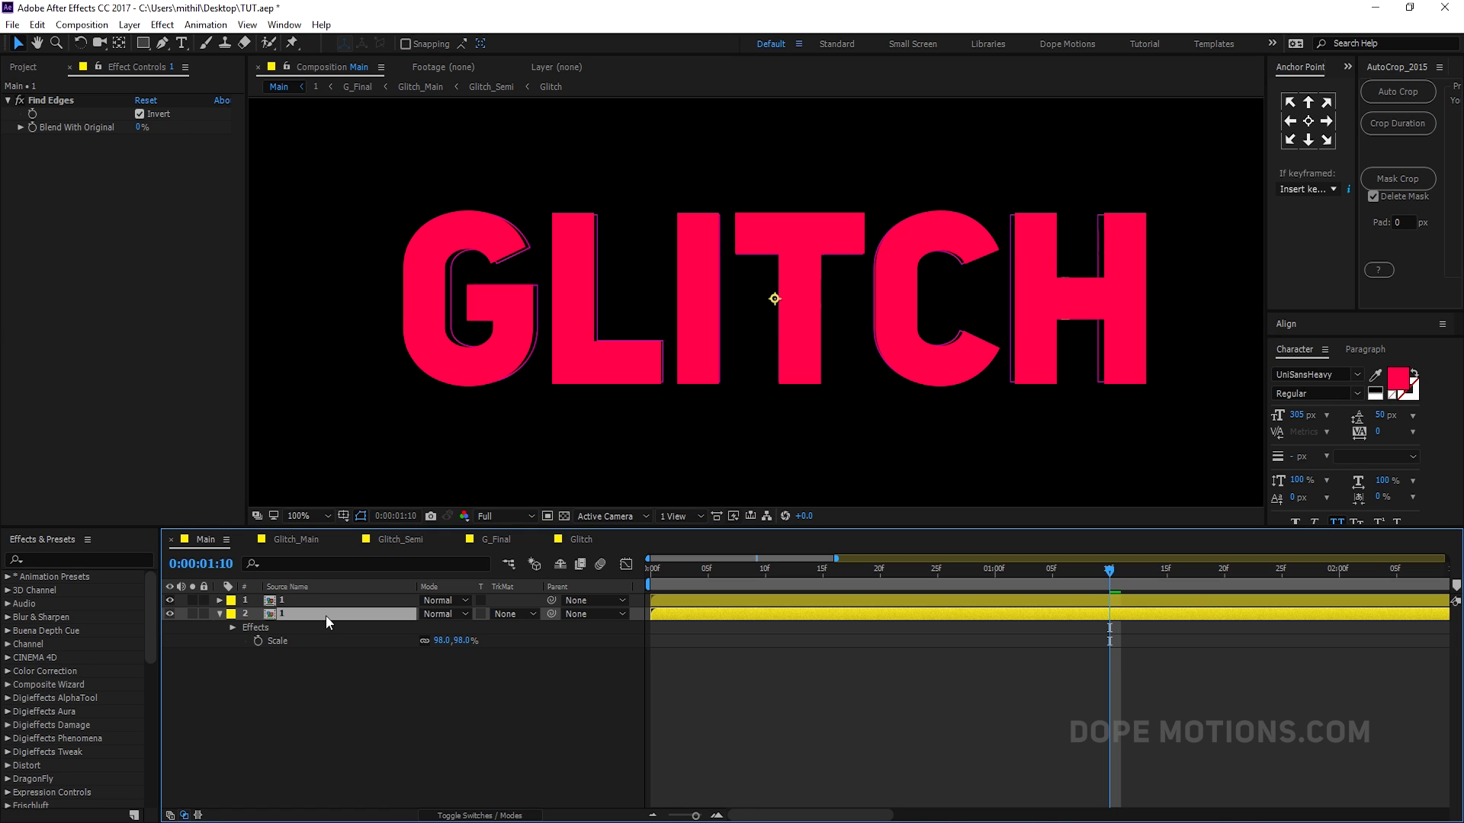
{"action": "key", "text": "ctrl+d"}
{"action": "left_click_drag", "start_coordinate": [457, 656], "coordinate": [455, 654]}
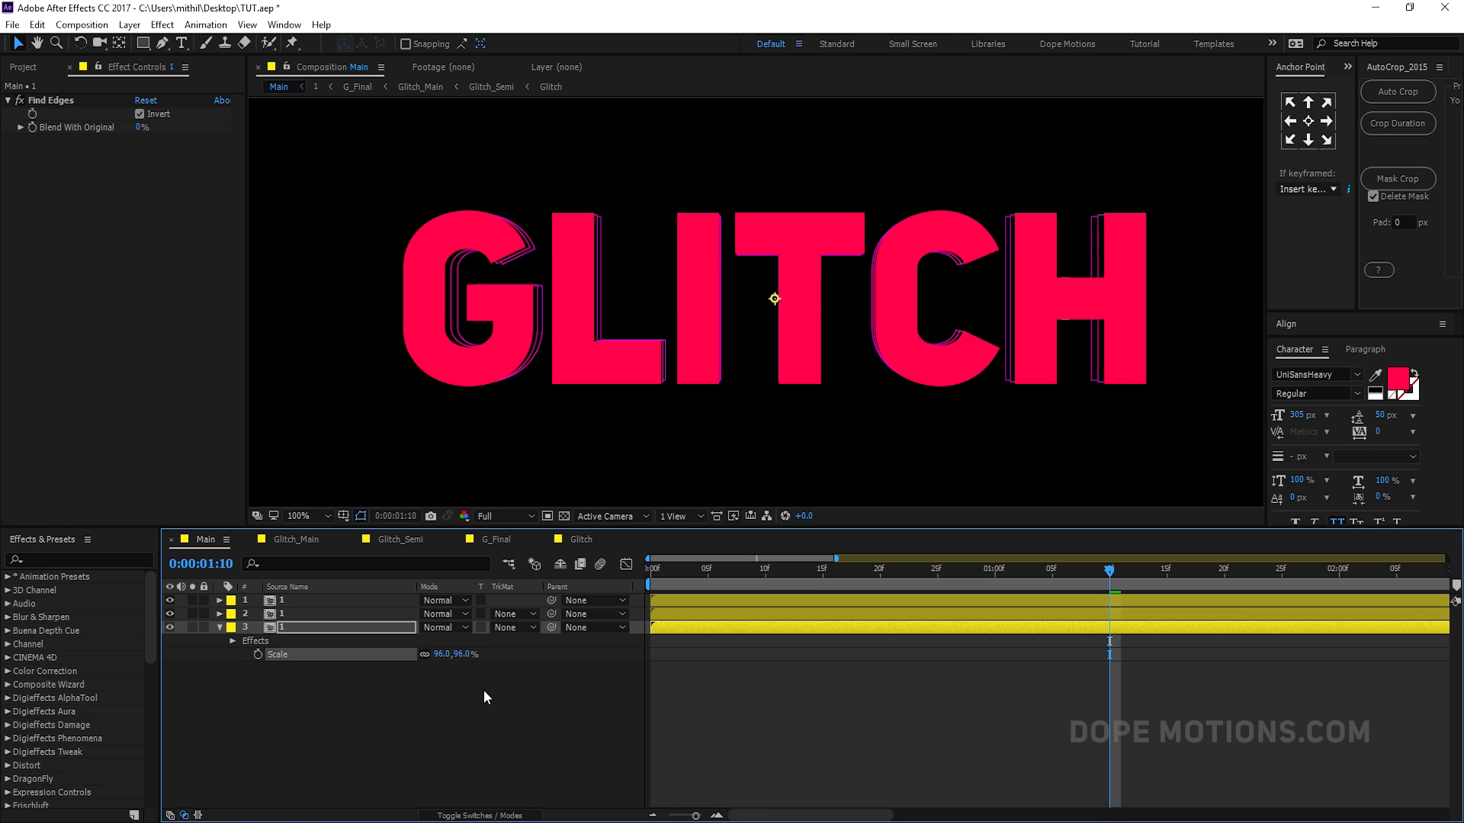
{"action": "key", "text": "comma"}
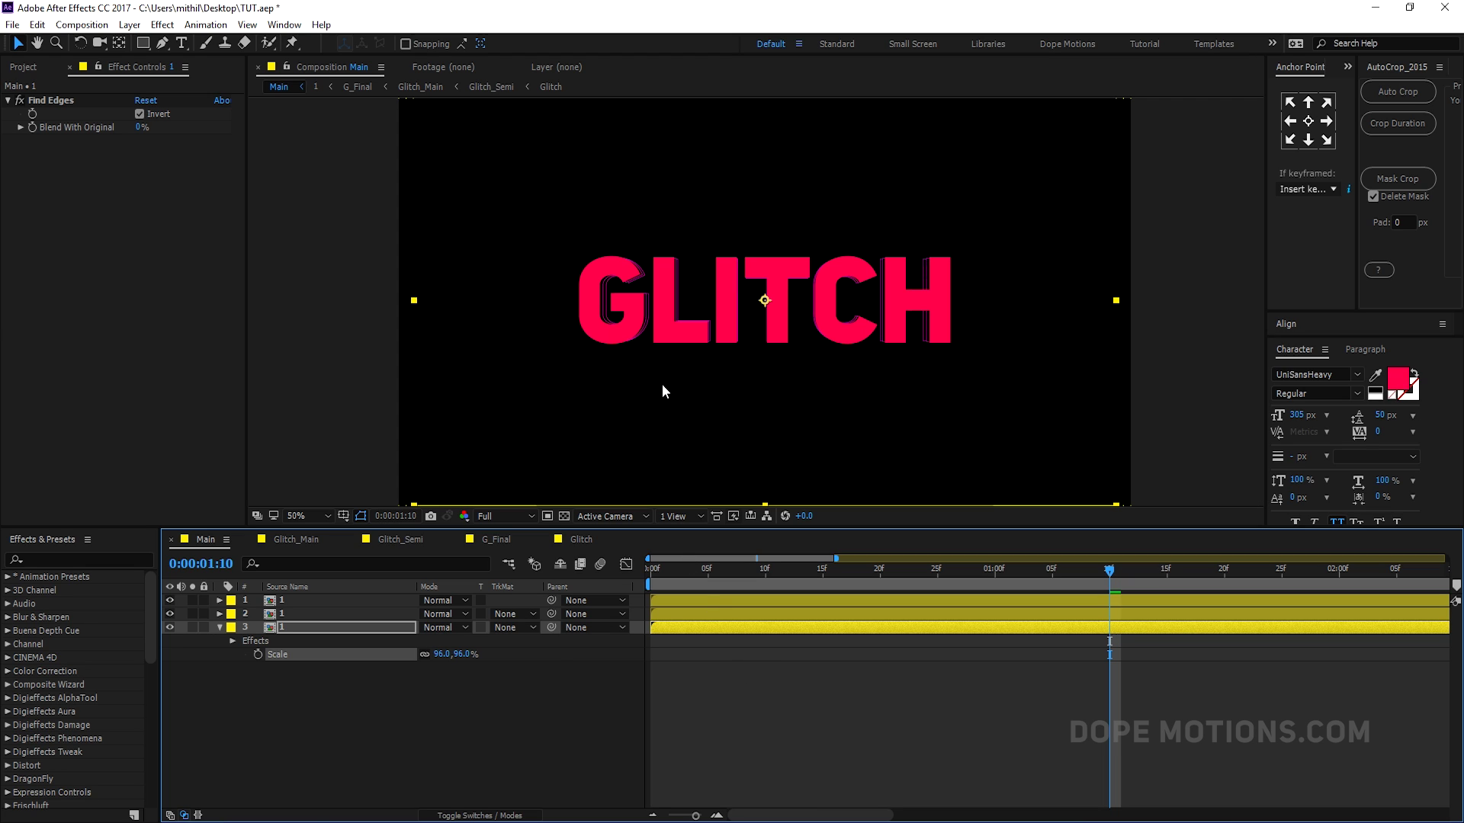
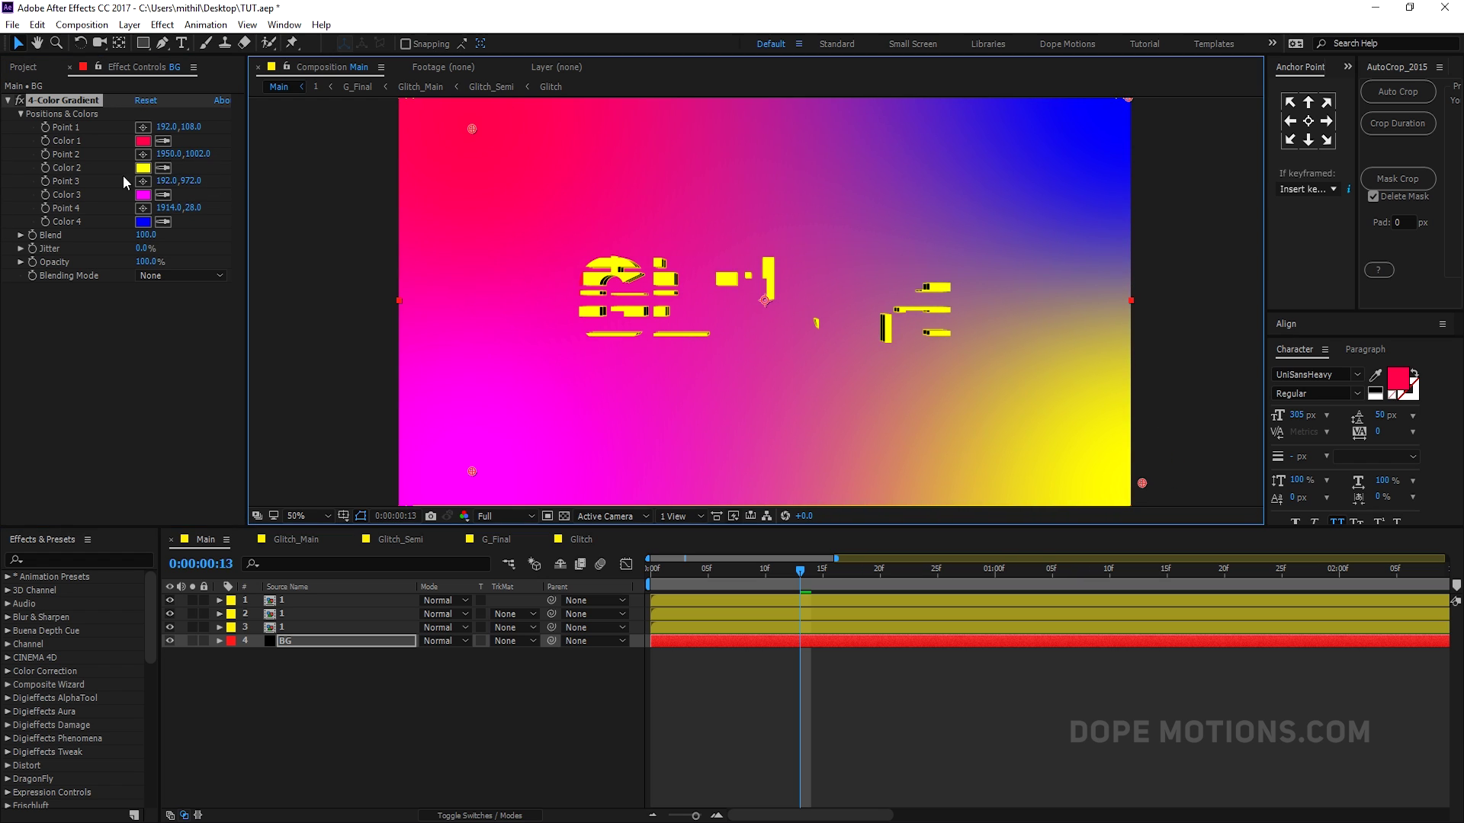
Step: Change Color 4 of the BG layer's 4-Color Gradient to a dark violet
{"action": "left_click", "coordinate": [143, 221]}
{"action": "left_click_drag", "start_coordinate": [1124, 525], "coordinate": [1130, 550]}
{"action": "left_click_drag", "start_coordinate": [1175, 437], "coordinate": [1178, 428]}
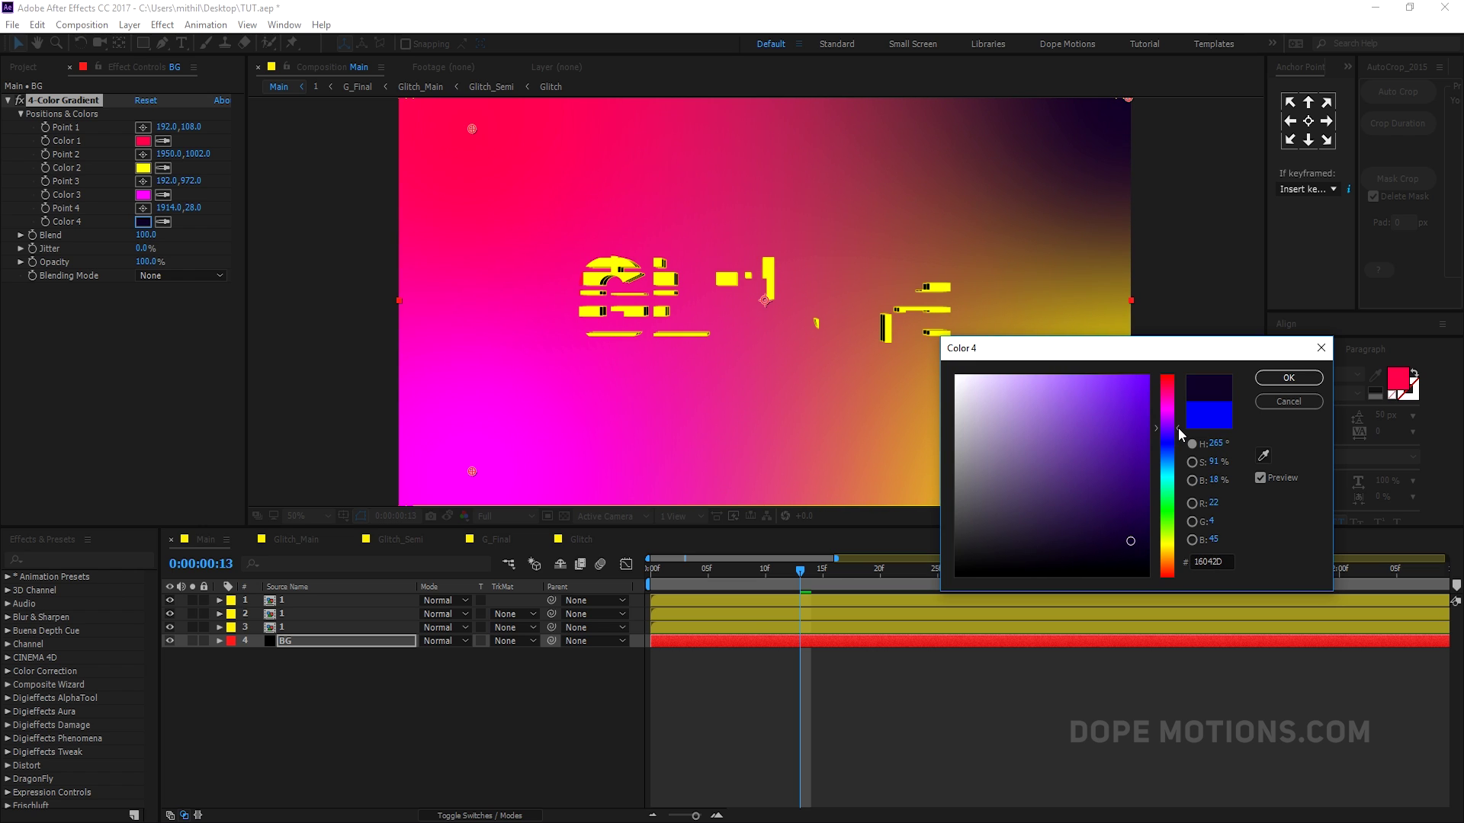
{"action": "mouse_move", "coordinate": [1130, 540]}
{"action": "left_mouse_down"}
{"action": "mouse_move", "coordinate": [1136, 552]}
{"action": "mouse_move", "coordinate": [1146, 526]}
{"action": "left_mouse_up"}
{"action": "left_click", "coordinate": [1288, 377]}
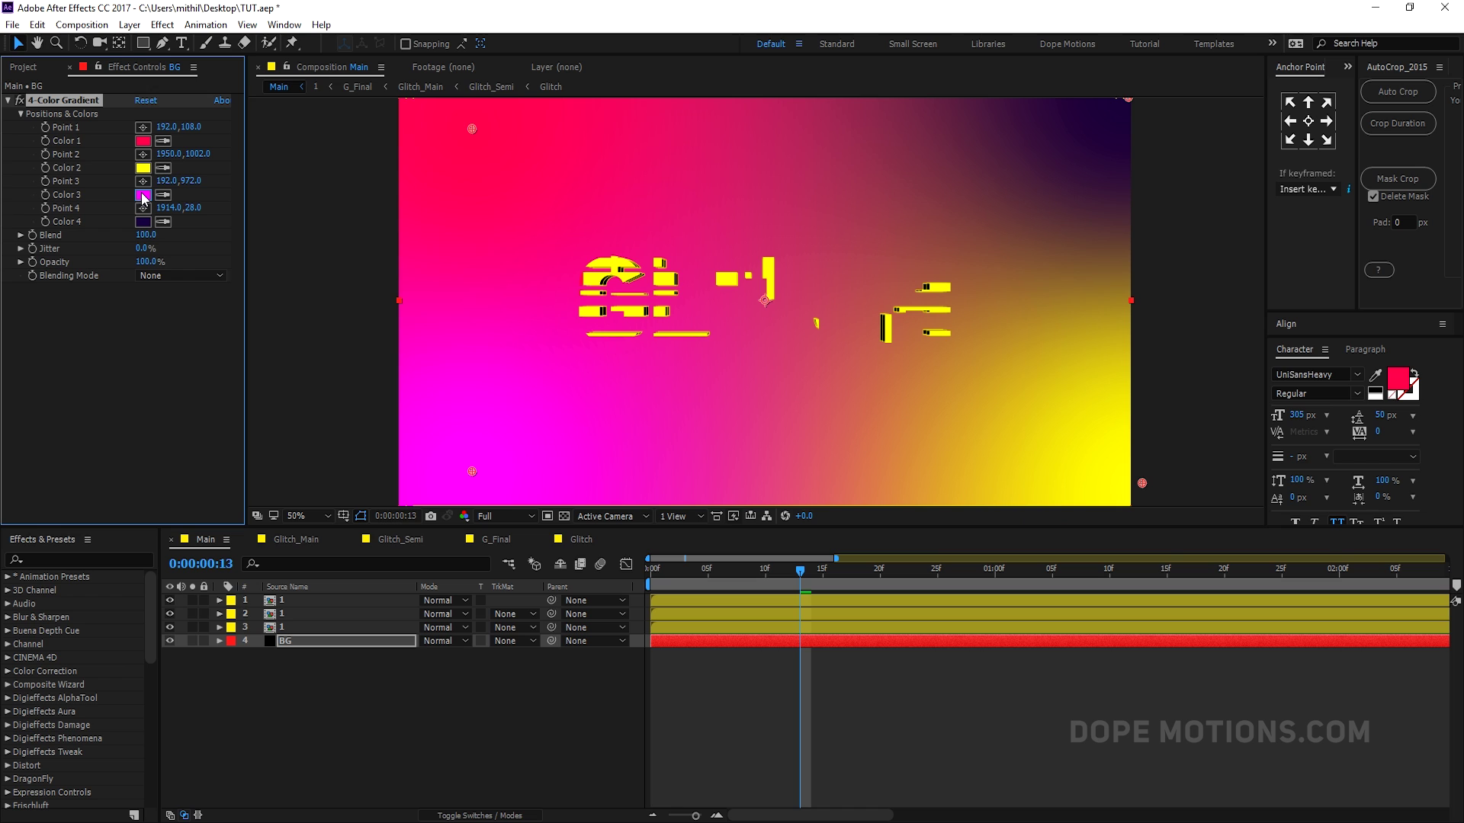
Step: Set Color 3 of the BG layer's 4-Color Gradient to dark blue 1A0953
{"action": "left_click", "coordinate": [143, 195]}
{"action": "left_click_drag", "start_coordinate": [1168, 443], "coordinate": [1169, 436]}
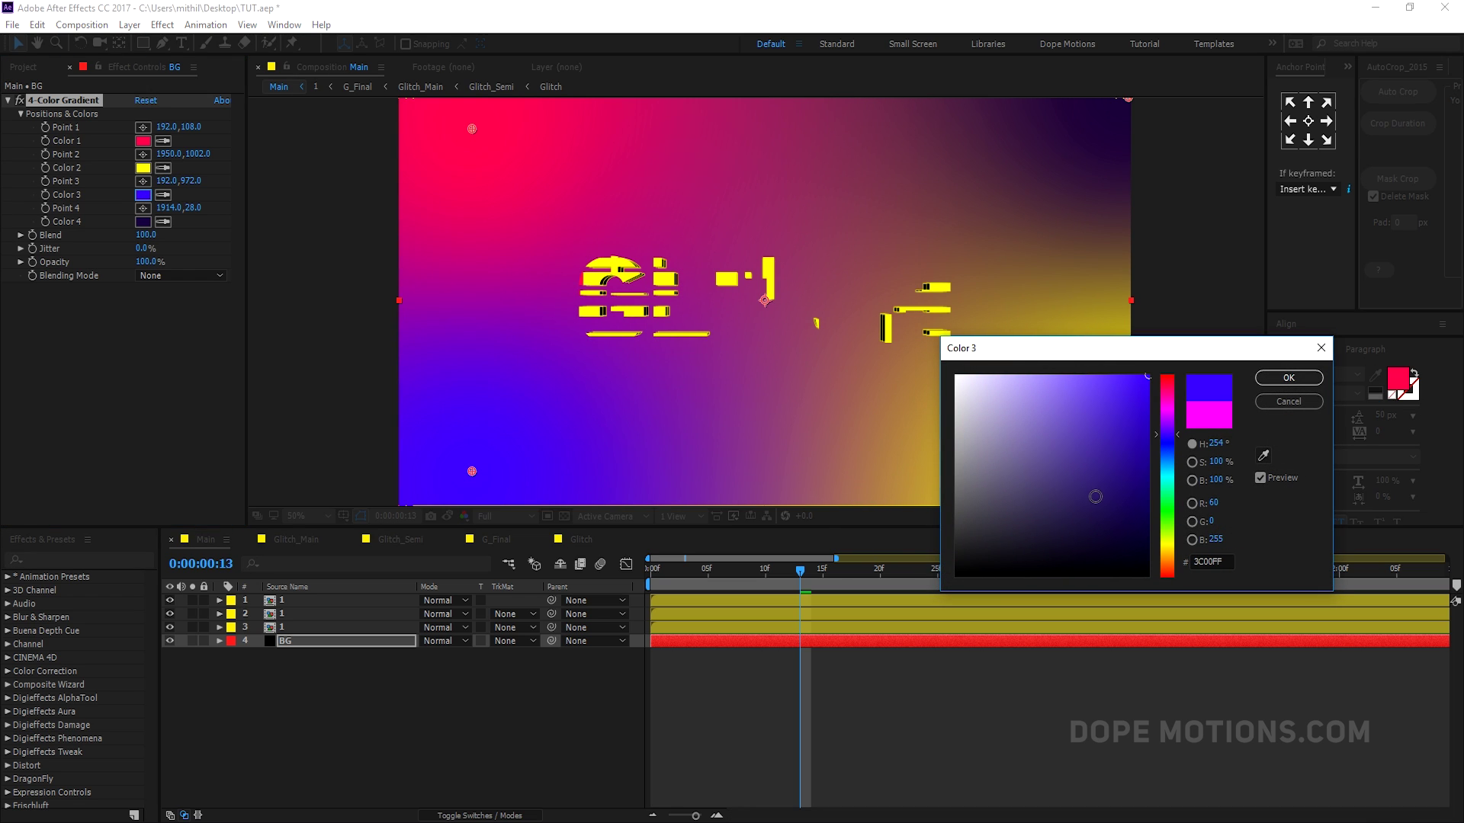
{"action": "left_click_drag", "start_coordinate": [1095, 497], "coordinate": [1128, 510]}
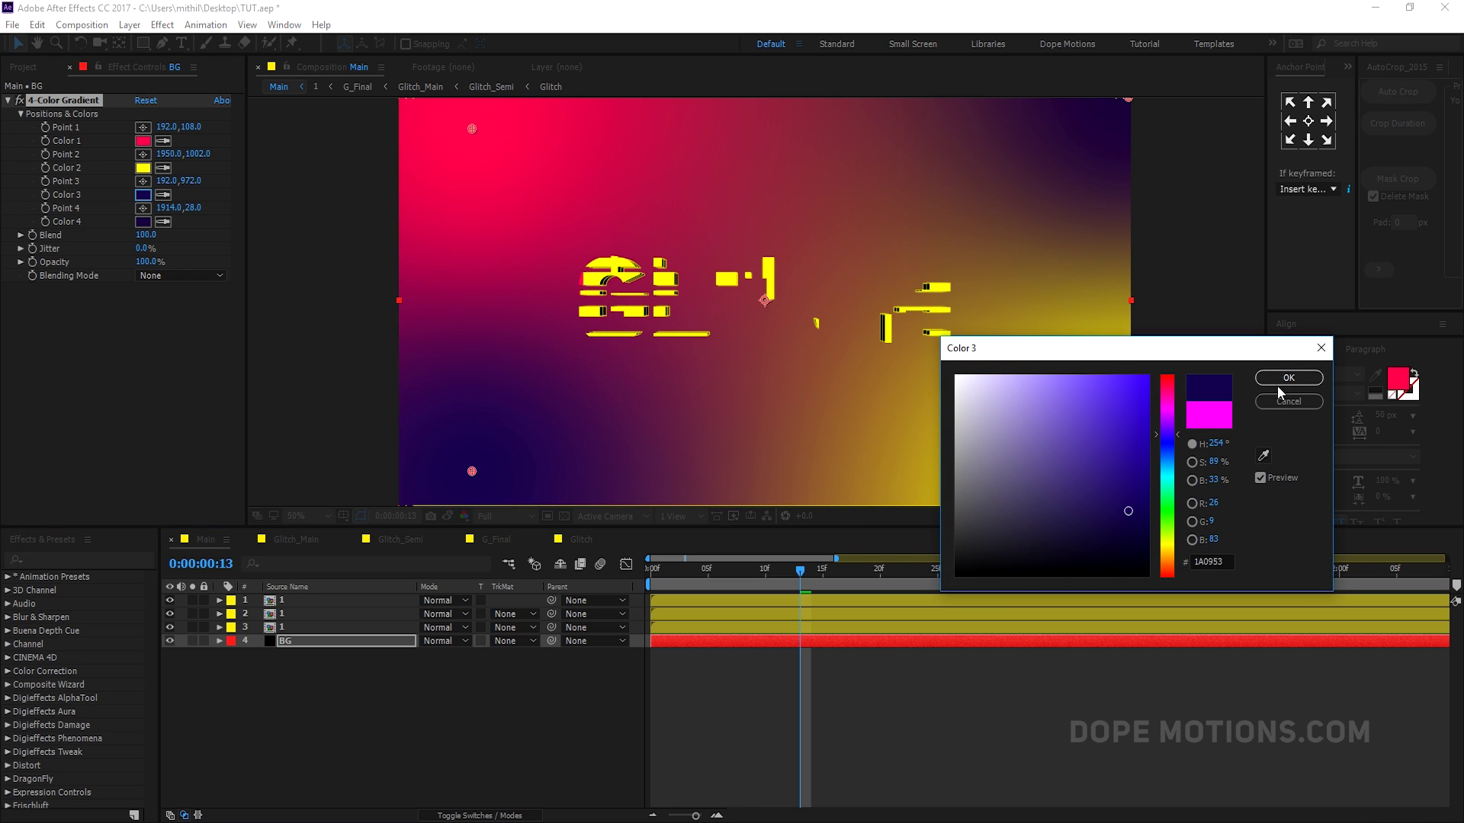
{"action": "left_click", "coordinate": [1282, 379]}
{"action": "key", "text": "comma"}
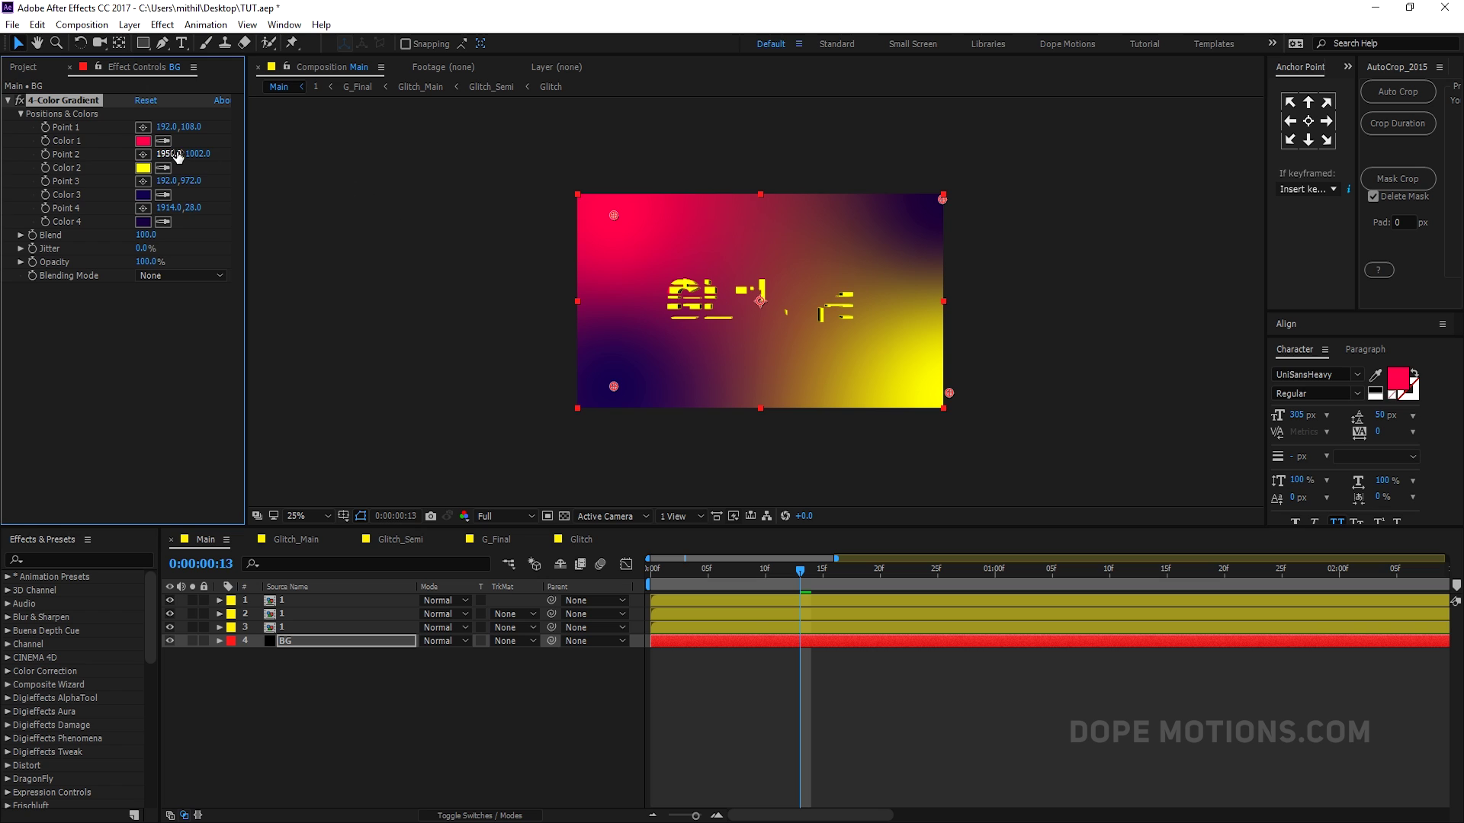
Step: Darken the BG gradient's Color 1 to crimson 94002D and its Color 2 to yellow CFCF00
{"action": "left_click", "coordinate": [142, 141]}
{"action": "left_click_drag", "start_coordinate": [1155, 478], "coordinate": [1181, 461]}
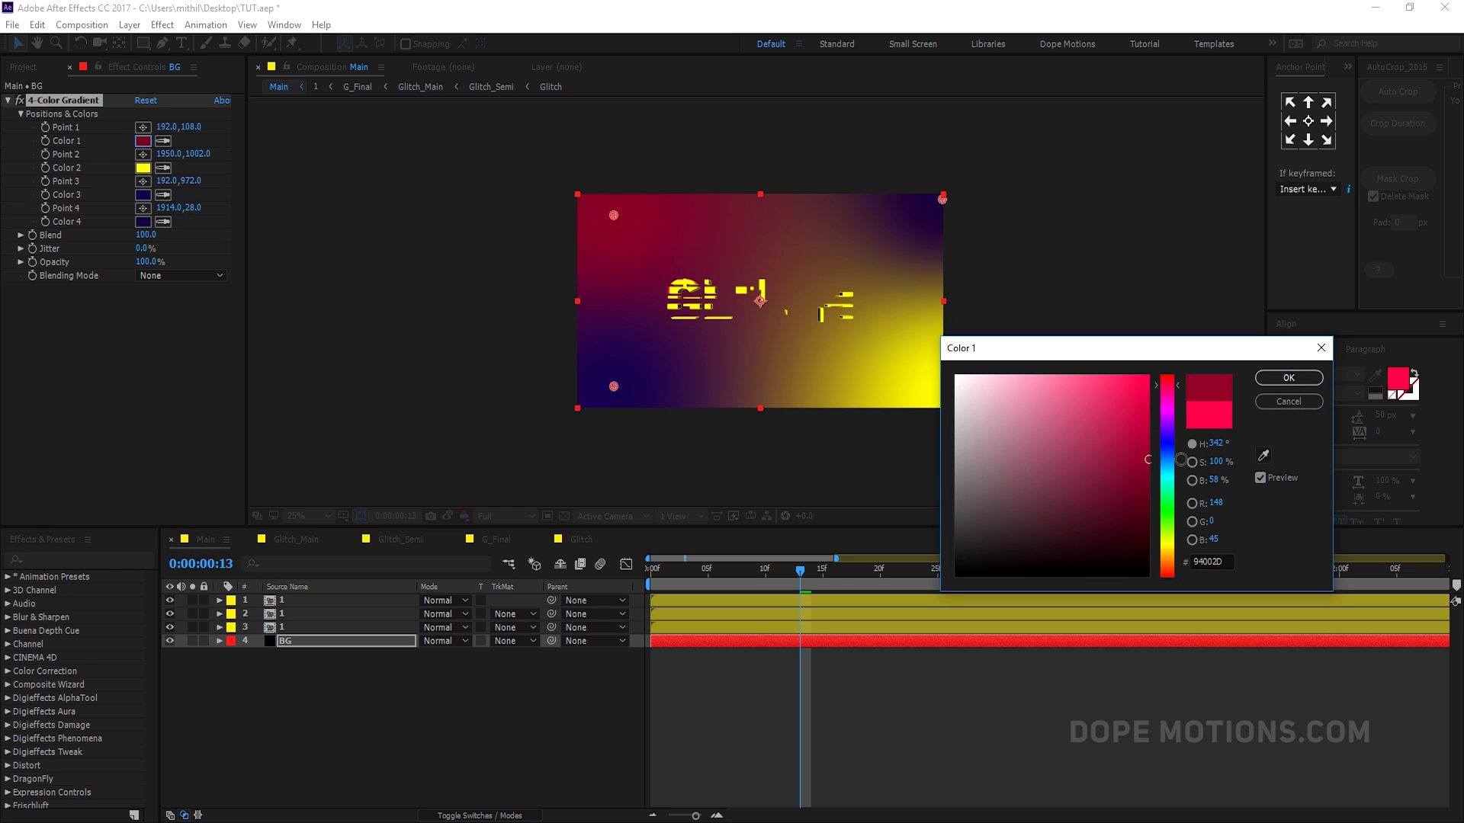
{"action": "left_click", "coordinate": [1288, 377]}
{"action": "left_click", "coordinate": [143, 170]}
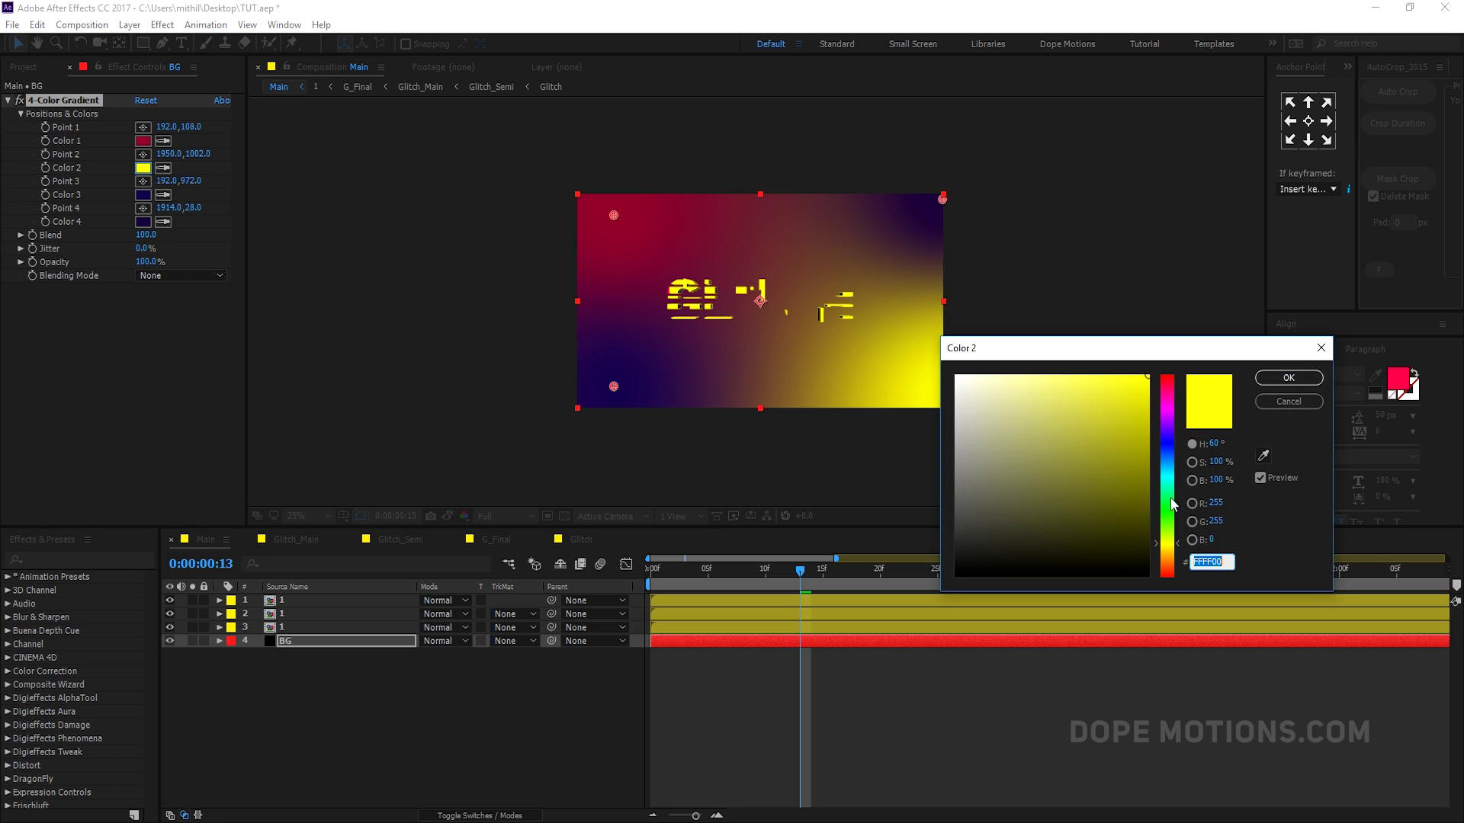
{"action": "left_click", "coordinate": [1139, 414]}
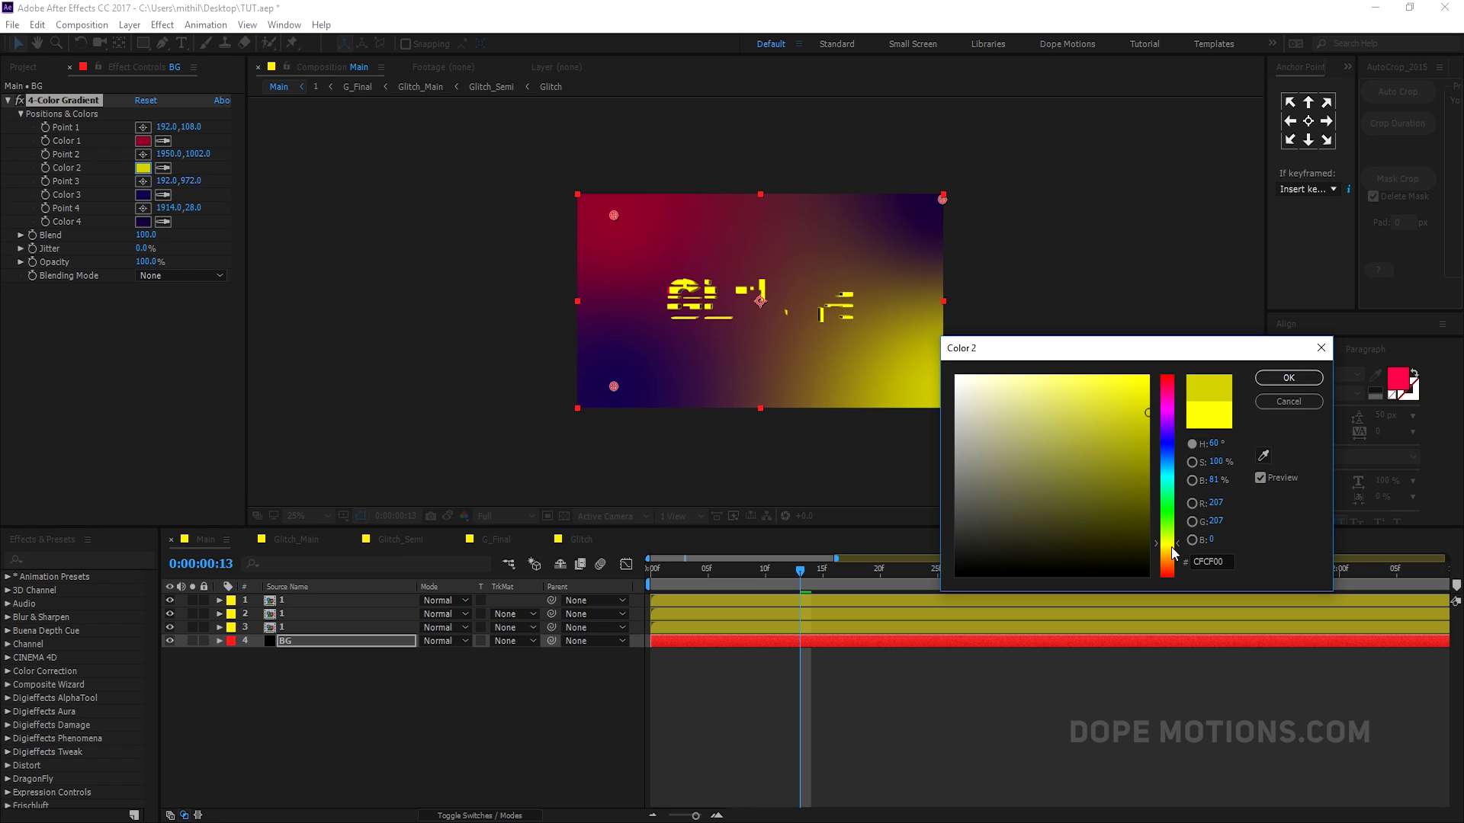
{"action": "left_click", "coordinate": [1267, 380]}
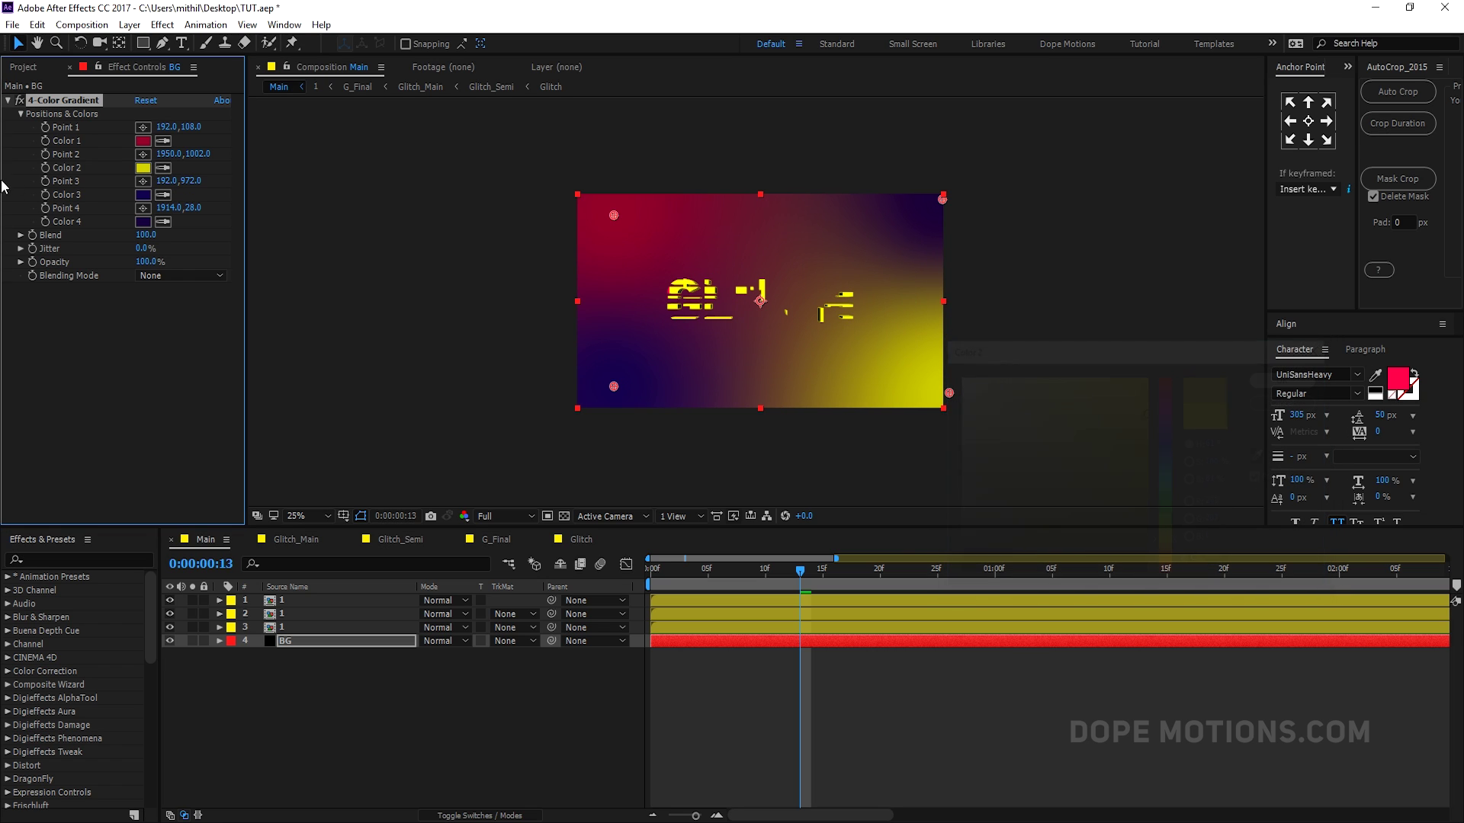
Step: Darken the BG gradient's Color 4 to a near-black violet and set the gradient's Blend to 458
{"action": "left_click", "coordinate": [143, 221]}
{"action": "left_click_drag", "start_coordinate": [1143, 529], "coordinate": [1132, 542]}
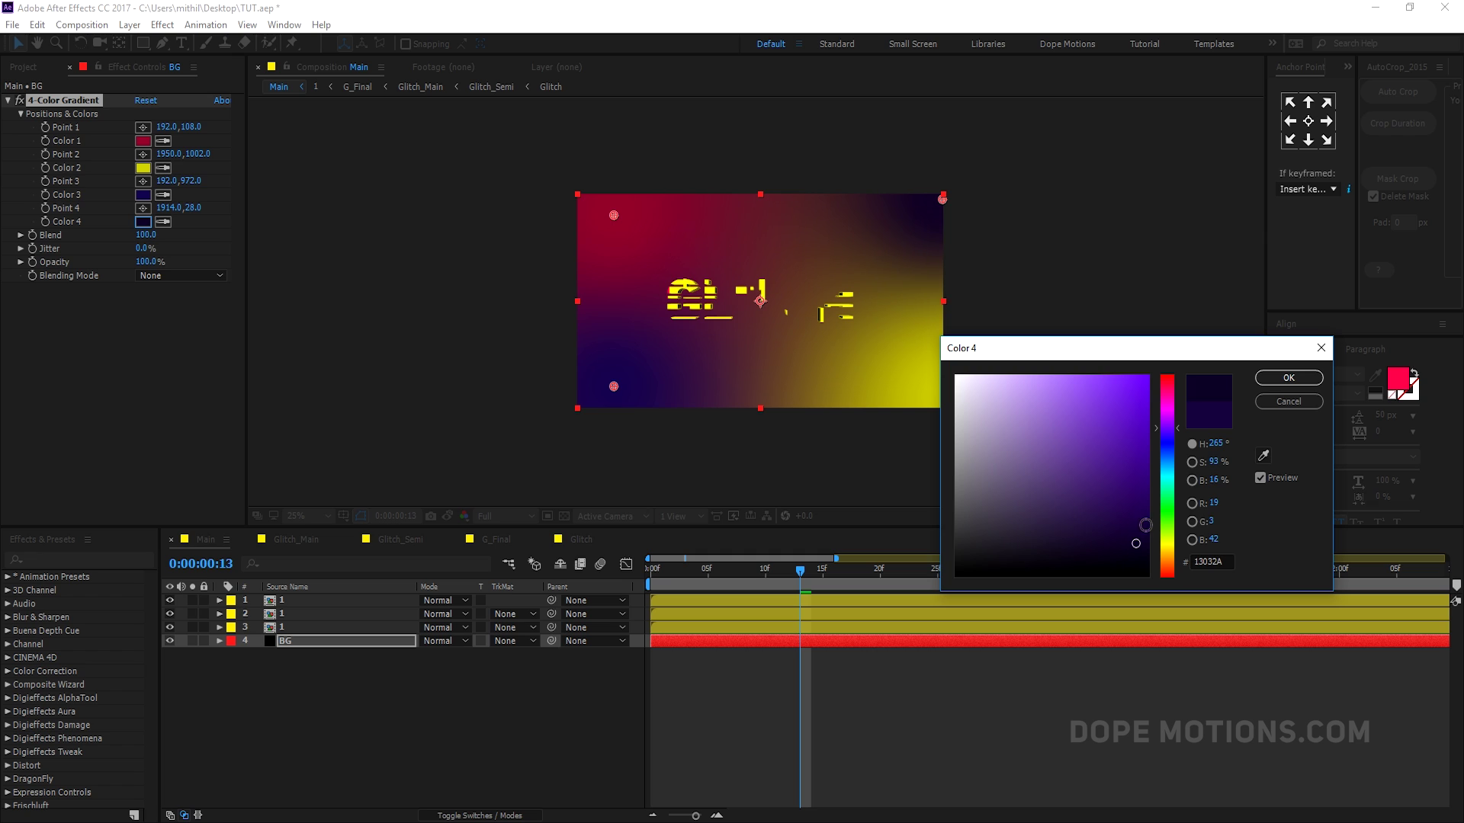
{"action": "left_click", "coordinate": [1275, 381]}
{"action": "left_click_drag", "start_coordinate": [290, 238], "coordinate": [403, 250]}
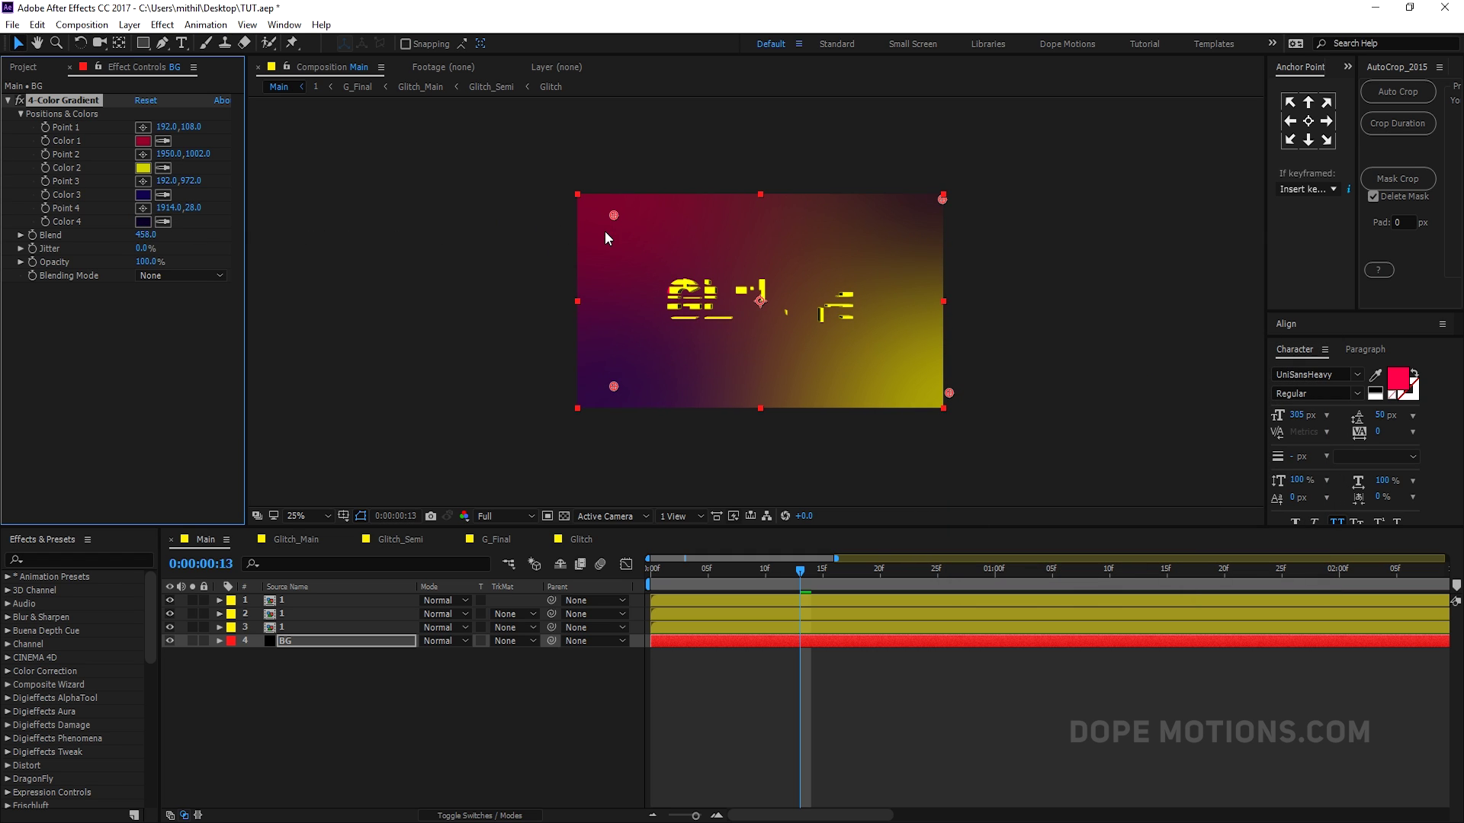
Step: Move the gradient points outward: Point 1 to about -152,-112, Point 3 to -8,1104, Point 2 to 2098,1294 and Point 4 to 1930,-36
{"action": "left_click_drag", "start_coordinate": [614, 216], "coordinate": [524, 157]}
{"action": "left_click_drag", "start_coordinate": [614, 387], "coordinate": [575, 414]}
{"action": "left_click_drag", "start_coordinate": [954, 393], "coordinate": [985, 450]}
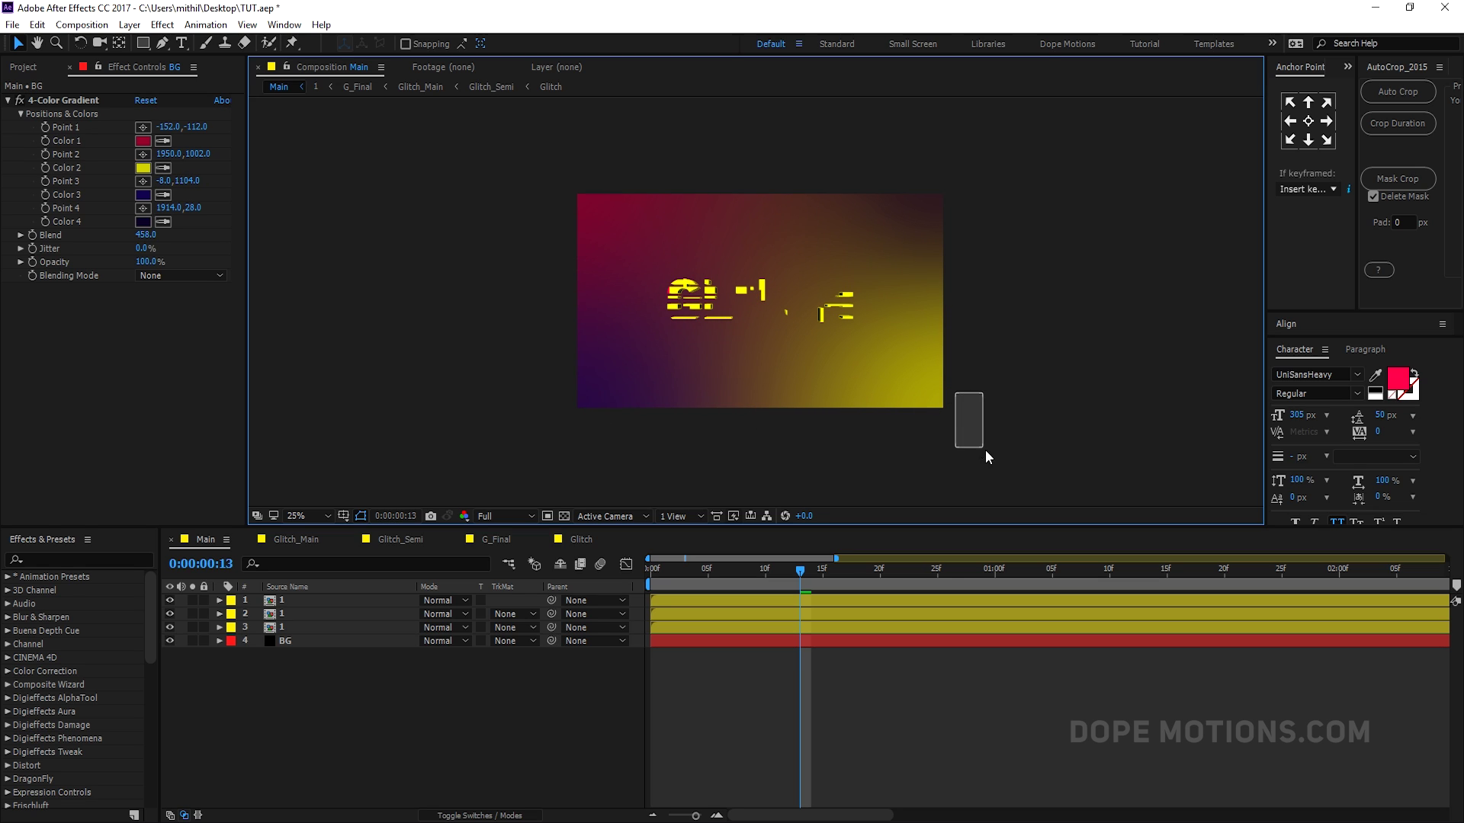
{"action": "left_click", "coordinate": [76, 101]}
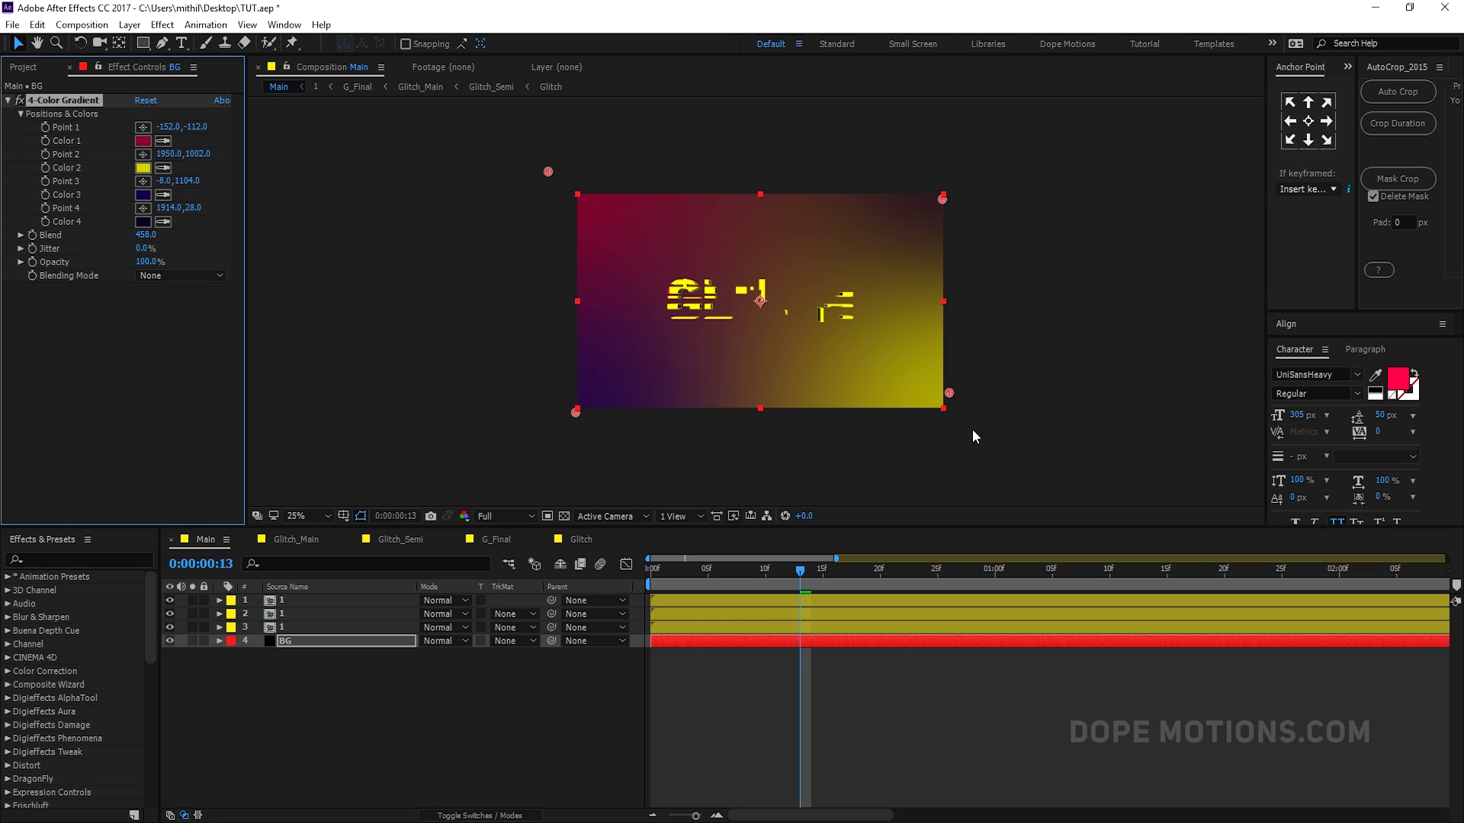
{"action": "left_click_drag", "start_coordinate": [948, 394], "coordinate": [977, 451]}
{"action": "mouse_move", "coordinate": [943, 204]}
{"action": "left_mouse_down"}
{"action": "mouse_move", "coordinate": [974, 163]}
{"action": "mouse_move", "coordinate": [945, 187]}
{"action": "left_mouse_up"}
Step: Change the BG gradient's Color 2 to a dark orange-brown
{"action": "left_click", "coordinate": [147, 170]}
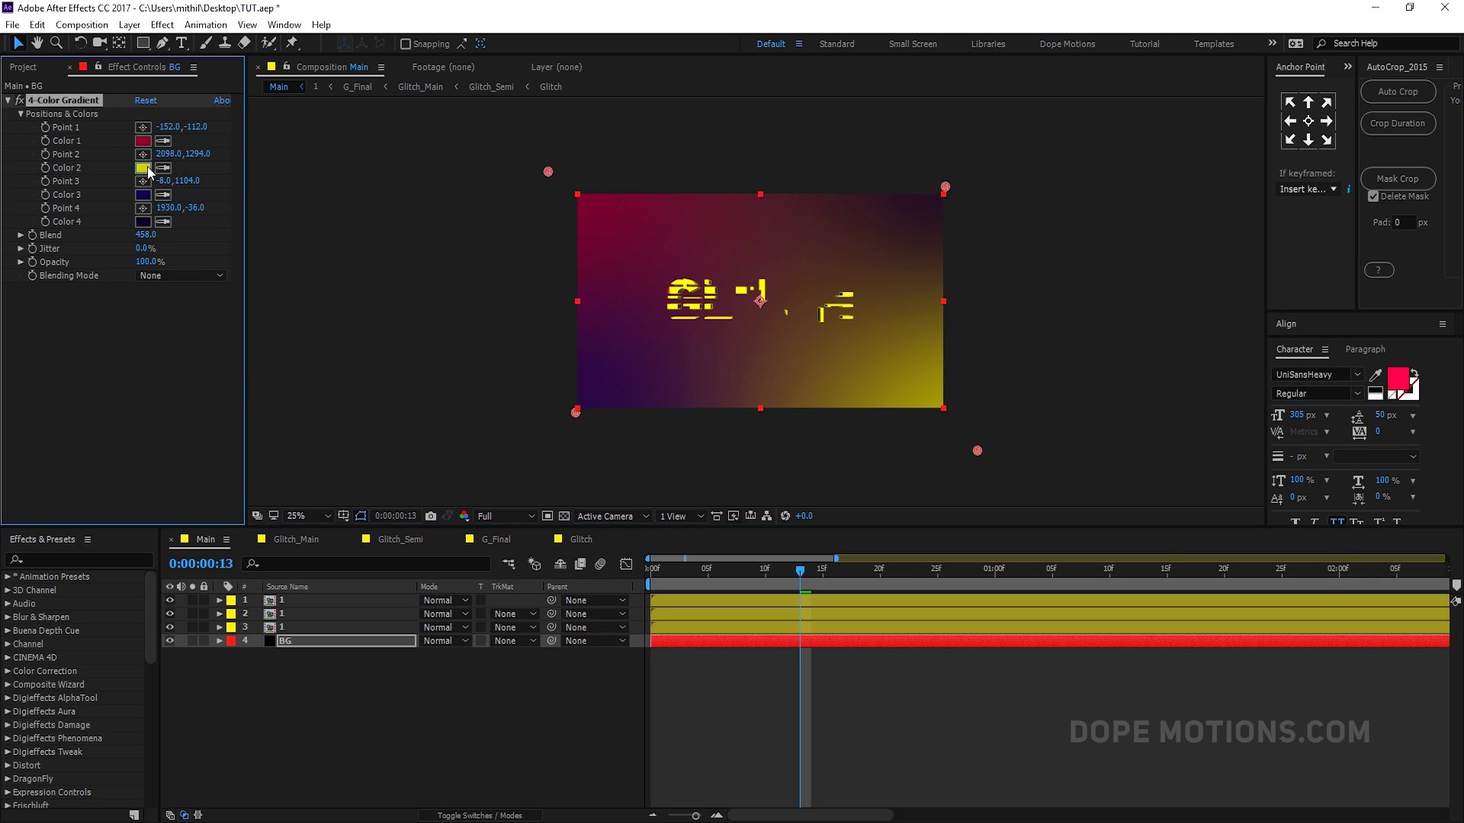
{"action": "left_click", "coordinate": [142, 168]}
{"action": "left_click", "coordinate": [1150, 472]}
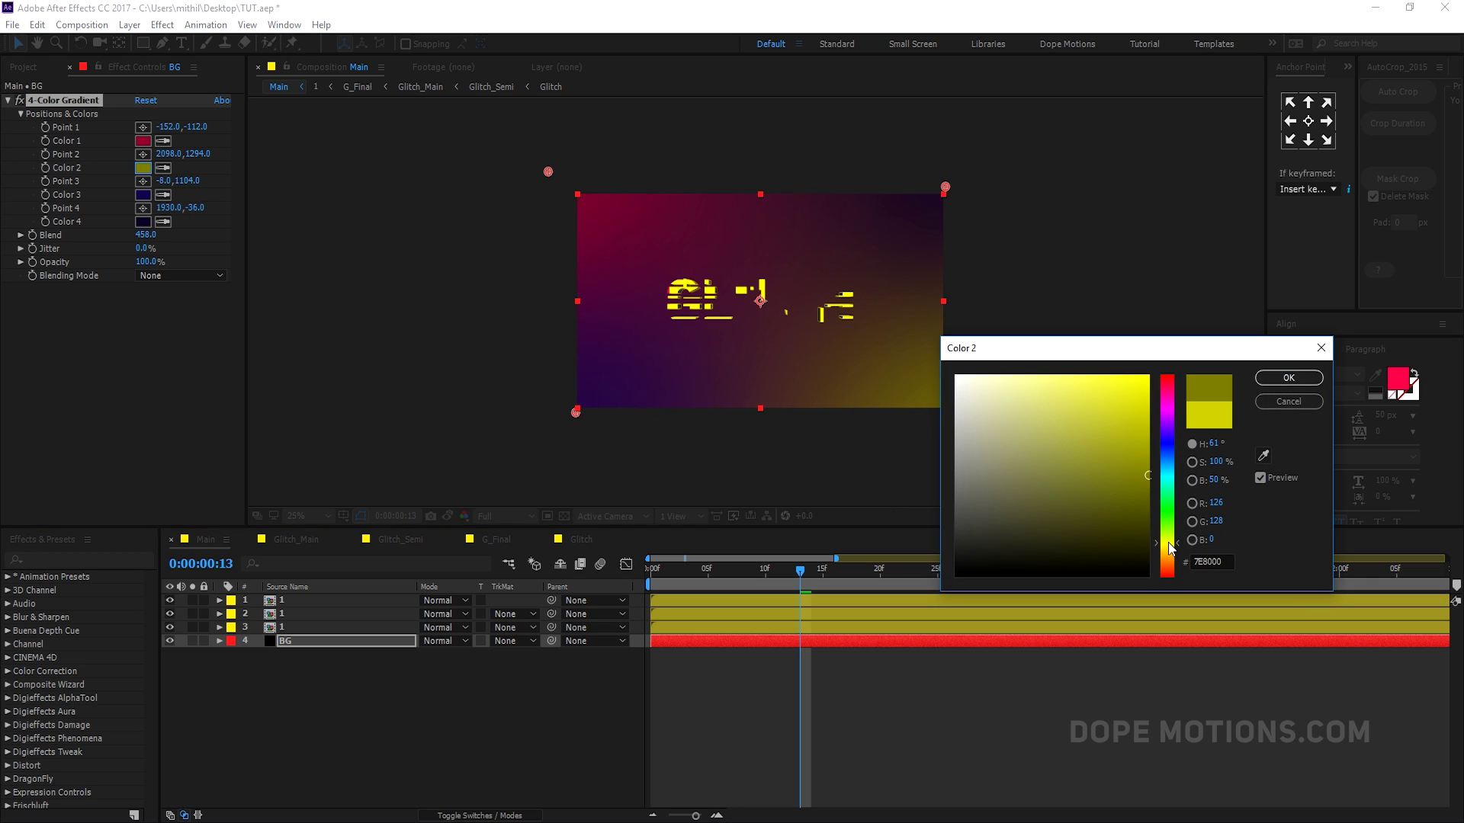
{"action": "left_click_drag", "start_coordinate": [1169, 551], "coordinate": [1162, 560]}
{"action": "left_click", "coordinate": [1288, 378]}
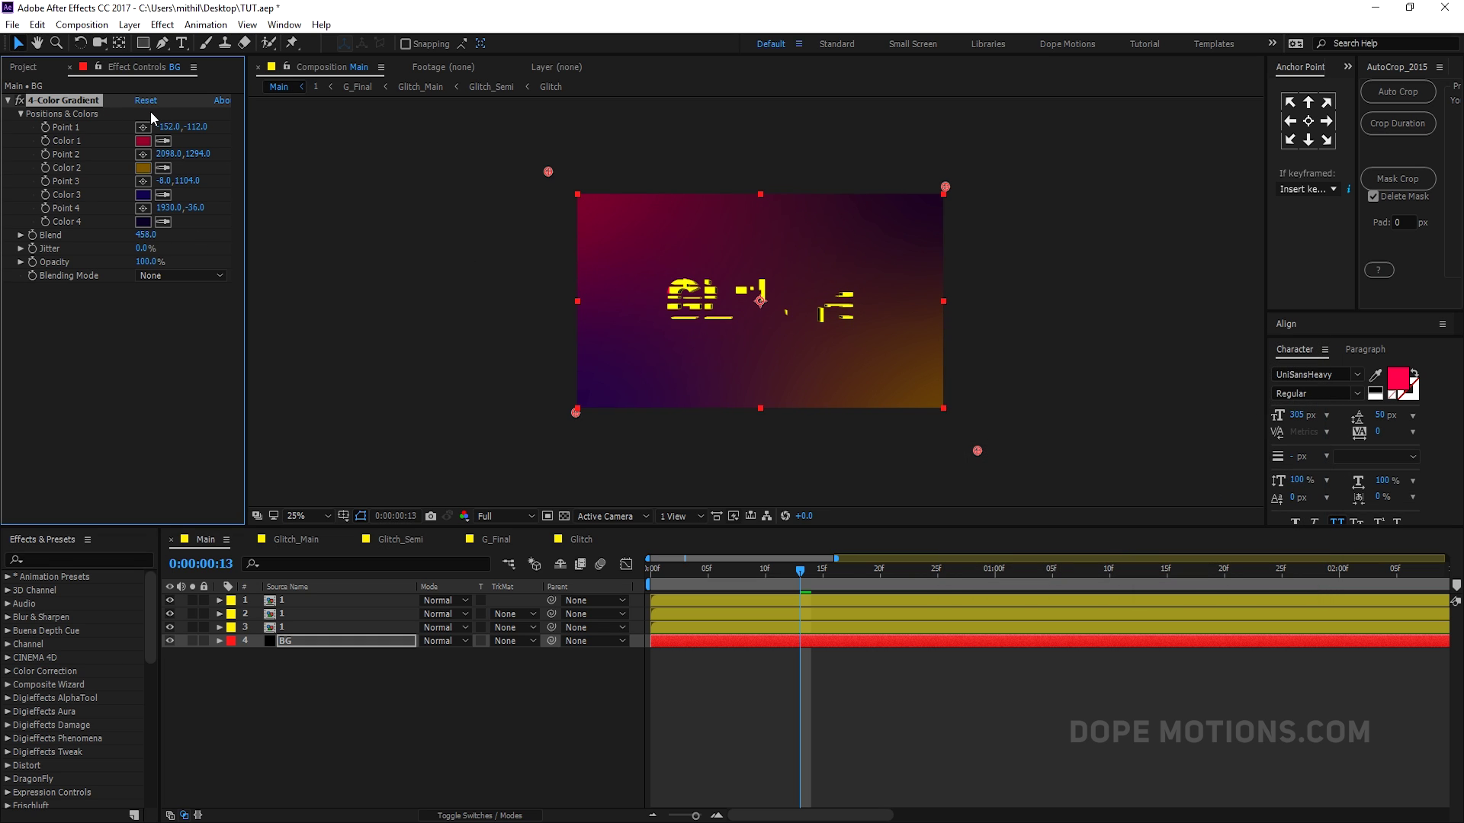
Step: Darken the BG gradient's Color 1 to 770024 and its Color 3 to navy 110142
{"action": "left_click", "coordinate": [143, 141]}
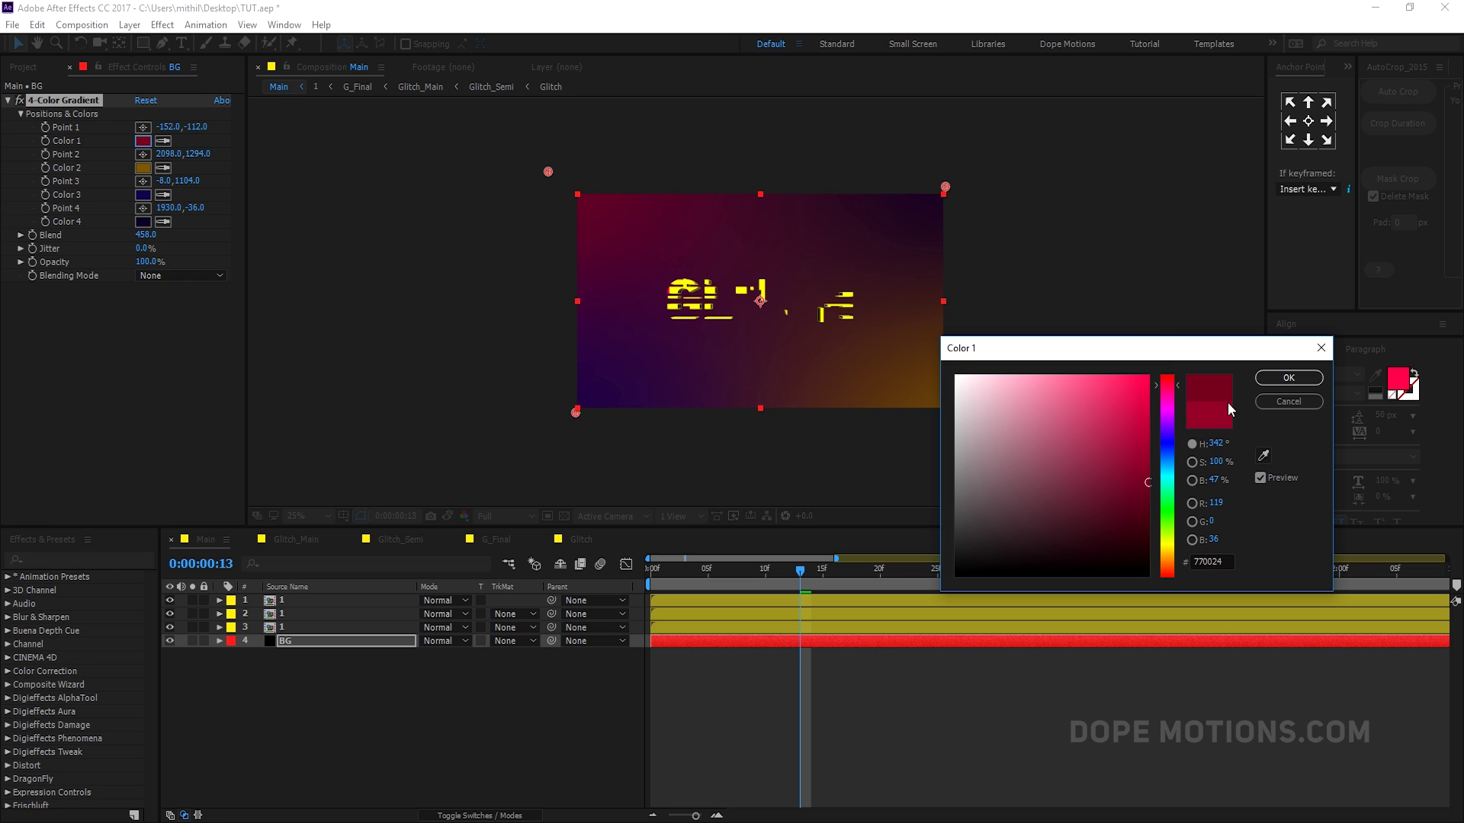
{"action": "left_click", "coordinate": [1288, 378]}
{"action": "left_click", "coordinate": [143, 194]}
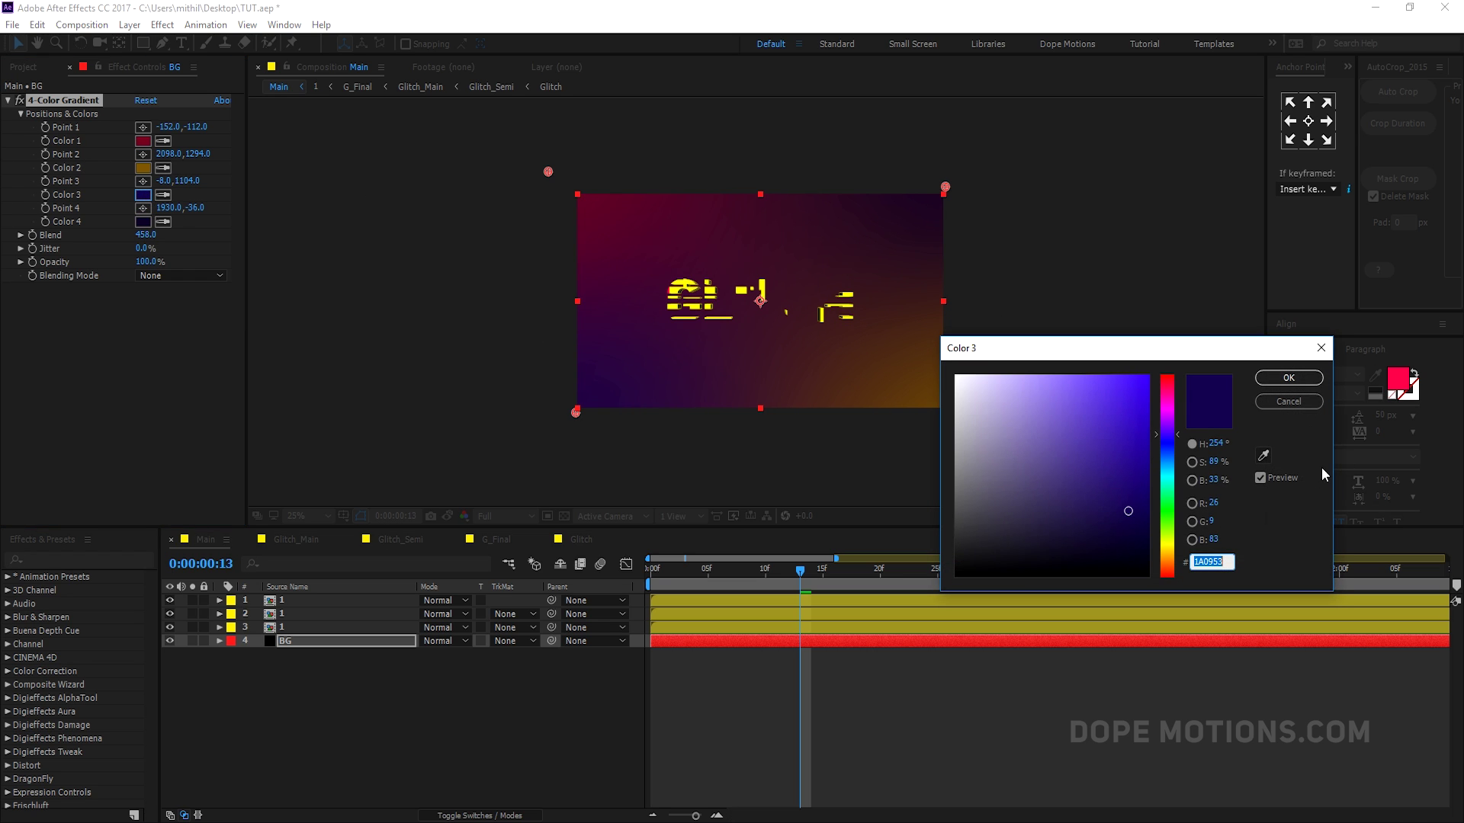
{"action": "left_click", "coordinate": [1135, 535]}
{"action": "left_click_drag", "start_coordinate": [1136, 532], "coordinate": [1138, 514]}
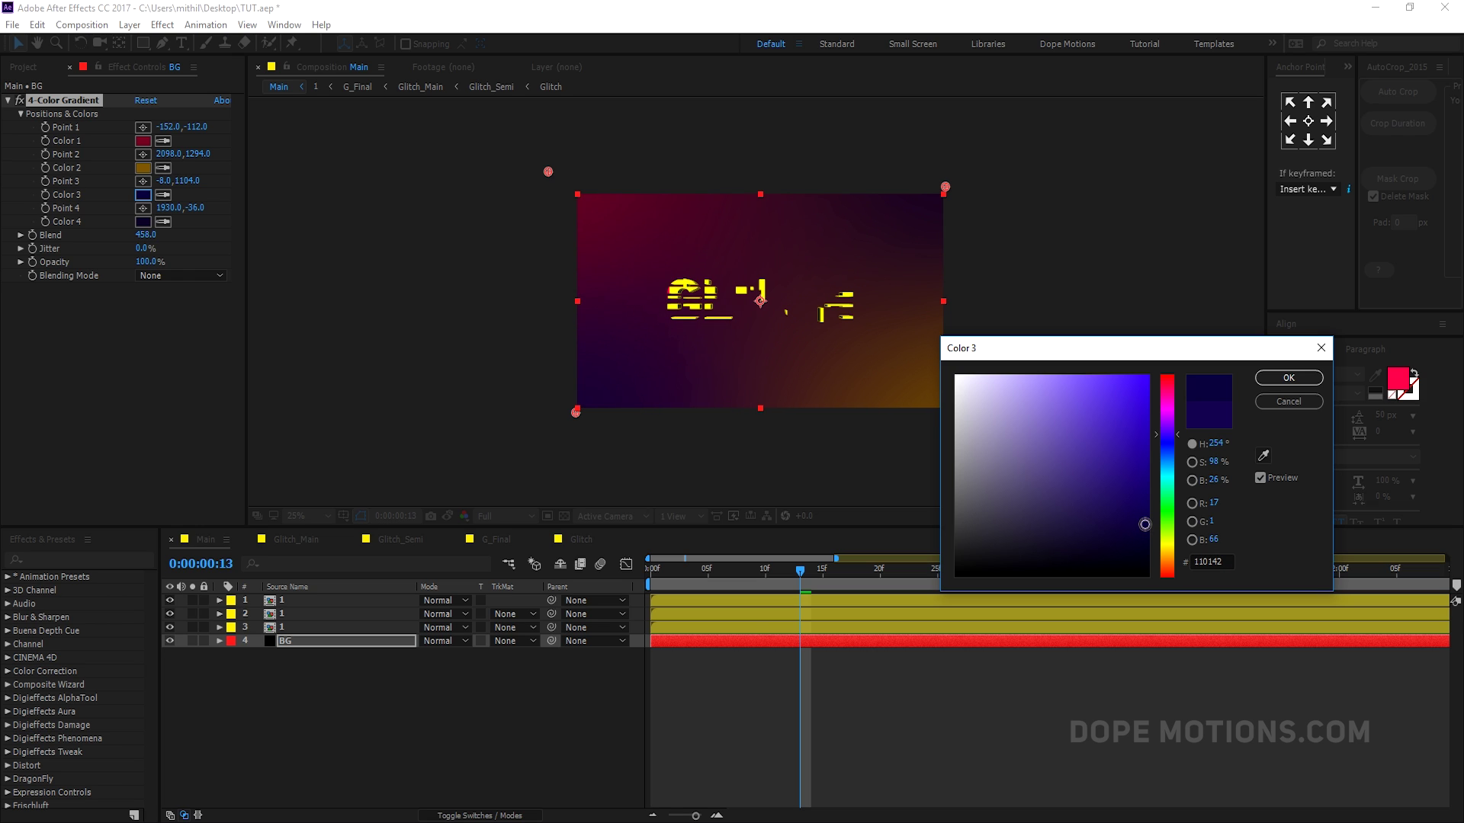
{"action": "left_click", "coordinate": [1289, 377]}
Step: Move the gradient's Point 3 to about -532,1388 and Point 4 to about 2090,-68, outside the frame
{"action": "key", "text": "period"}
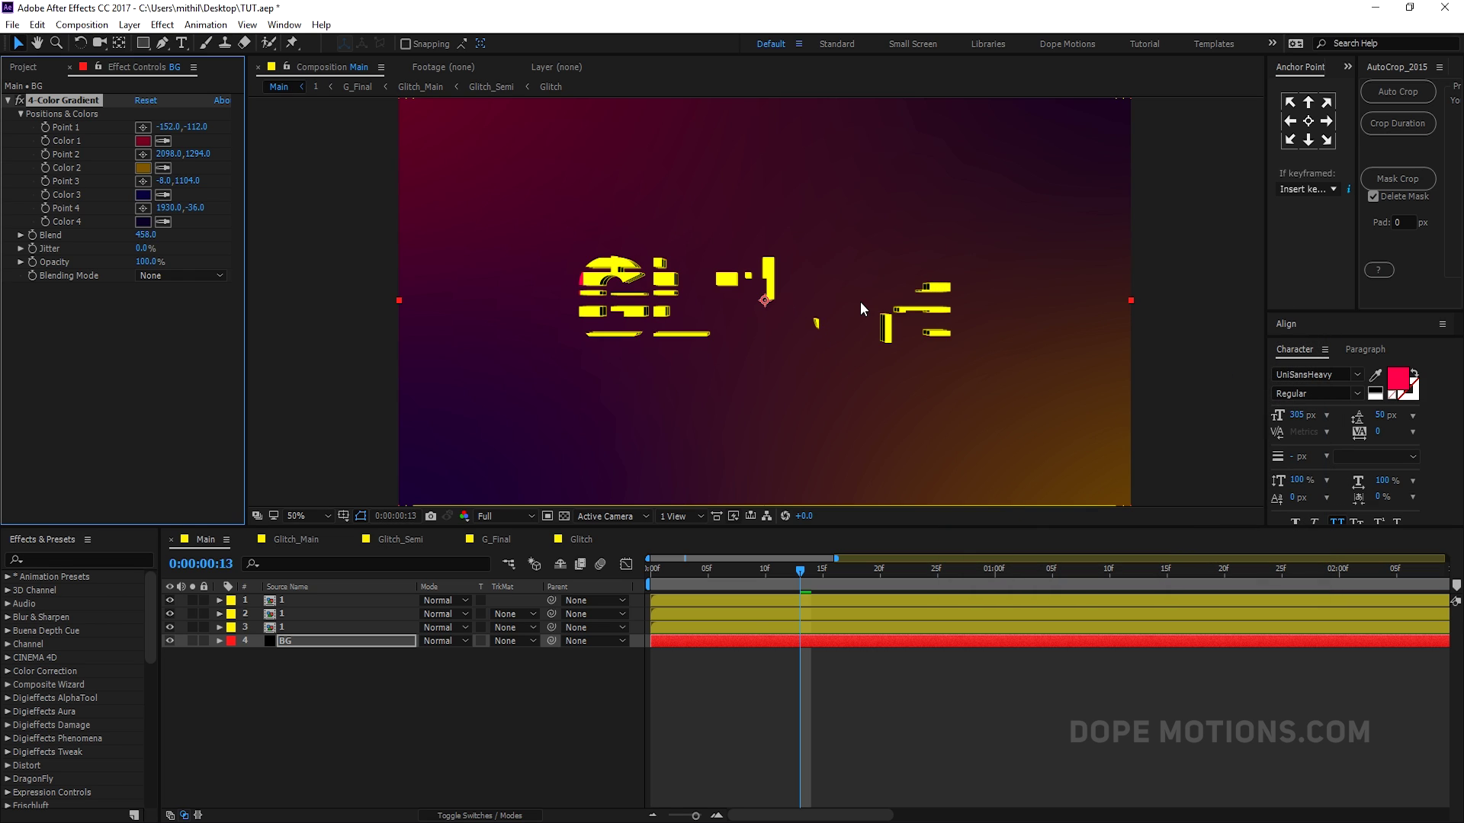
{"action": "key", "text": "comma"}
{"action": "left_click_drag", "start_coordinate": [571, 414], "coordinate": [469, 470]}
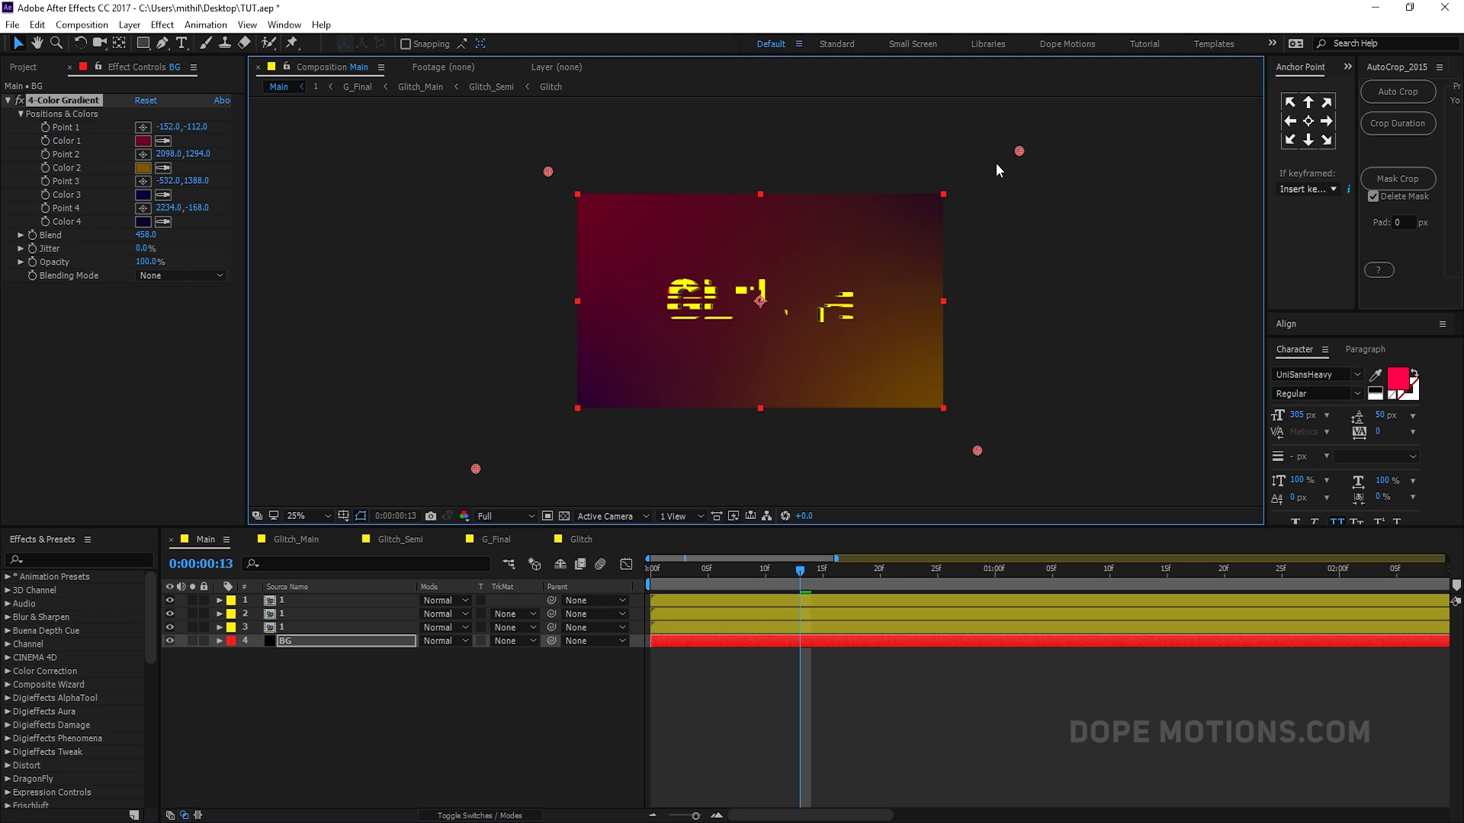
{"action": "left_click_drag", "start_coordinate": [976, 180], "coordinate": [976, 182]}
Step: Move the current time to 0:00:01:22, end the work area there and play back the title reveal
{"action": "key", "text": "period"}
{"action": "left_click_drag", "start_coordinate": [673, 568], "coordinate": [1247, 622]}
{"action": "key", "text": "space"}
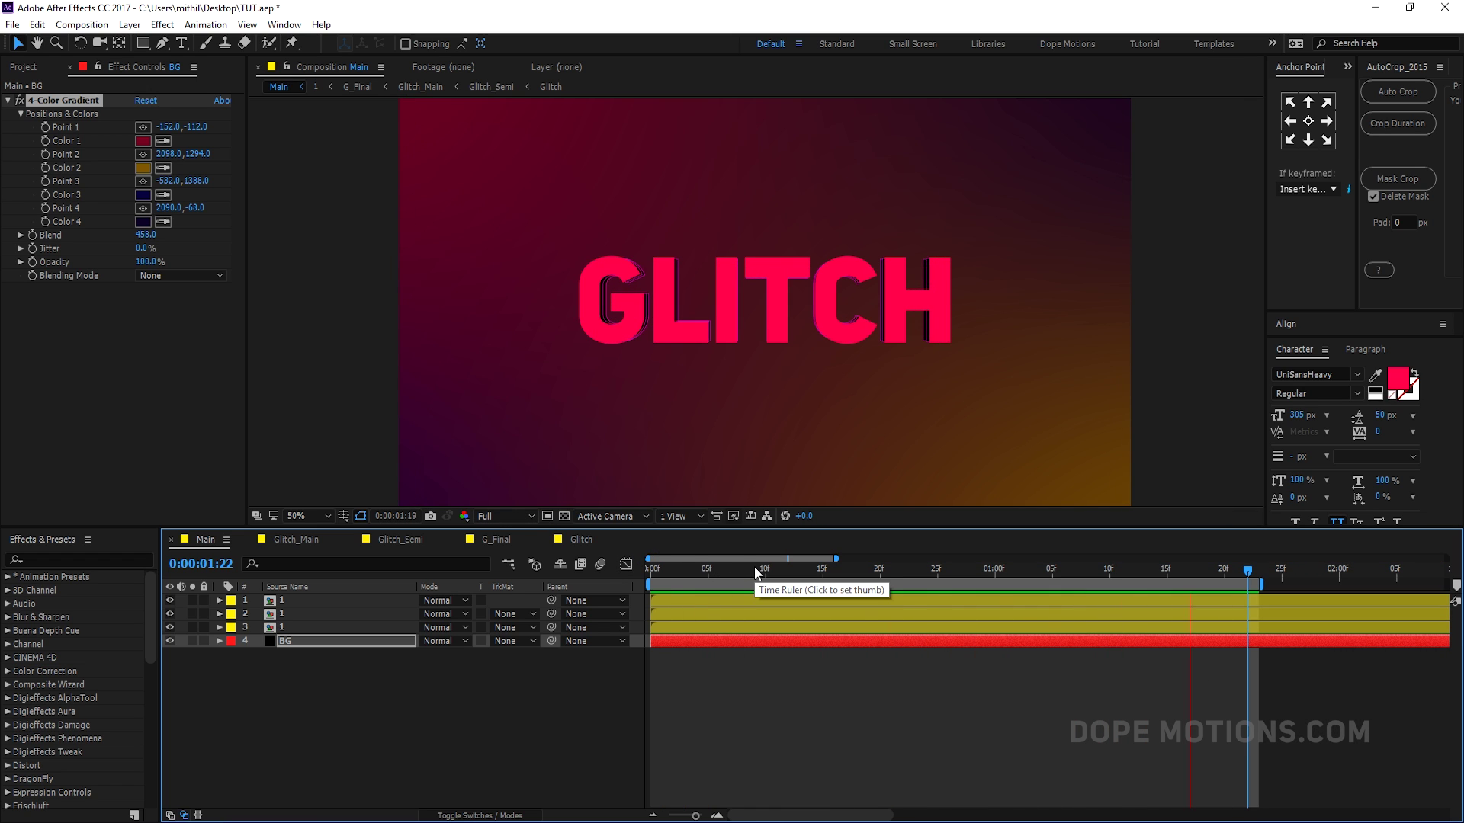